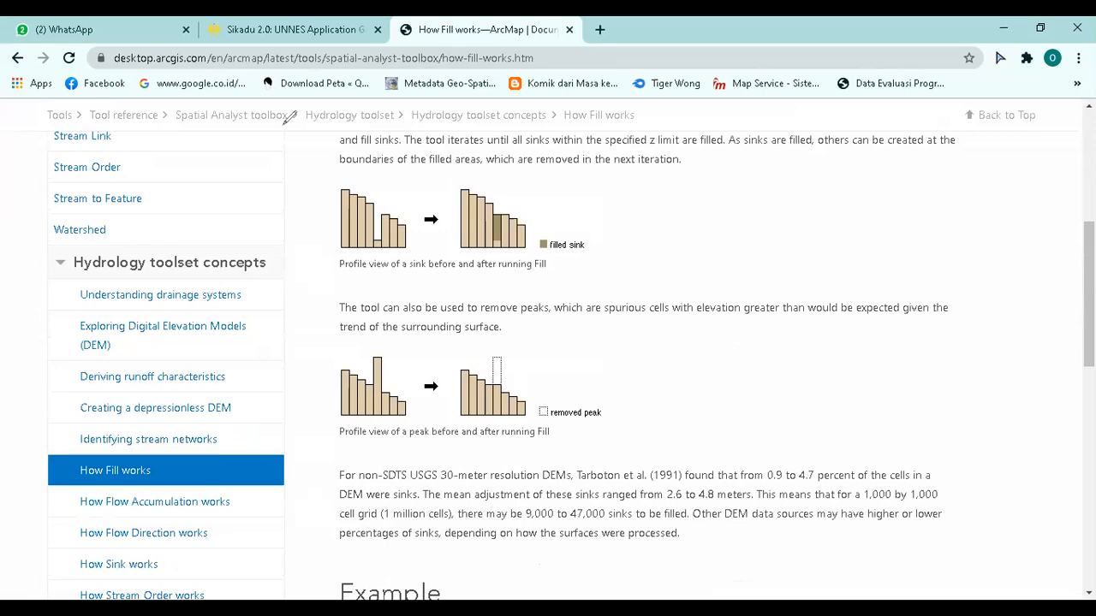
- Mark the sink and peak profile diagrams on the How Fill works page in red, and erase the marks
left_click_drag(369, 193, 384, 204)
left_click_drag(499, 190, 502, 202)
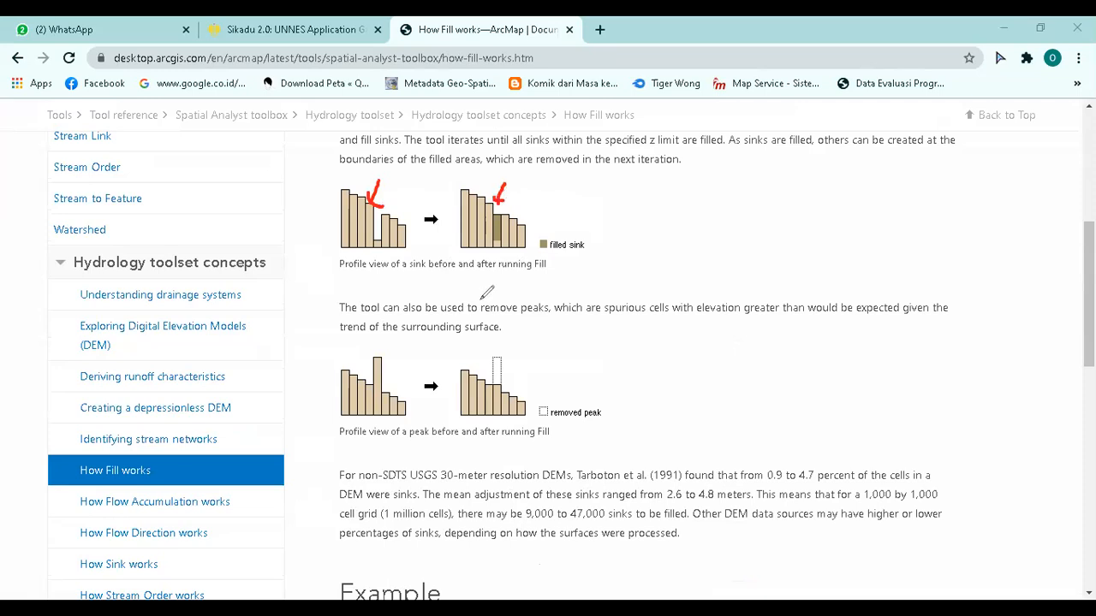
left_click_drag(339, 356, 359, 364)
left_click_drag(501, 361, 487, 385)
key("e")
mouse_move(390, 344)
left_mouse_down()
mouse_move(341, 340)
mouse_move(340, 411)
mouse_move(396, 395)
mouse_move(390, 344)
left_mouse_up()
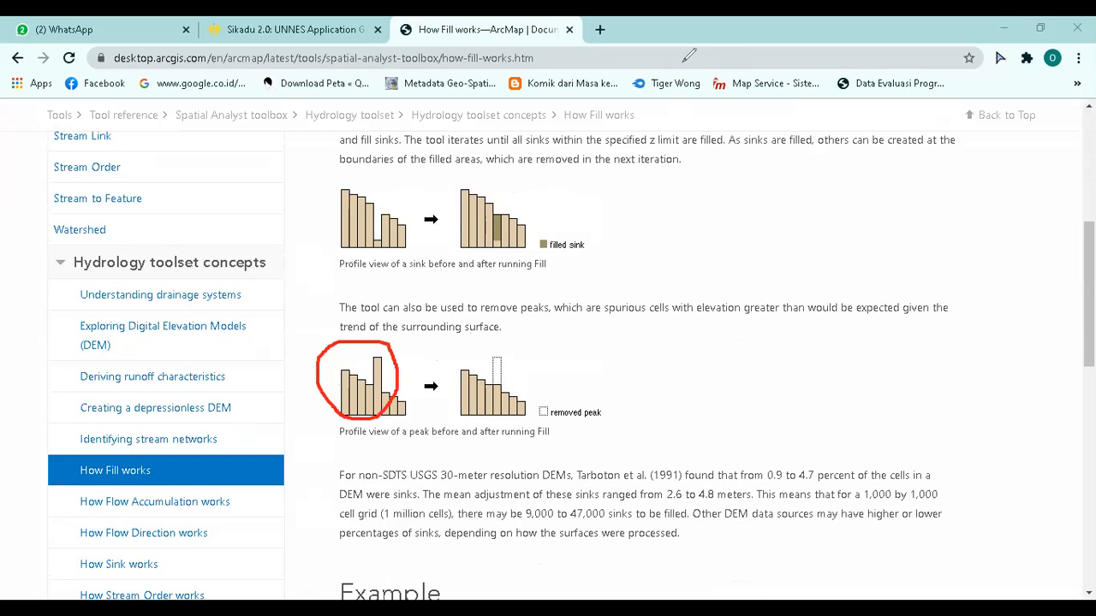
key("e")
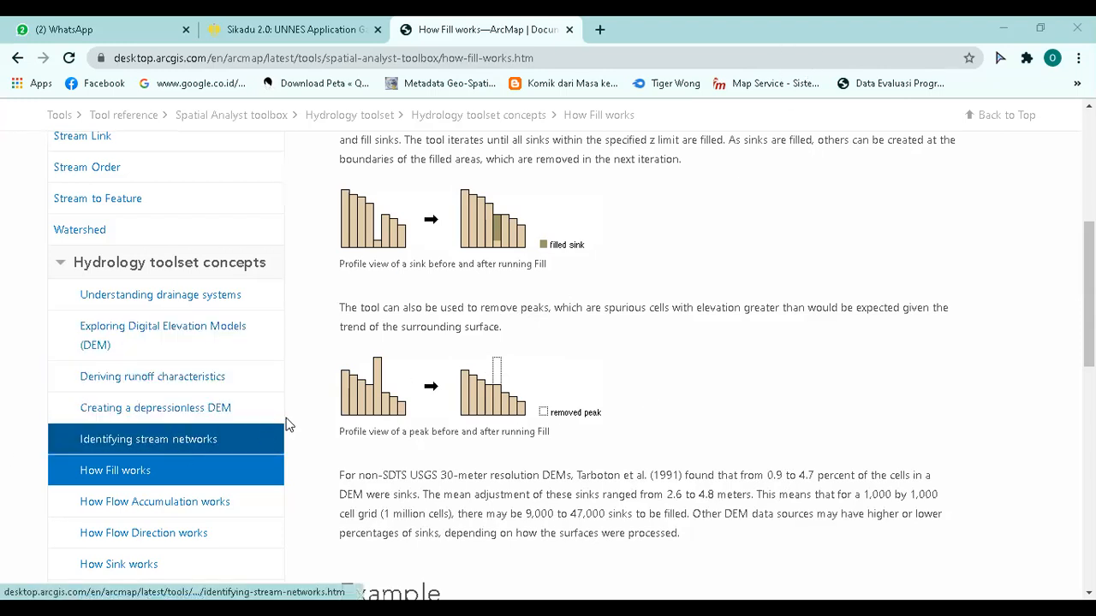
- Open the How Flow Accumulation works page and review its flow direction and flow accumulation diagrams
scroll(288, 425, "down", 1)
left_click(209, 421)
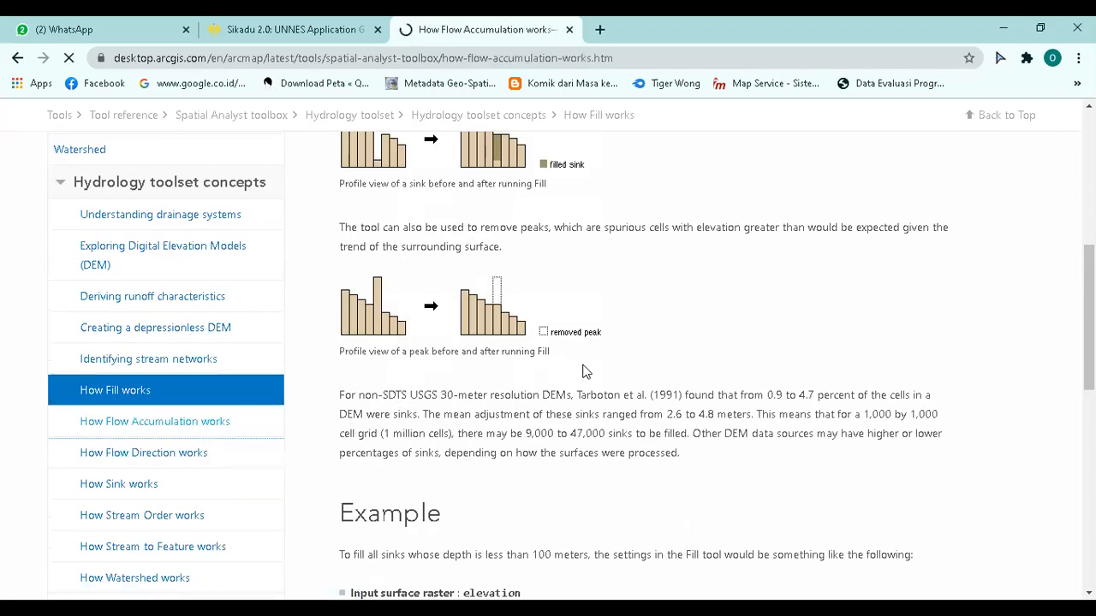
scroll(670, 342, "down", 2)
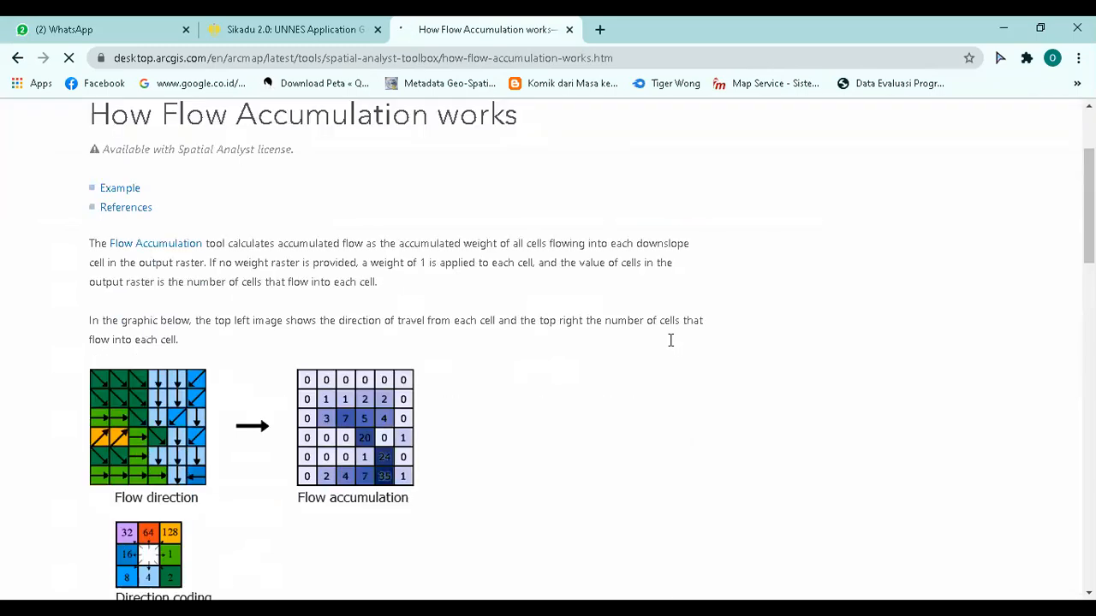
scroll(459, 387, "down", 1)
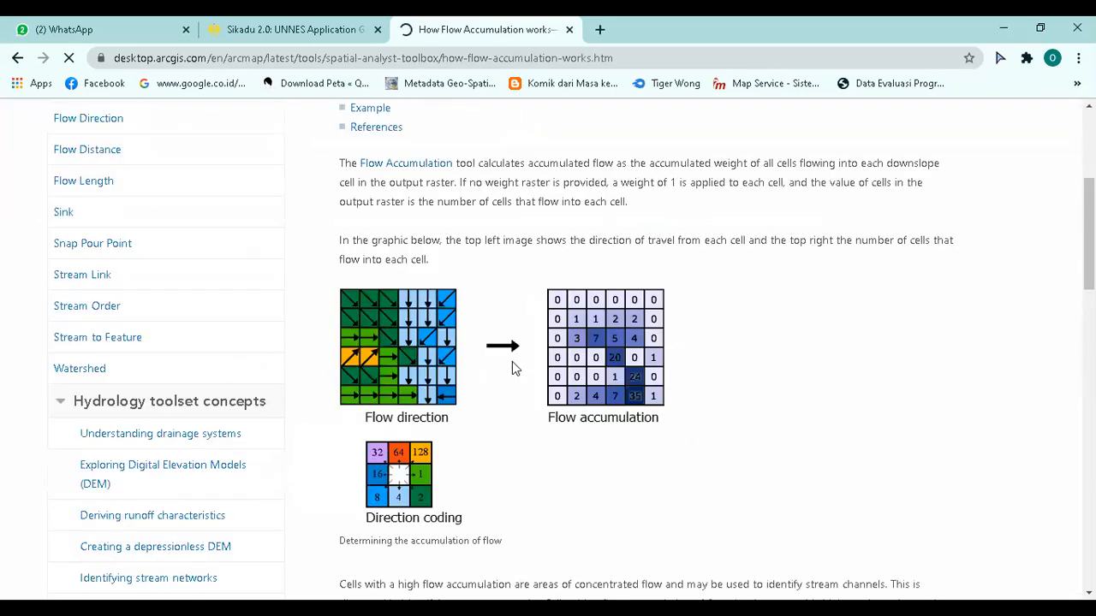
scroll(466, 343, "down", 1)
scroll(197, 419, "down", 2)
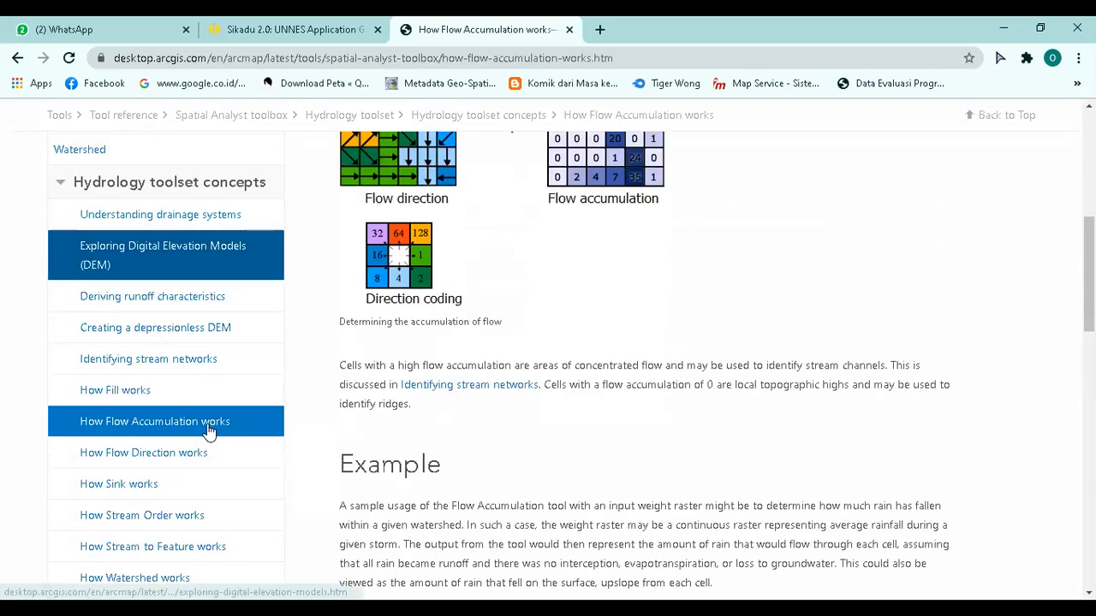
- Open the How Flow Direction works page and highlight the passage on the eight-direction (D8) flow model
left_click(196, 453)
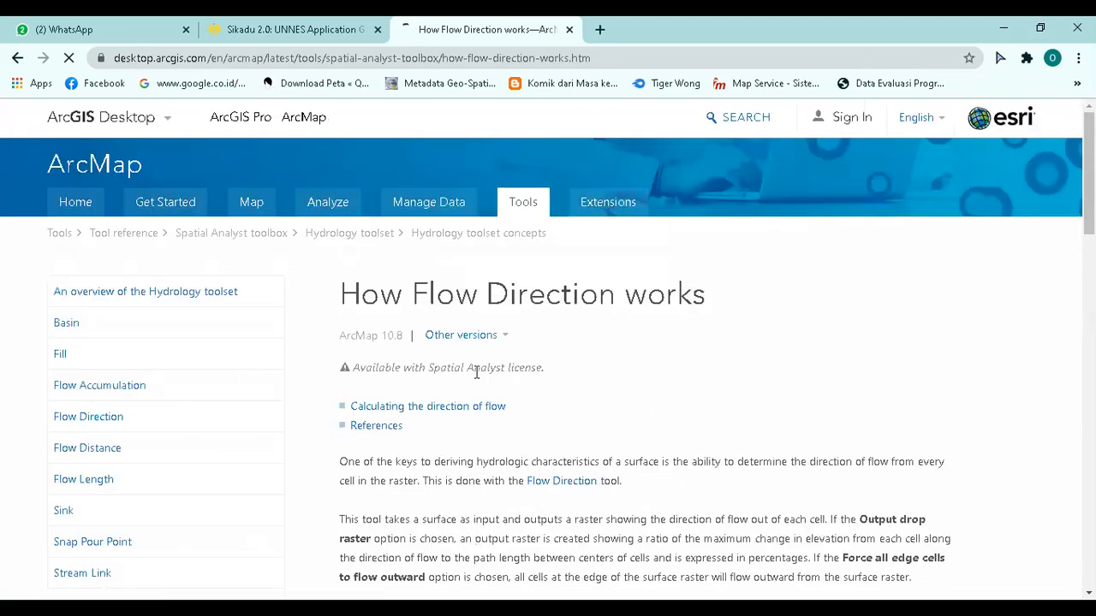
scroll(478, 381, "down", 4)
scroll(477, 381, "down", 4)
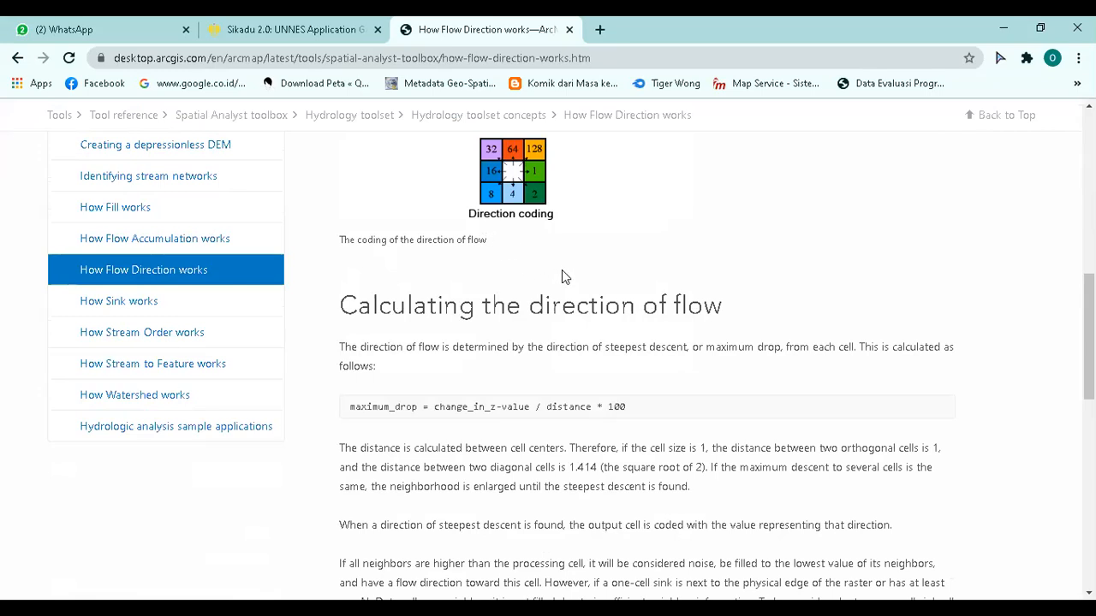
scroll(561, 272, "down", 1)
scroll(562, 273, "up", 6)
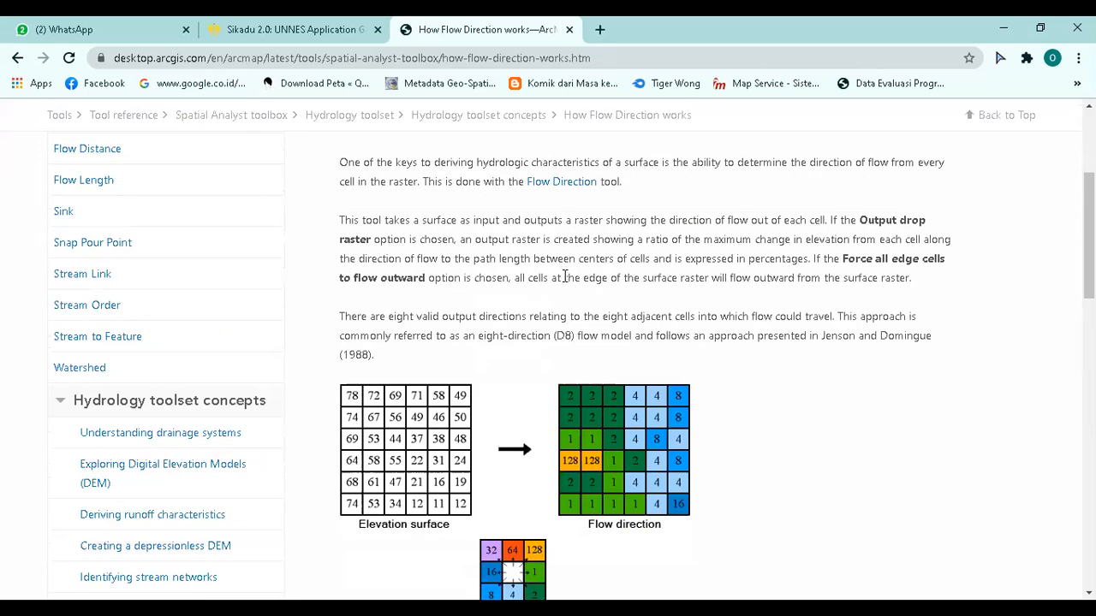
left_click_drag(341, 338, 431, 363)
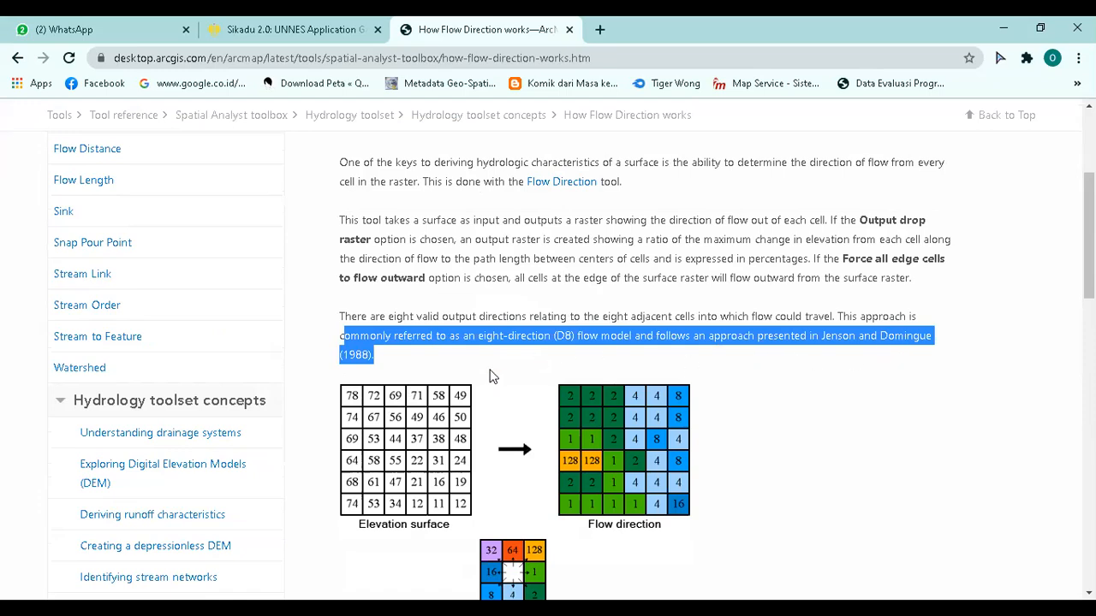
scroll(205, 413, "down", 2)
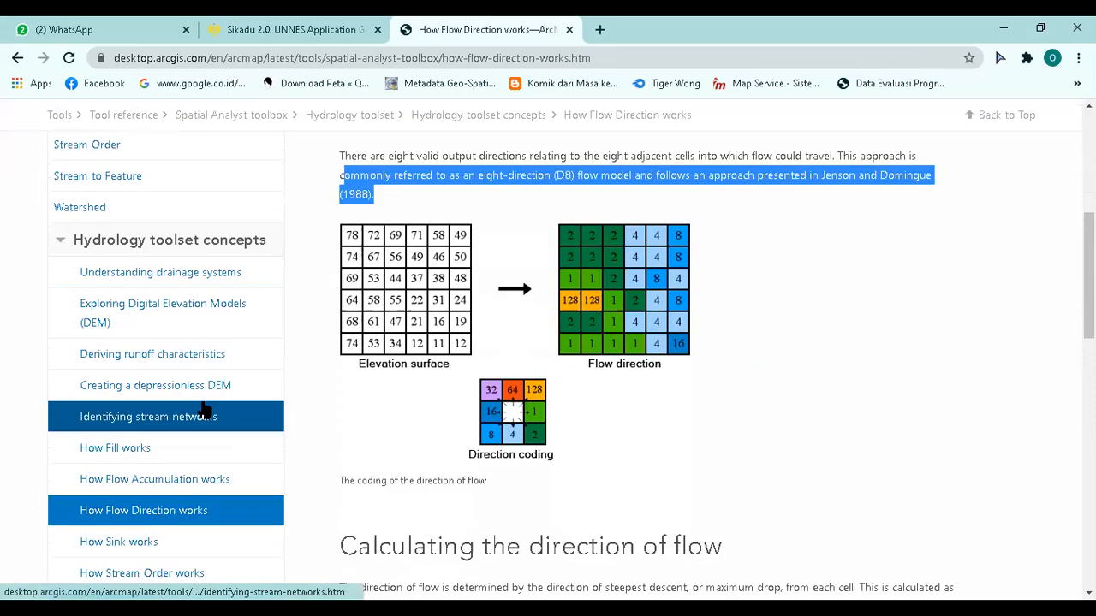
- Open the How Stream Order works page and compare the Strahler and Shreve stream ordering diagrams
scroll(205, 414, "down", 1)
scroll(229, 438, "down", 1)
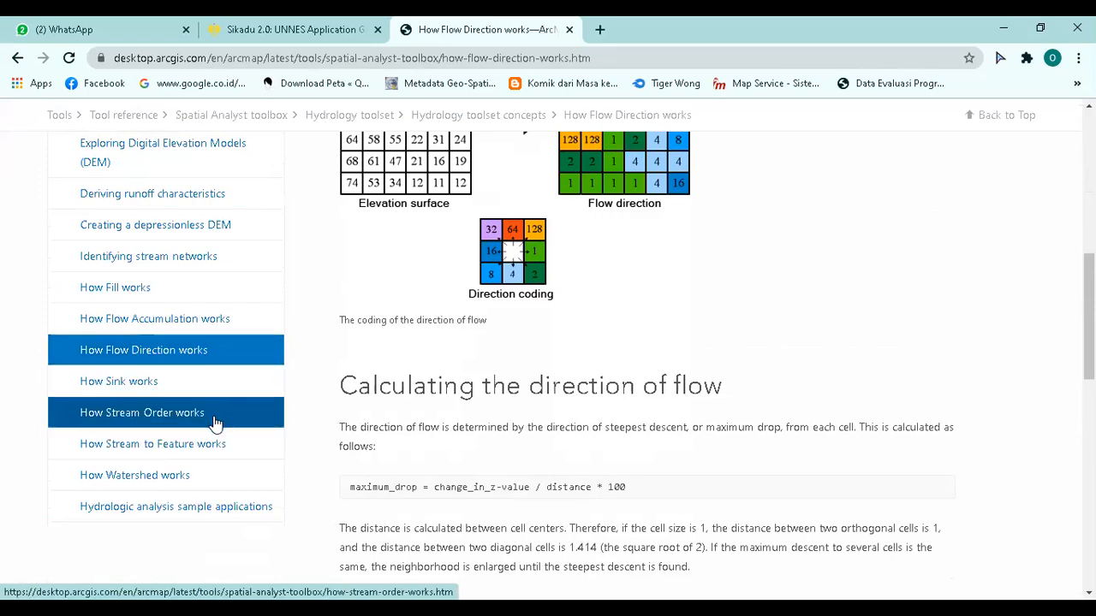
left_click(216, 422)
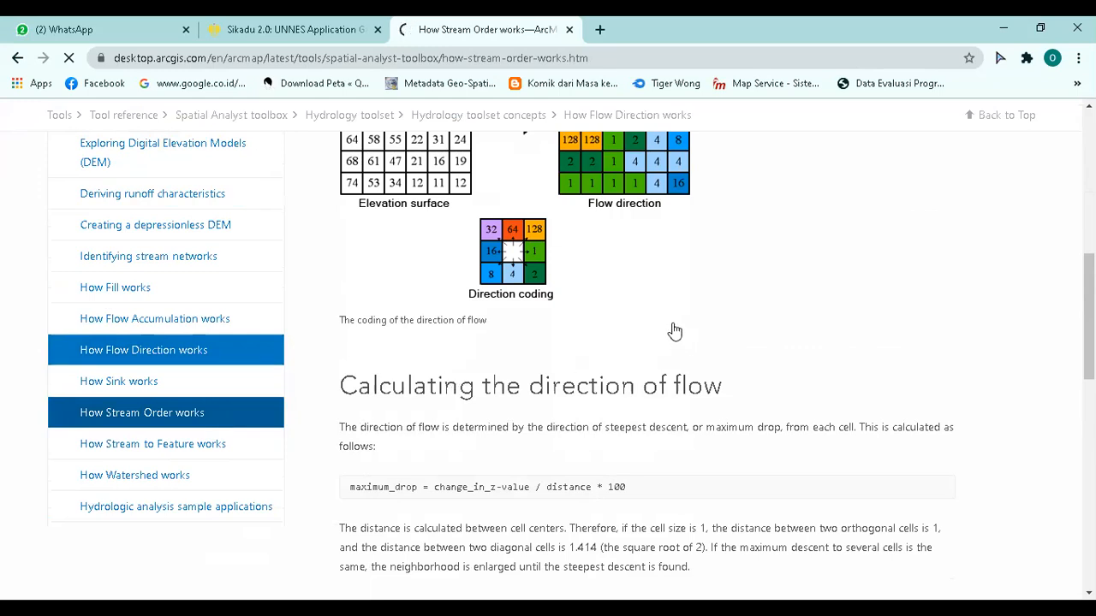
scroll(697, 313, "down", 10)
scroll(505, 359, "up", 2)
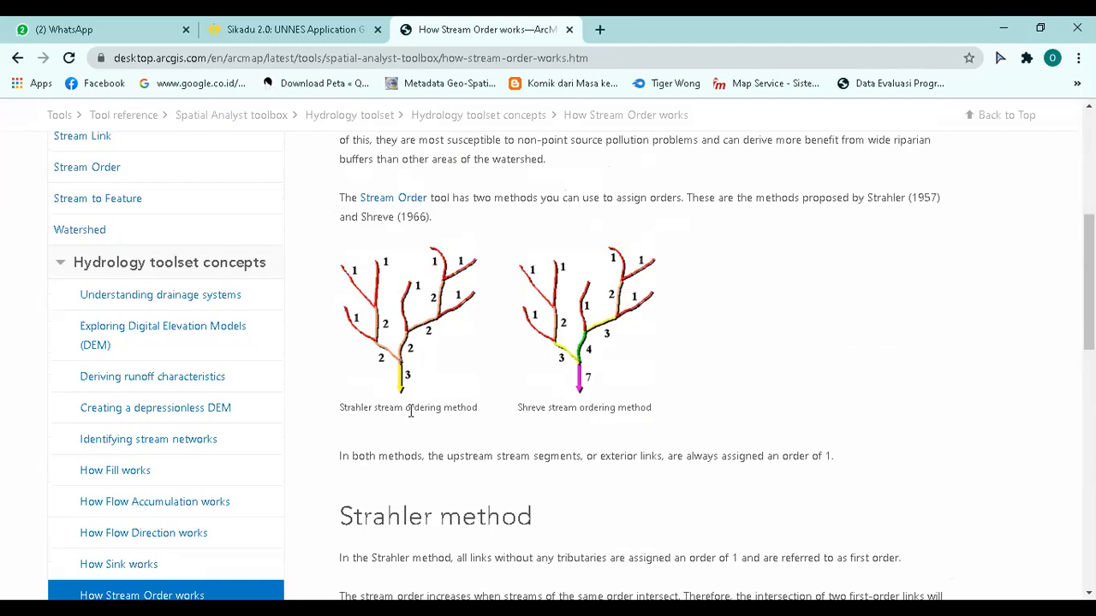
left_click_drag(339, 407, 355, 407)
left_click_drag(519, 408, 541, 409)
scroll(661, 305, "up", 1)
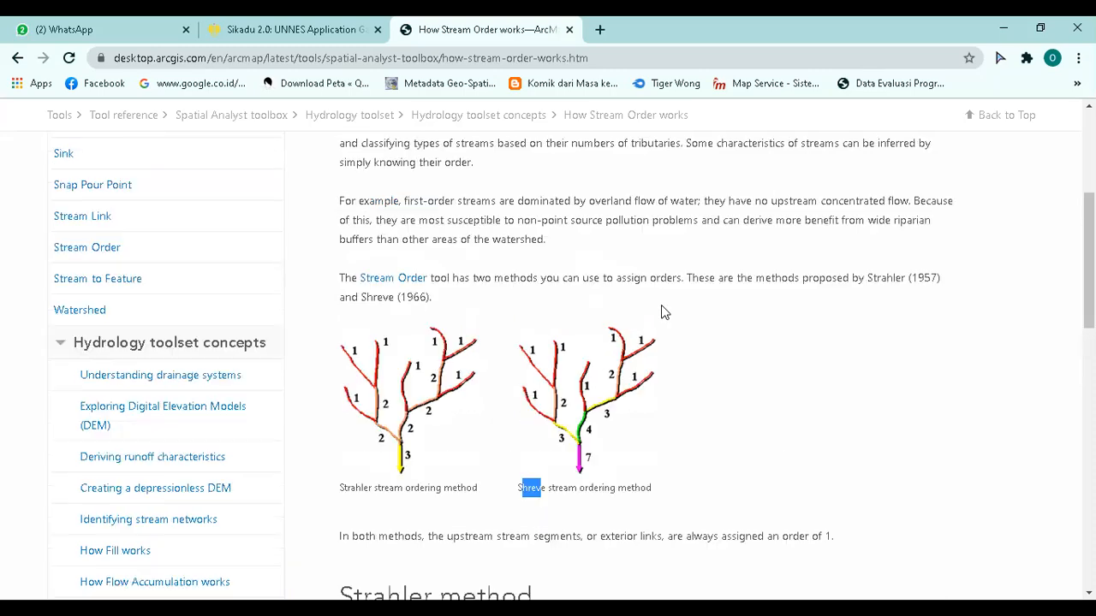
- Review the Strahler and Shreve method explanations against their stream ordering diagrams, highlighting the Shreve caption
scroll(661, 305, "down", 5)
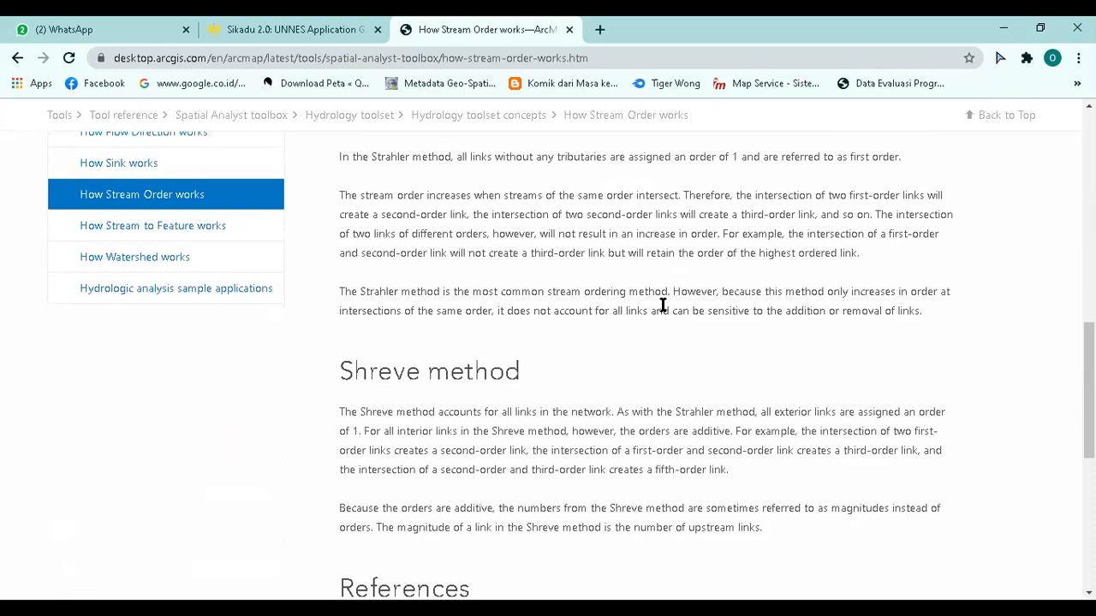
scroll(662, 304, "down", 3)
scroll(661, 306, "up", 15)
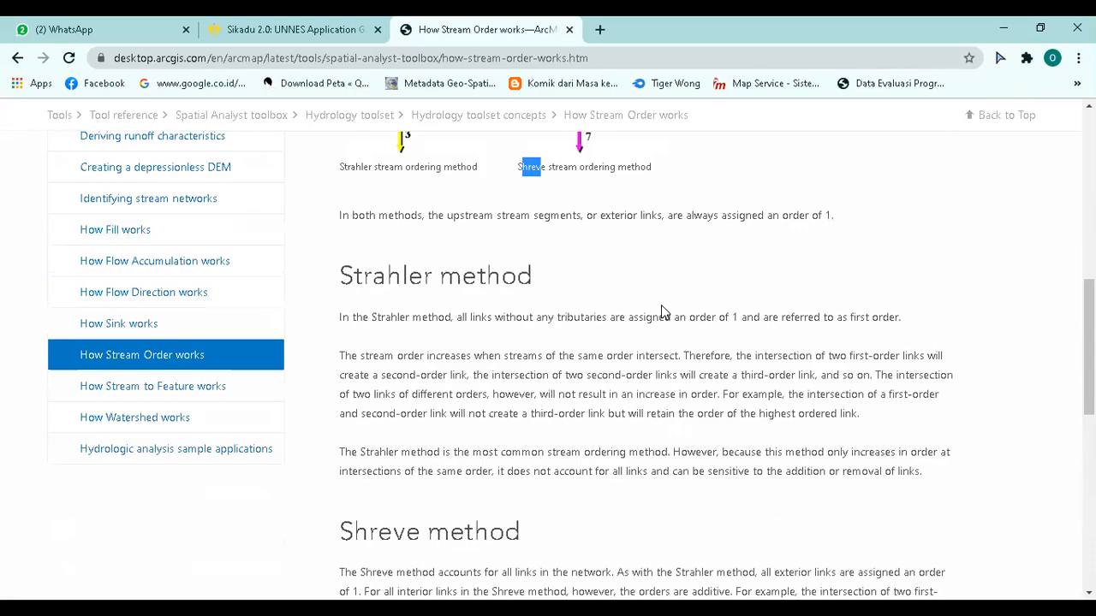
scroll(661, 307, "down", 4)
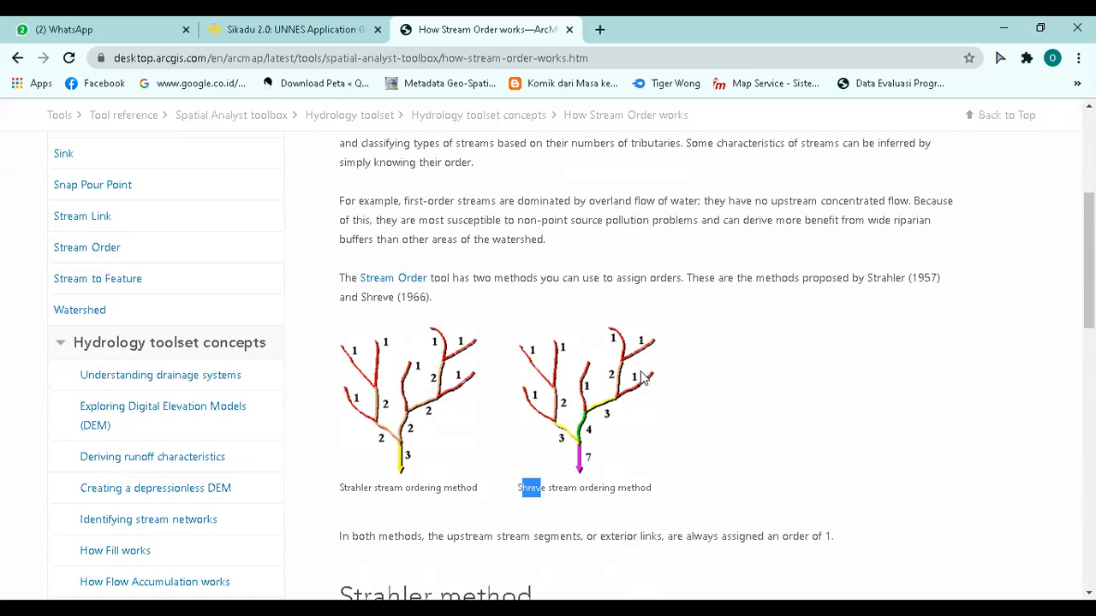
left_click(372, 484)
double_click(519, 488)
scroll(587, 480, "down", 3)
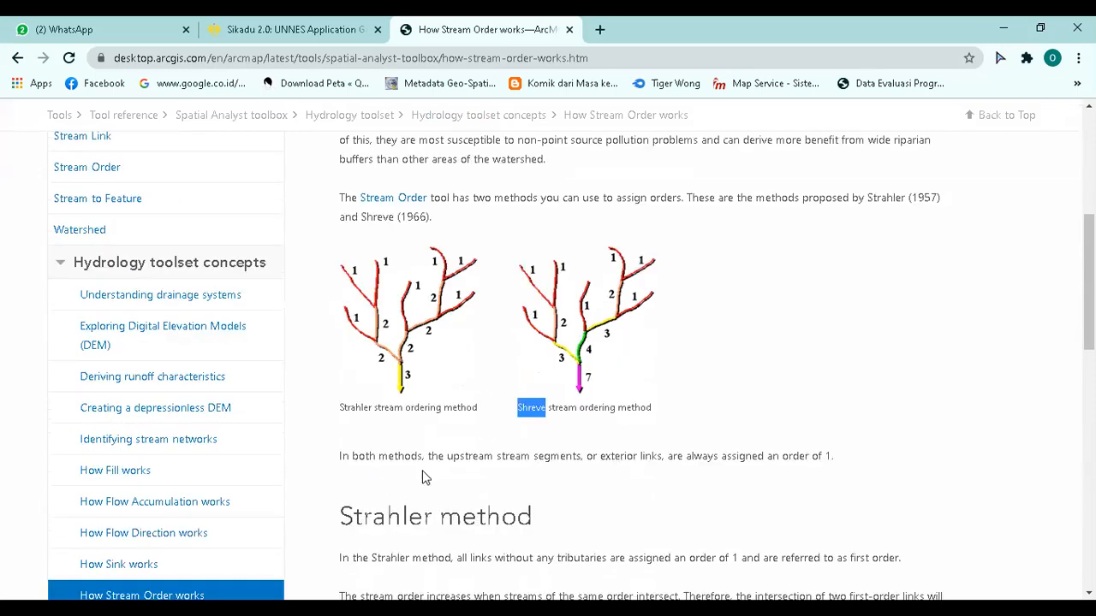
scroll(587, 291, "up", 2)
scroll(231, 483, "down", 3)
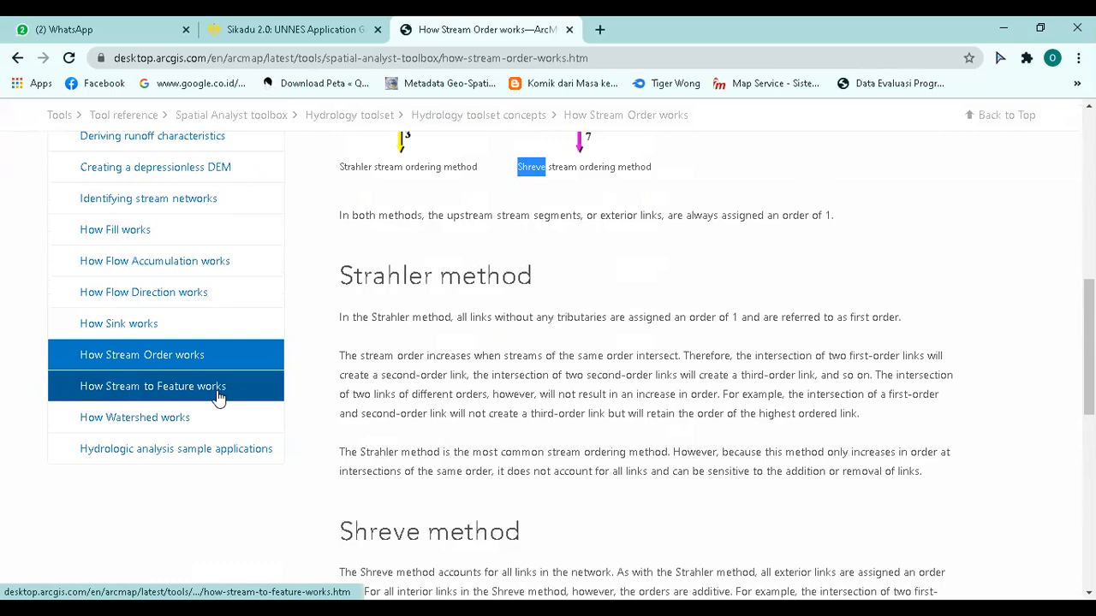
scroll(599, 291, "up", 3)
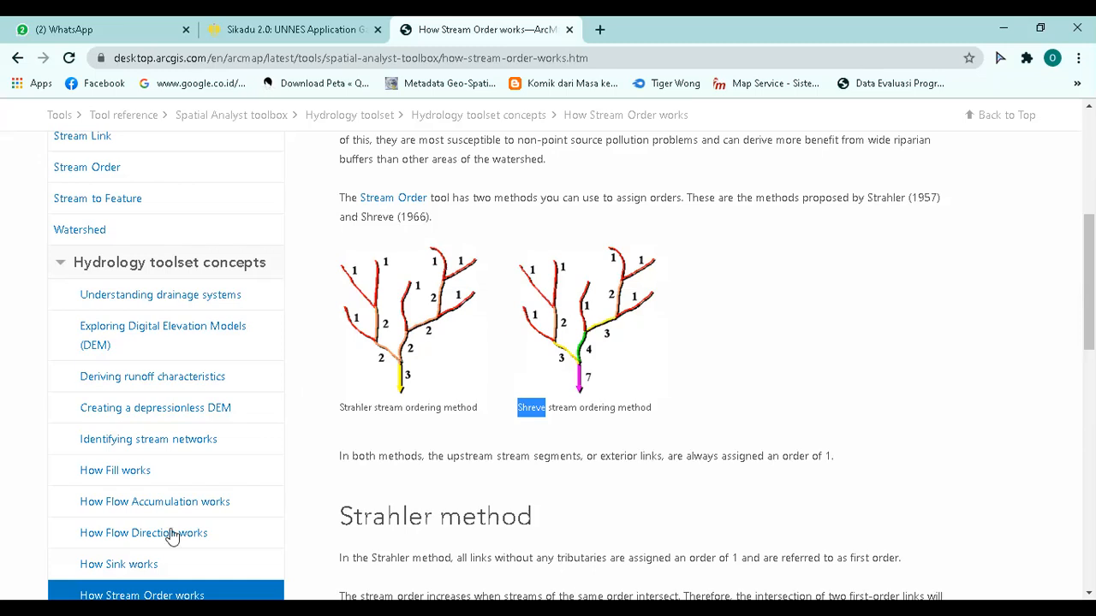
scroll(171, 535, "down", 1)
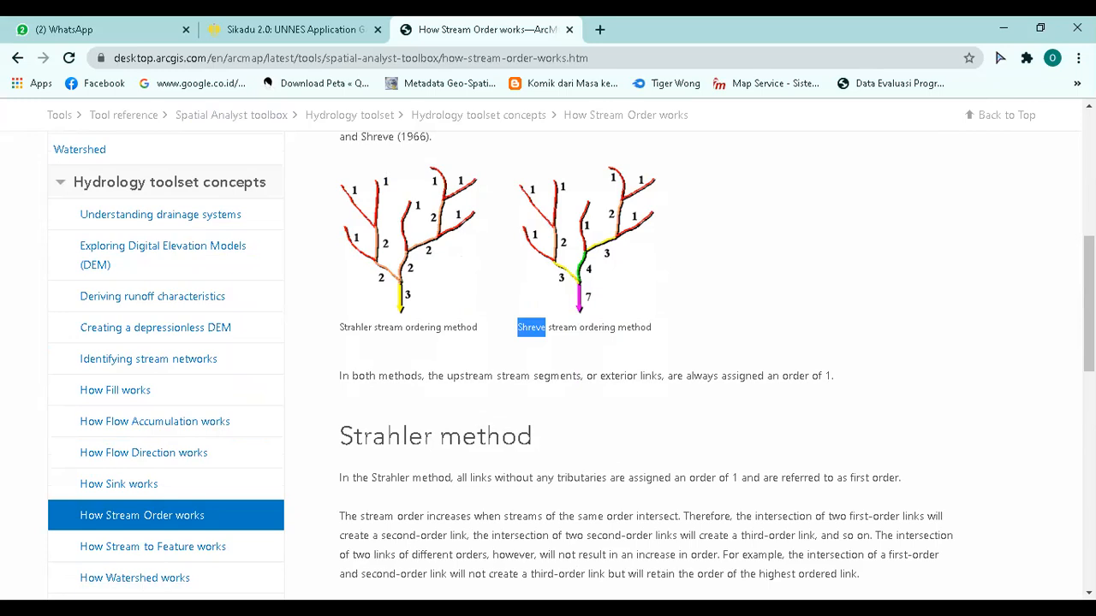
- Switch to ArcMap, show ArcToolbox with the Hydrology toolset of Spatial Analyst Tools expanded, and narrow the toolbox pane
key("alt+Tab")
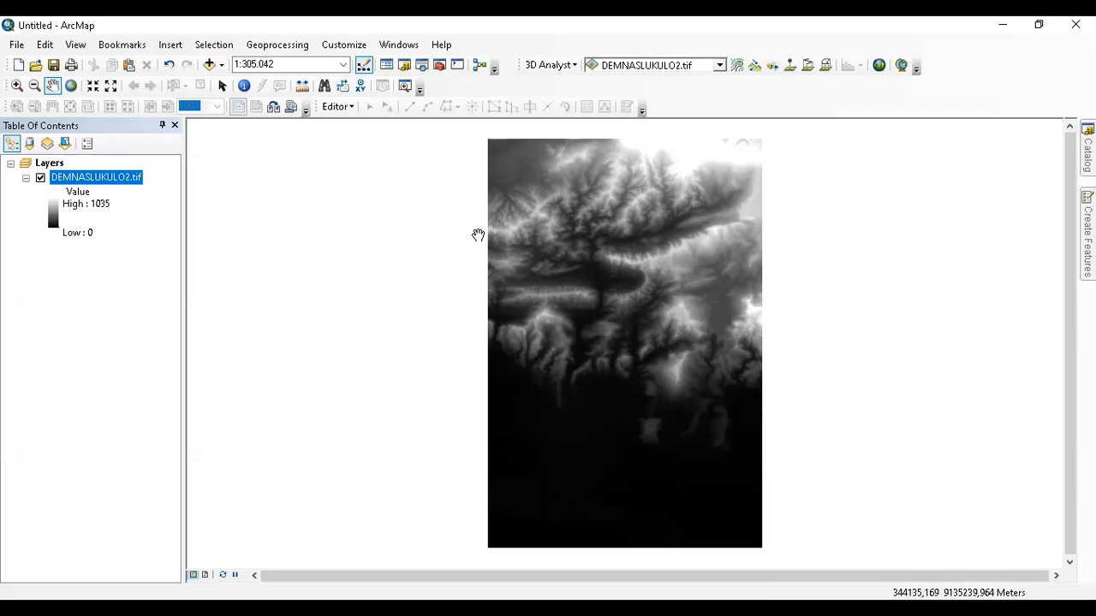
left_click(443, 73)
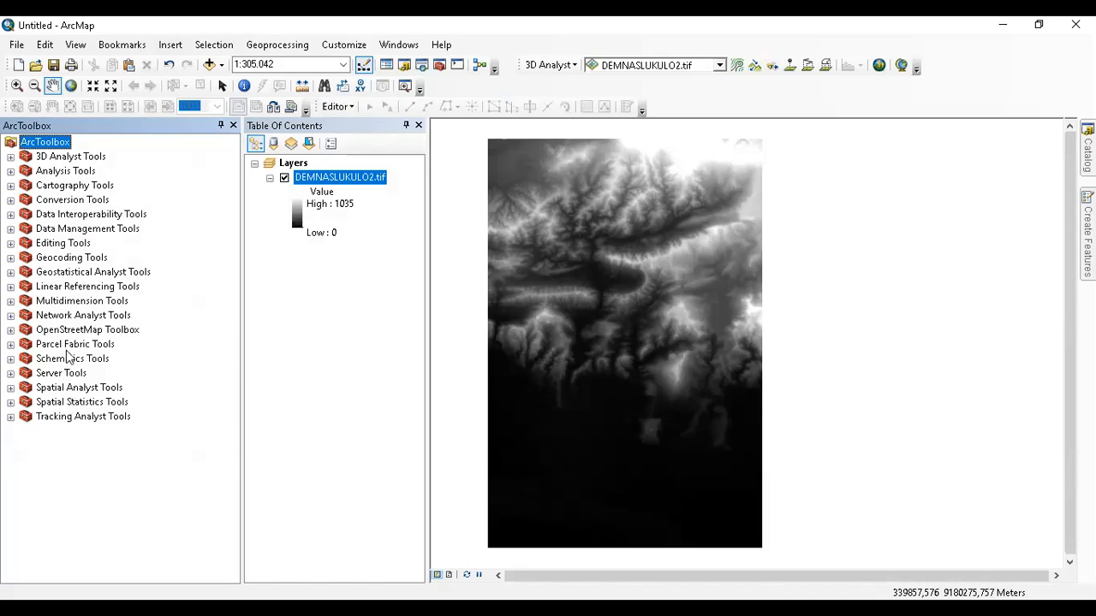
left_click(11, 388)
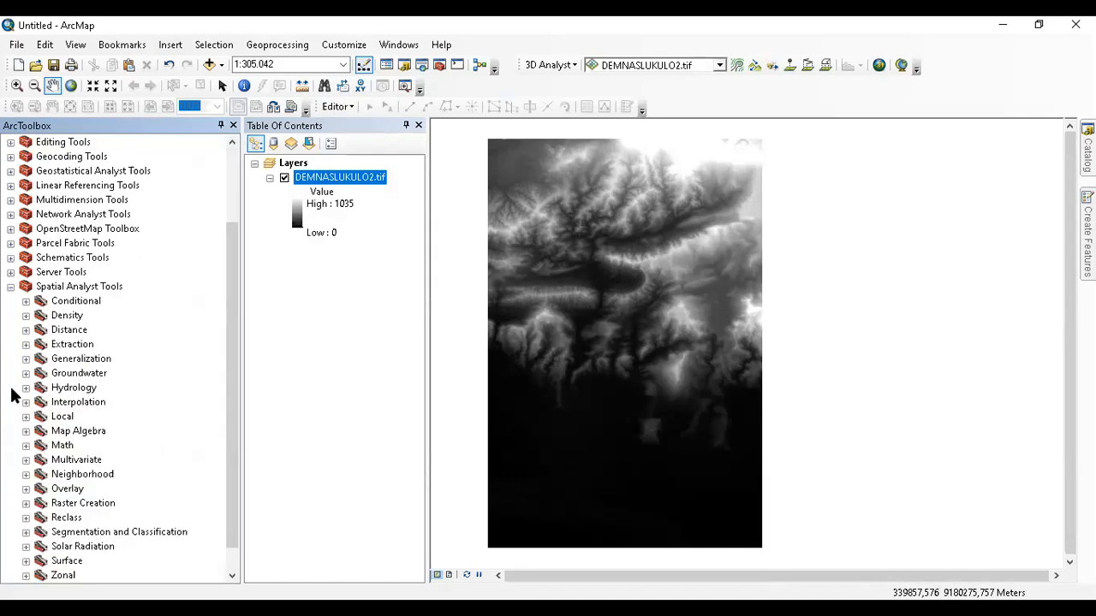
double_click(72, 388)
scroll(141, 367, "down", 2)
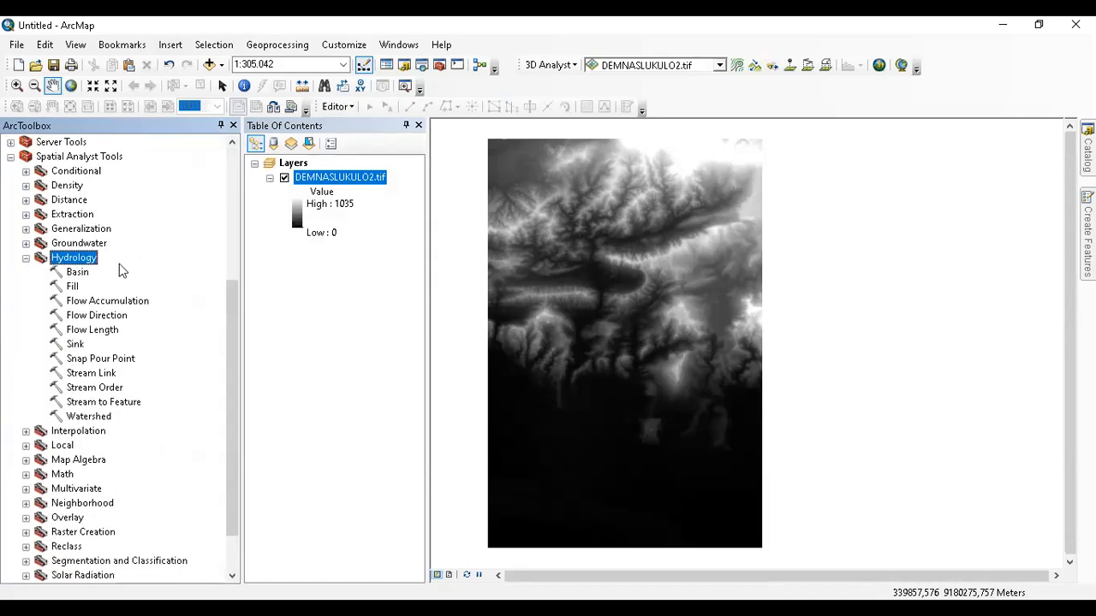
left_click_drag(241, 210, 180, 236)
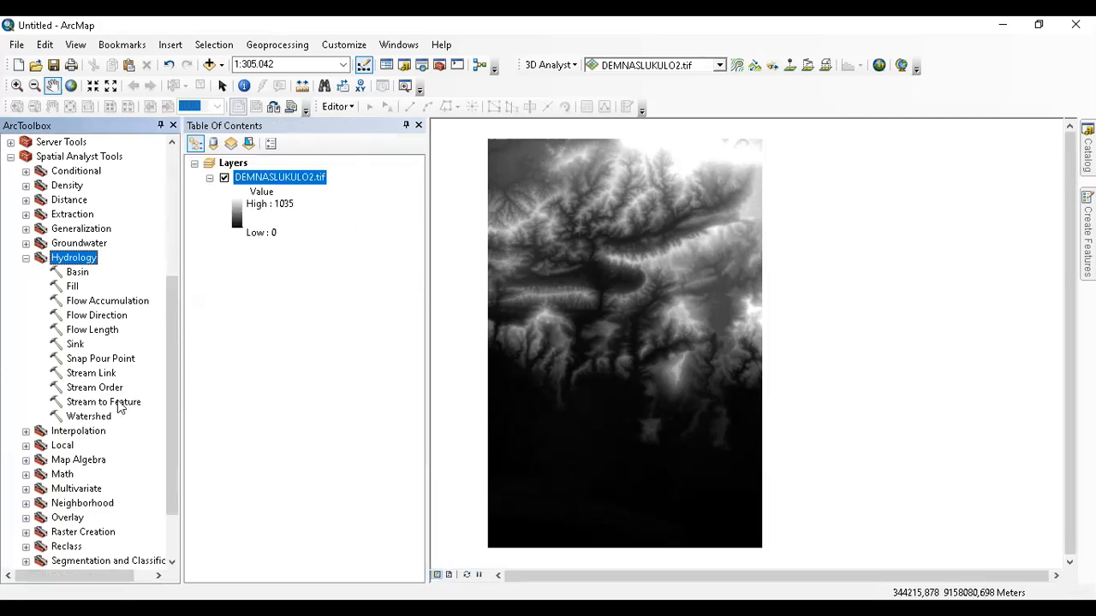
- Point out the Stream Link, Stream Order and Stream to Feature tools in the Hydrology toolset
left_click(103, 375)
left_click(102, 389)
left_click(122, 402)
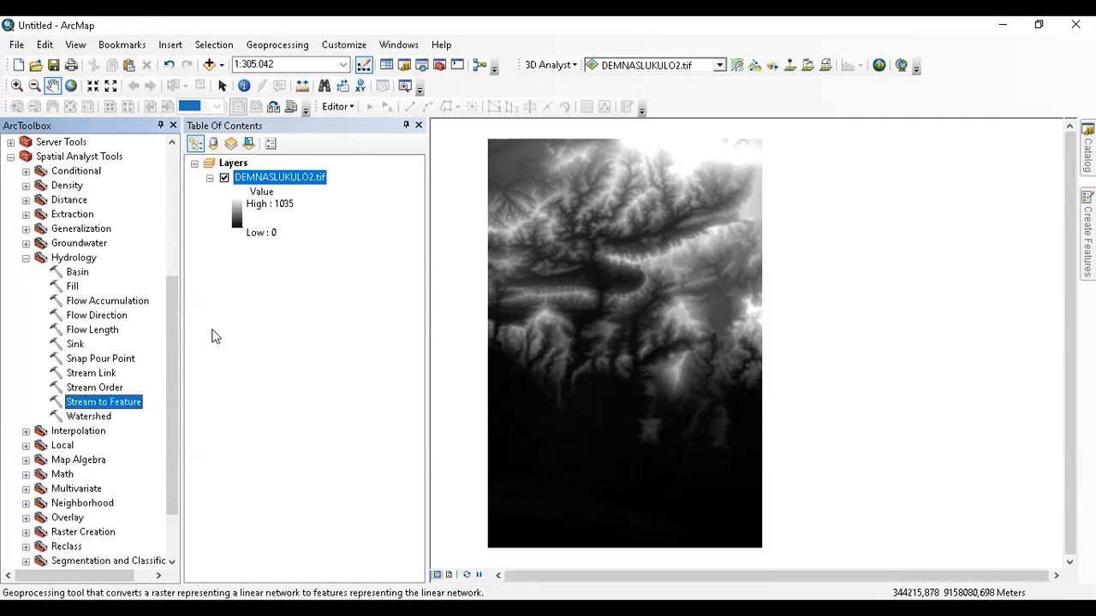
- Inspect the Sink tool's input flow direction raster requirement and close the tool without running it
left_click(76, 345)
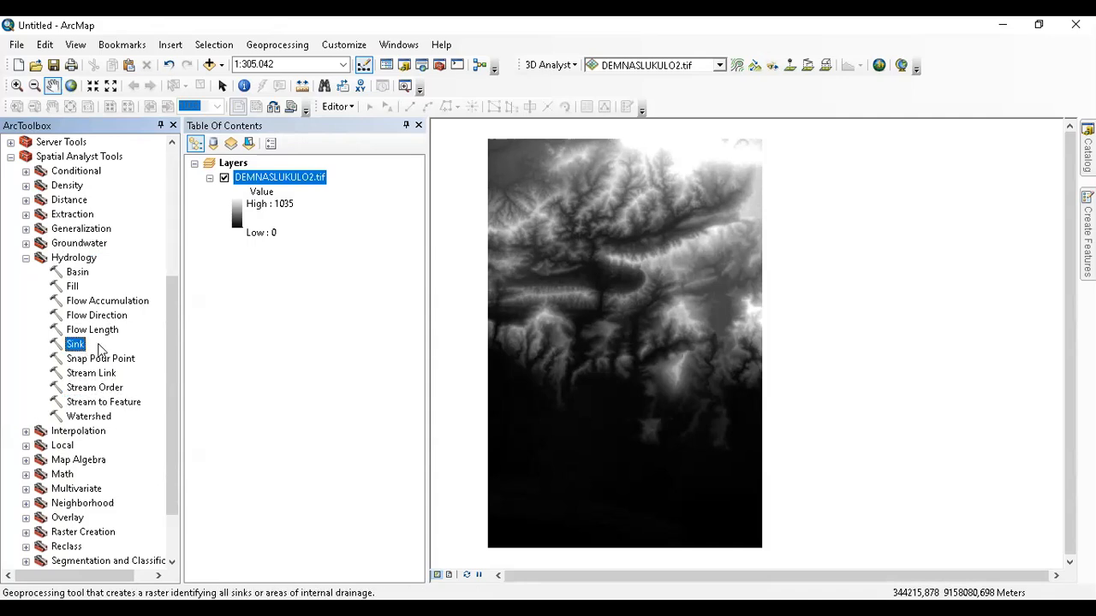
right_click(92, 348)
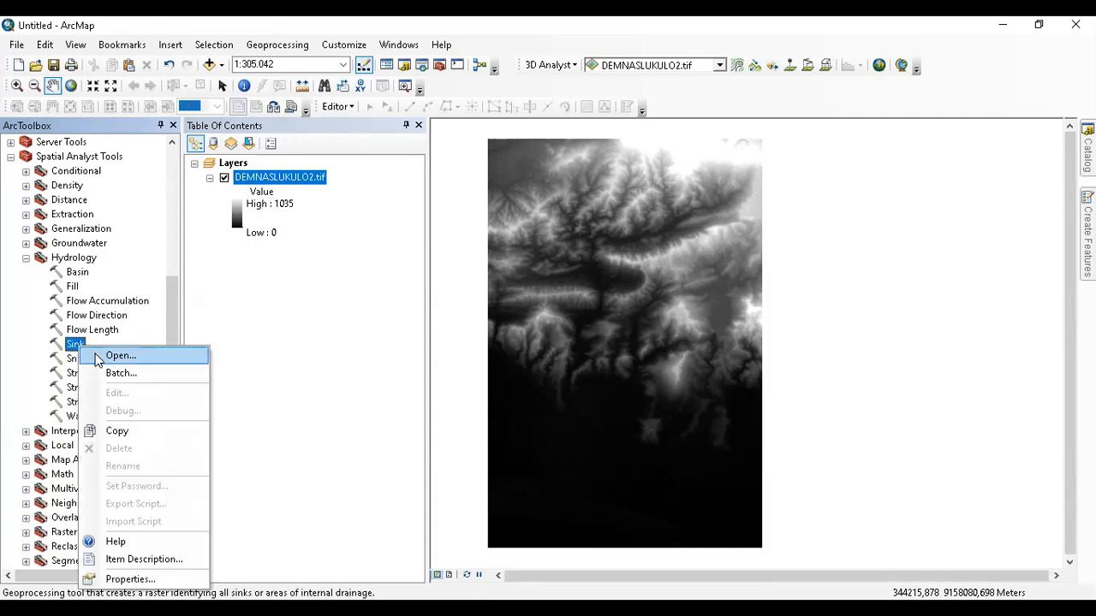
left_click(107, 354)
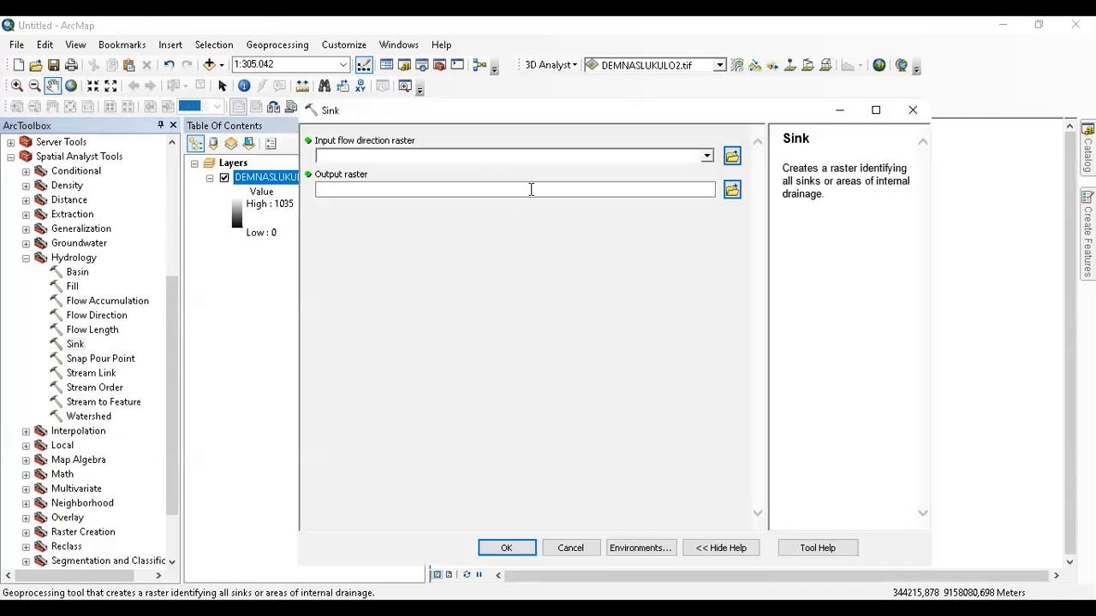
left_click(552, 158)
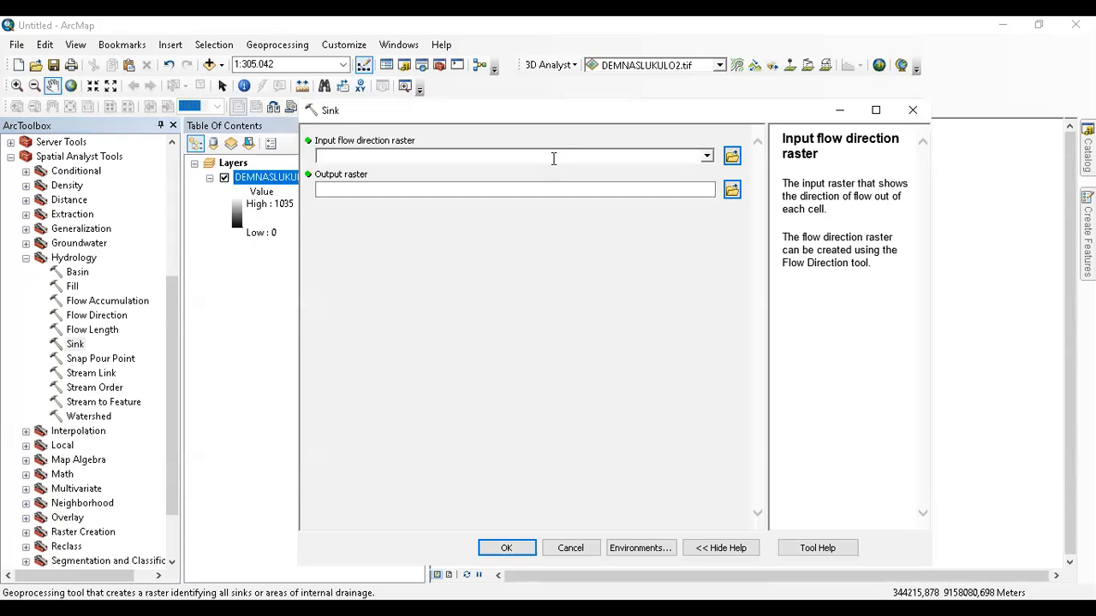
left_click(570, 549)
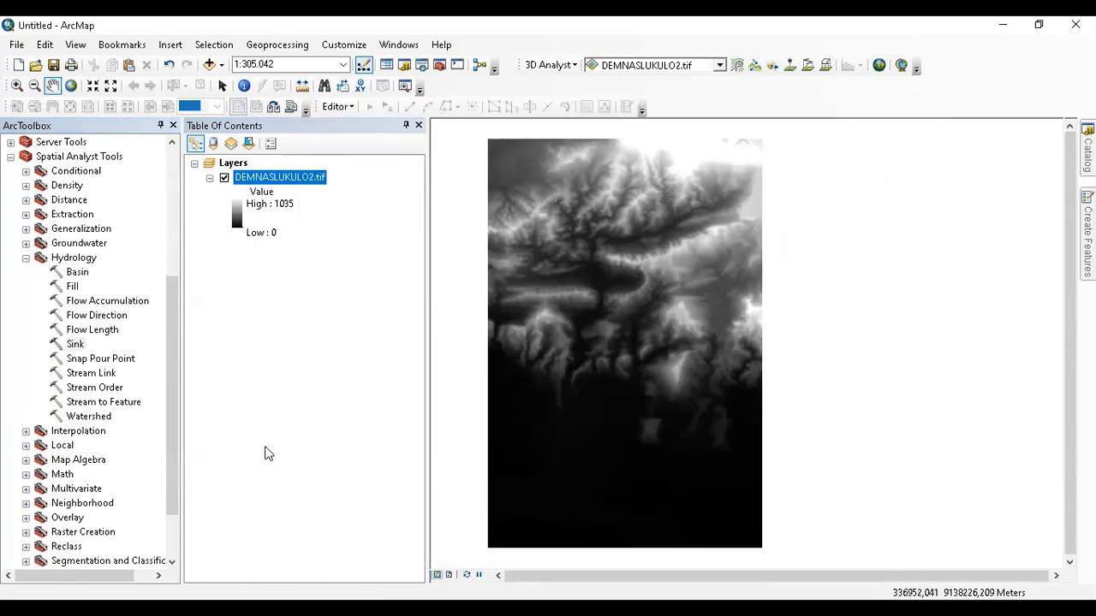
- Open the Flow Direction tool with DEMNASLUKULO2.tif as the input surface raster
left_click(122, 317)
right_click(123, 319)
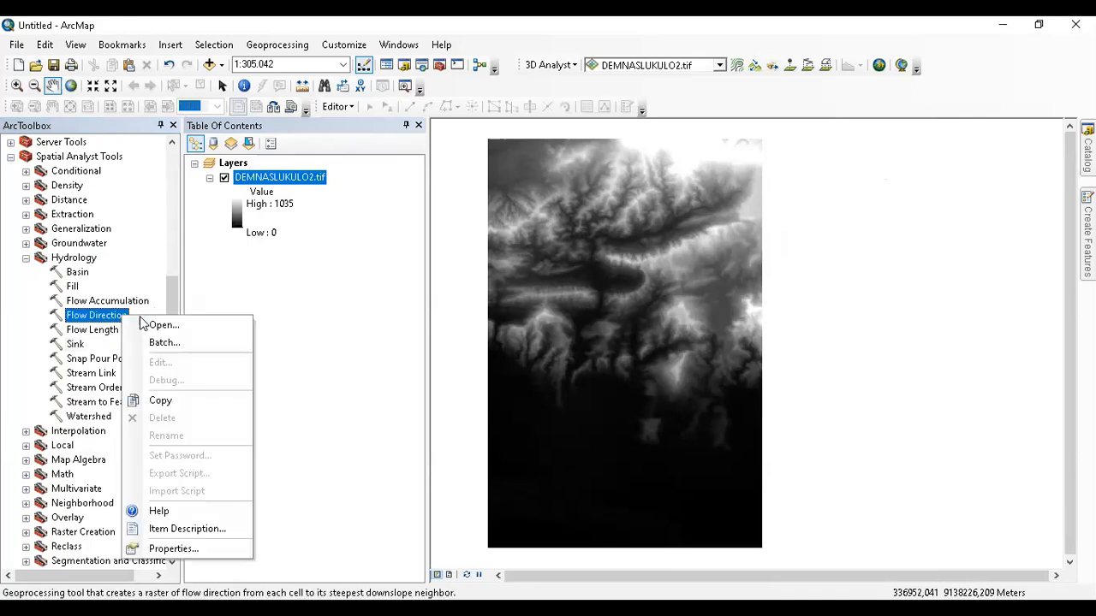
left_click(147, 321)
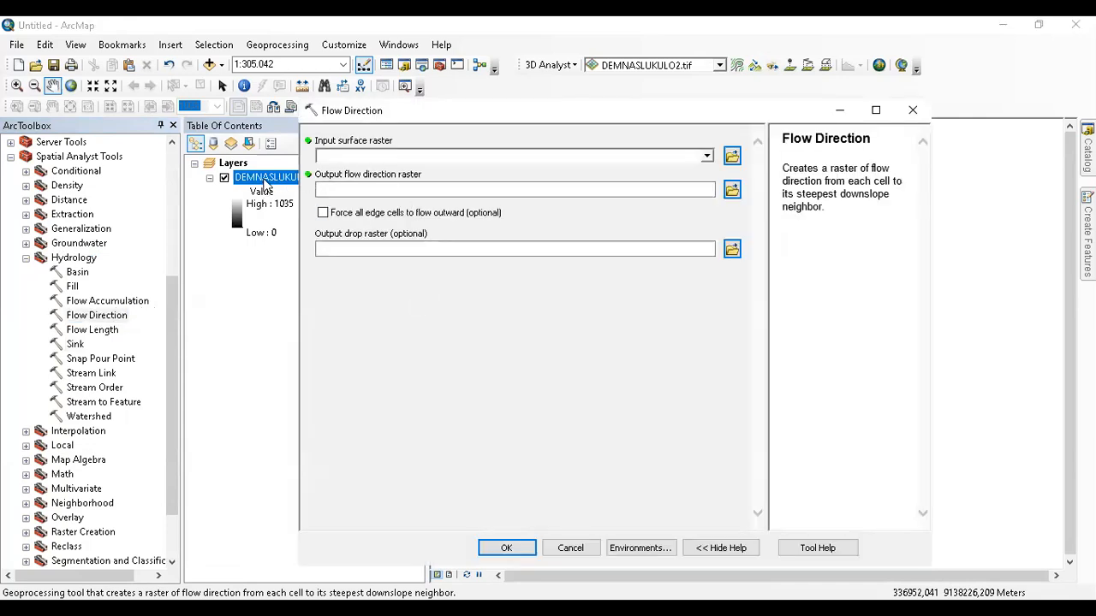
left_click_drag(291, 180, 335, 162)
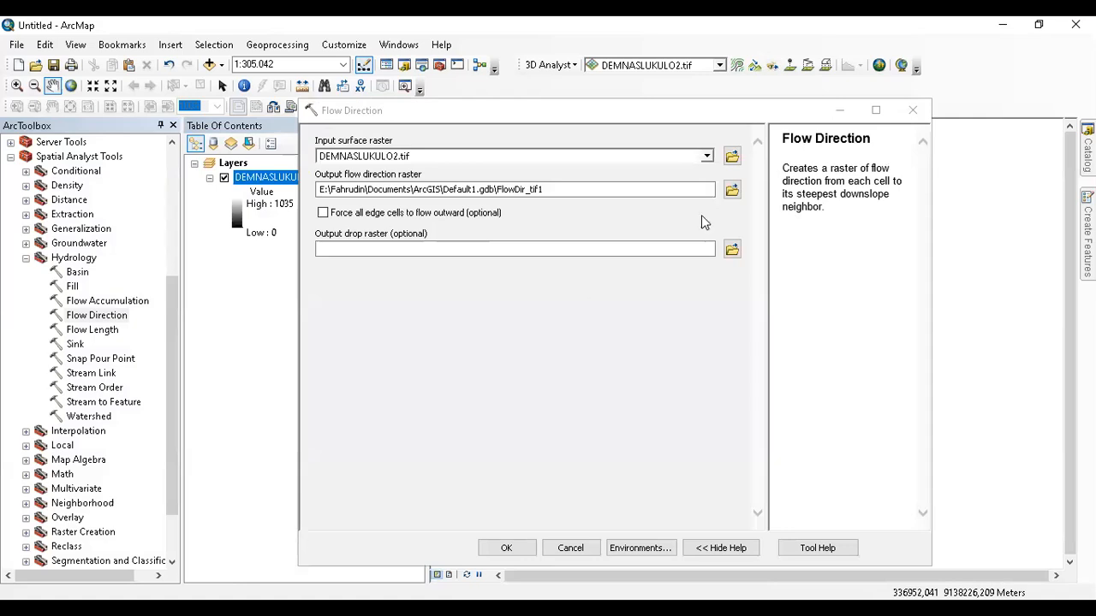
- Try to run Flow Direction with its output saved as Flowdir0 in the Pola Aliran folder of SIg Terapan Raster
left_click(731, 189)
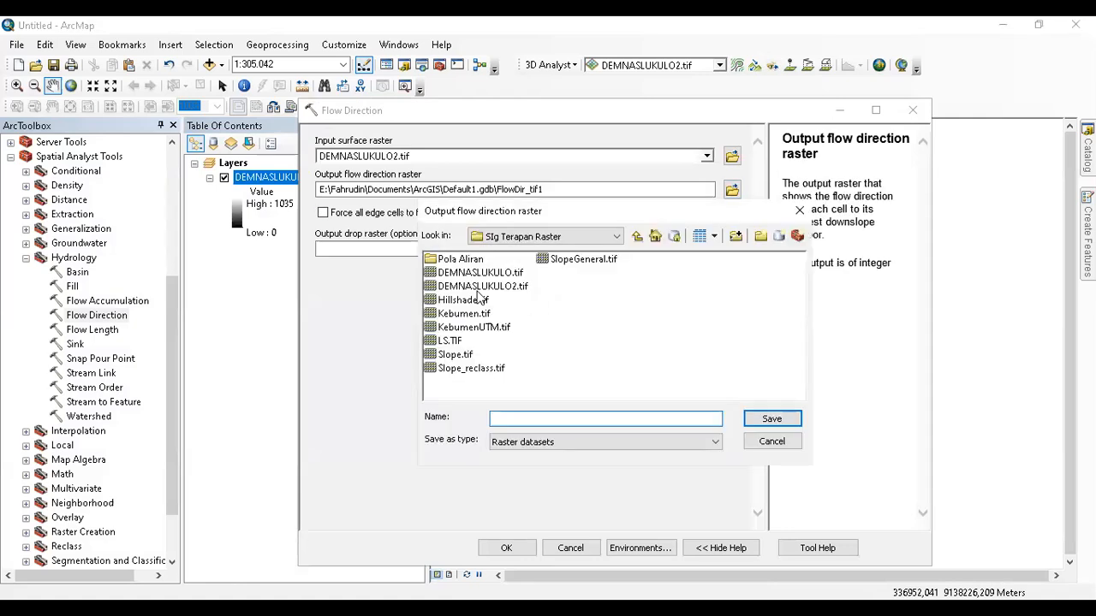
double_click(463, 258)
left_click(531, 420)
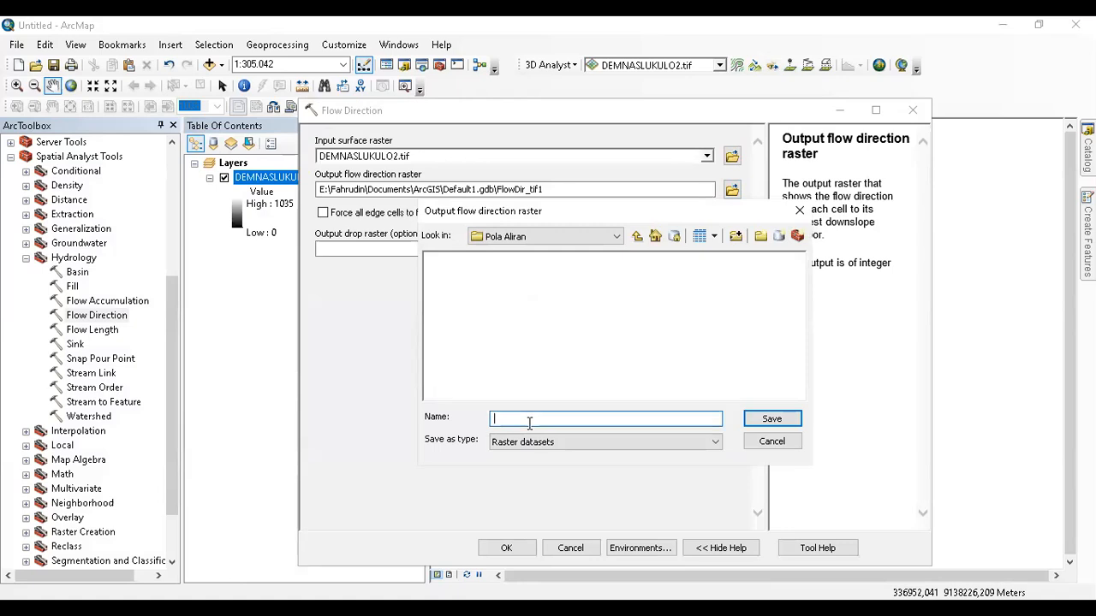
type("Flowdir")
key("Return")
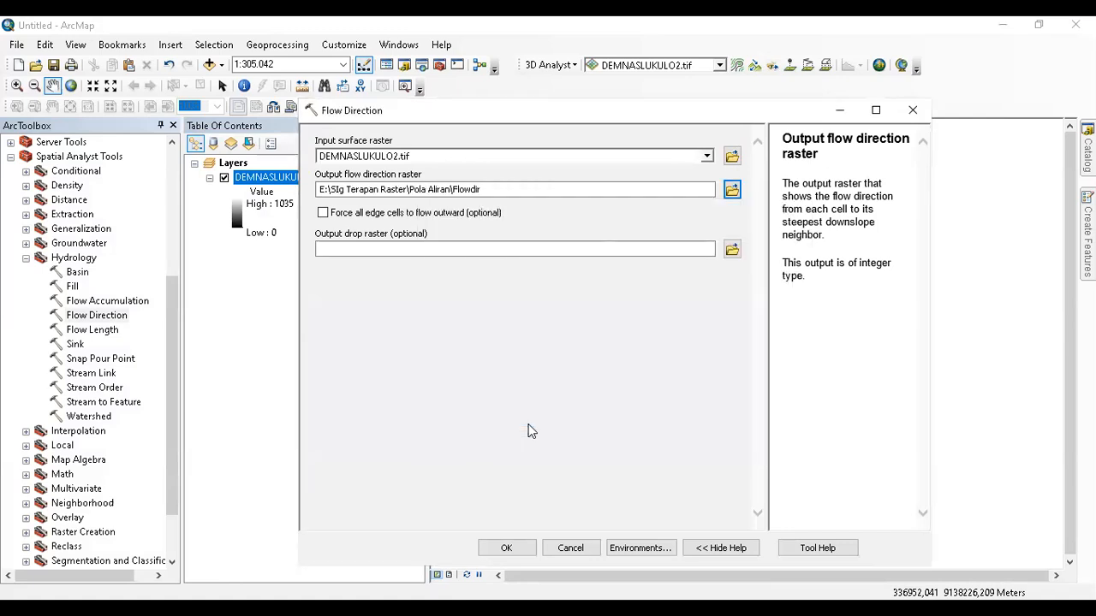
left_click(530, 190)
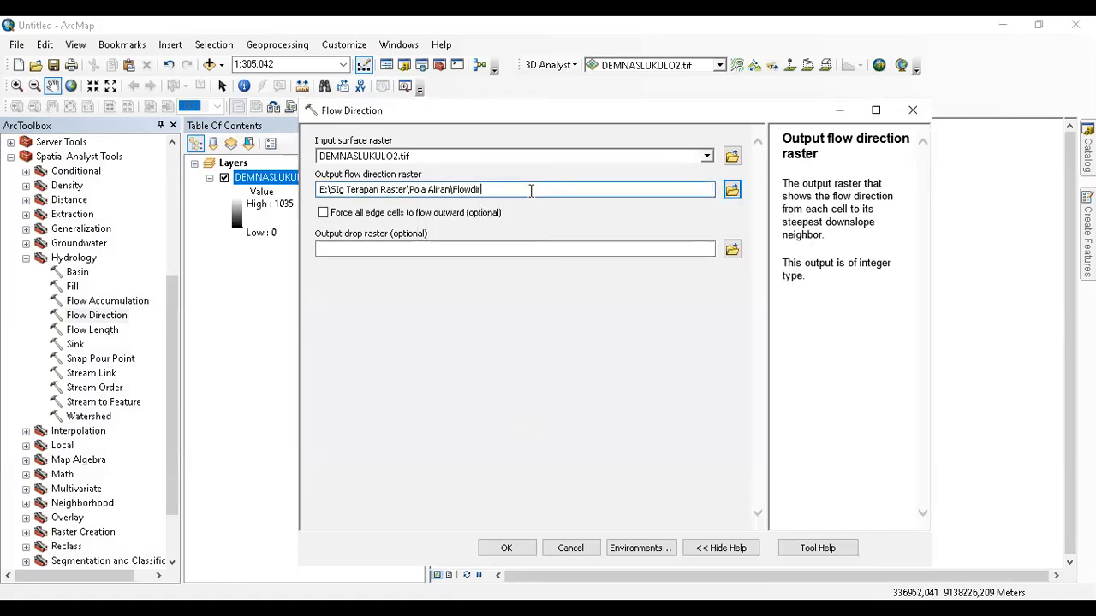
type("0")
left_click(519, 548)
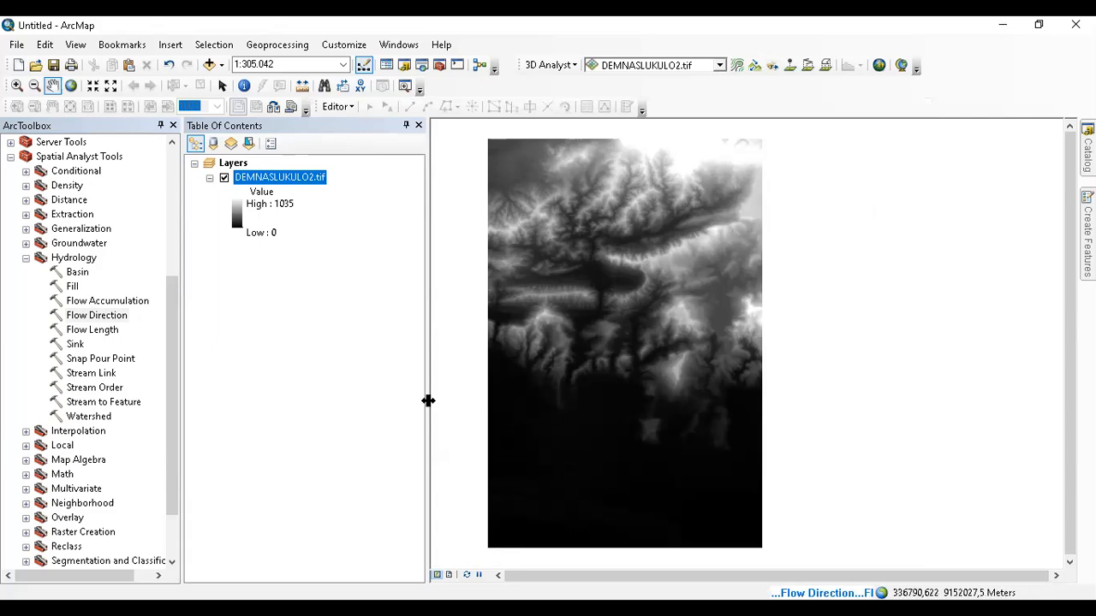
- Open the Fill tool from the Hydrology toolset with DEMNASLUKULO2.tif as the input surface raster
left_click(79, 344)
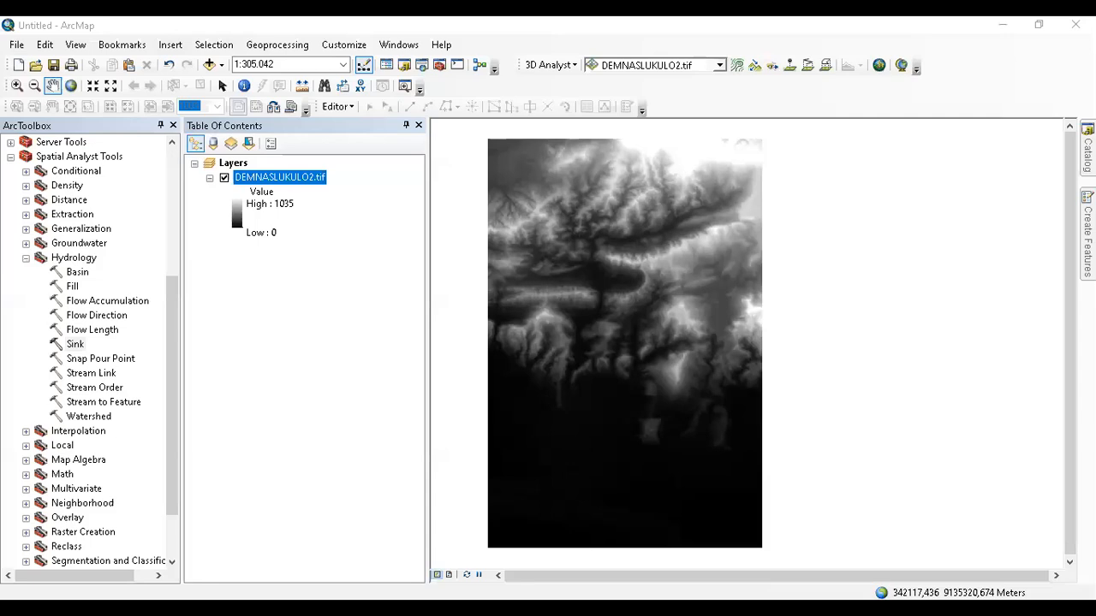
double_click(77, 291)
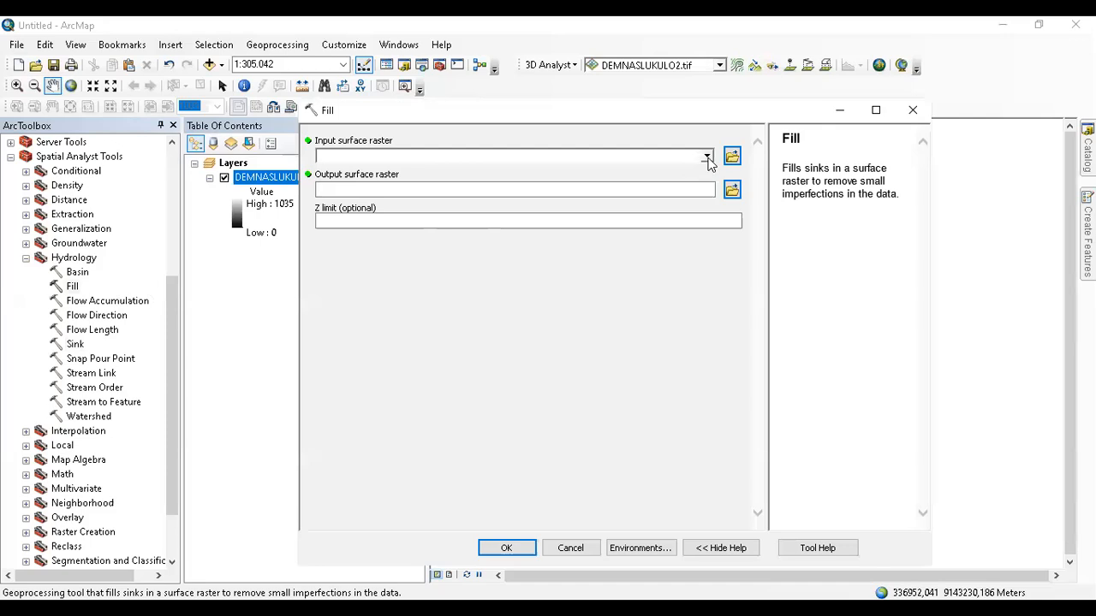
left_click(707, 157)
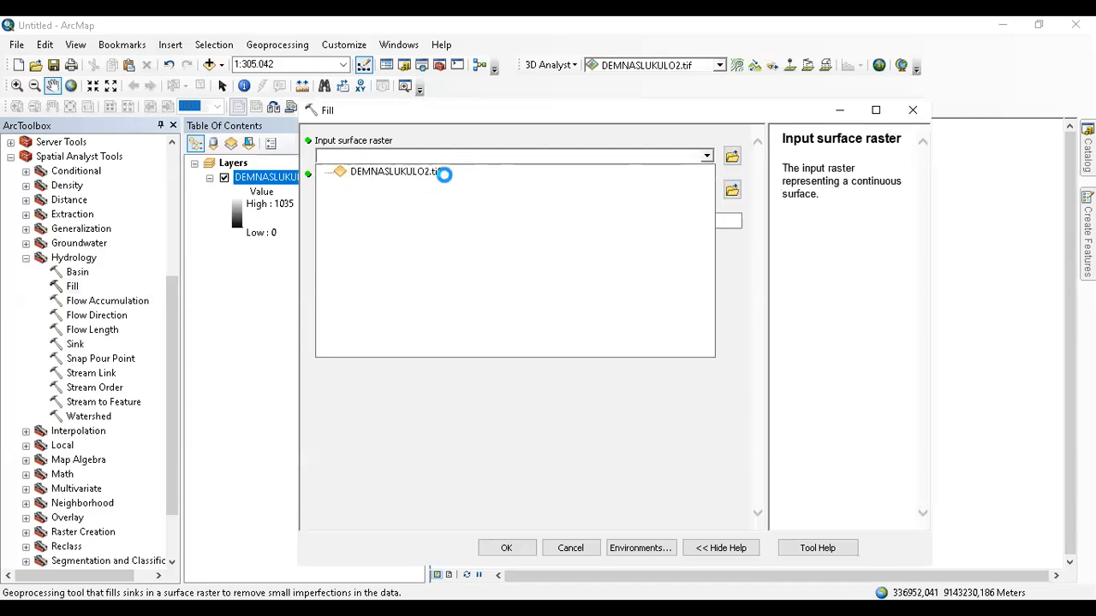
left_click(444, 174)
- Set the Fill output to flowdir0.tif in the Pola Aliran folder and run the tool with no Z limit
left_click(730, 190)
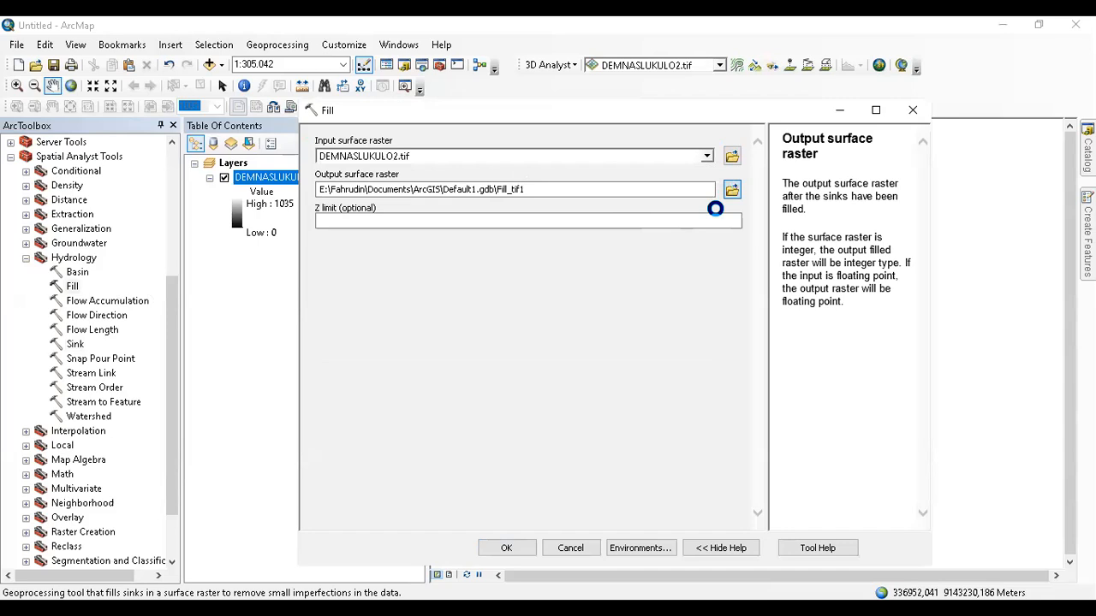
type("flow")
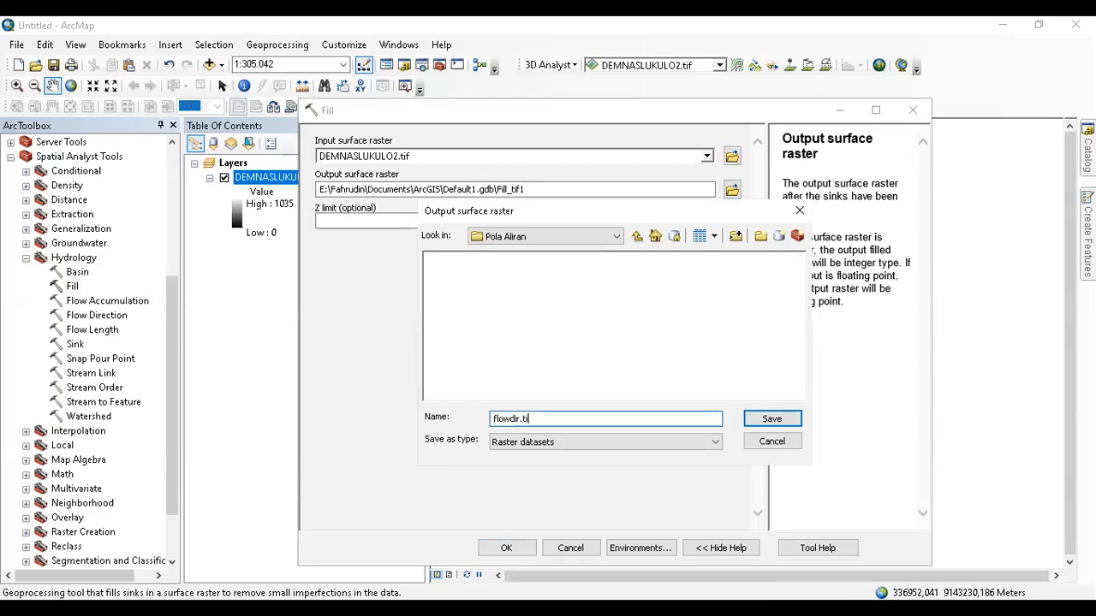
type("dir0")
key("Return")
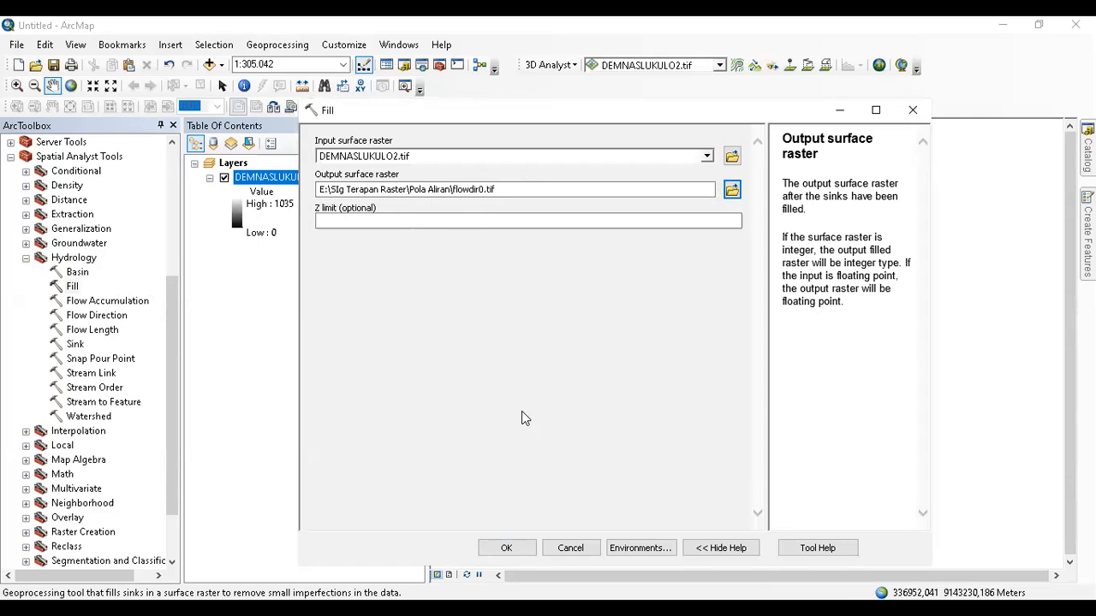
left_click(612, 221)
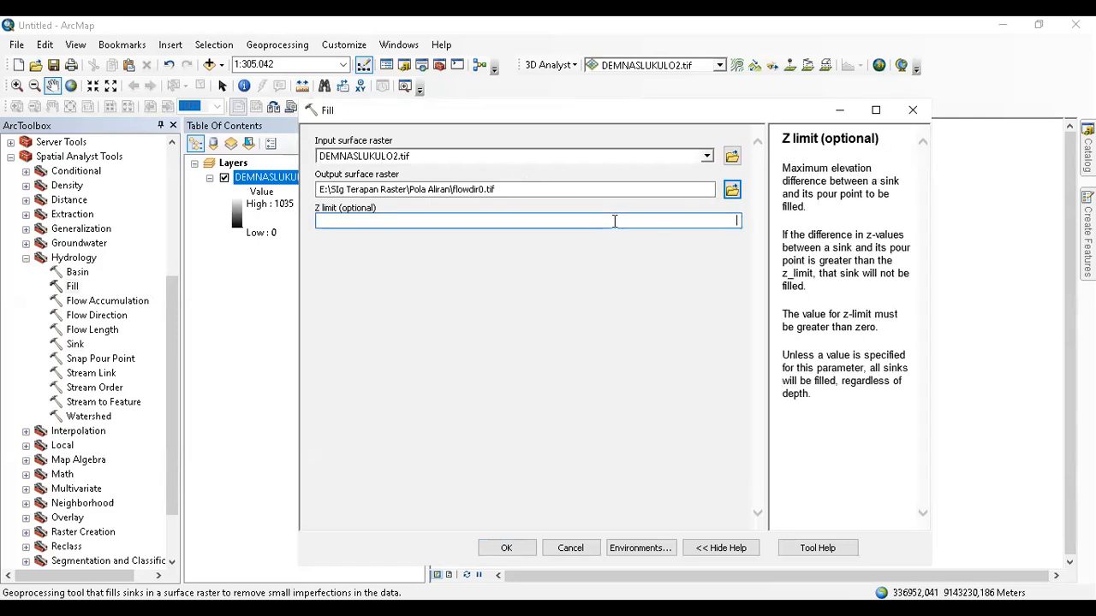
left_click(506, 548)
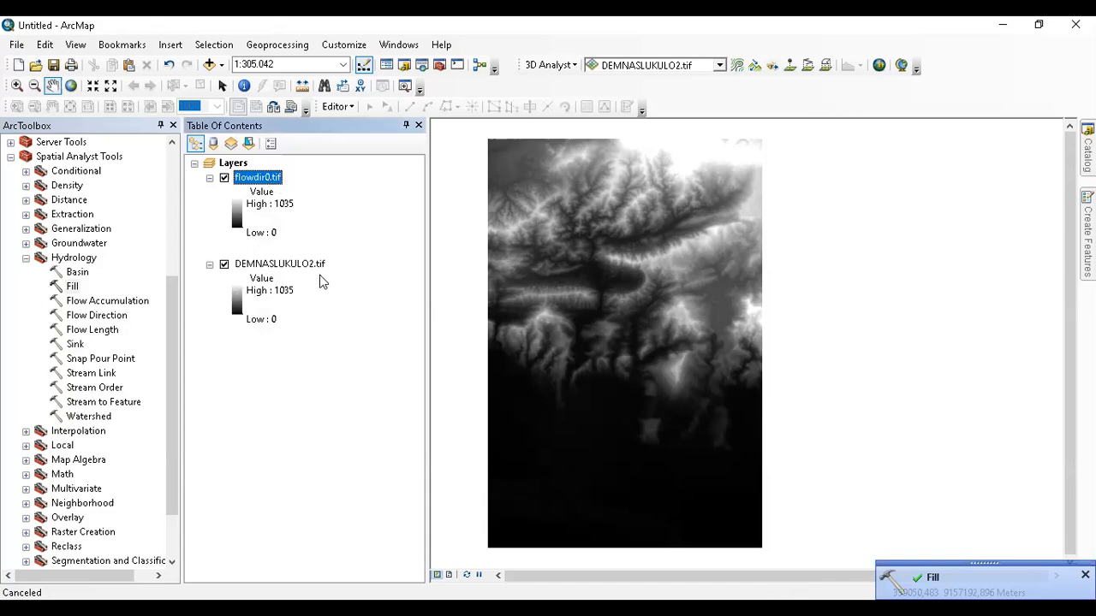
- Hide the DEMNASLUKULO2.tif layer and open the Sink tool with flowdir0.tif as the input flow direction raster
left_click(224, 266)
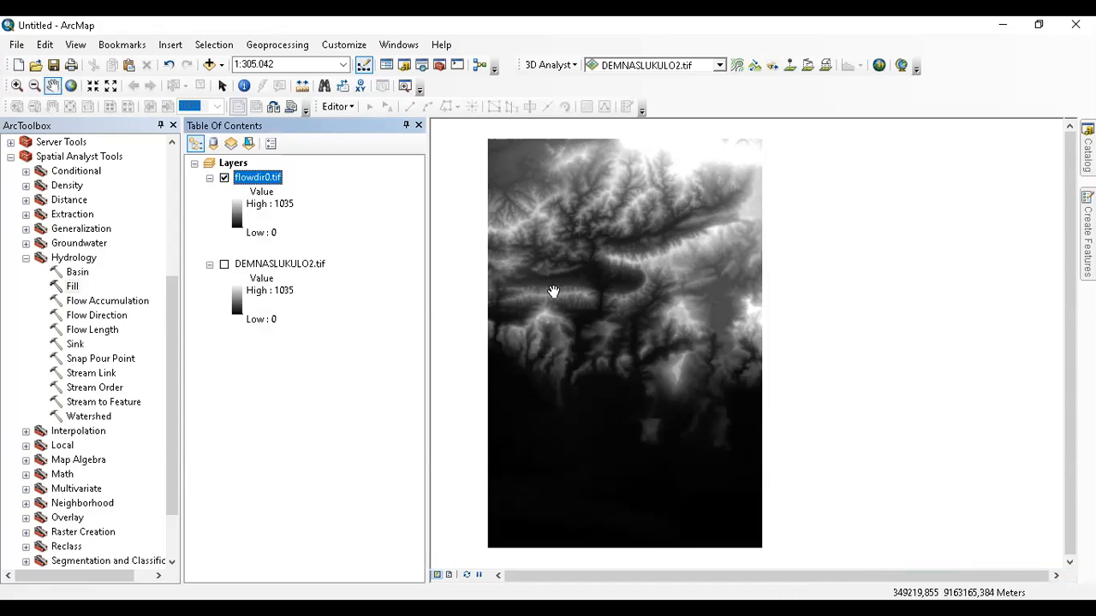
left_click(79, 346)
double_click(75, 344)
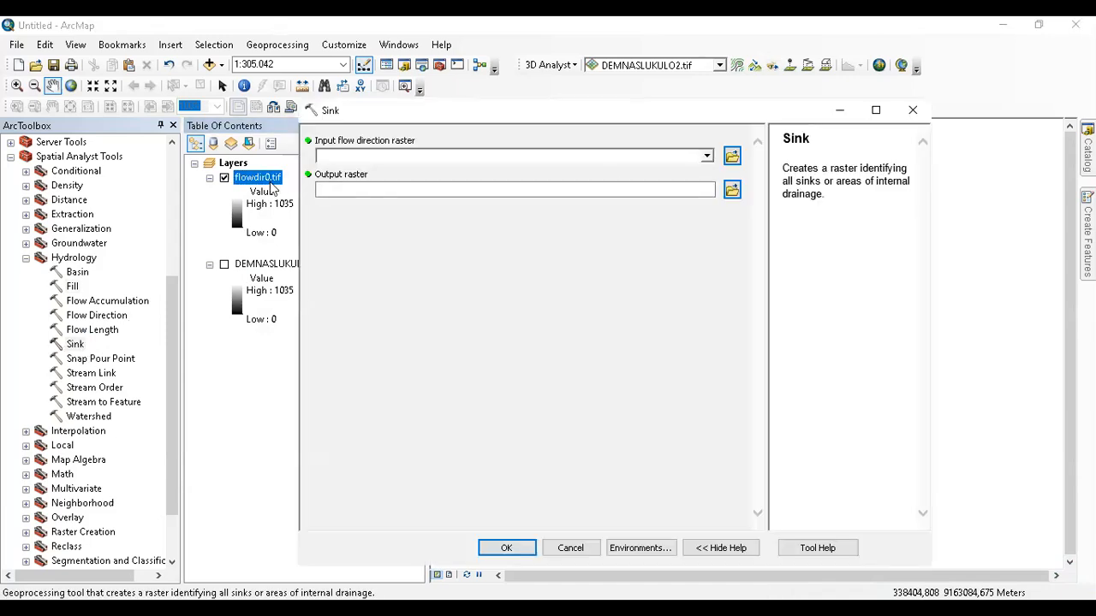
left_click_drag(270, 188, 407, 160)
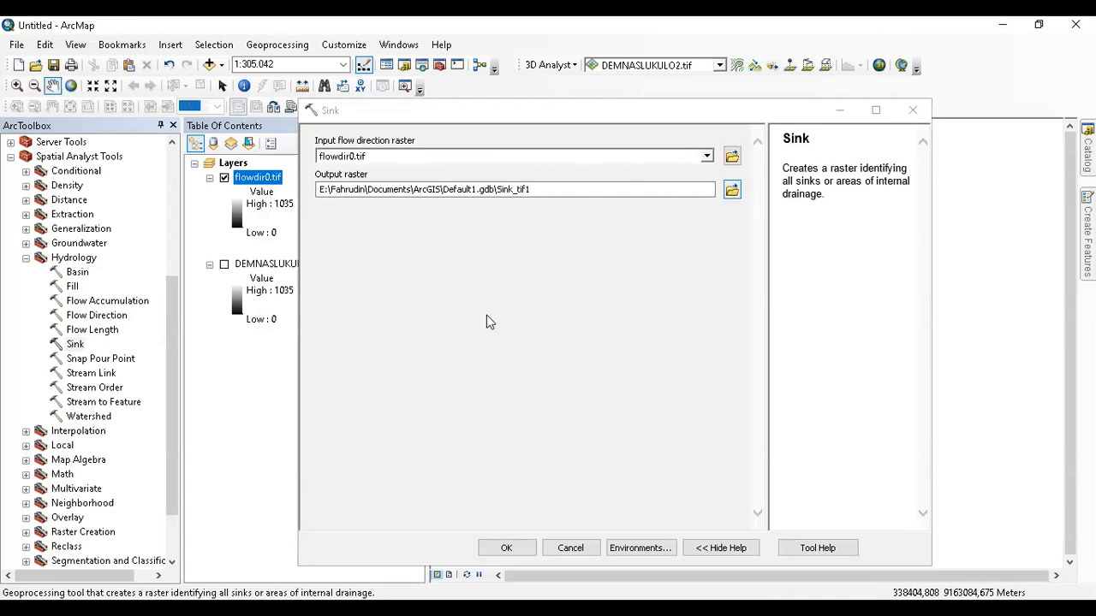
- Run the Sink tool with its output saved as Sink0.tif in the Pola Aliran folder, and hide the flowdir0.tif layer
left_click(543, 420)
type("Sink0")
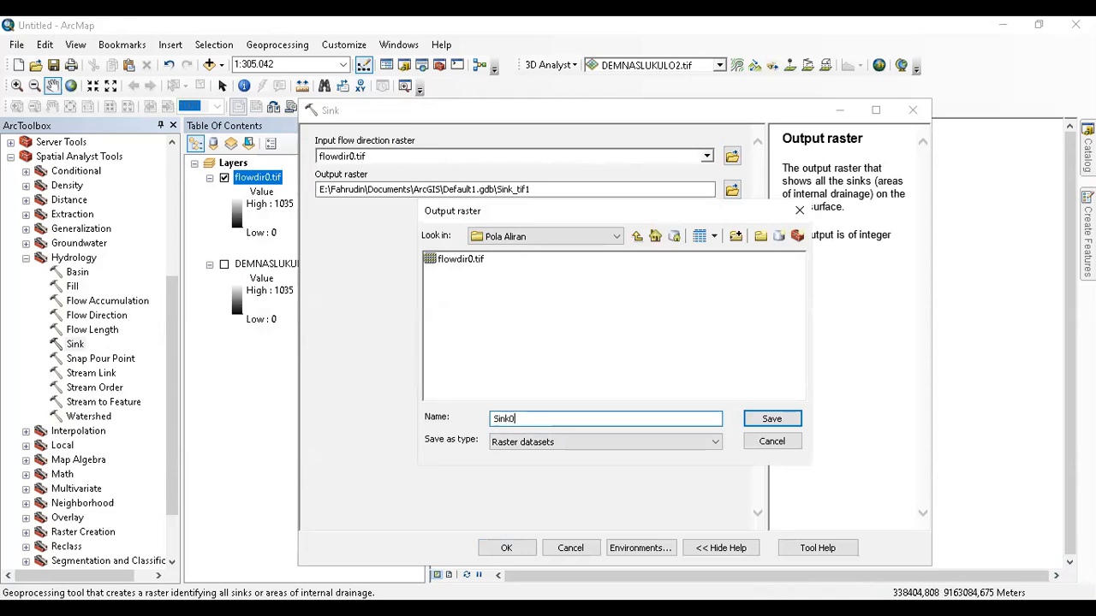
key("Return")
left_click(532, 189)
type(".tif")
key("Return")
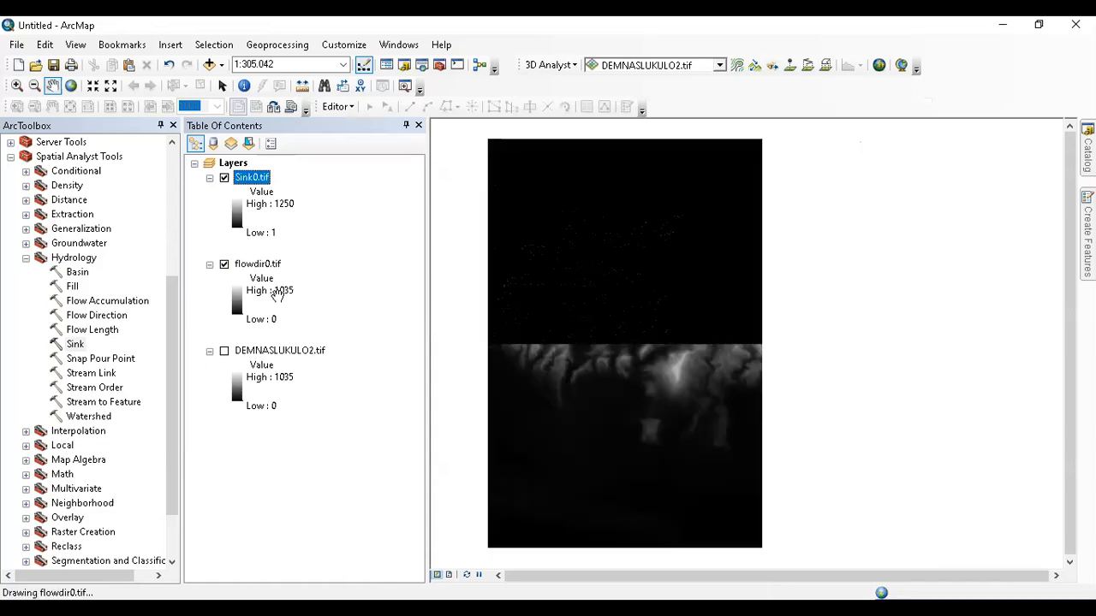
left_click(224, 265)
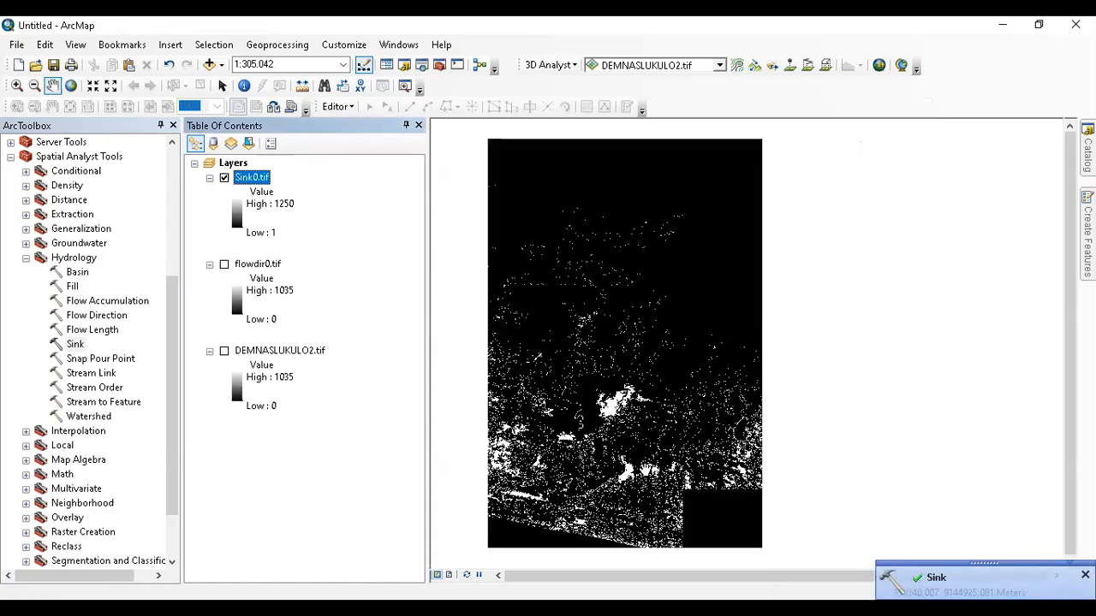
left_click(1084, 574)
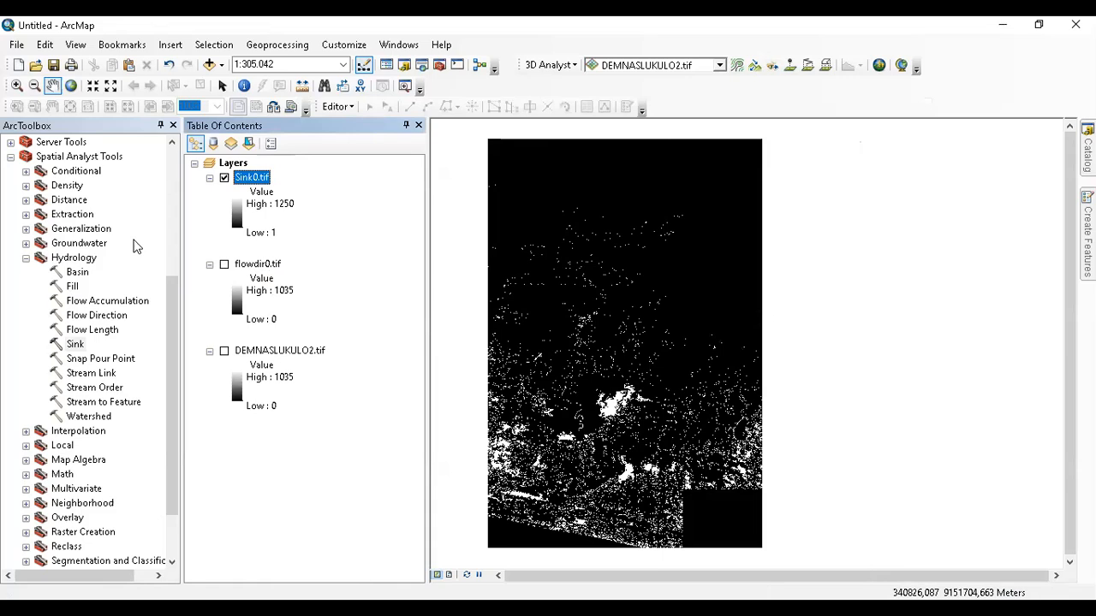
- Examine the sink areas in the Sink0.tif raster up close, following the river channel down to the coast
left_click(16, 86)
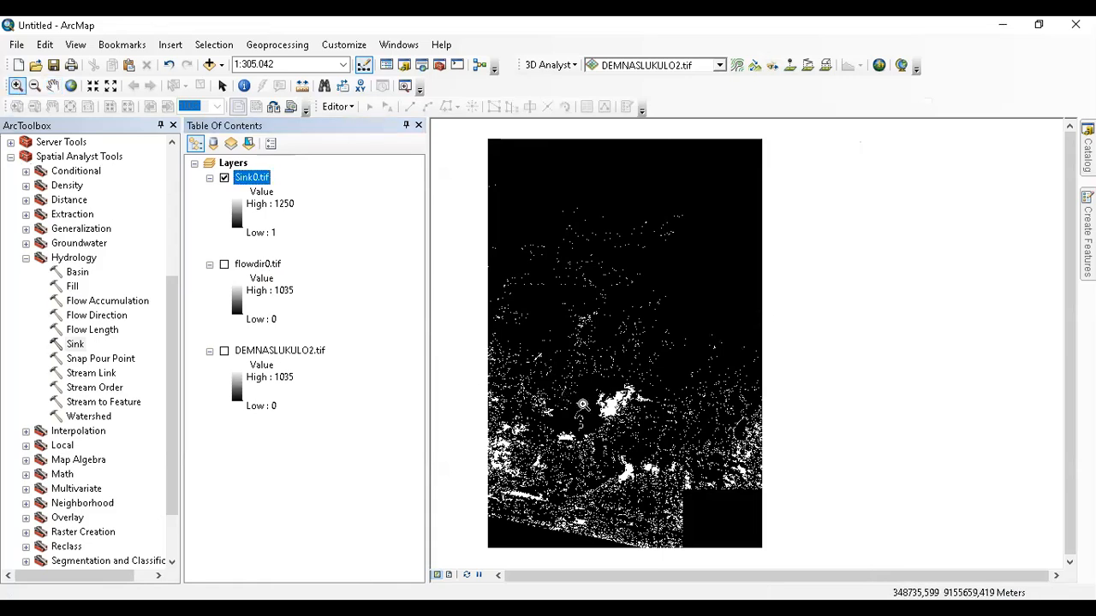
left_click_drag(715, 512, 547, 367)
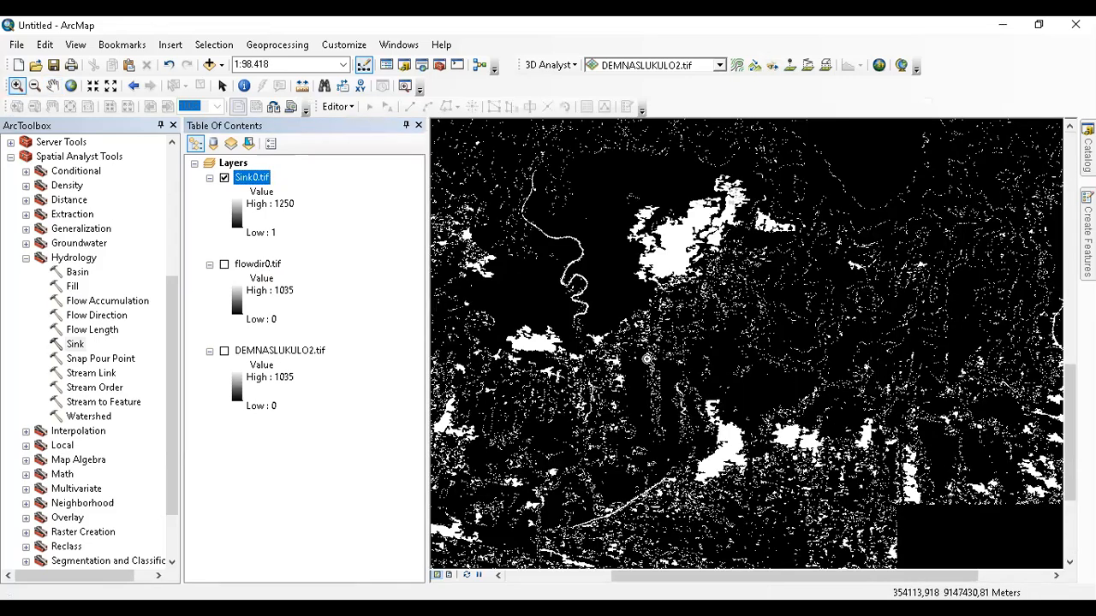
left_click_drag(593, 220, 799, 454)
left_click_drag(661, 226, 891, 365)
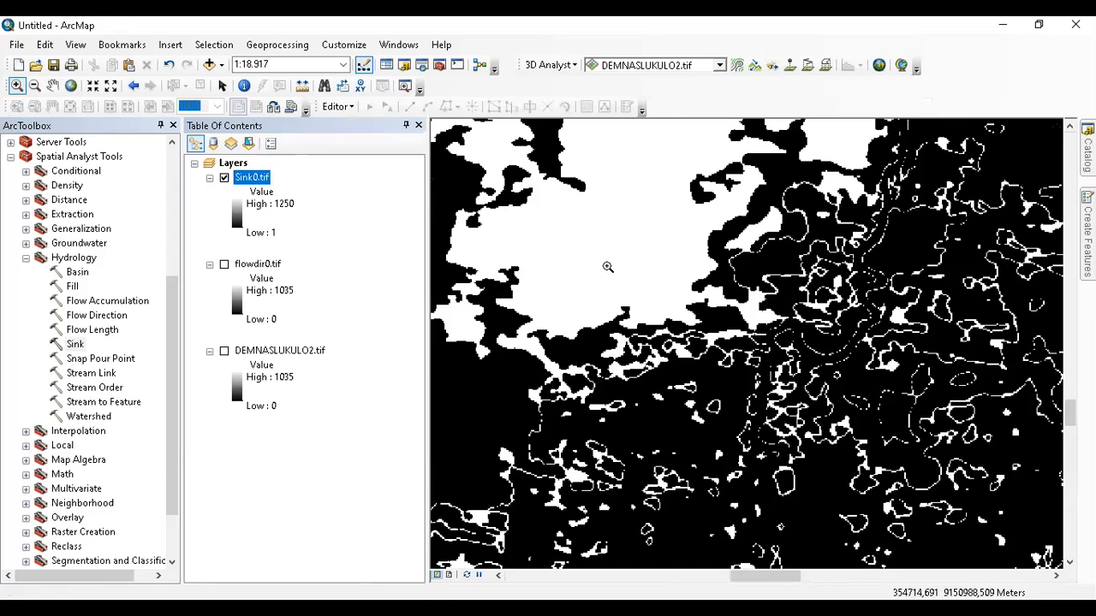
scroll(727, 272, "up", 5)
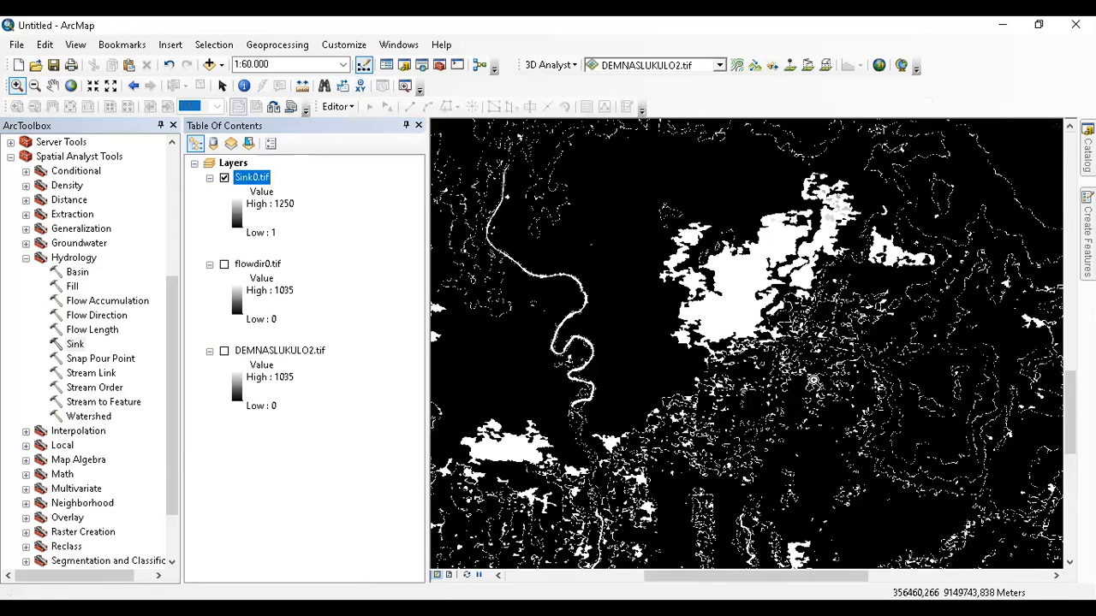
left_click_drag(674, 418, 890, 352)
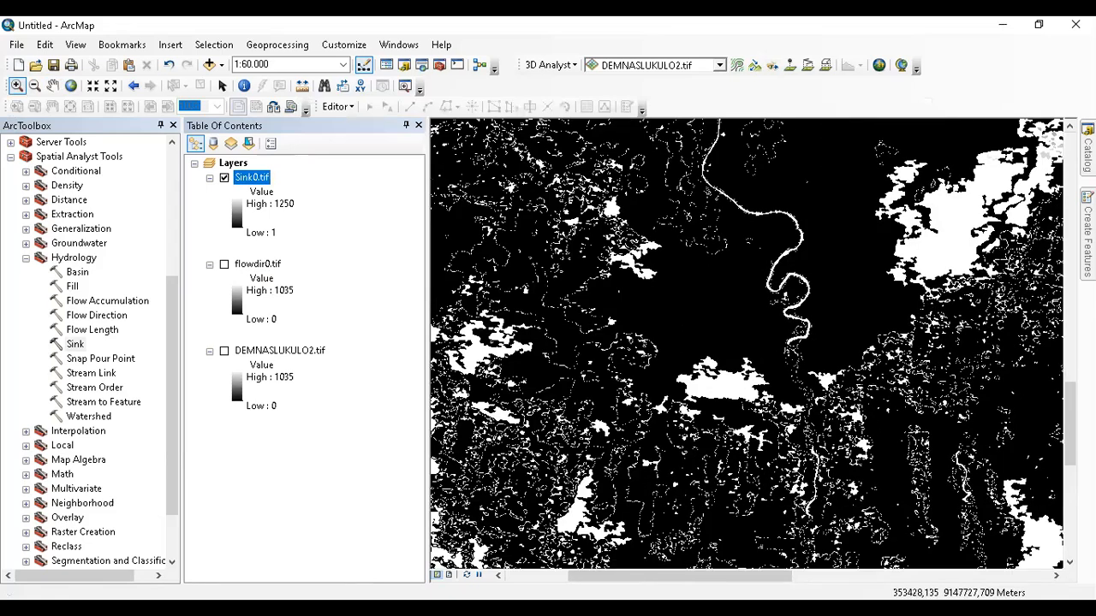
left_click_drag(747, 552, 754, 299)
left_click_drag(780, 359, 866, 250)
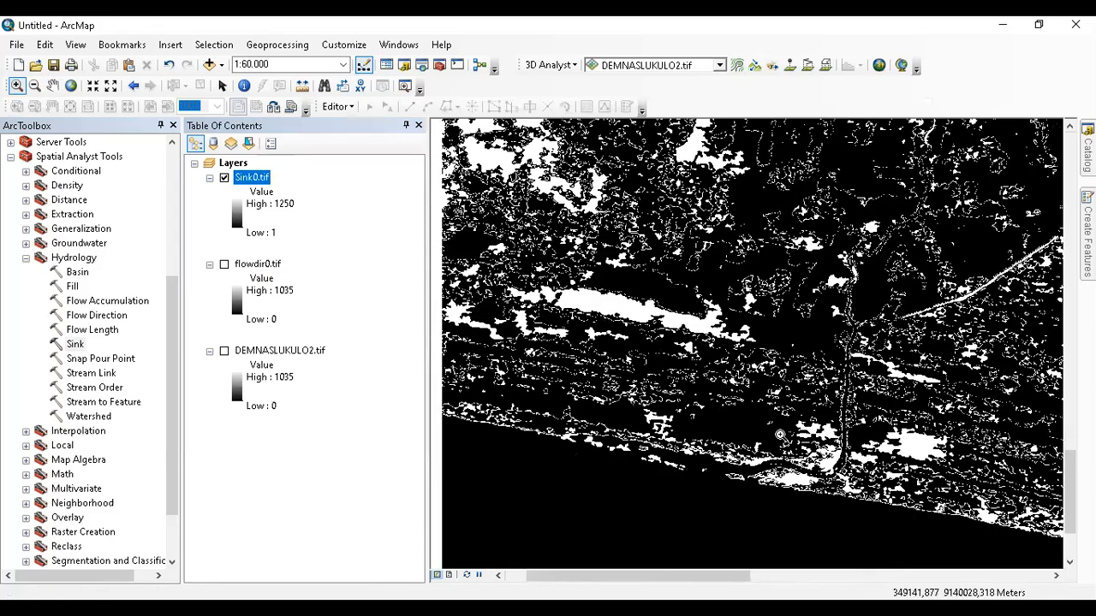
left_click_drag(631, 303, 652, 354)
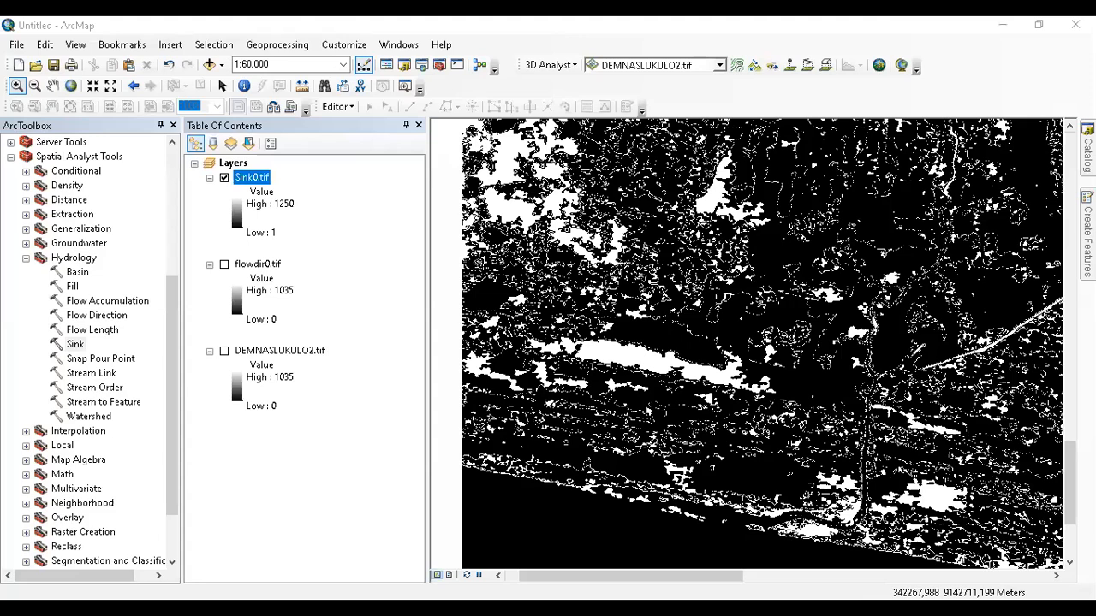
- Mark the river channels and the directions leading from the sink areas with red lines and arrows, and clear the markings
mouse_move(977, 351)
left_mouse_down()
mouse_move(895, 368)
mouse_move(858, 458)
left_mouse_up()
left_click_drag(878, 296, 875, 372)
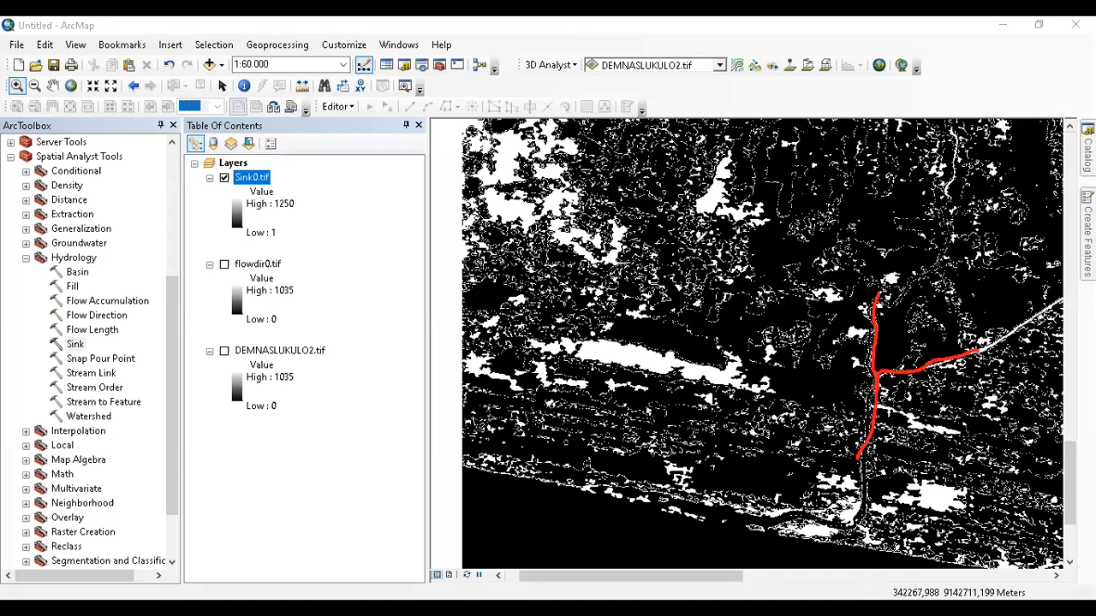
left_click_drag(707, 197, 814, 296)
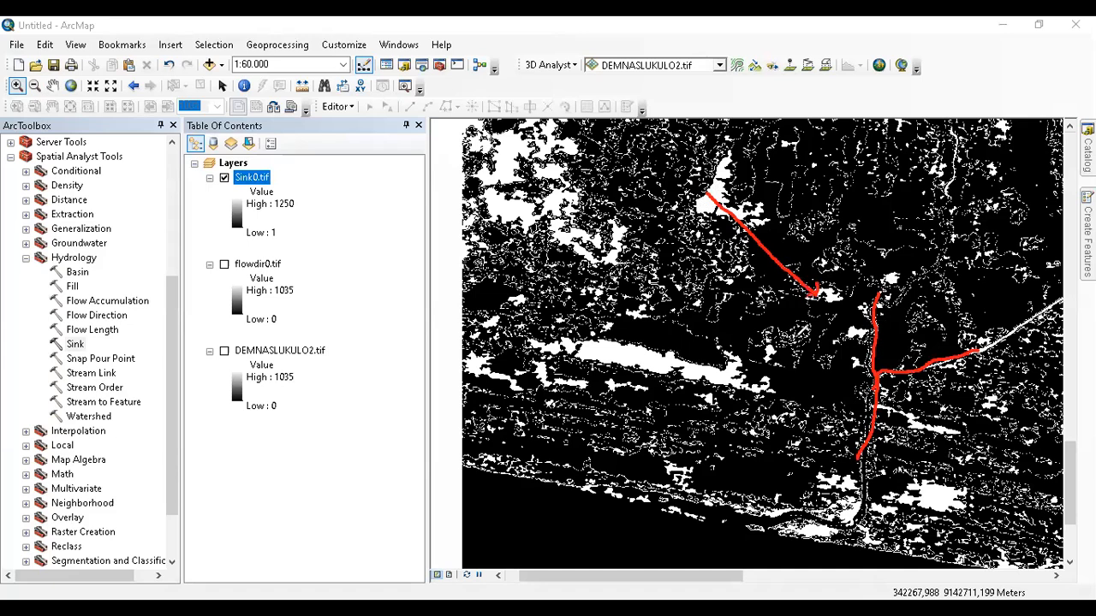
left_click_drag(627, 241, 641, 354)
mouse_move(558, 214)
left_mouse_down()
mouse_move(581, 344)
mouse_move(599, 332)
left_mouse_up()
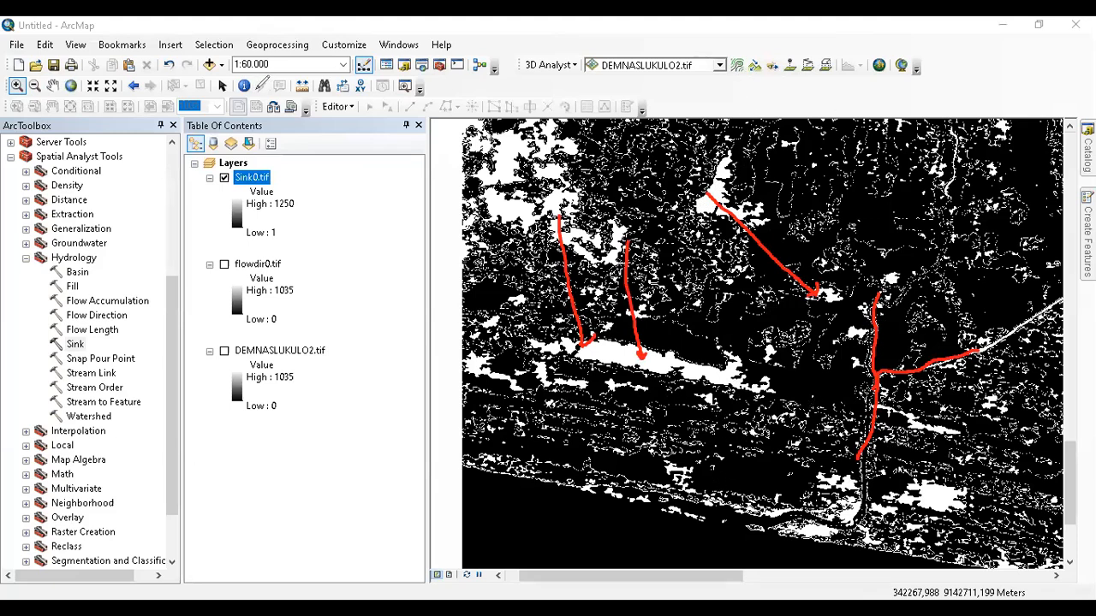
left_click(310, 79)
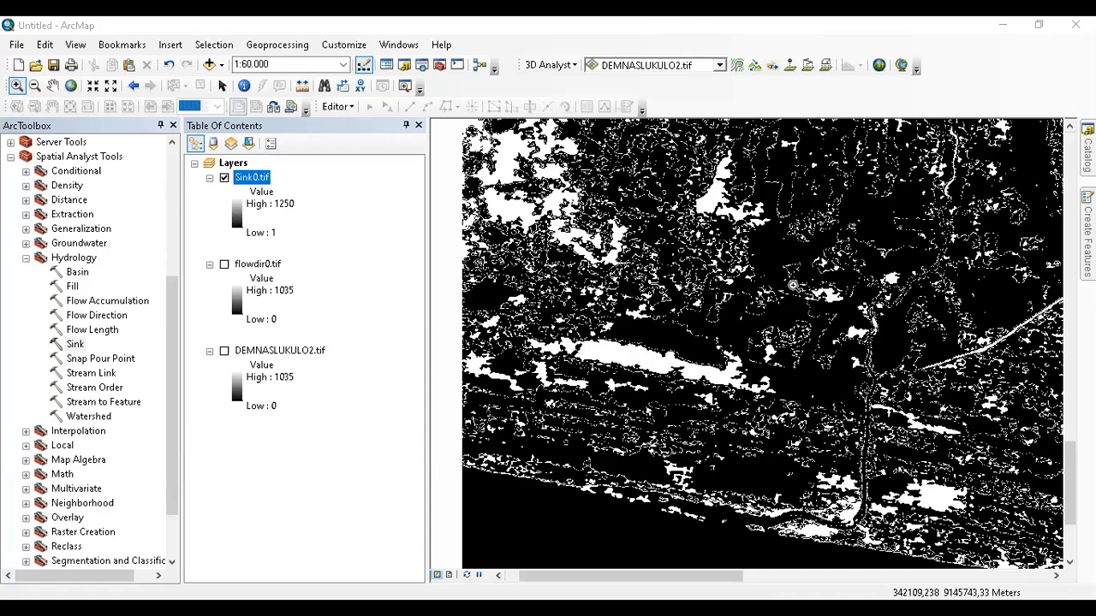
- Hide the Sink0.tif layer
left_click(224, 178)
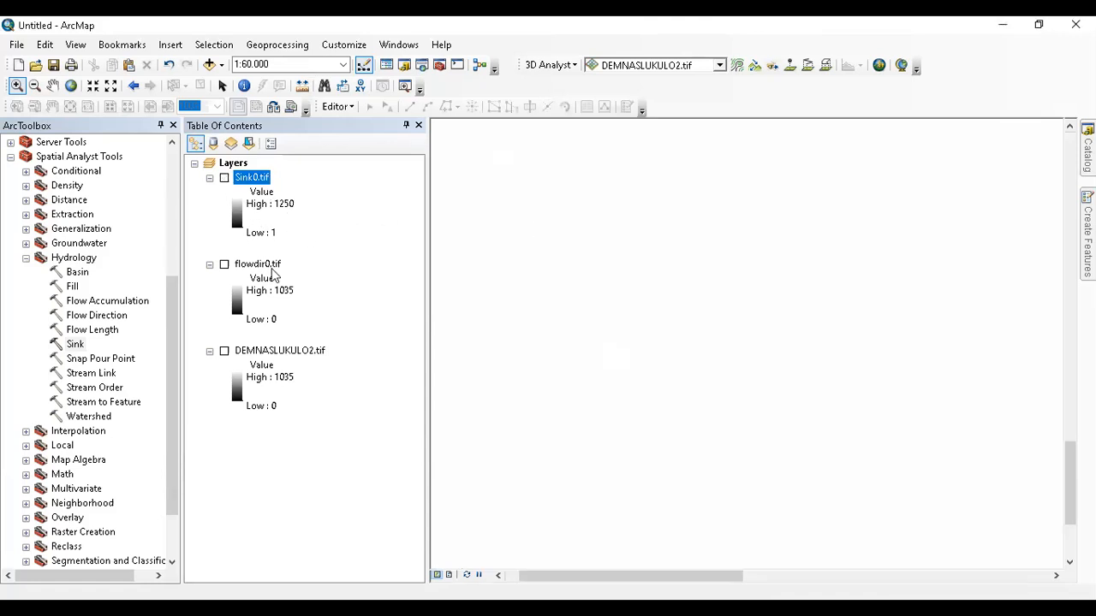
- Run the Fill tool on DEMNASLUKULO2.tif with its output saved as DemnasFill.tif in the Pola Aliran folder
left_click(279, 350)
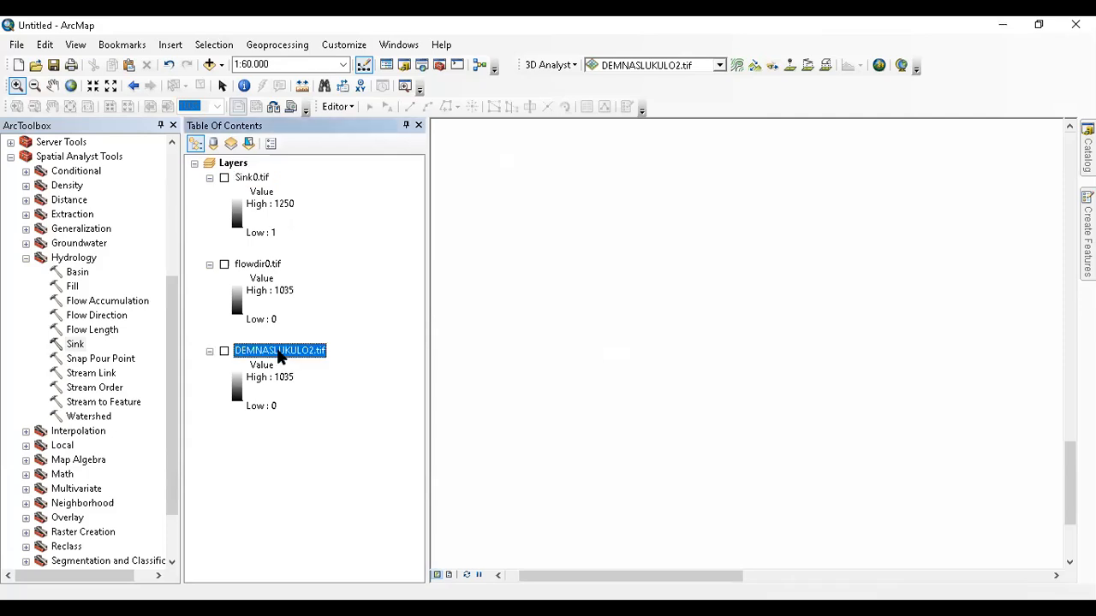
left_click(73, 286)
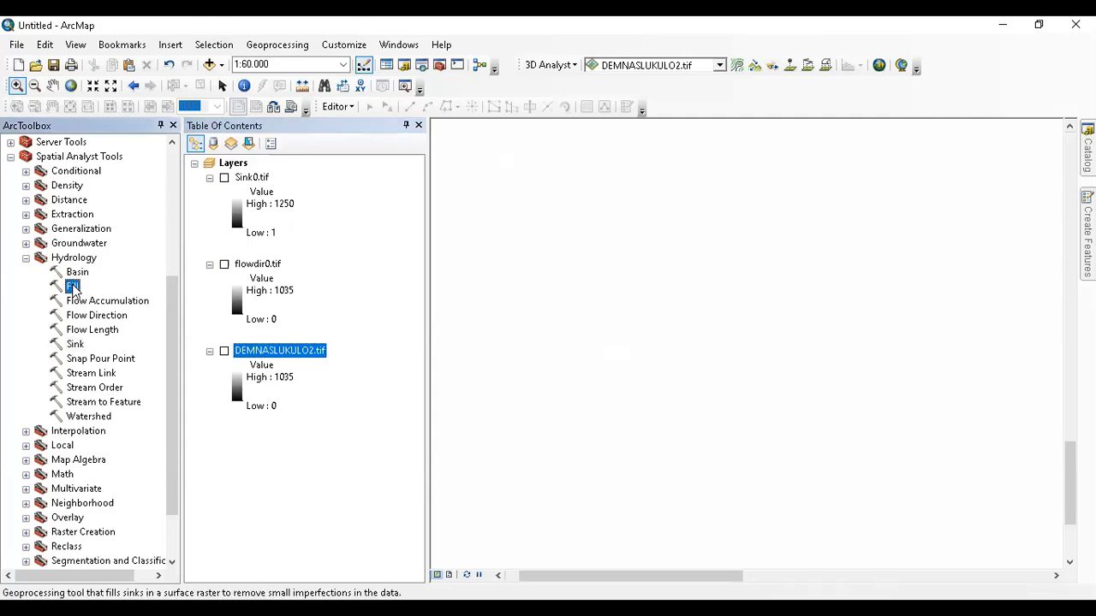
double_click(73, 287)
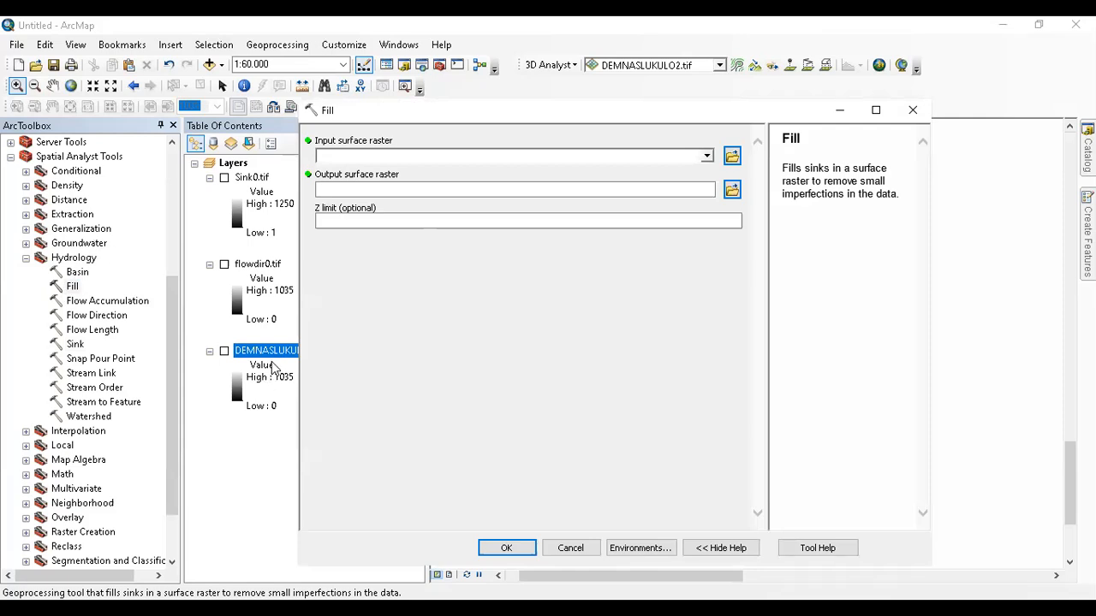
left_click_drag(275, 351, 343, 151)
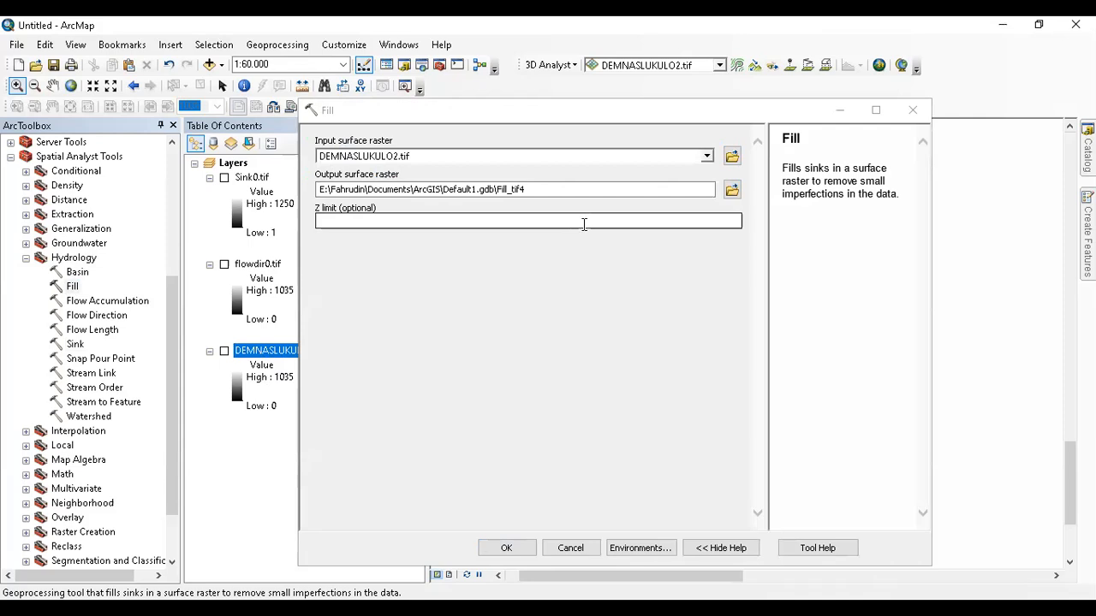
left_click(732, 190)
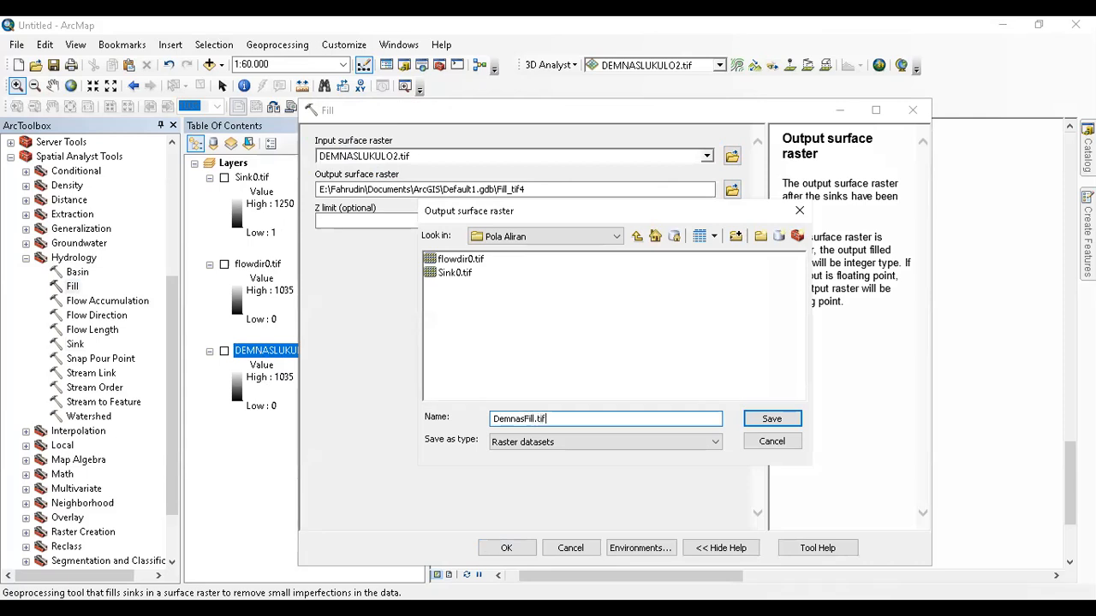
key("Return")
left_click(497, 548)
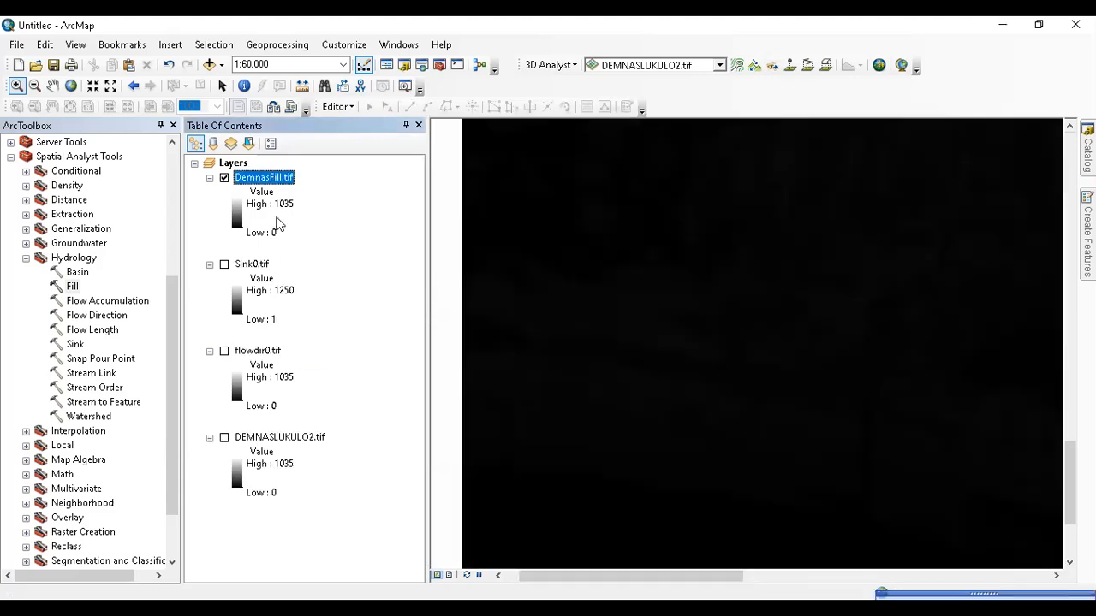
- View the DemnasFill.tif raster at its full layer extent
scroll(562, 313, "up", 2)
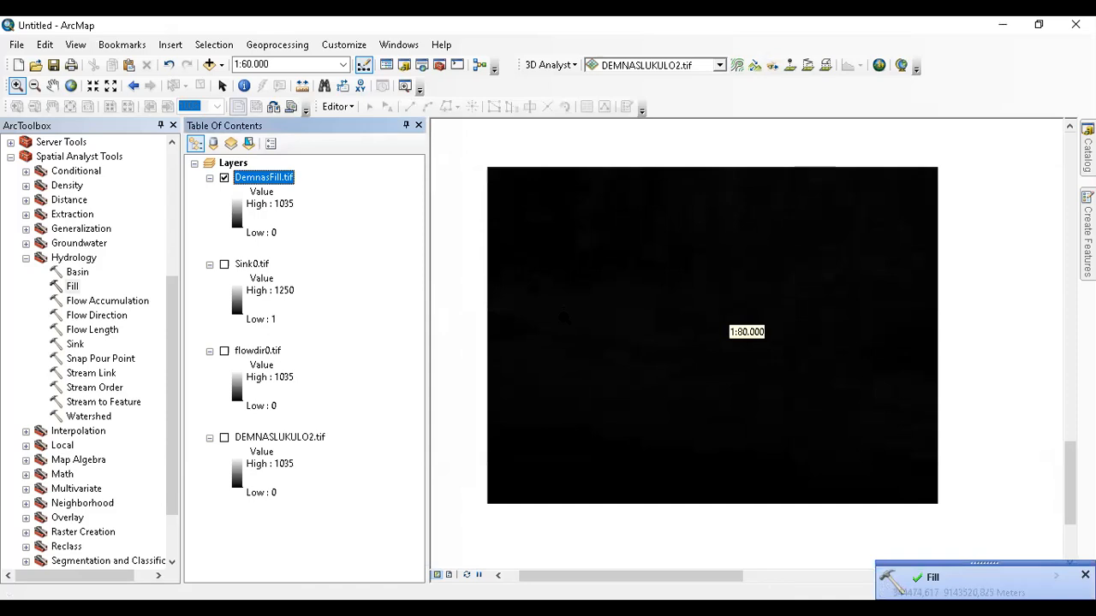
left_click(260, 269)
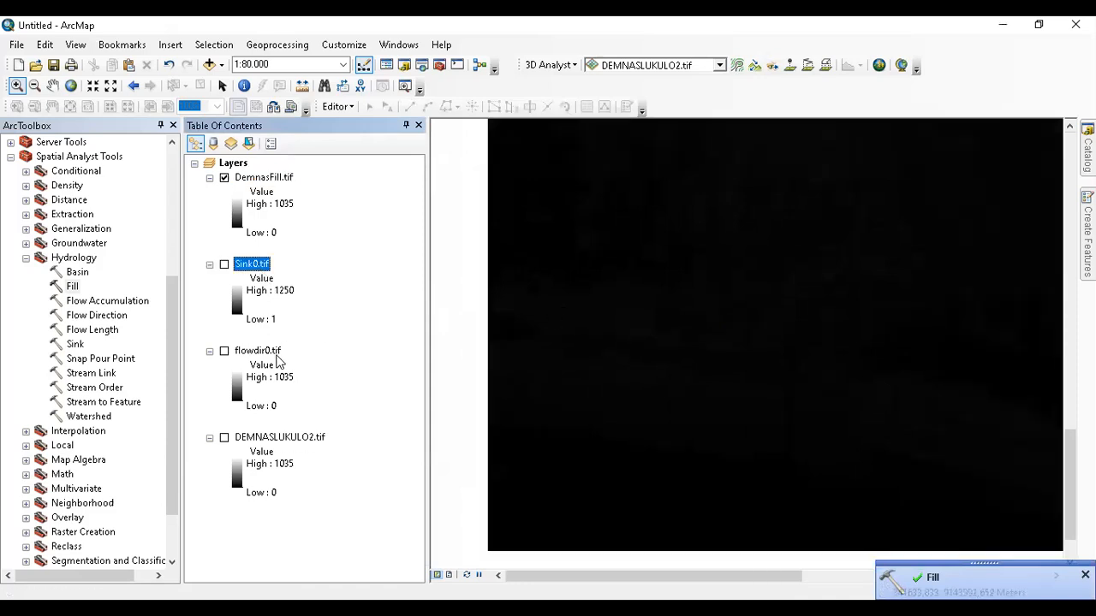
left_click(258, 350, "ctrl")
right_click(276, 361)
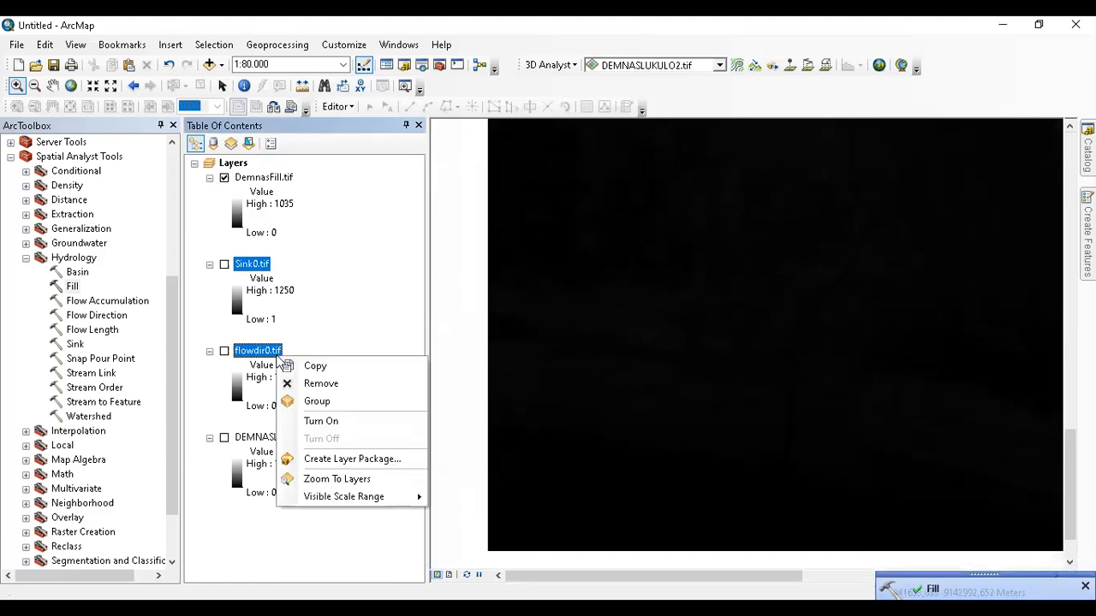
left_click(330, 293)
right_click(268, 181)
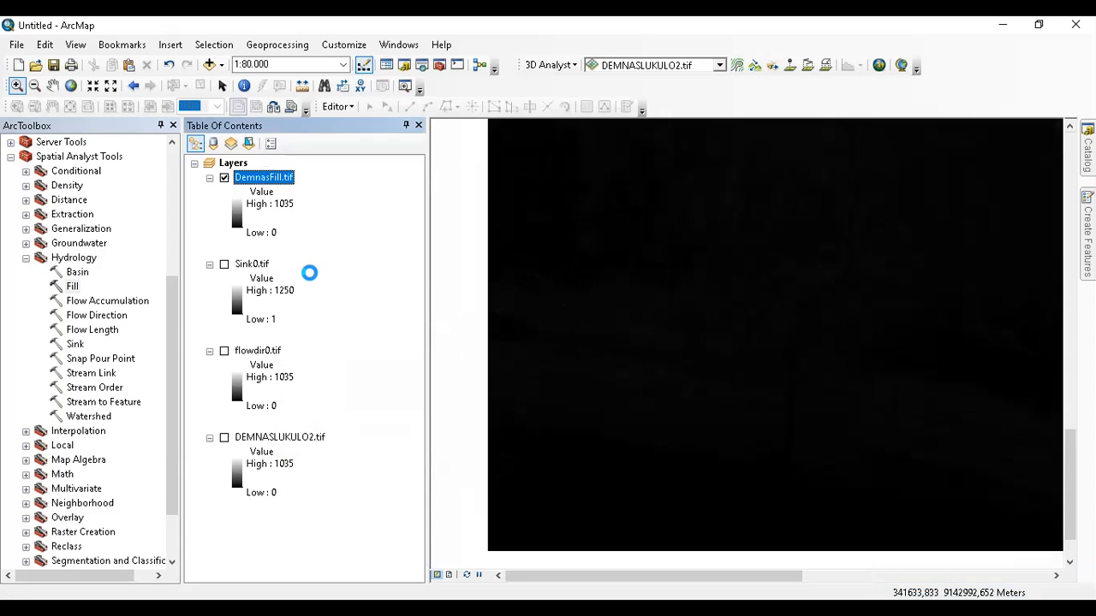
left_click(323, 261)
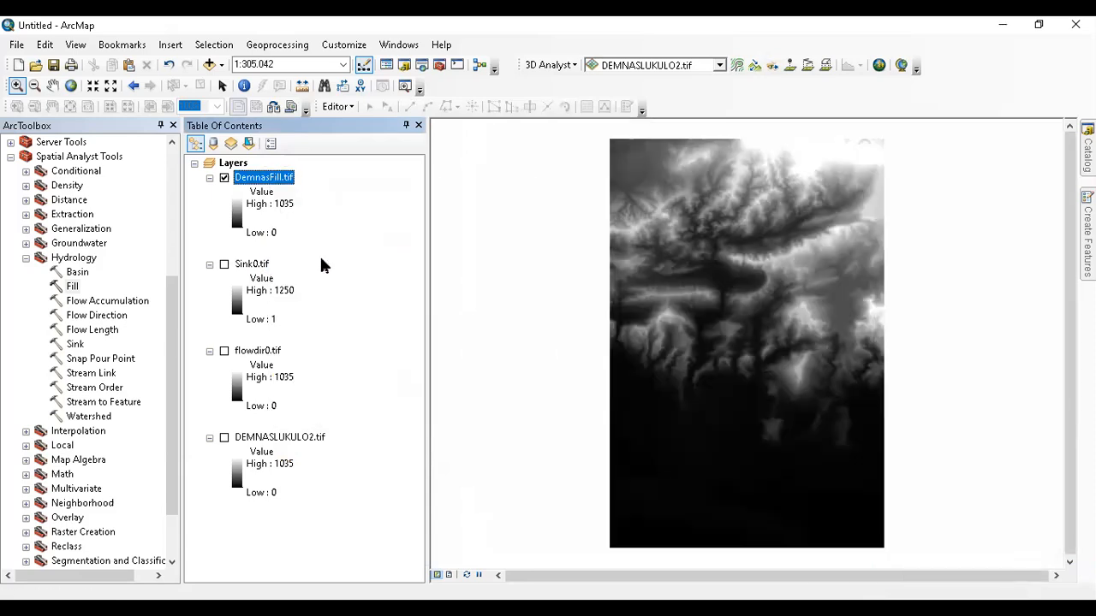
- Show the DEMNASLUKULO2.tif and Sink0.tif layers and move Sink0.tif above DemnasFill.tif in the layer order
left_click(224, 438)
left_click(224, 265)
left_click_drag(267, 208, 264, 173)
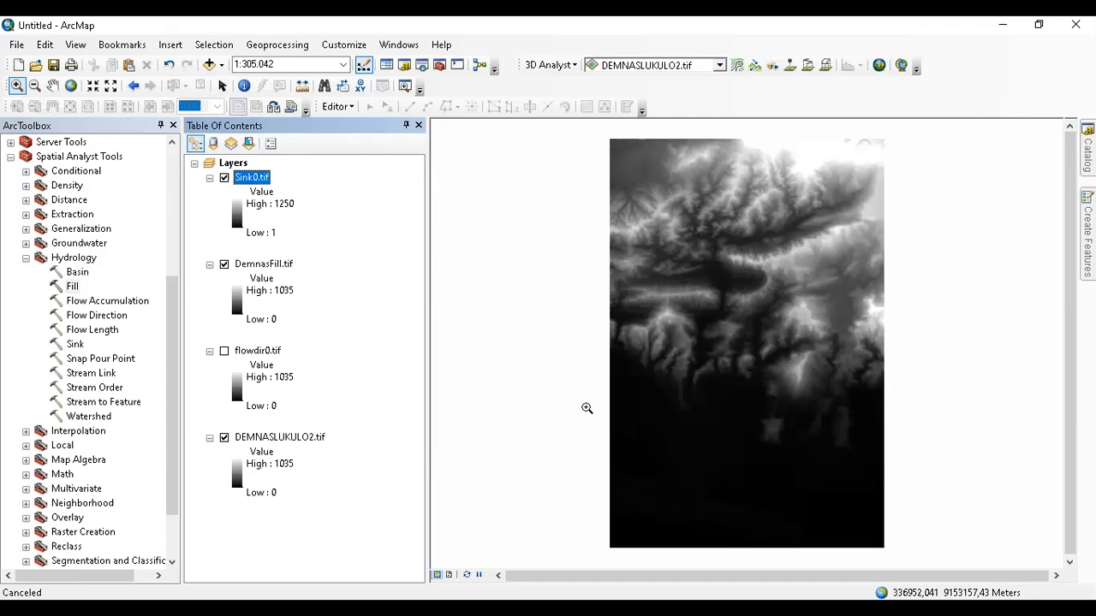
left_click_drag(660, 408, 788, 502)
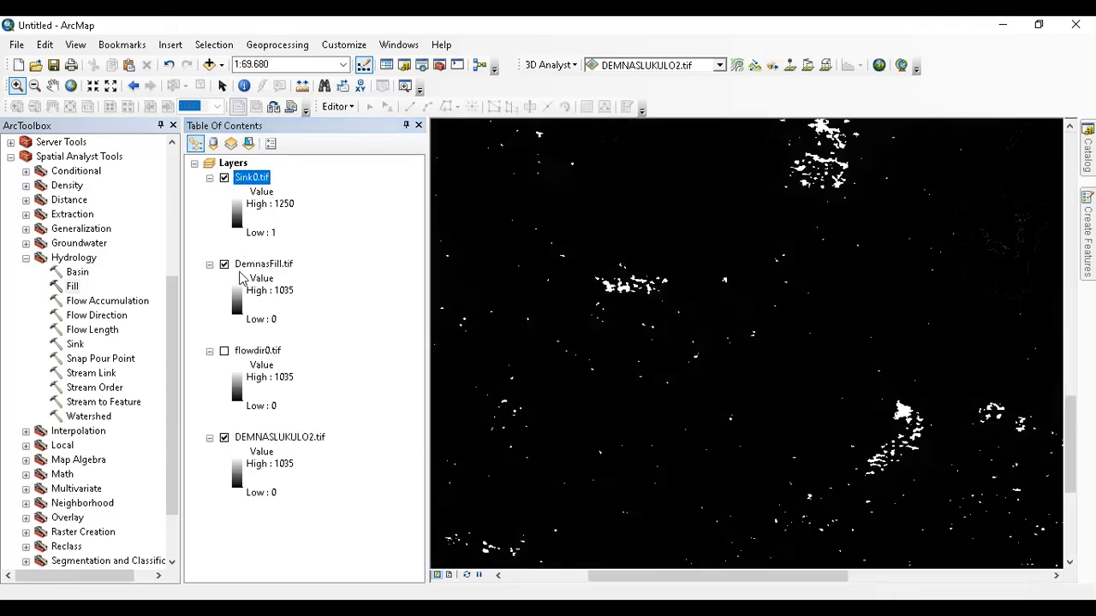
- Compare the Sink0.tif areas with and without the filled DEM, leaving only the DemnasFill.tif layer shown
left_click(224, 264)
left_click(224, 178)
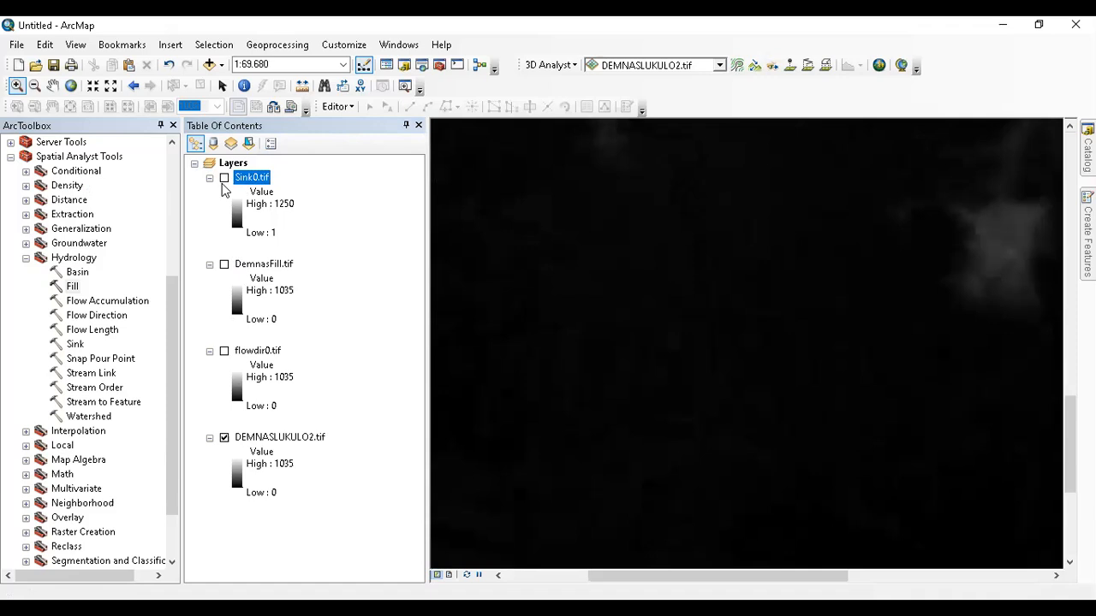
left_click(224, 437)
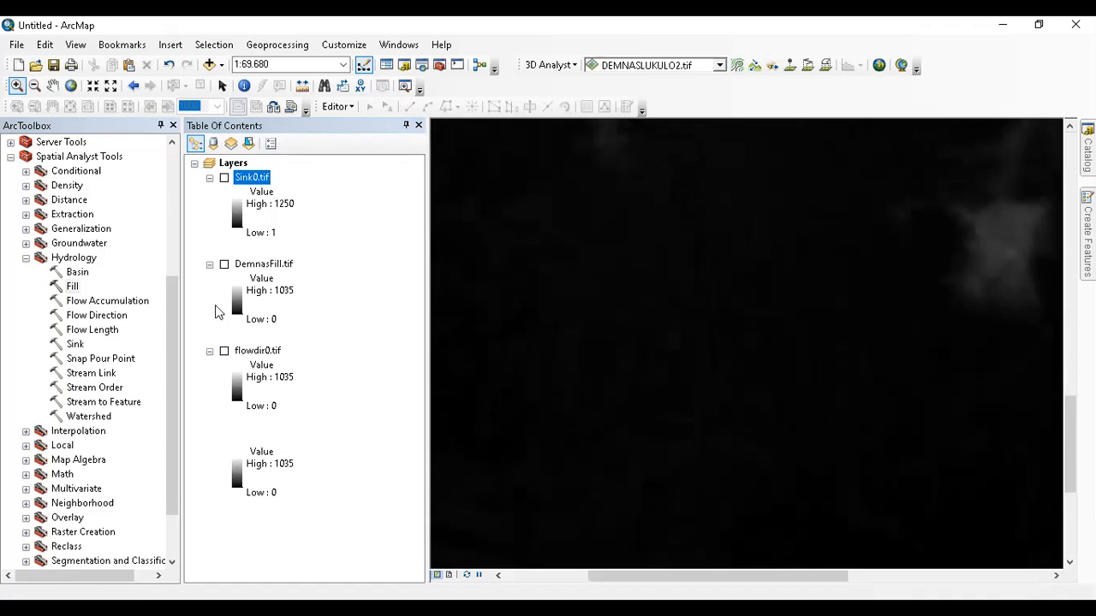
left_click(224, 178)
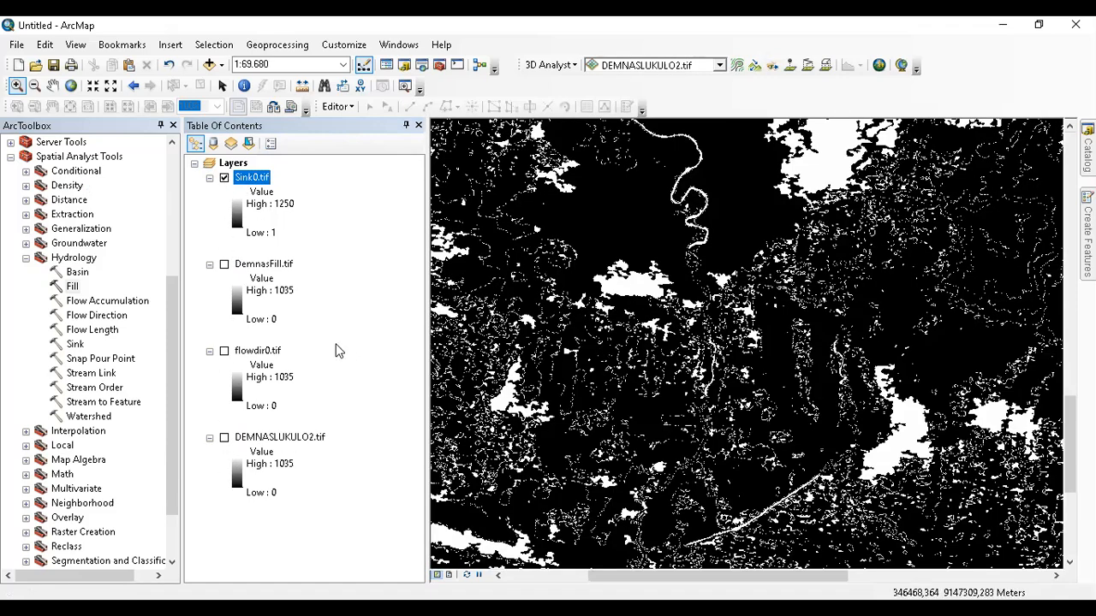
left_click(224, 264)
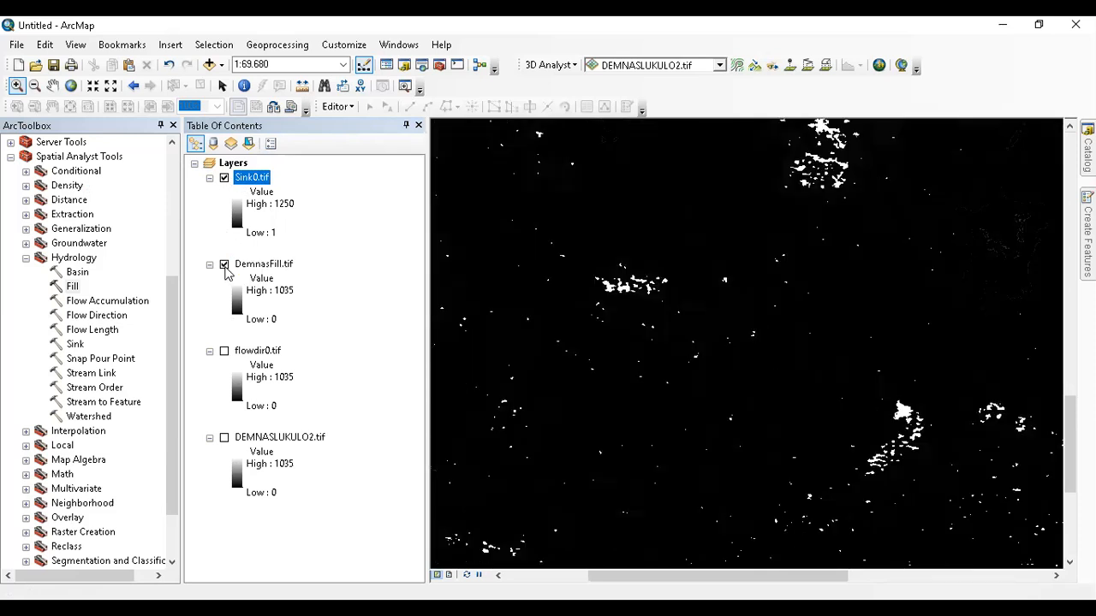
left_click(224, 178)
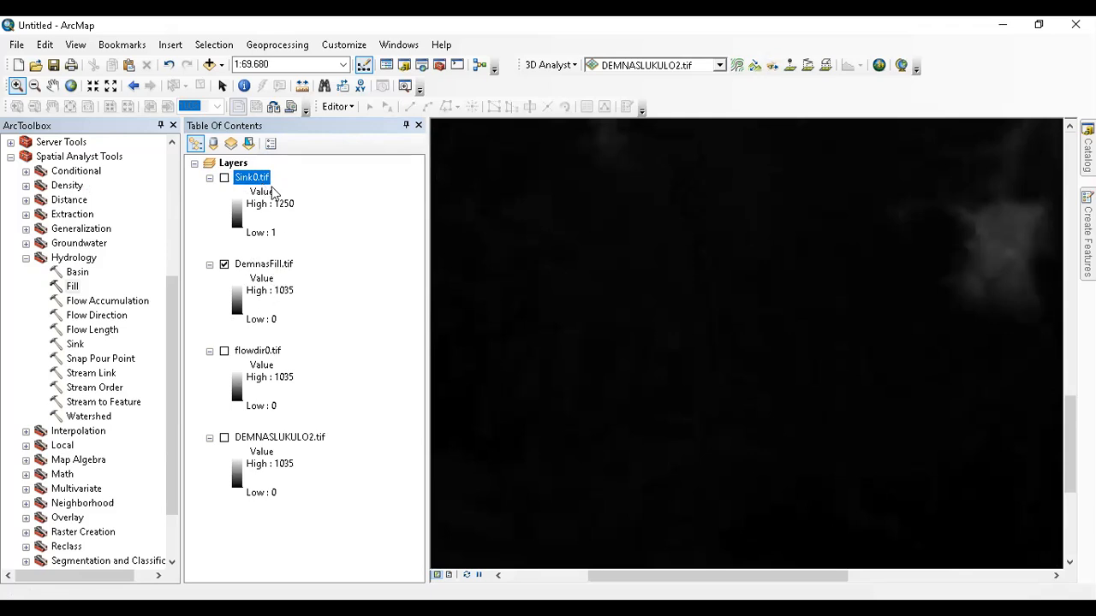
- Remove the Sink0.tif, flowdir0.tif and DEMNASLUKULO2.tif layers from the map
right_click(249, 176)
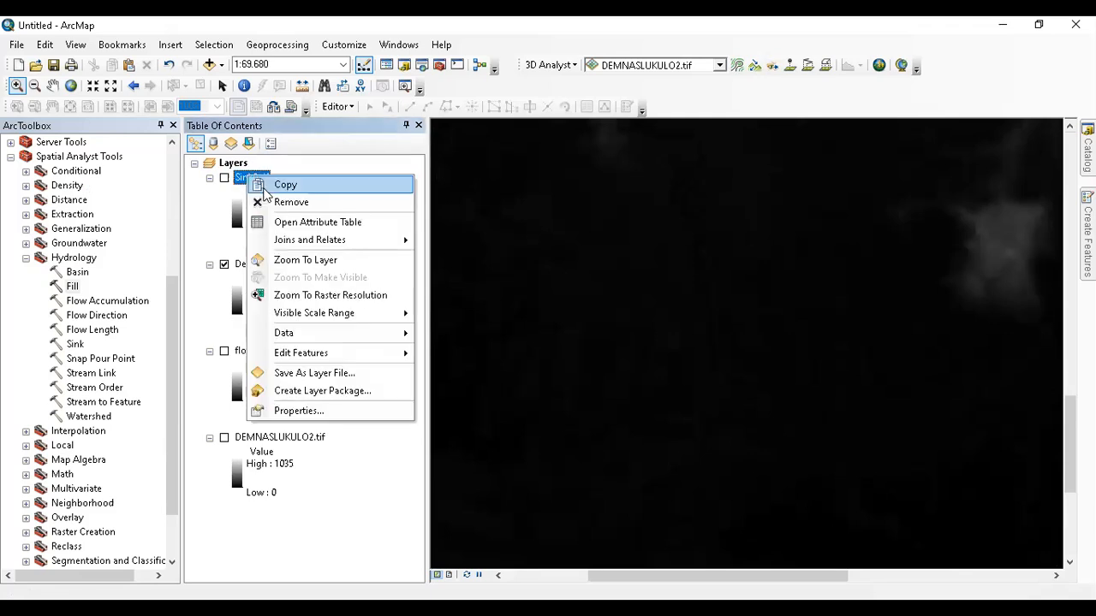
left_click(261, 202)
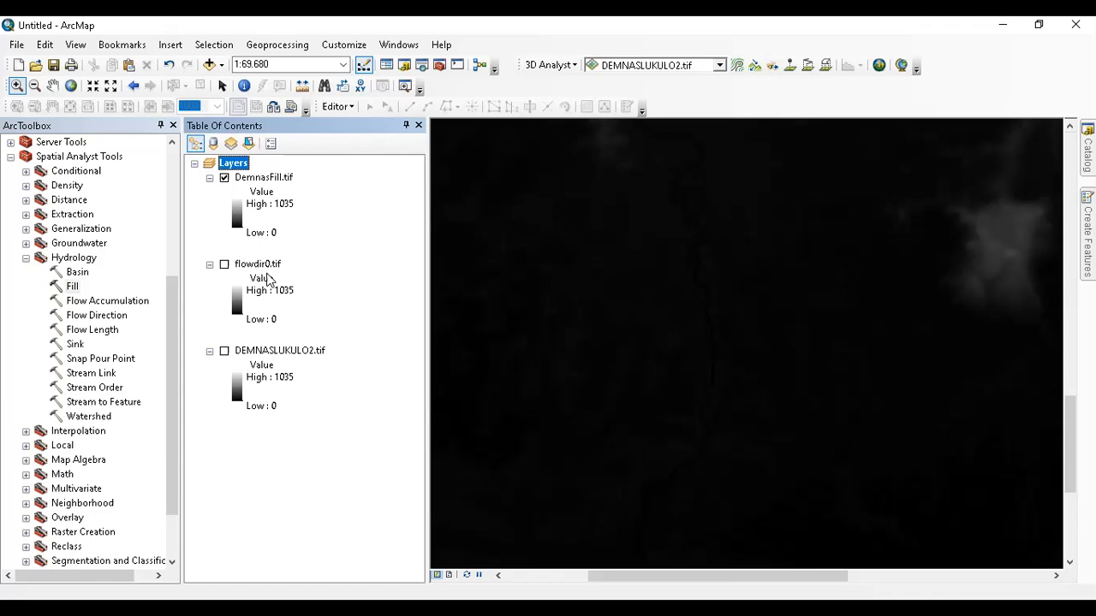
right_click(257, 264)
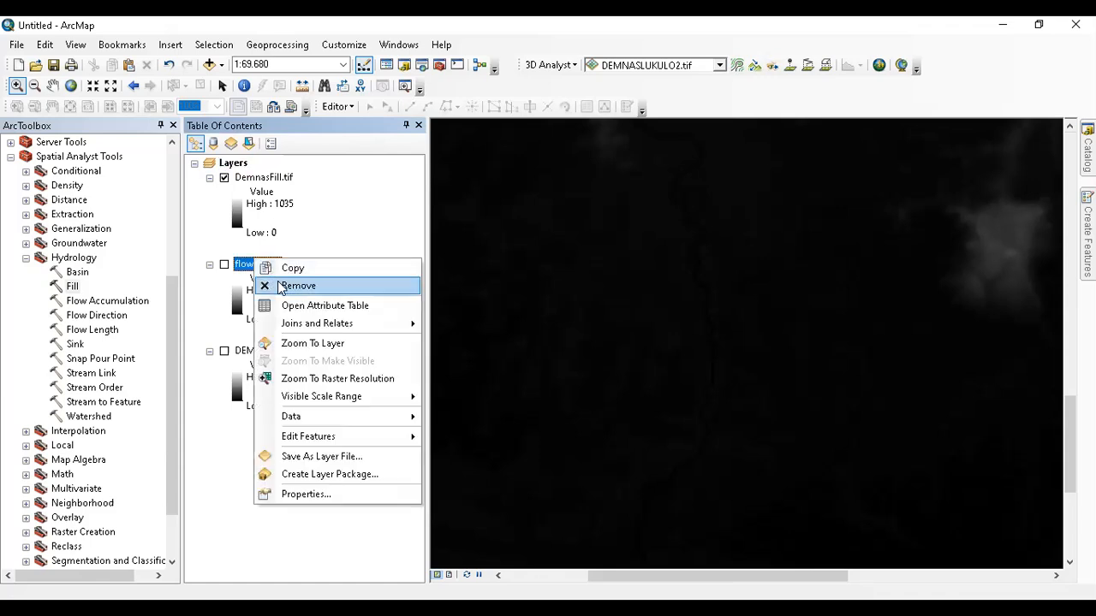
left_click(272, 284)
right_click(286, 267)
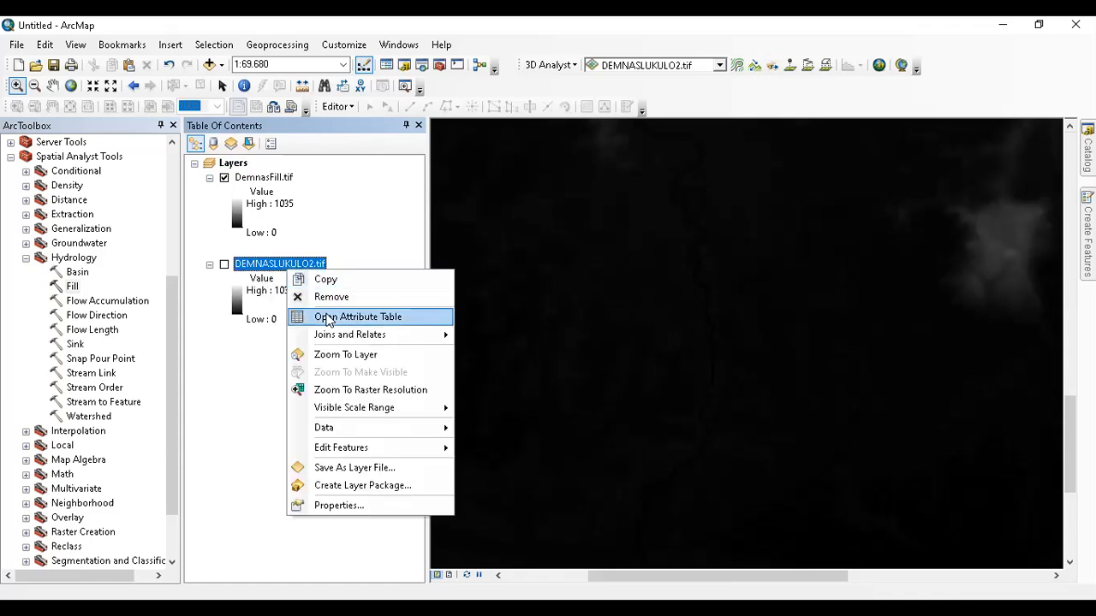
left_click(338, 296)
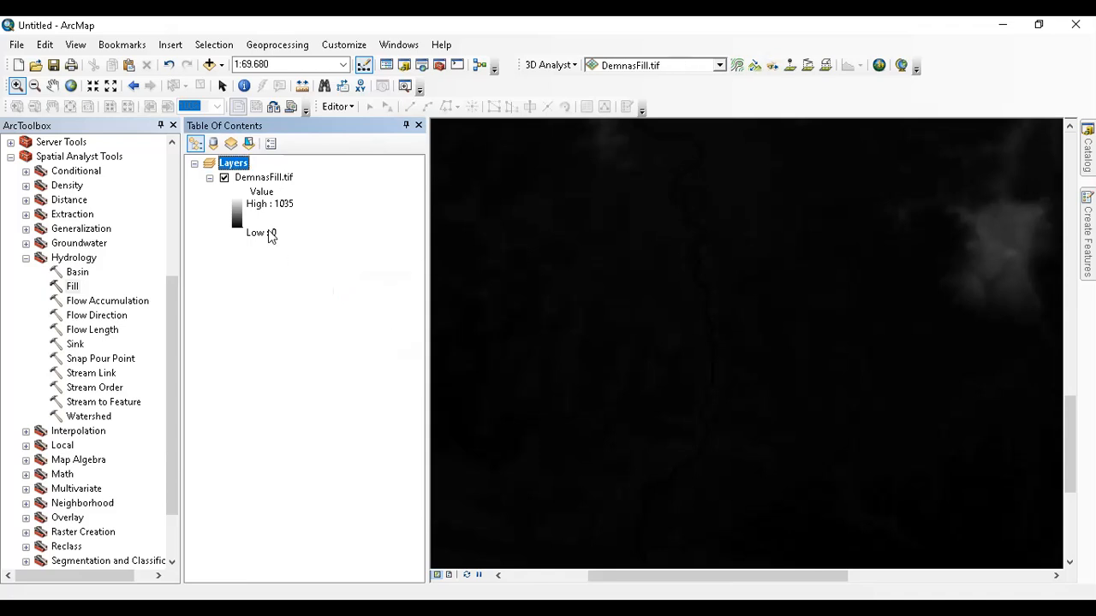
- Examine the valleys in the northern part of DemnasFill.tif up close, and return to the layer's full extent
right_click(252, 169)
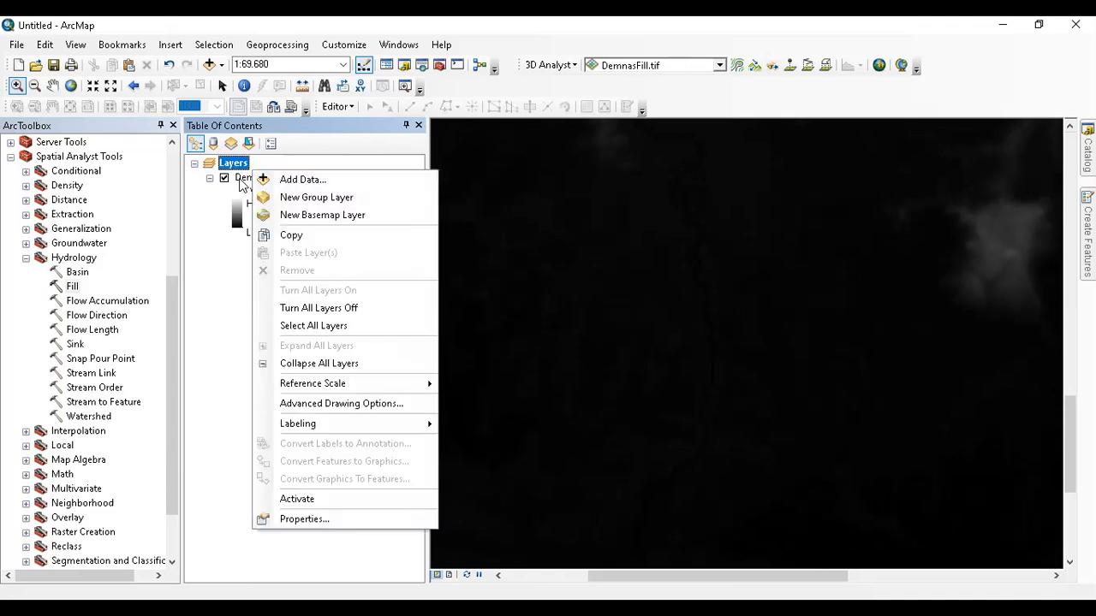
left_click(240, 179)
right_click(242, 184)
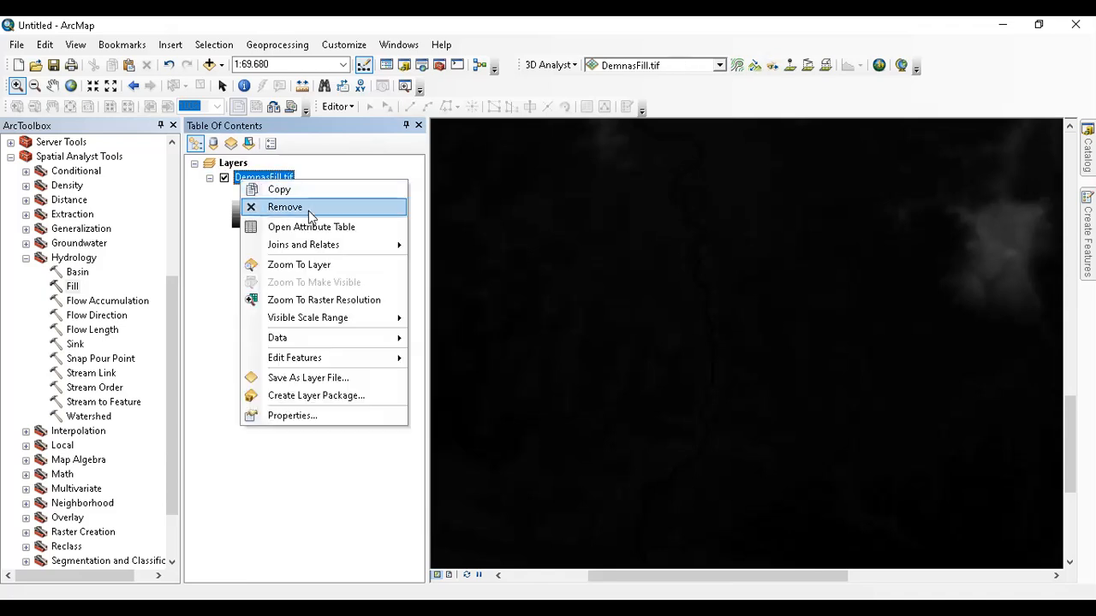
left_click(296, 264)
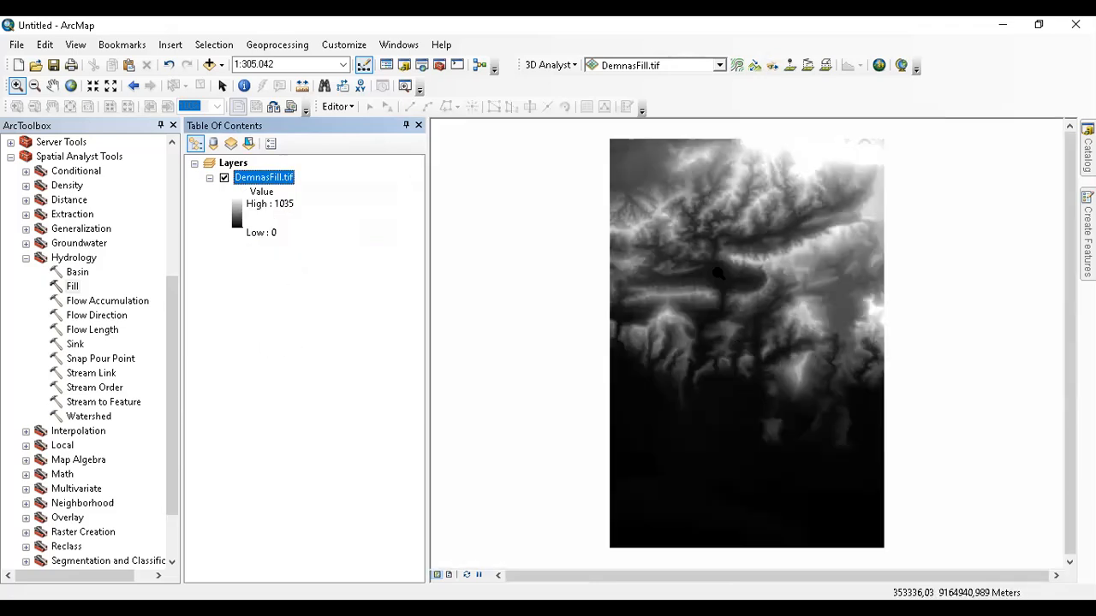
left_click_drag(676, 193, 763, 283)
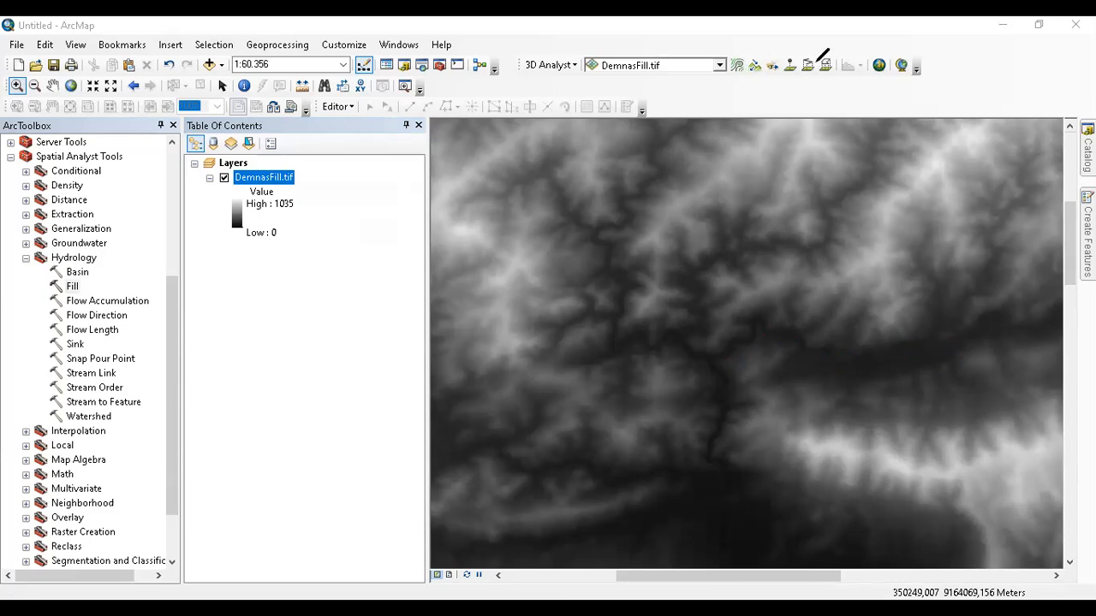
scroll(770, 248, "down", 5)
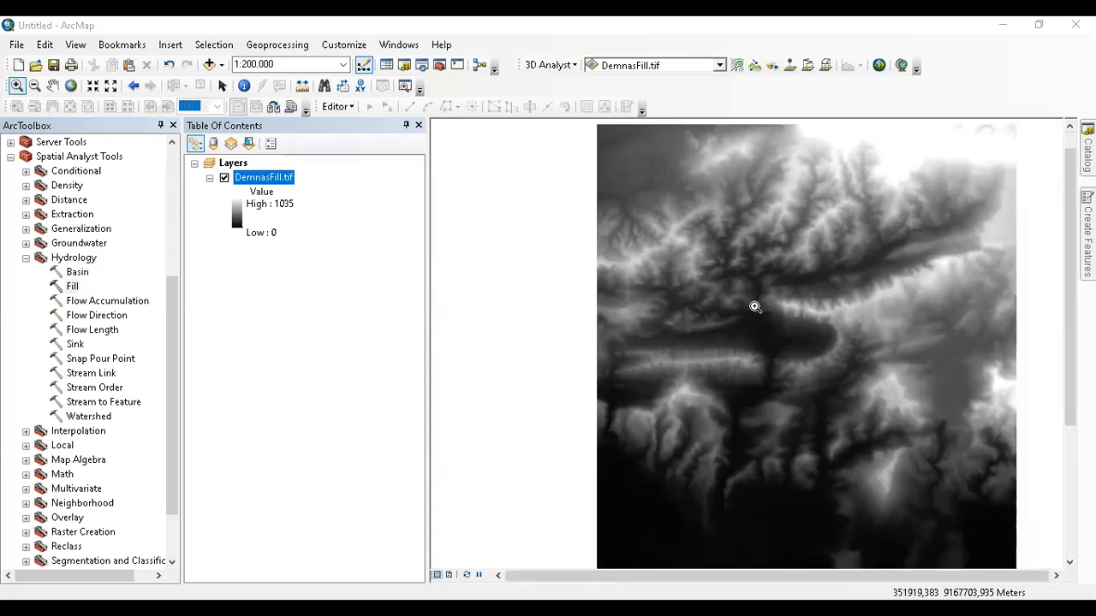
right_click(267, 178)
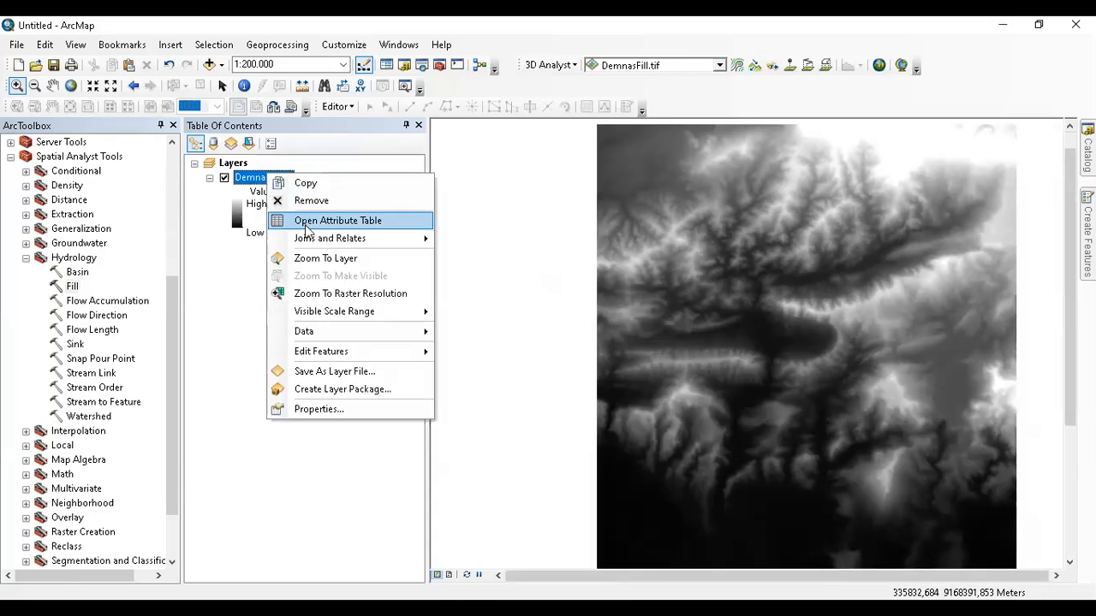
left_click(308, 257)
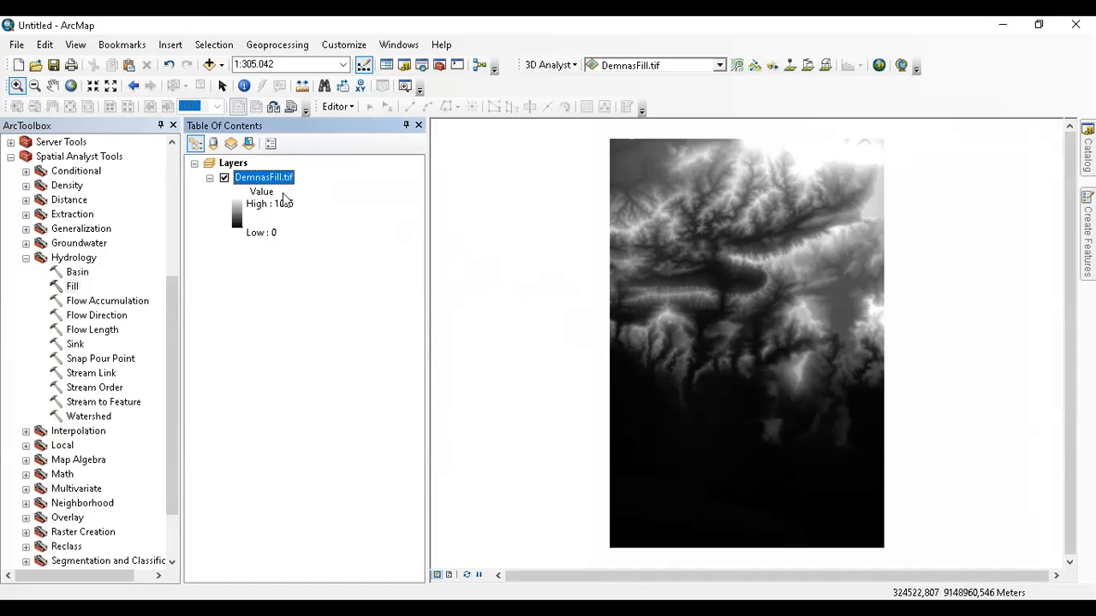
- Run Flow Direction on DemnasFill.tif and save the output as Flowdir1.tif in the Pola Aliran folder
left_click(112, 319)
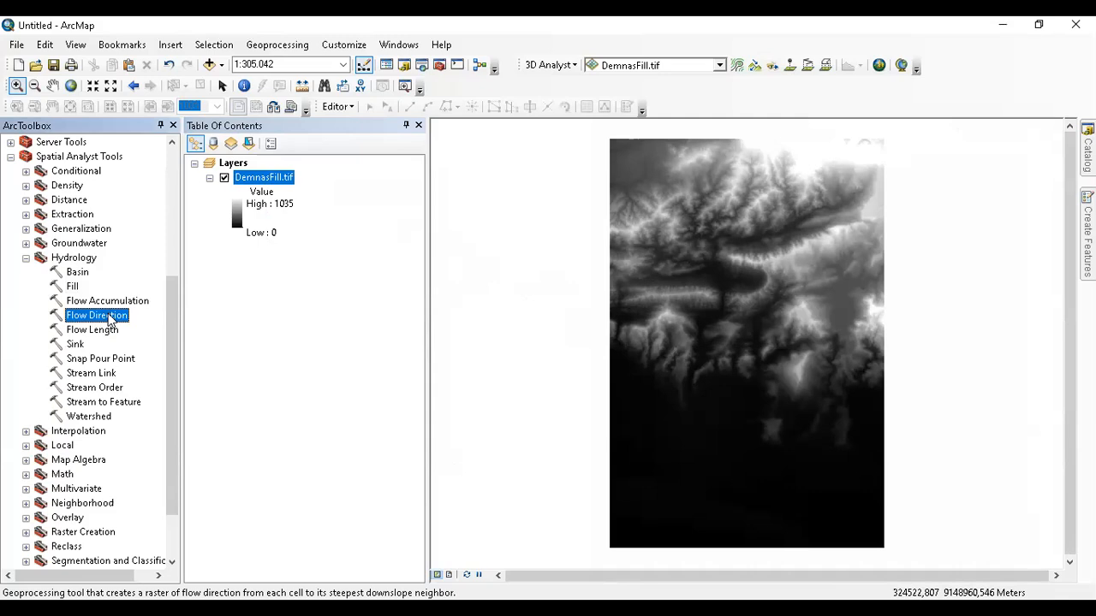
double_click(109, 317)
left_click(707, 158)
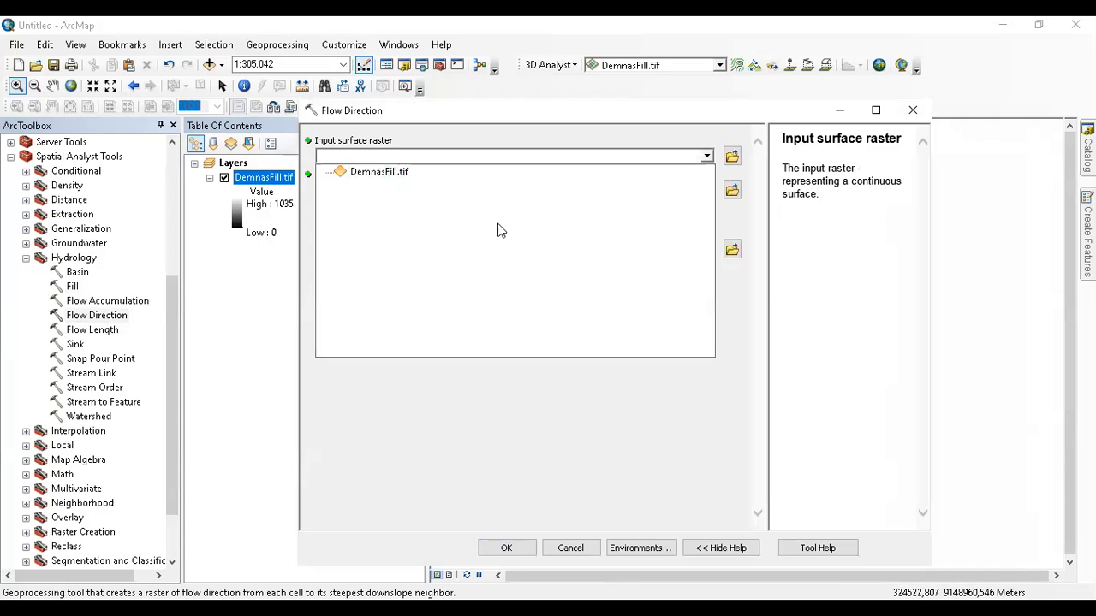
left_click(500, 172)
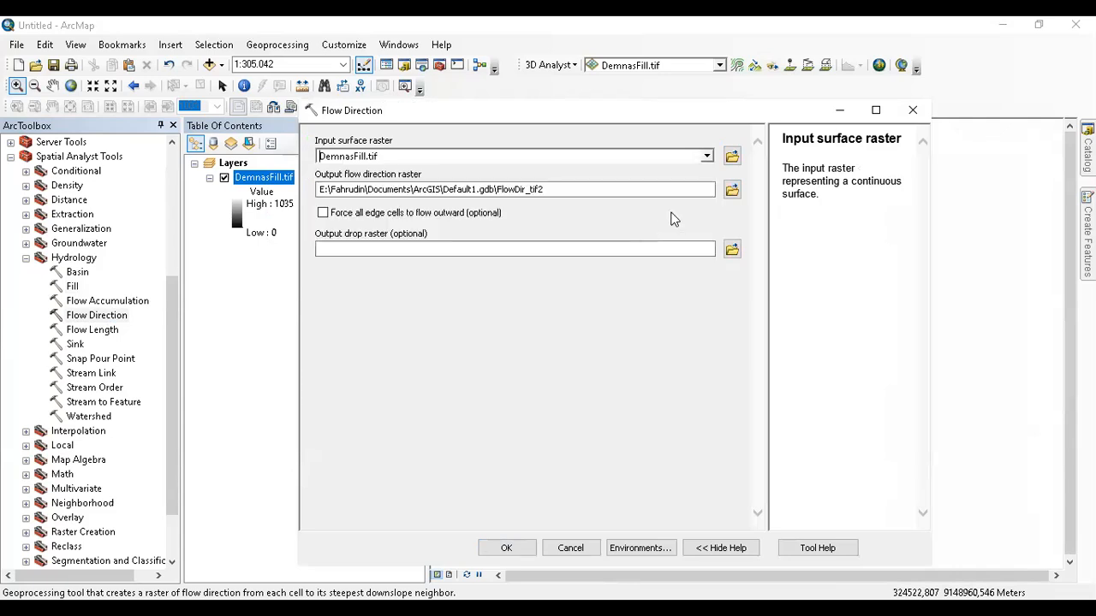
left_click(730, 190)
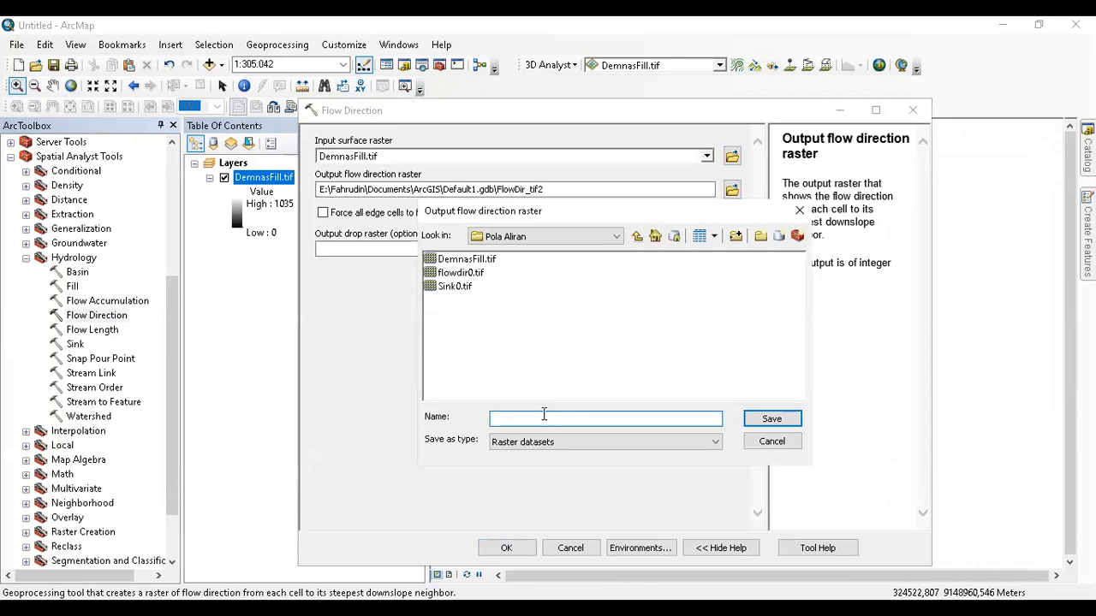
type("Flowdir1.tif")
key("Return")
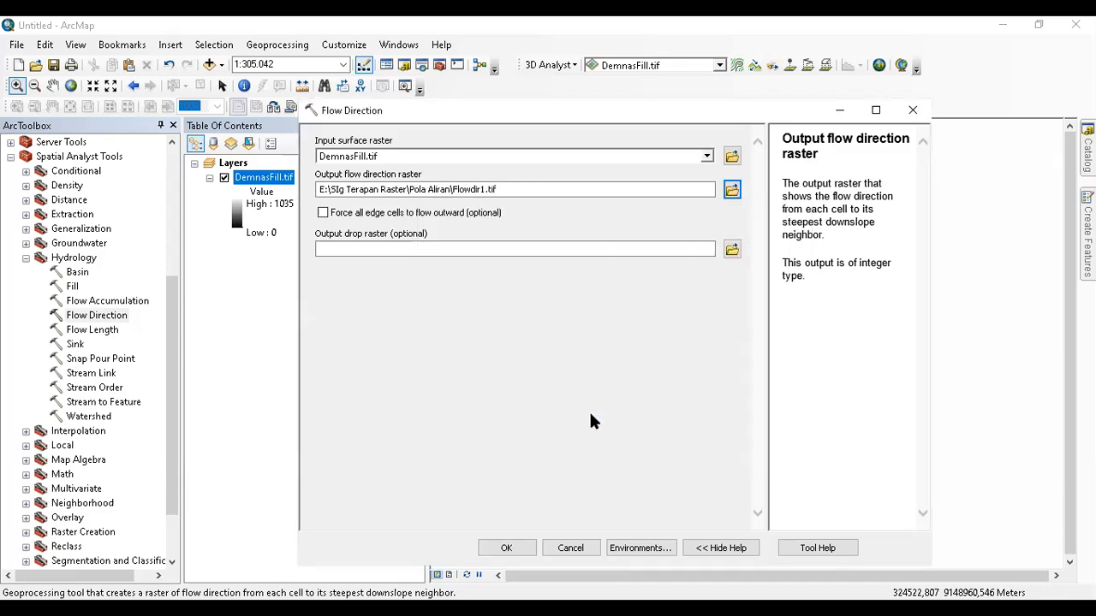
left_click(506, 548)
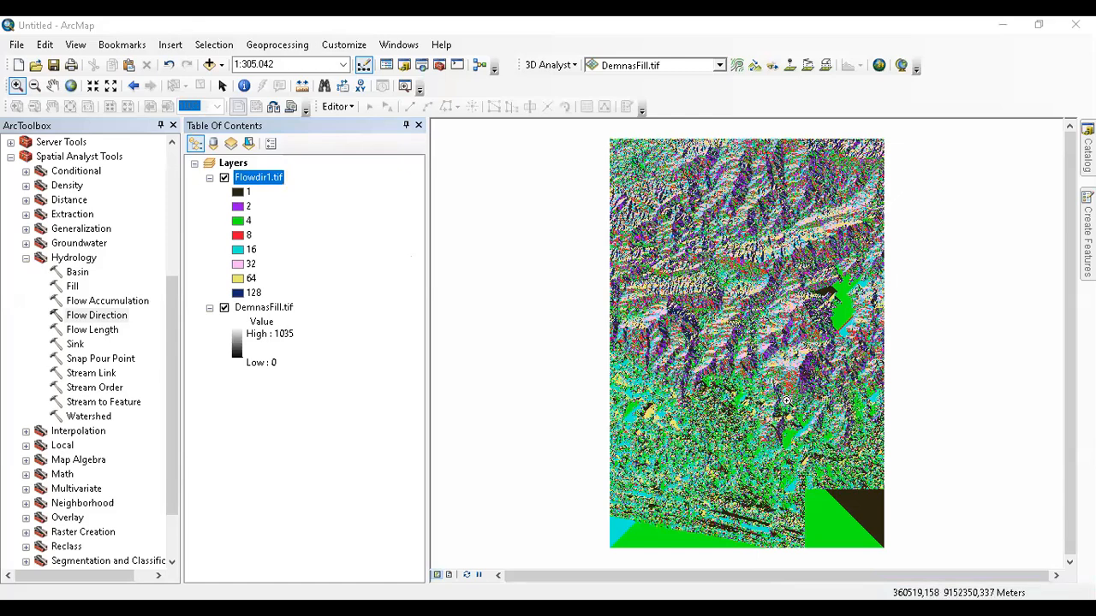
- Examine the flow direction pattern in the southern part of Flowdir1.tif and its direction classes from 1 to 128
scroll(801, 472, "up", 3)
left_click_drag(800, 470, 799, 177)
left_click_drag(758, 353, 765, 469)
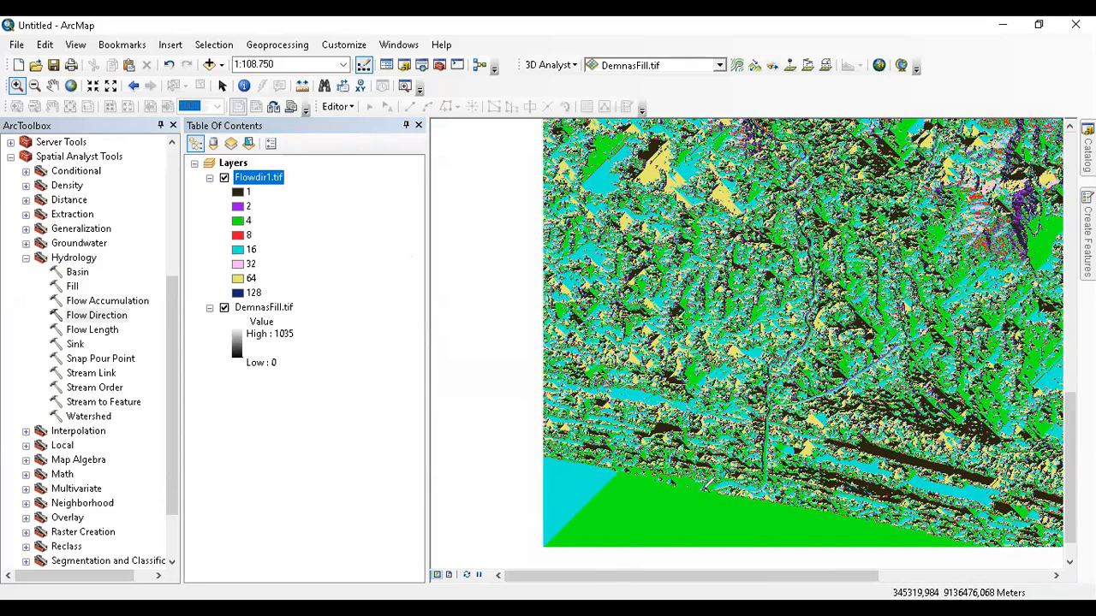
mouse_move(702, 489)
left_mouse_down()
mouse_move(755, 488)
mouse_move(768, 377)
left_mouse_up()
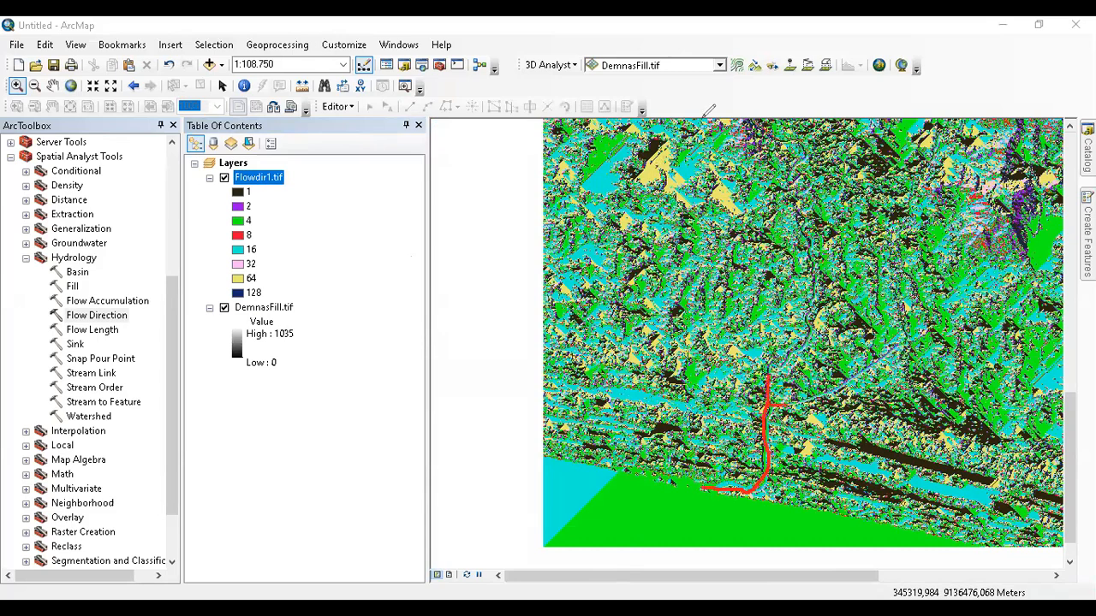
left_click(735, 63)
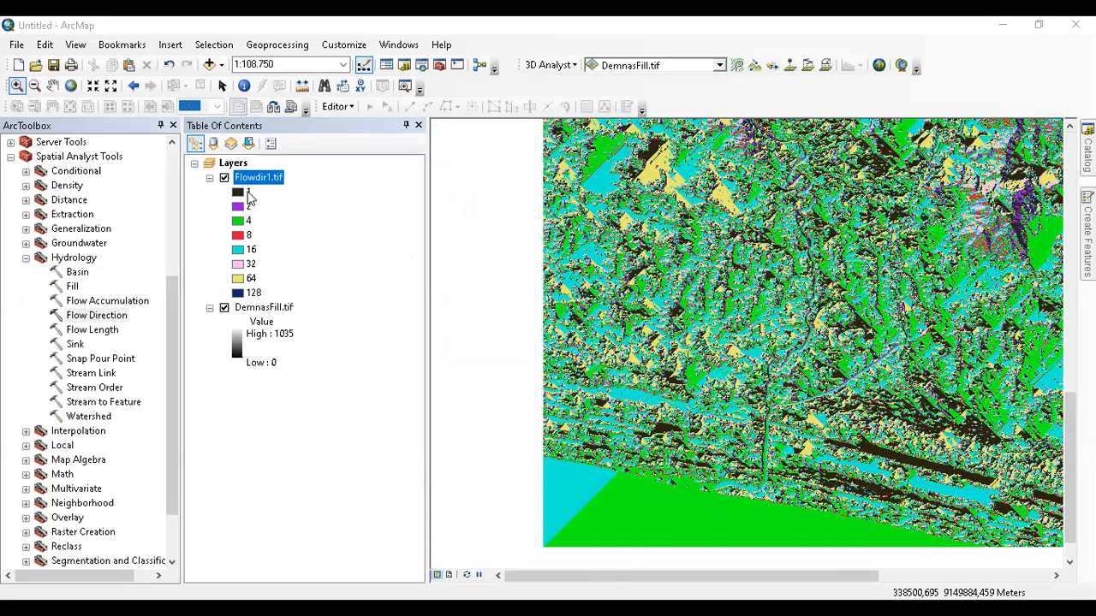
left_click(248, 194)
left_click(251, 264)
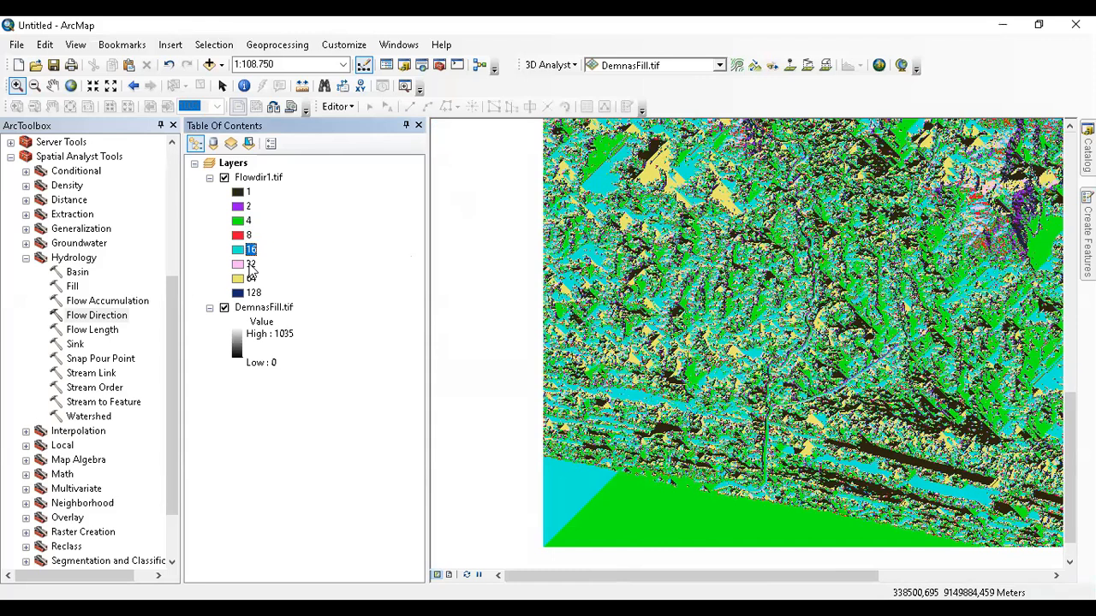
left_click(253, 293)
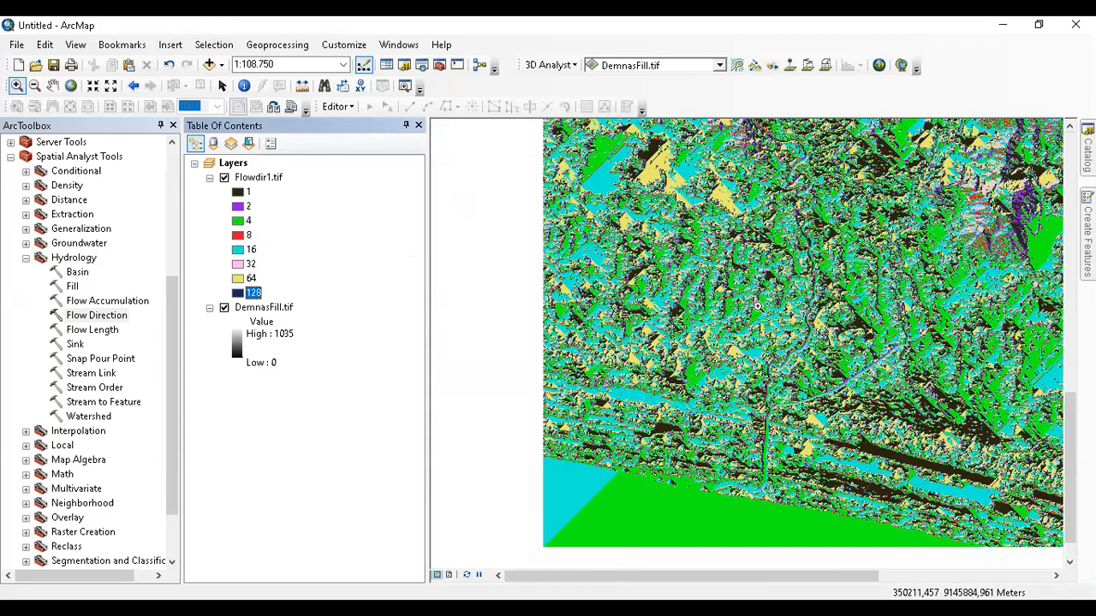
scroll(886, 226, "up", 2)
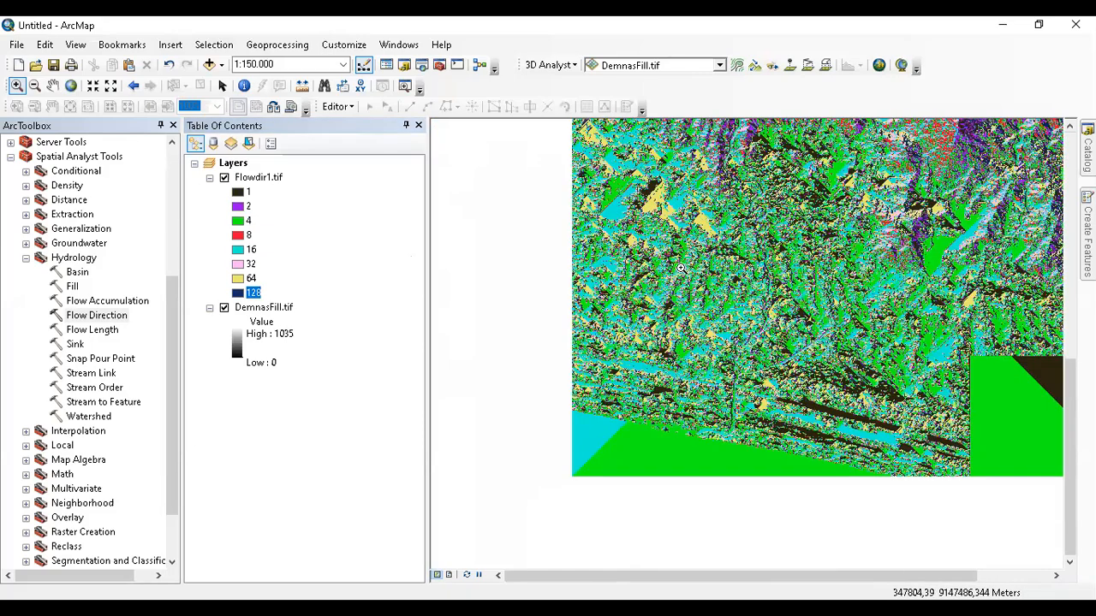
left_click_drag(681, 263, 602, 309)
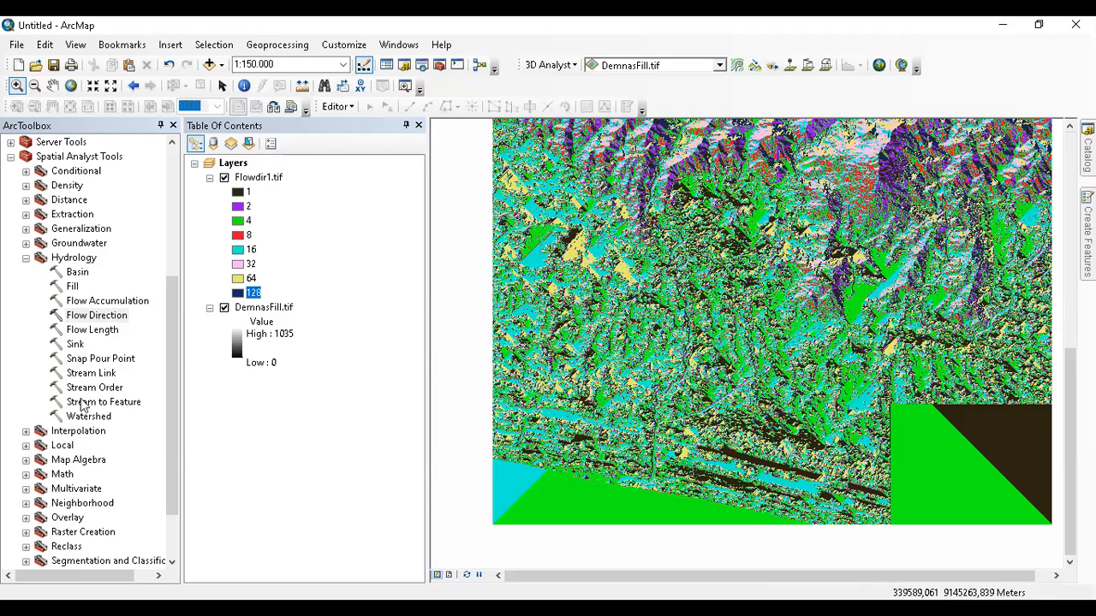
- Run Flow Accumulation on Flowdir1.tif with no weight raster and FLOAT data type, saving FlowAccu1.tif in the Pola Aliran folder
right_click(109, 302)
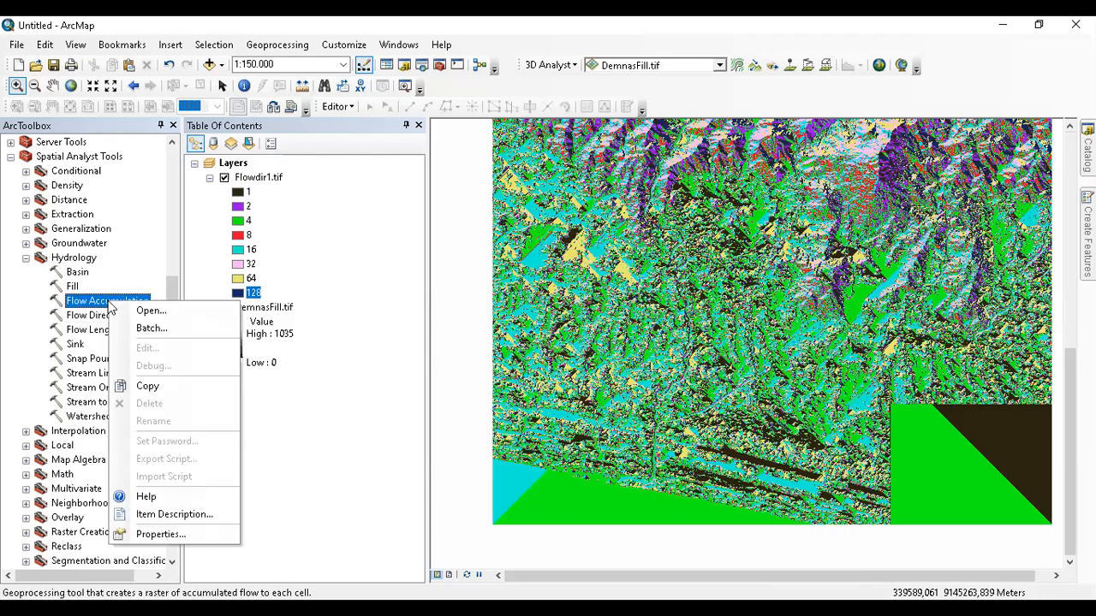
left_click(150, 310)
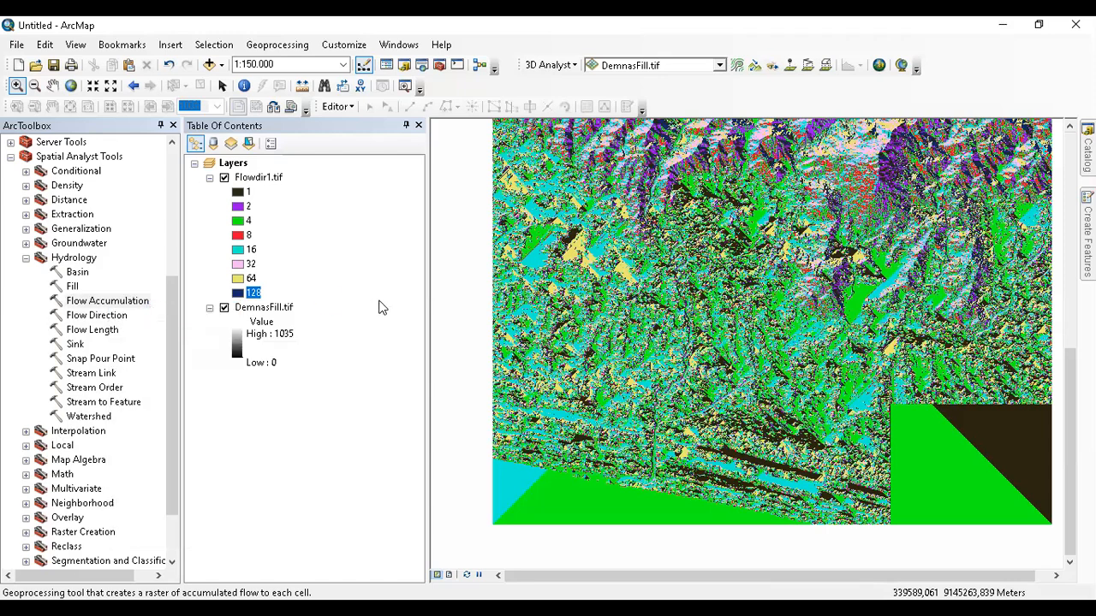
left_click_drag(259, 178, 350, 156)
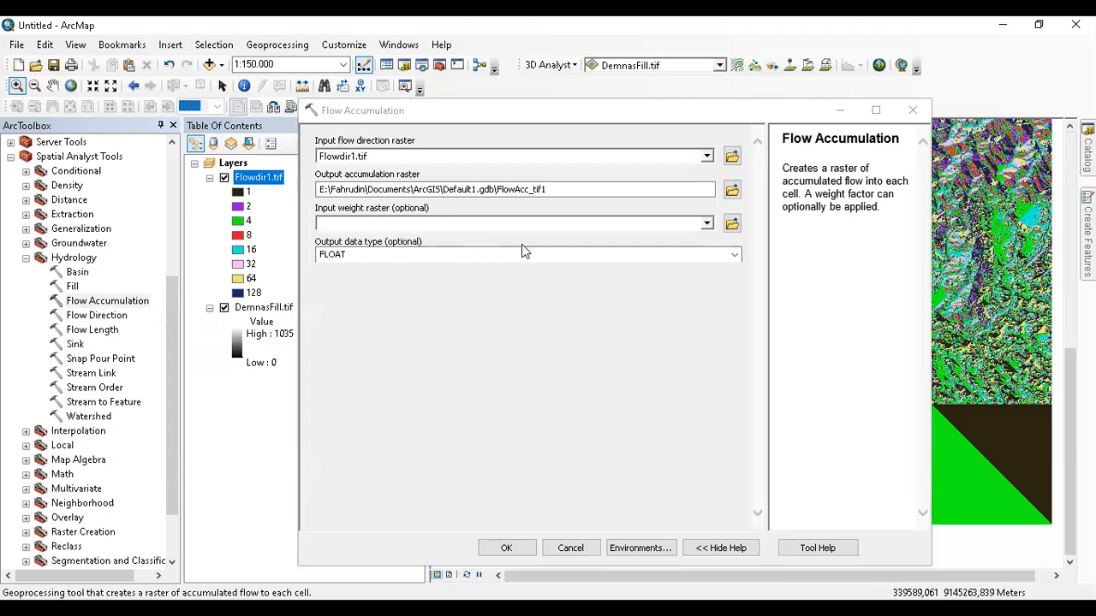
left_click(706, 226)
left_click(486, 310)
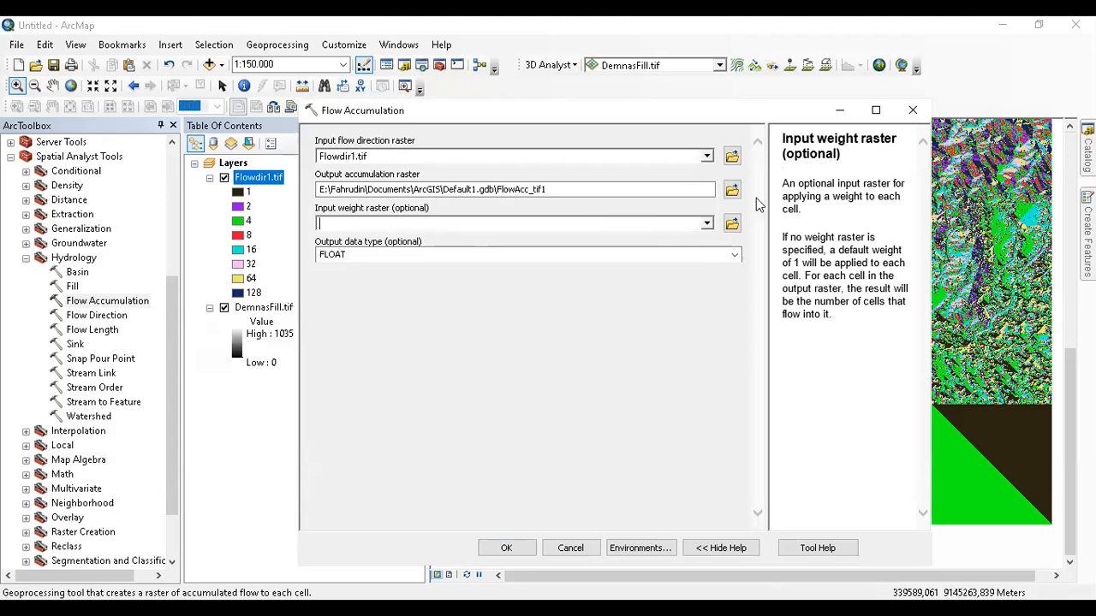
left_click(732, 189)
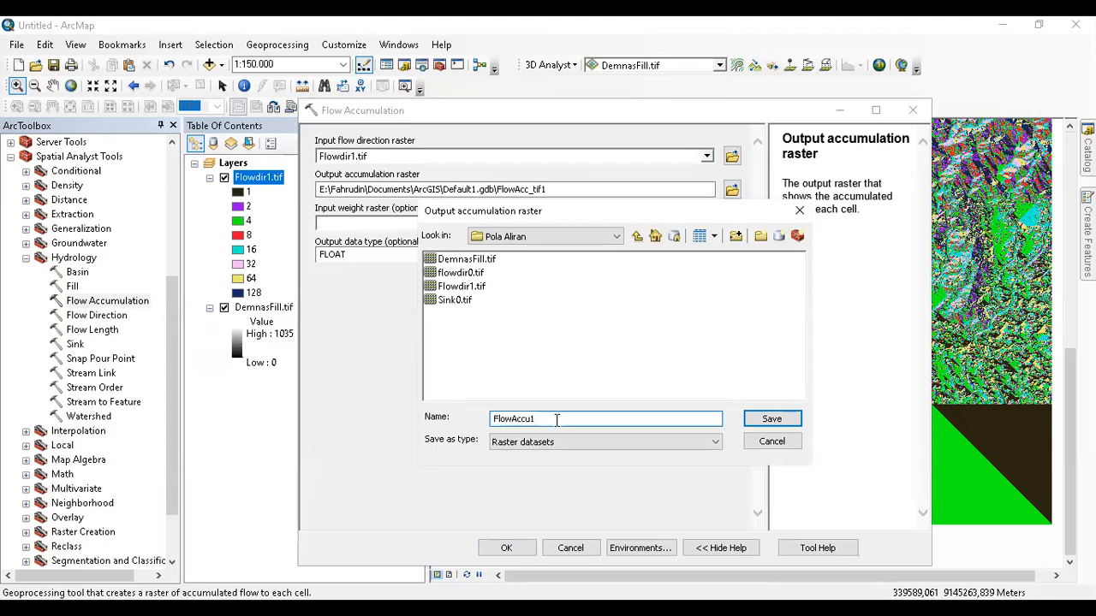
left_click(771, 418)
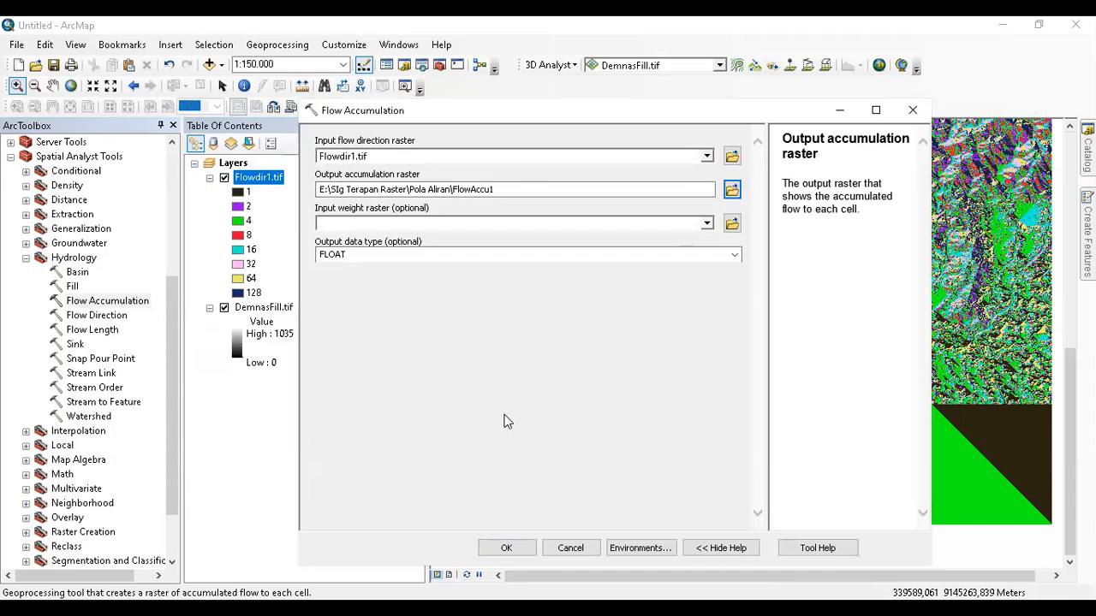
left_click(536, 194)
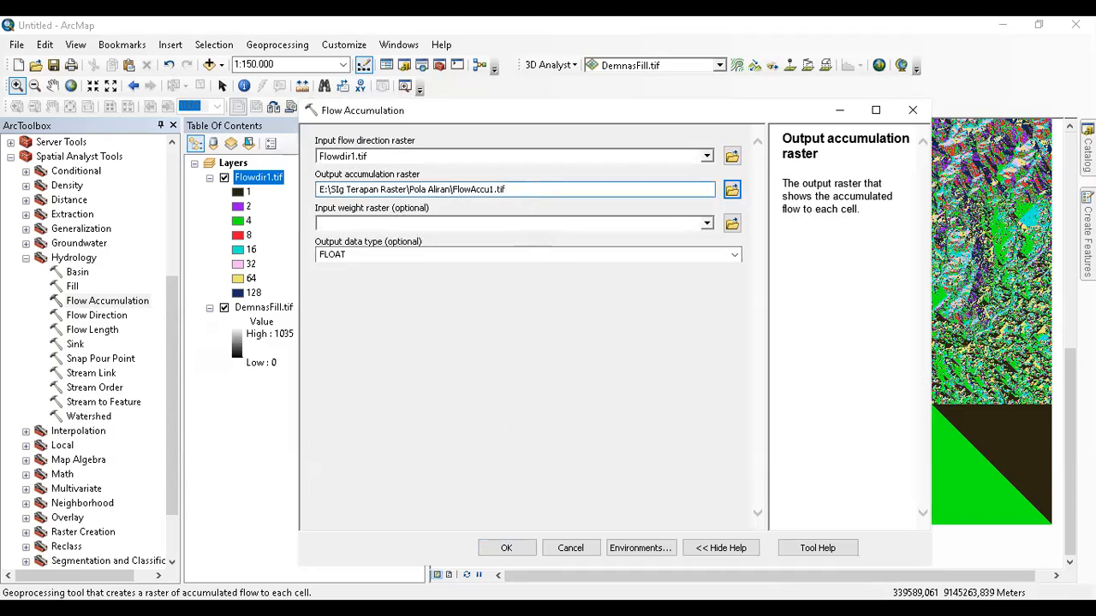
left_click(518, 544)
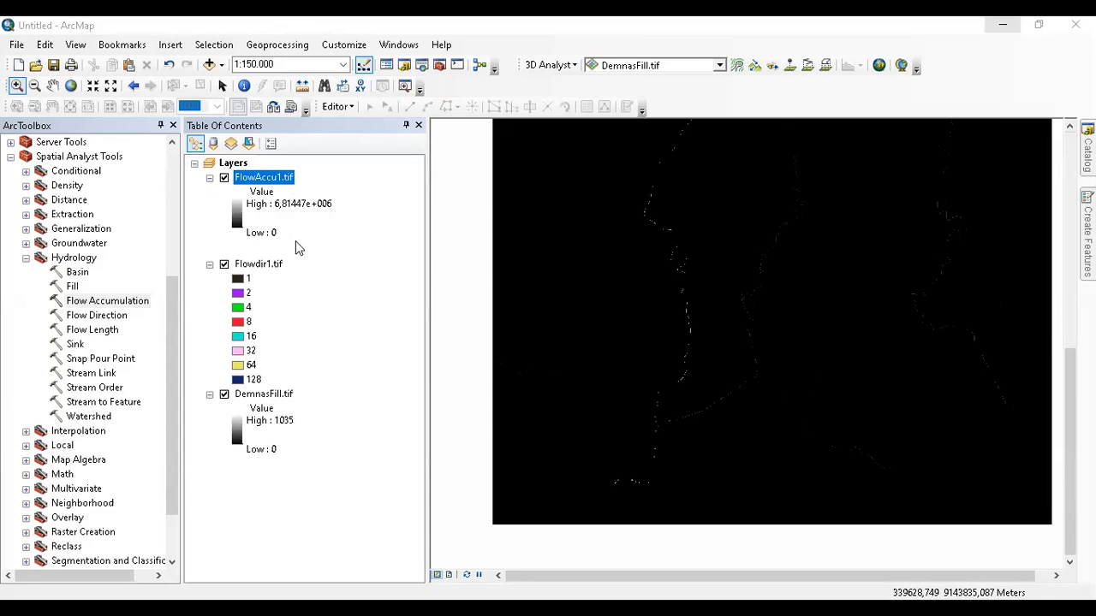
- Hide the Flowdir1.tif and DemnasFill.tif layers so only FlowAccu1.tif is displayed
left_click_drag(660, 253, 774, 351)
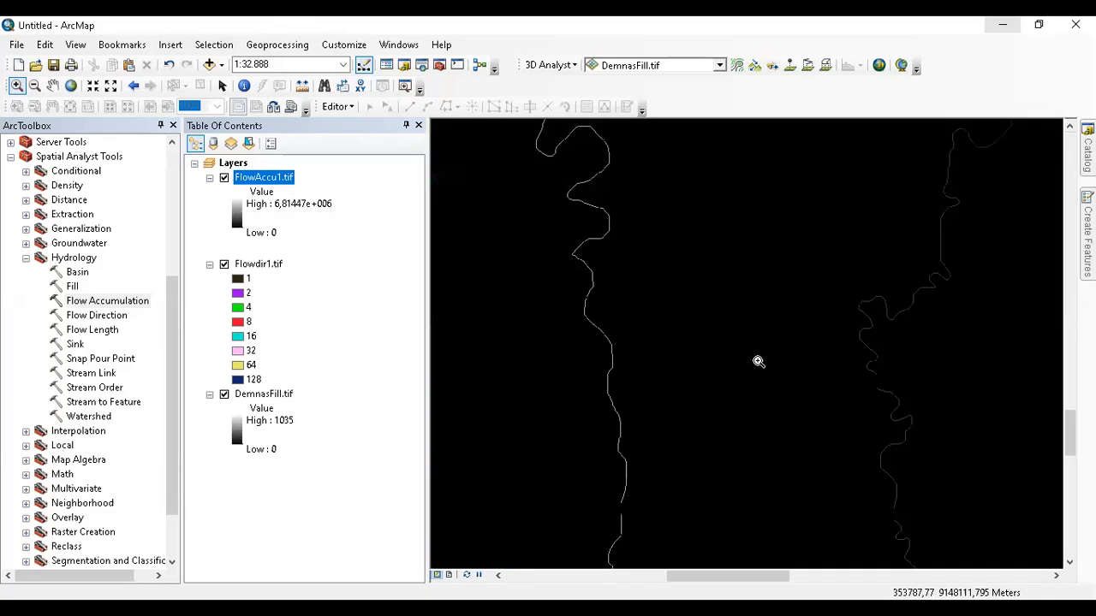
left_click(223, 264)
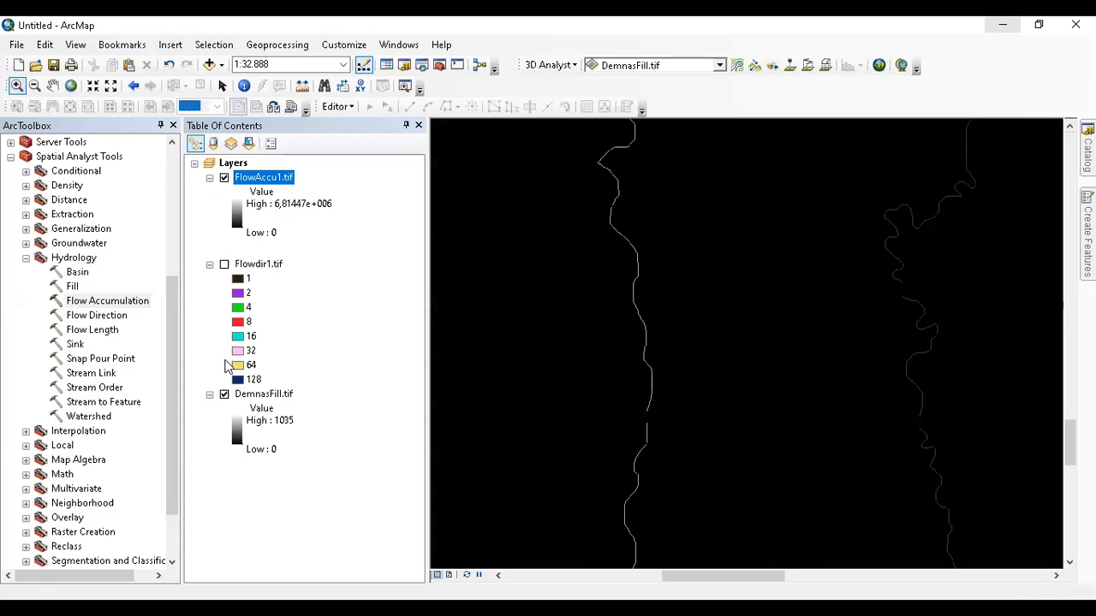
left_click(223, 394)
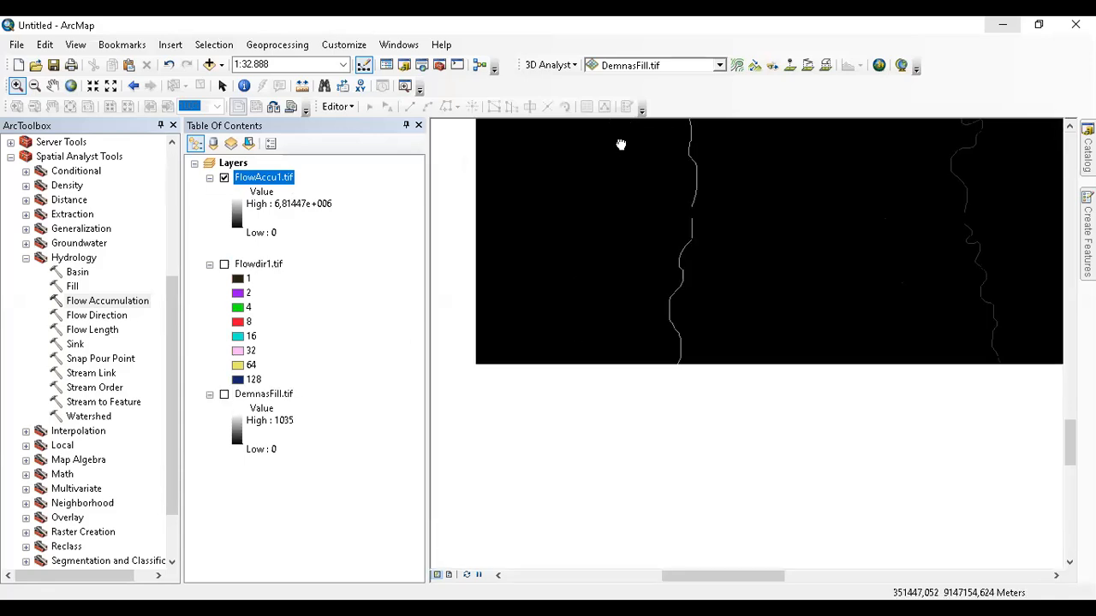
- Trace the accumulated flow lines across the southern and central parts of FlowAccu1.tif, and return to the layer's full extent
scroll(663, 345, "down", 3)
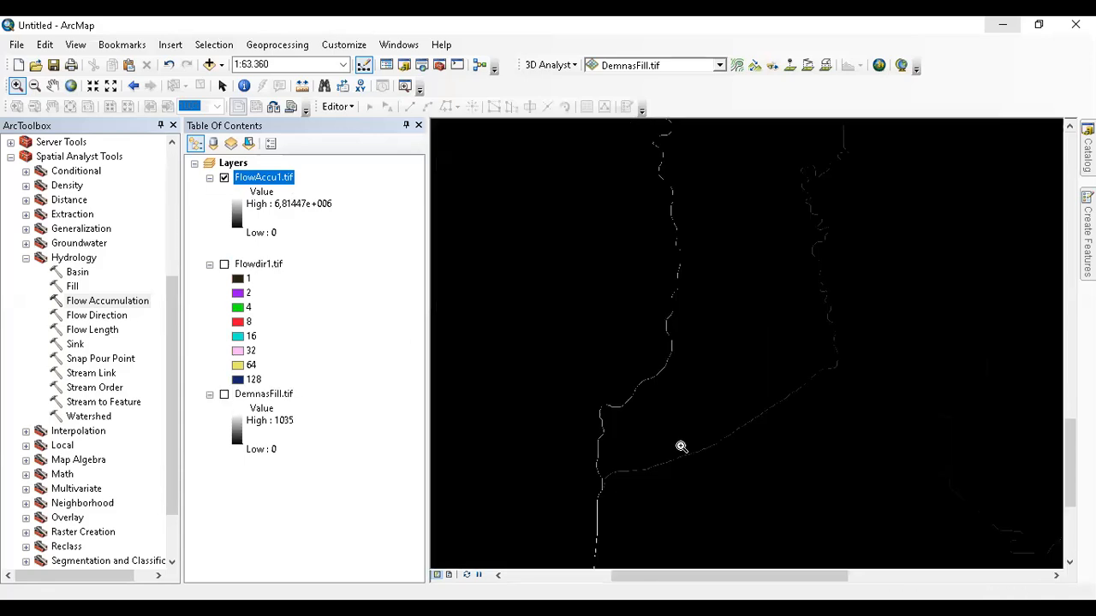
left_click_drag(681, 447, 751, 164)
left_click_drag(677, 258, 664, 204)
scroll(672, 326, "down", 2)
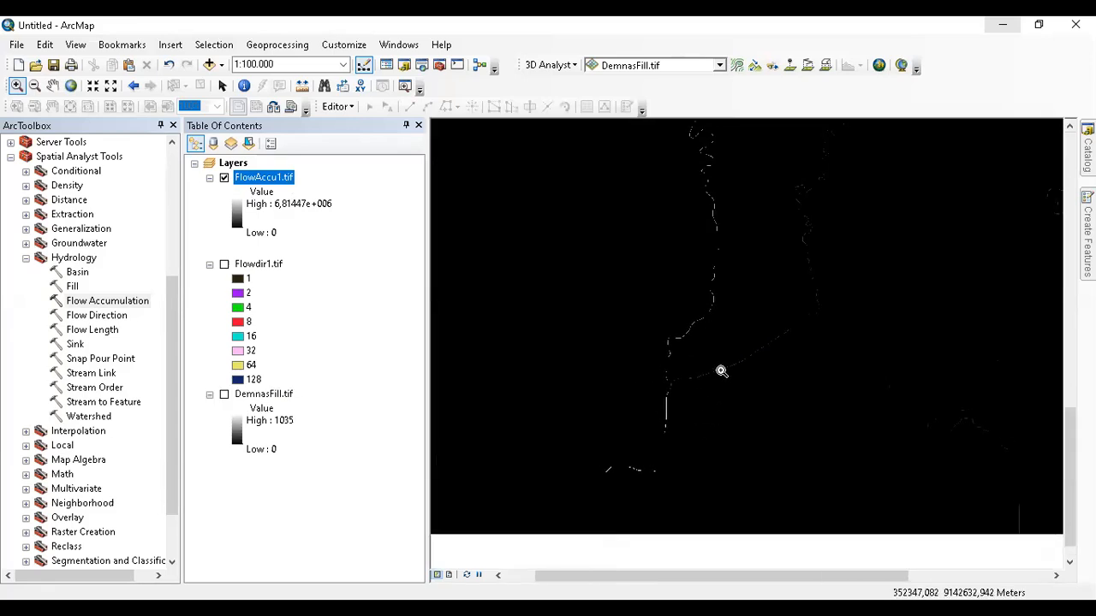
left_click_drag(870, 522, 654, 299)
left_click_drag(716, 296, 753, 419)
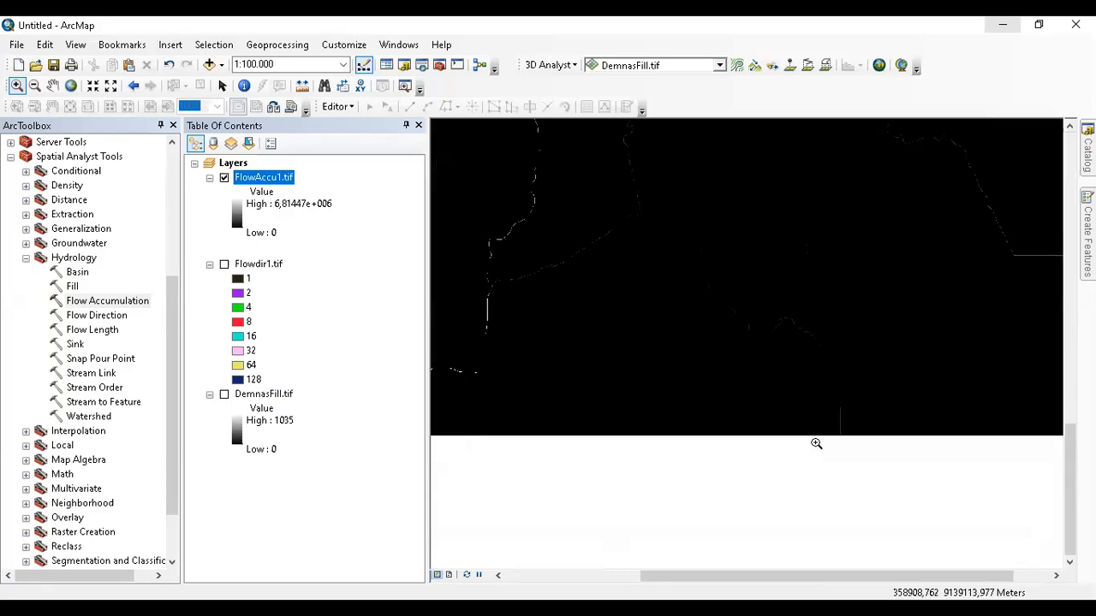
left_click_drag(750, 272, 768, 551)
left_click_drag(752, 397, 834, 487)
left_click_drag(760, 349, 817, 409)
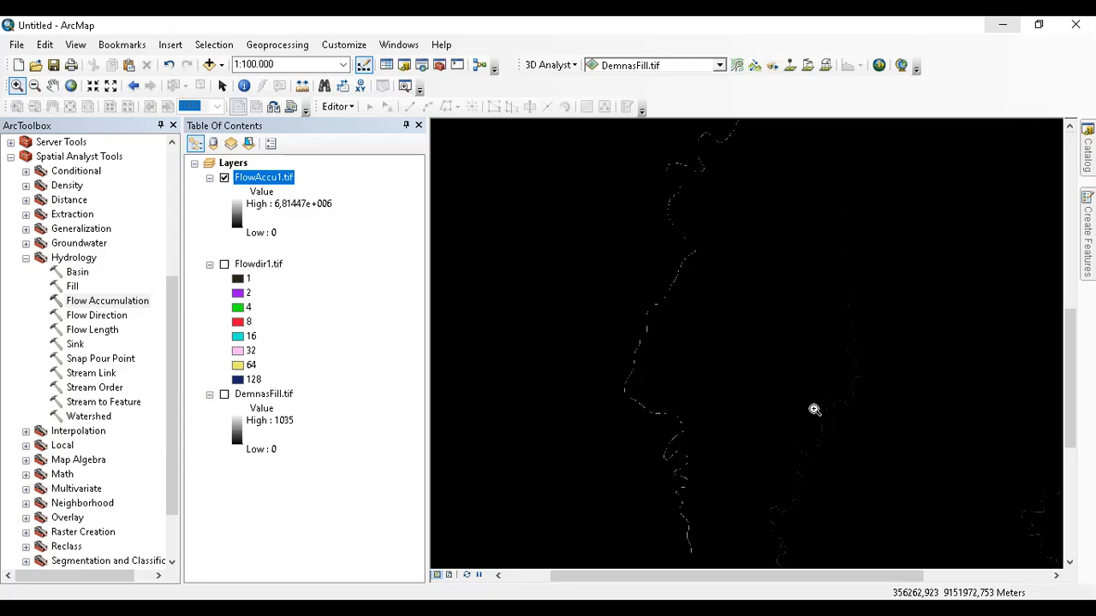
right_click(287, 178)
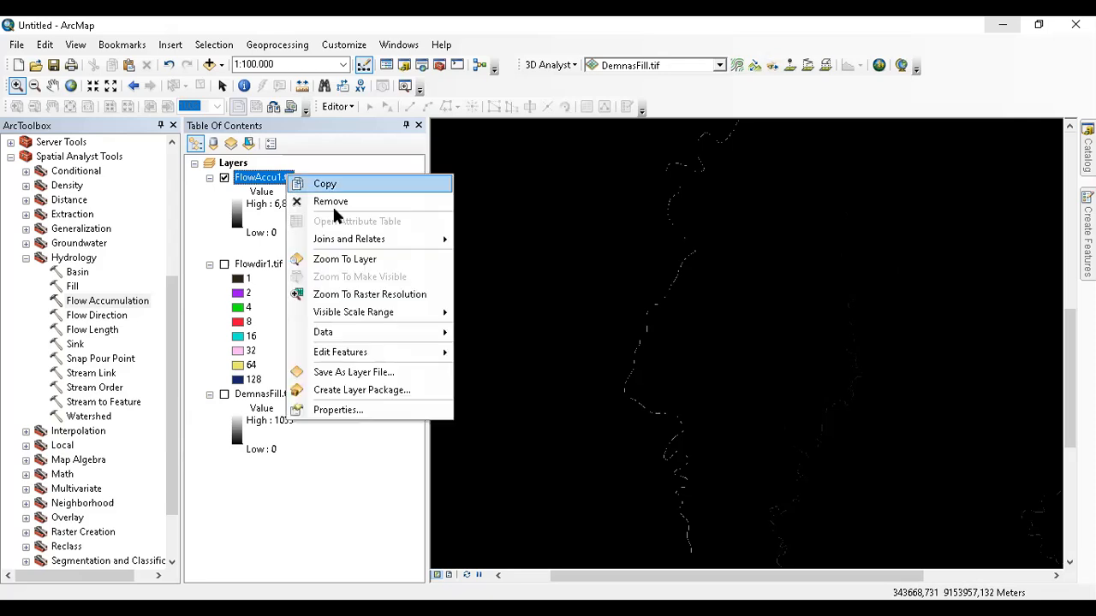
left_click(350, 257)
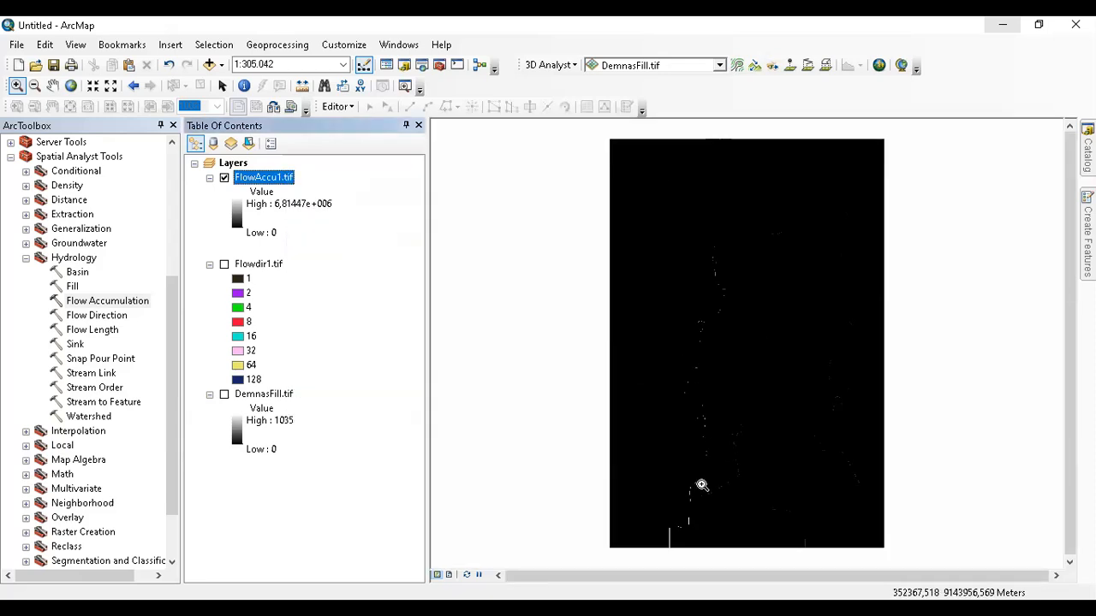
- Inspect the river outlet area in the southwest of FlowAccu1.tif with DemnasFill.tif switched on and off, and restore the full extent
left_click_drag(662, 484, 729, 542)
left_click_drag(737, 377, 1021, 121)
left_click(224, 394)
scroll(745, 339, "up", 3)
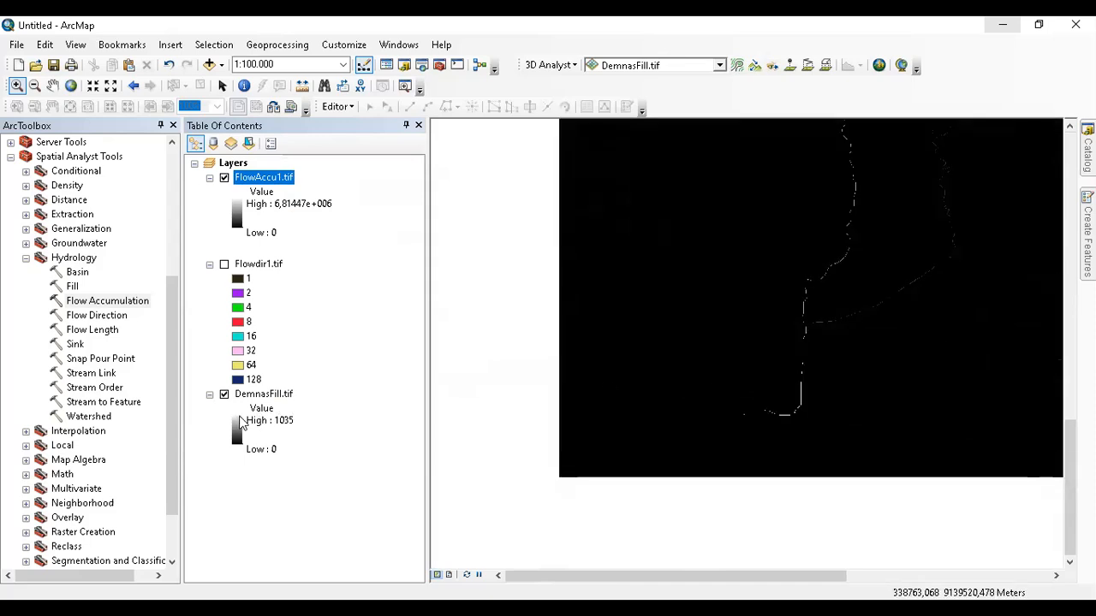
left_click(224, 394)
right_click(233, 163)
left_click(242, 178)
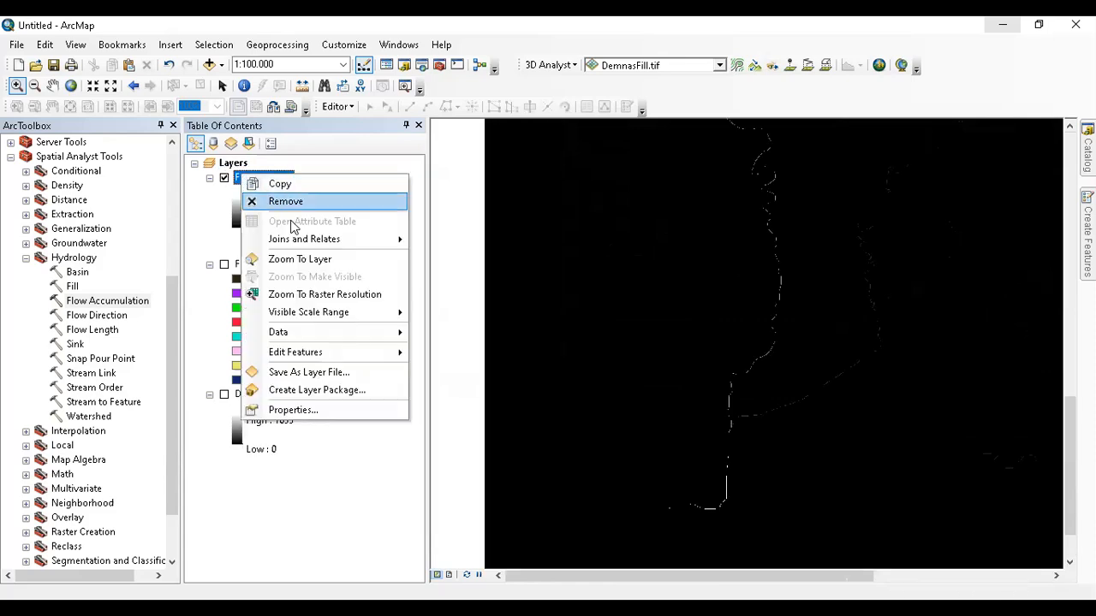
left_click(303, 259)
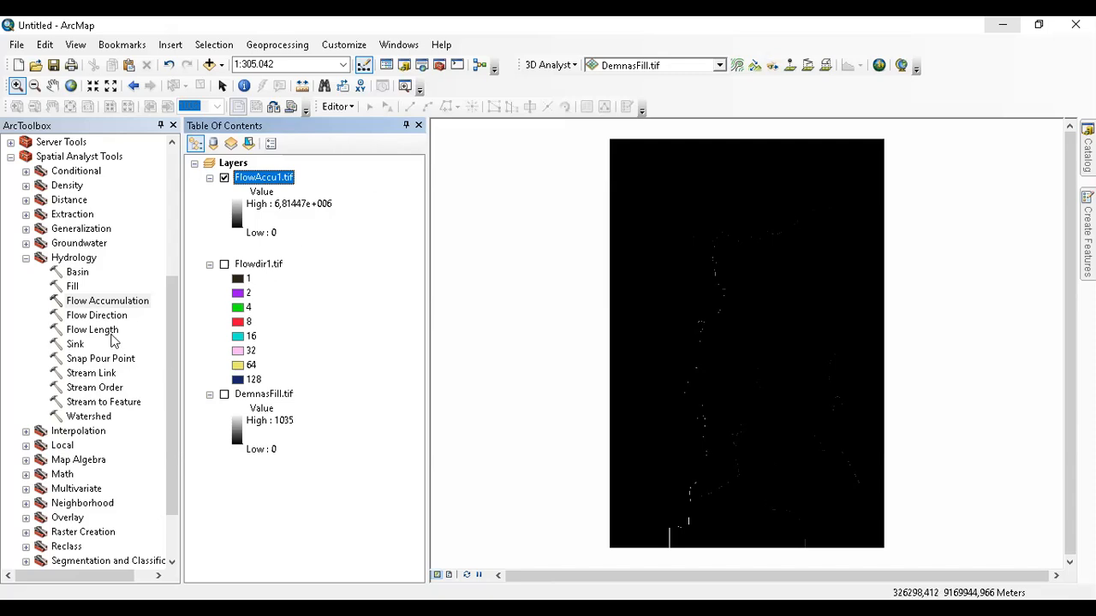
- Start the Con tool with FlowAccu1.tif as the conditional raster and DemnasFill.tif as the true raster
double_click(84, 172)
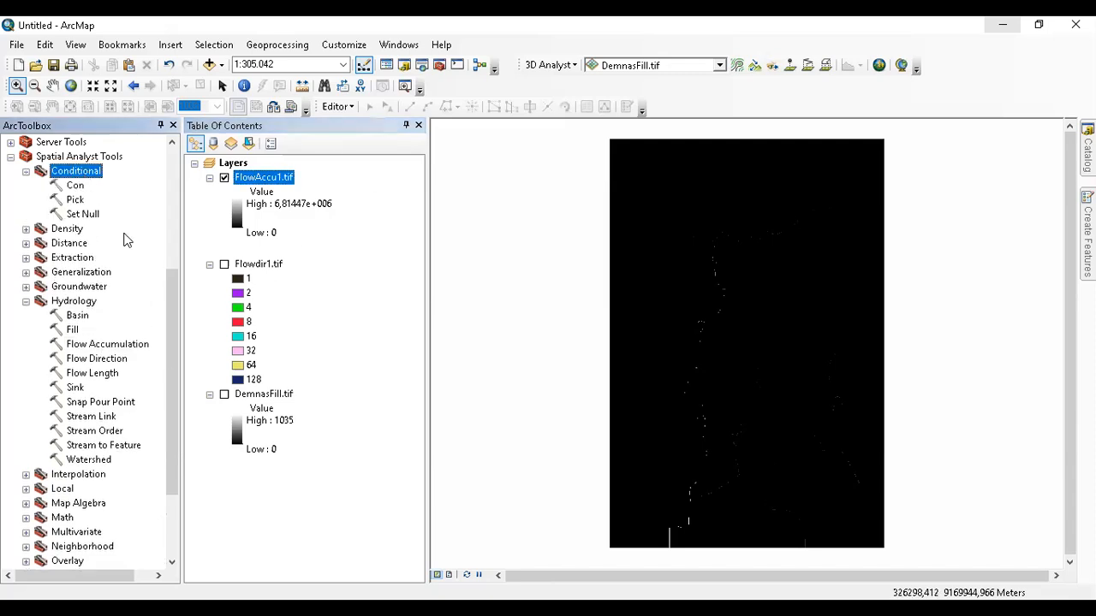
left_click(75, 186)
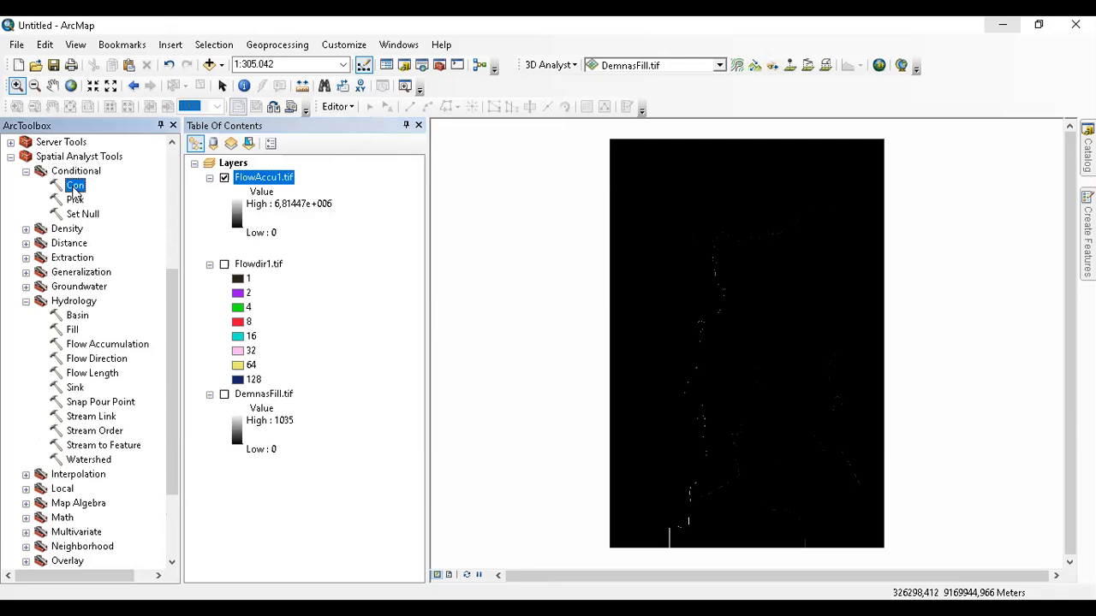
double_click(86, 187)
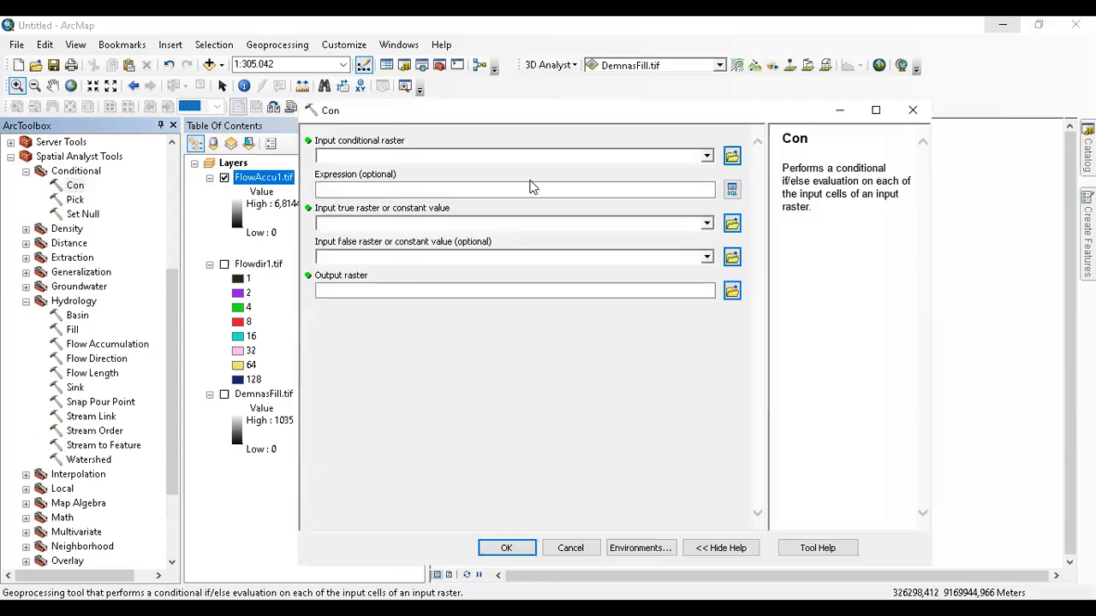
left_click(520, 141)
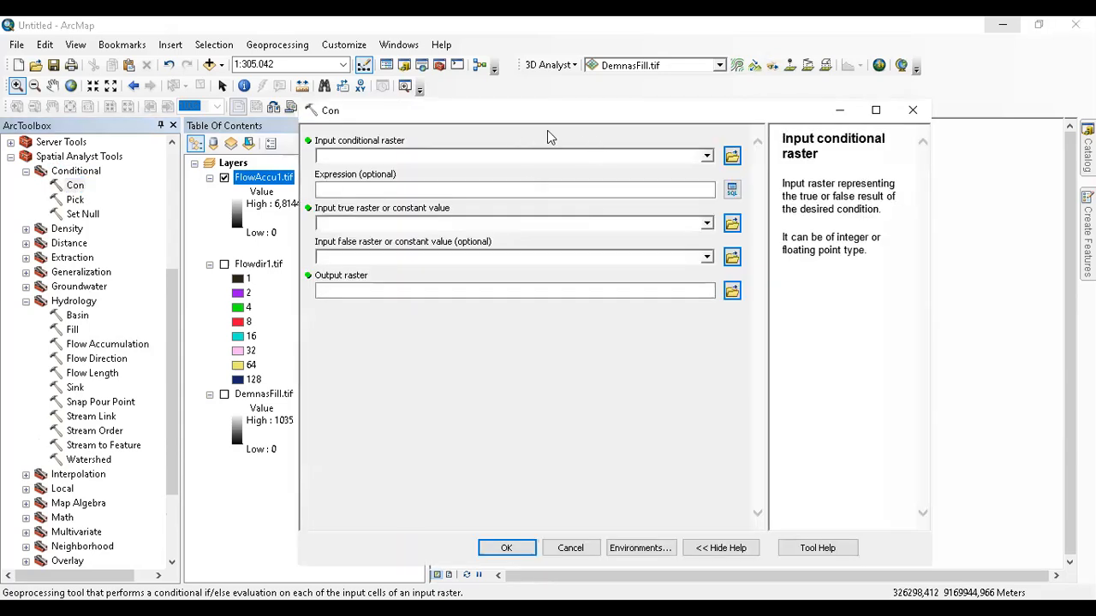
left_click_drag(537, 114, 657, 140)
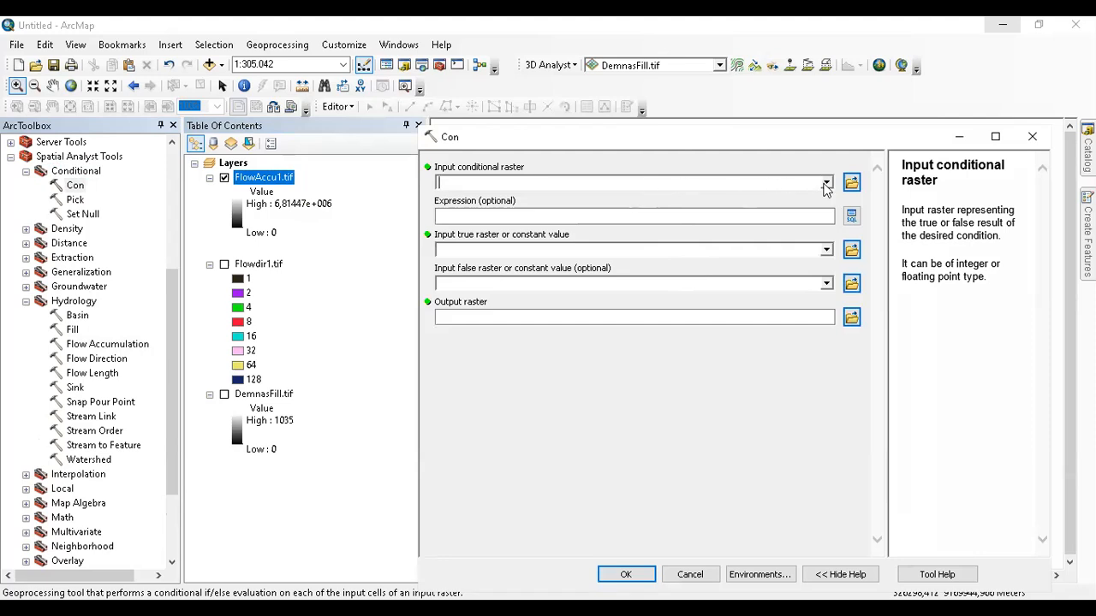
left_click_drag(288, 180, 510, 177)
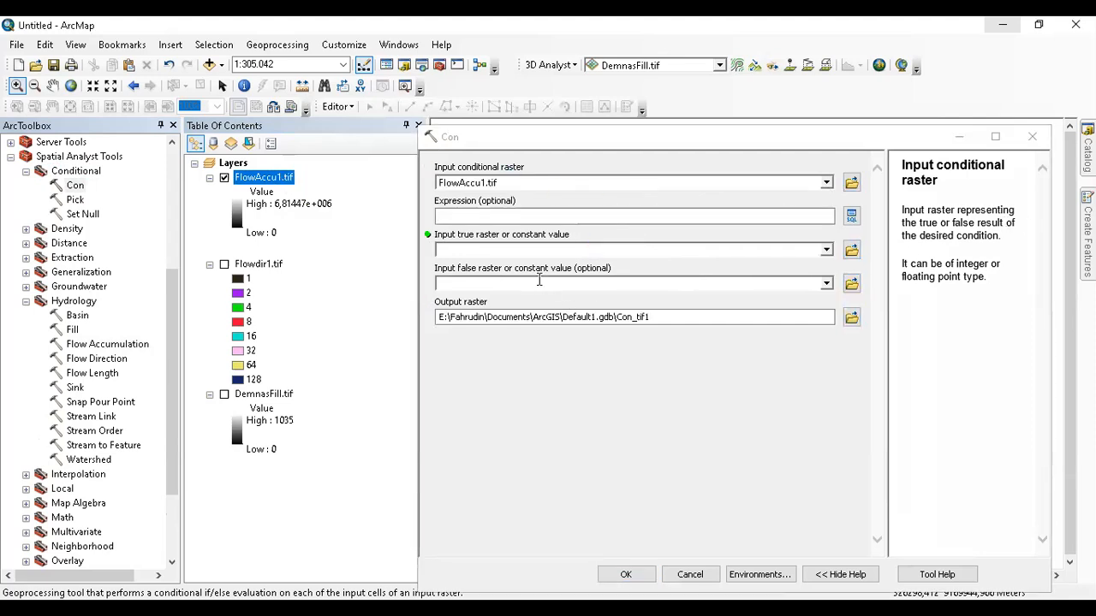
left_click(489, 251)
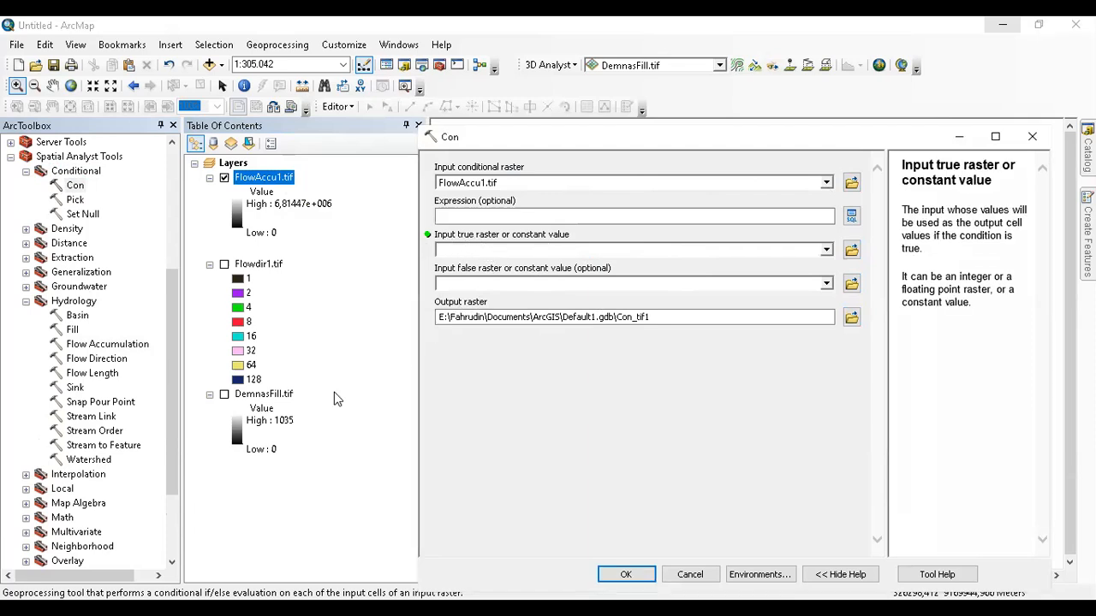
left_click(272, 393)
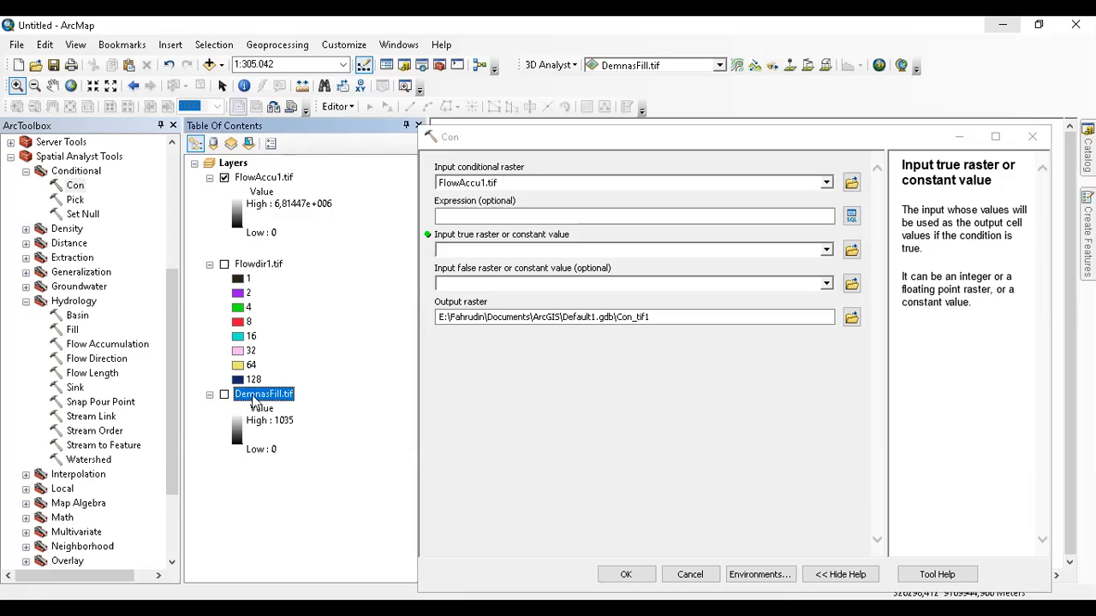
left_click_drag(268, 395, 471, 253)
left_click_drag(576, 137, 494, 155)
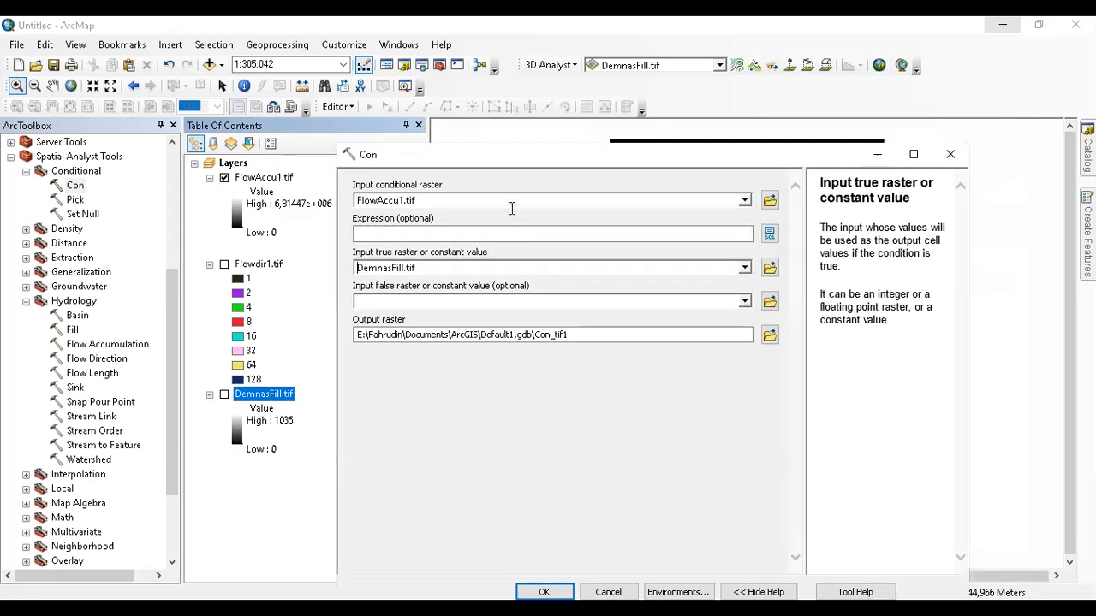
- Copy the sample expression from the Con help text into the expression and change it to VALUE > 500
left_click(567, 234)
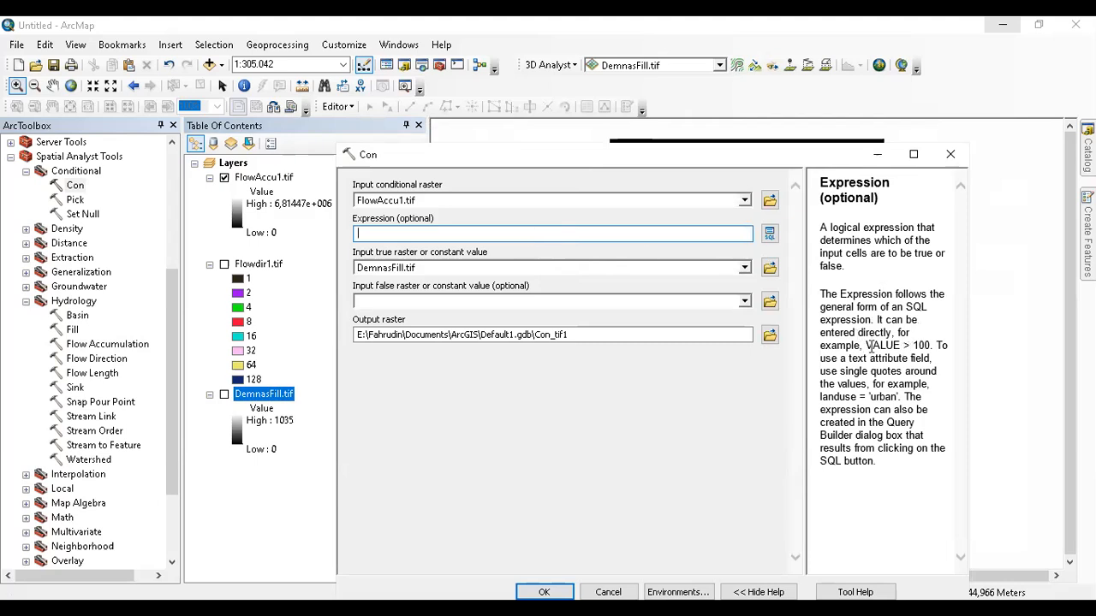
left_click_drag(865, 345, 930, 346)
key("ctrl+c")
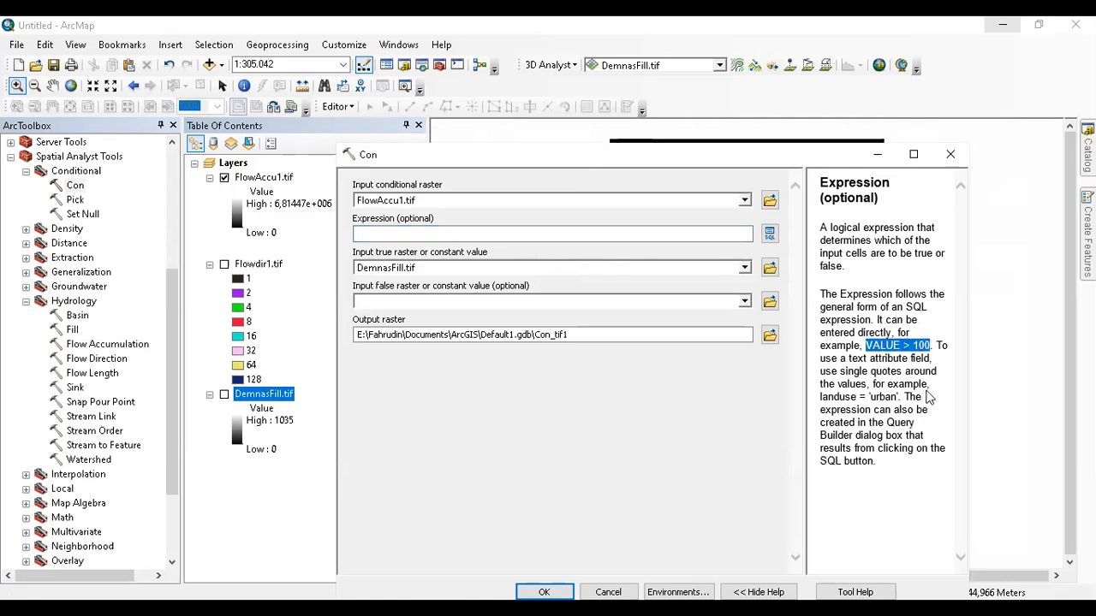
left_click(530, 234)
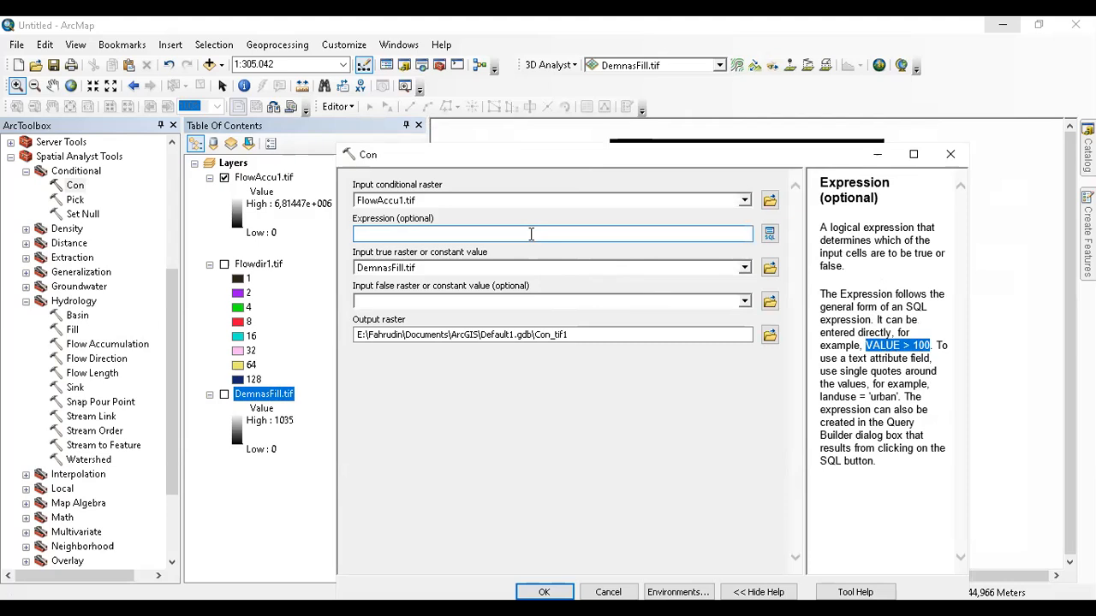
key("ctrl+v")
double_click(402, 234)
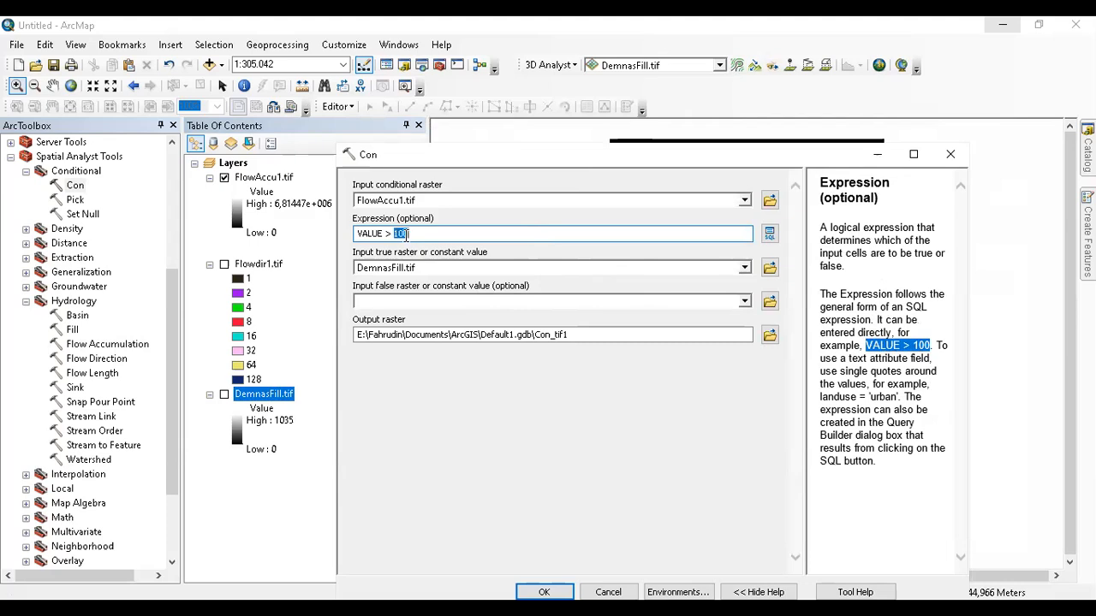
left_click(496, 234)
double_click(402, 234)
type("500")
- Try to run Con without a false raster, saving the output as Con500 in the Pola Aliran folder
left_click(744, 301)
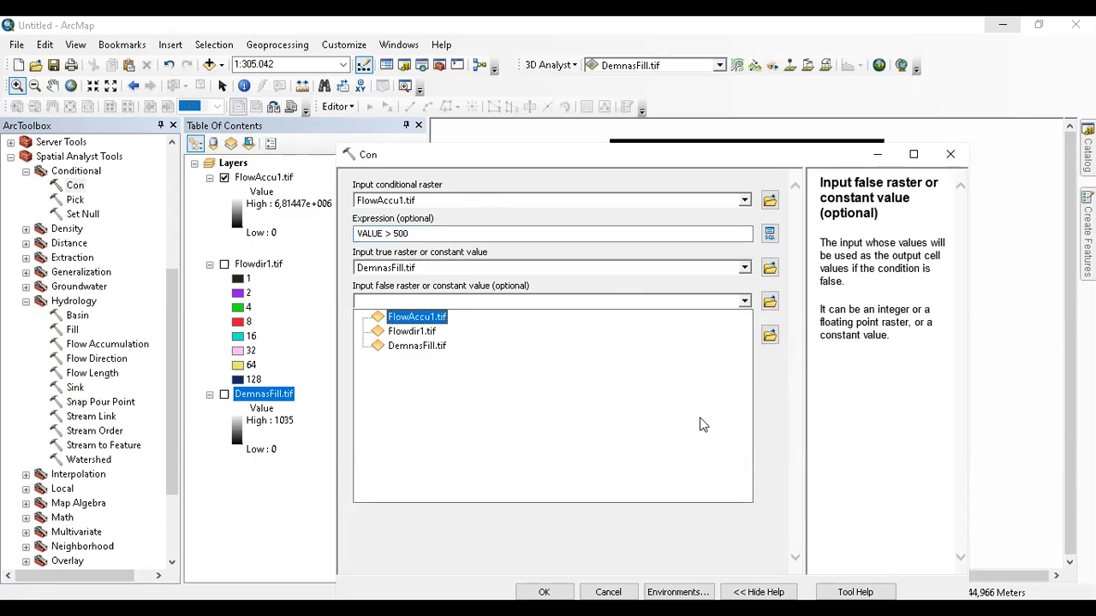
left_click(635, 395)
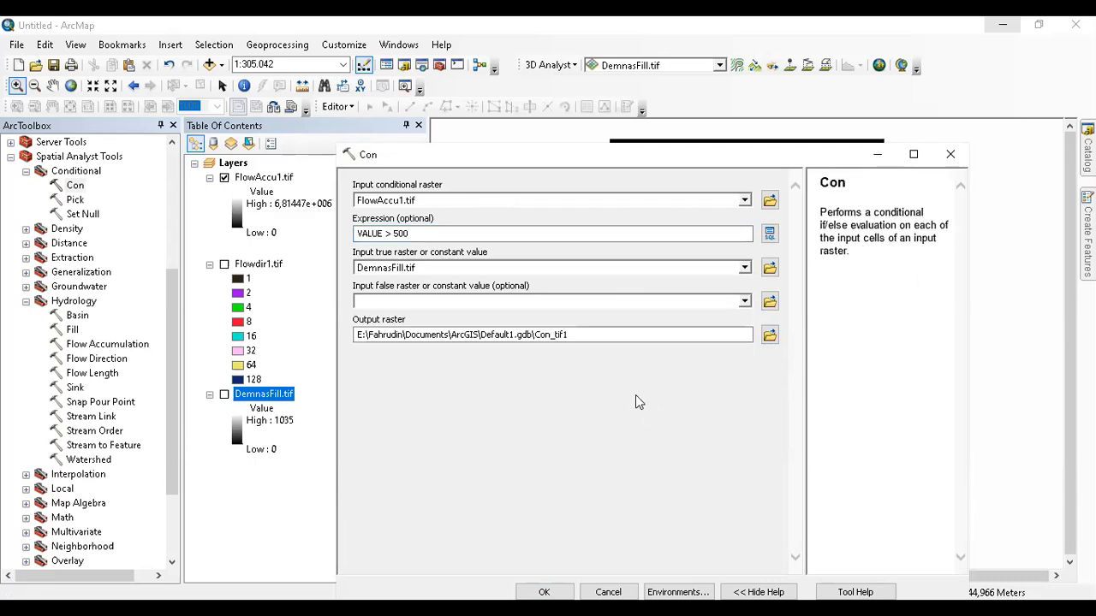
left_click(769, 336)
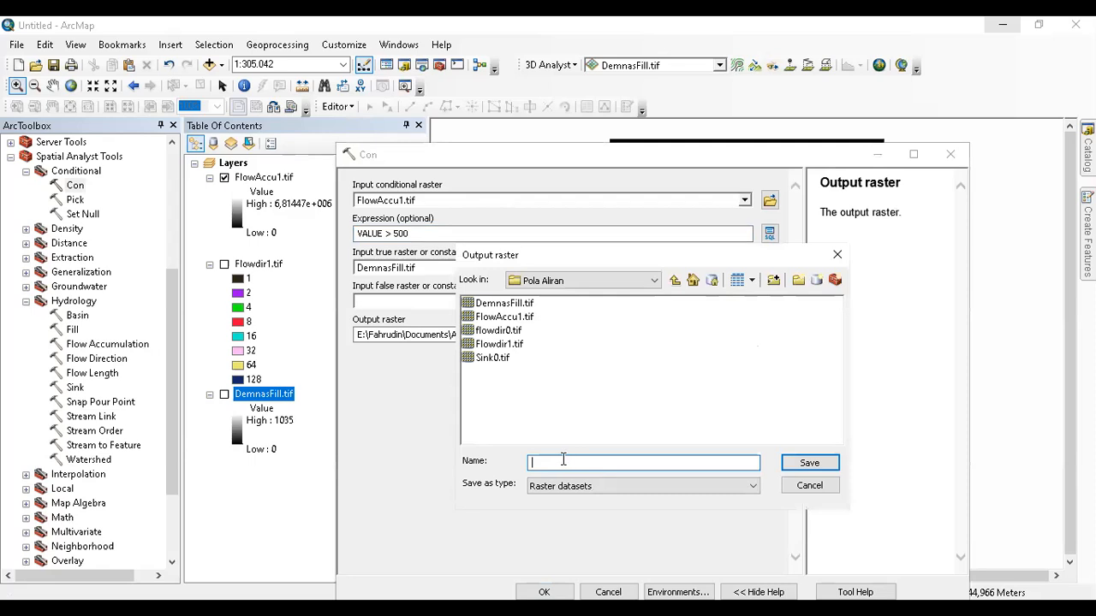
type("Con500")
key("Return")
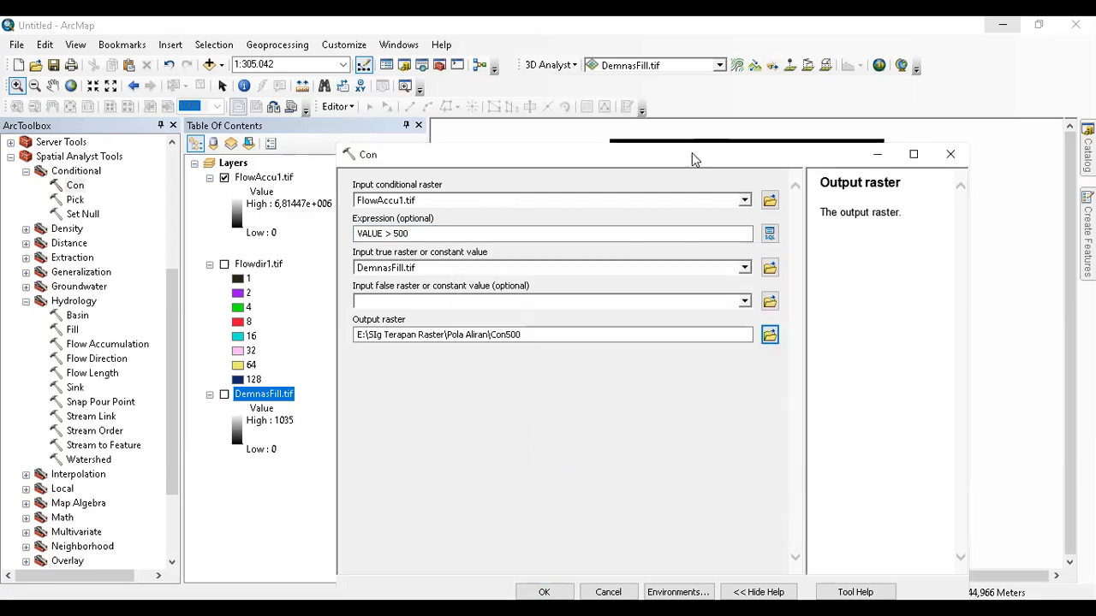
left_click_drag(692, 154, 670, 68)
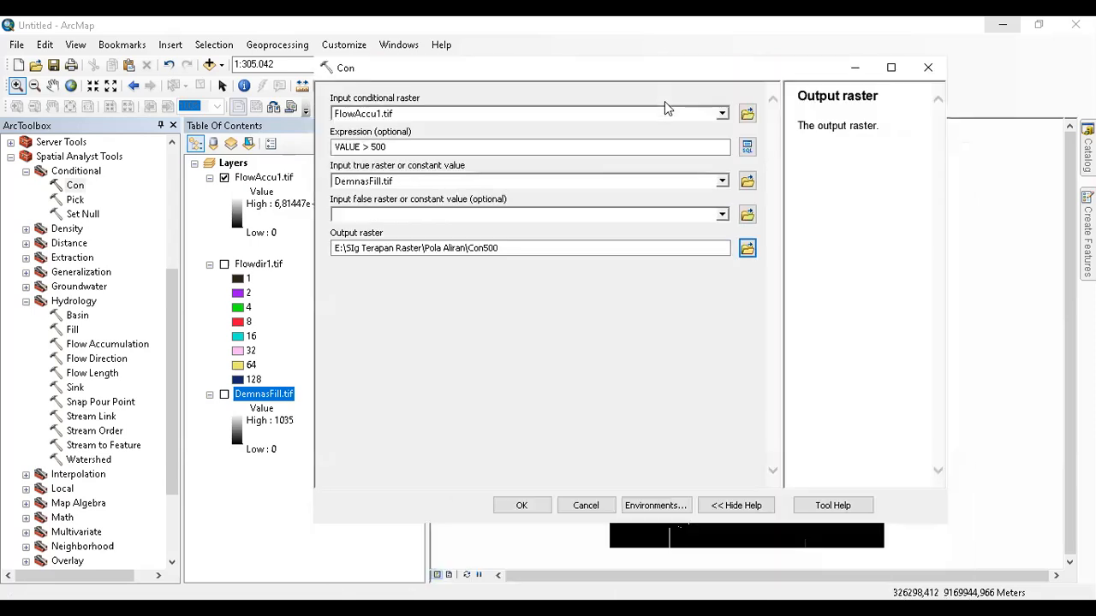
left_click(523, 506)
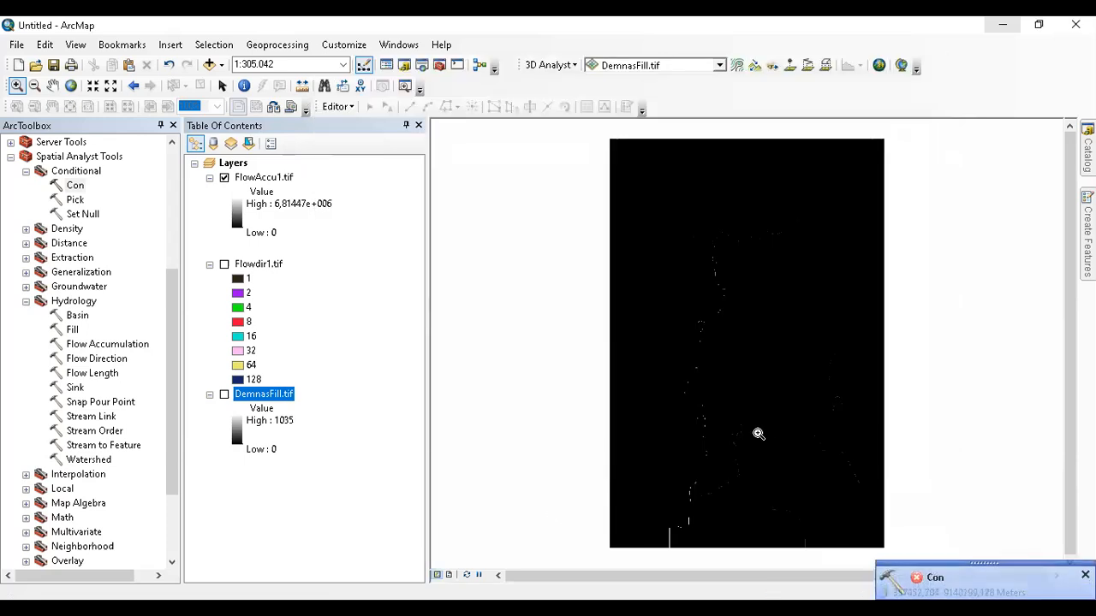
- Review the execution messages of the Con run in the geoprocessing results, and close the results
left_click(935, 578)
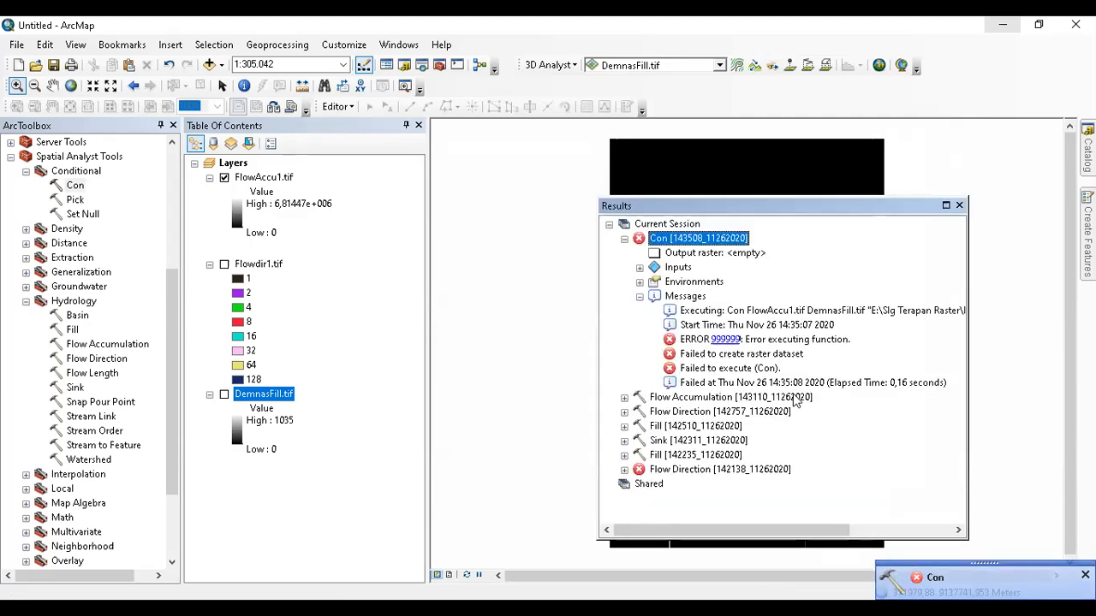
left_click(809, 341)
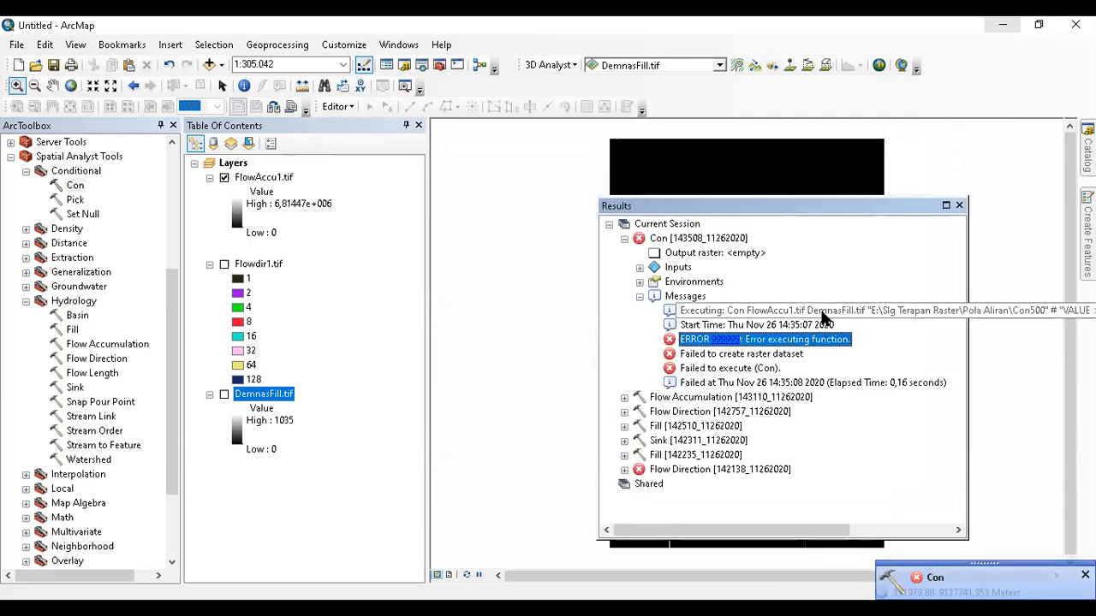
left_click(770, 368)
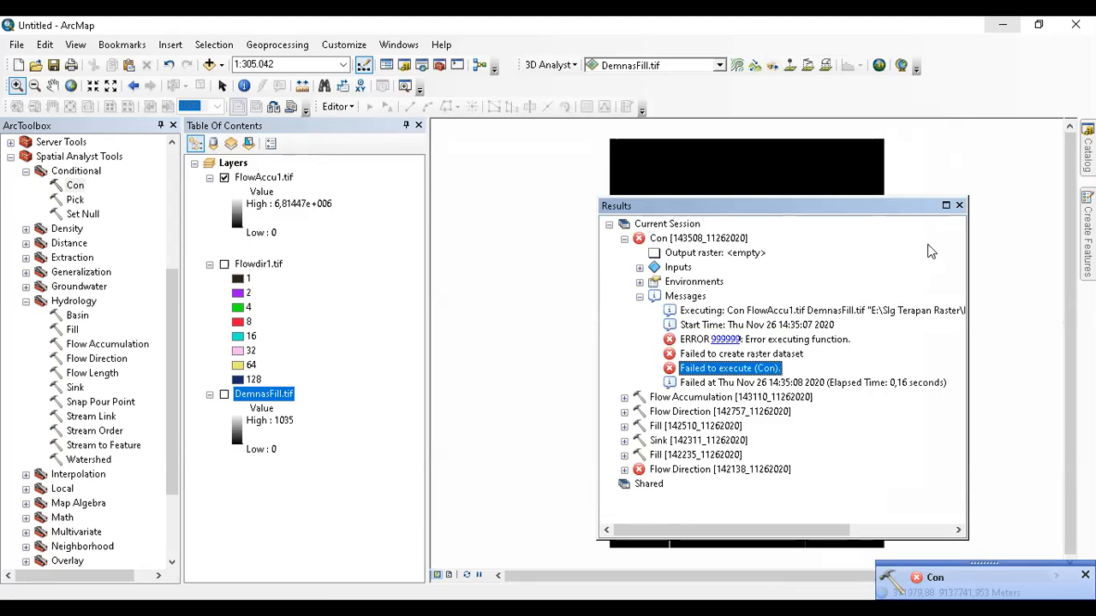
left_click(960, 206)
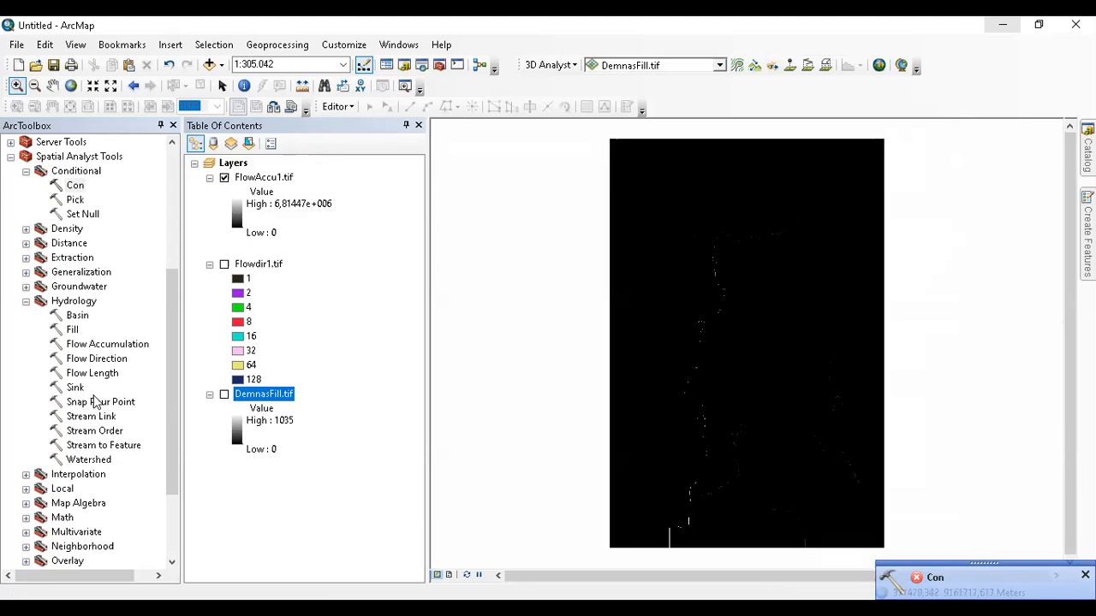
- Reopen the Con tool with FlowAccu1.tif as conditional raster, DemnasFill.tif as true raster and no false raster
left_click(76, 187)
double_click(76, 187)
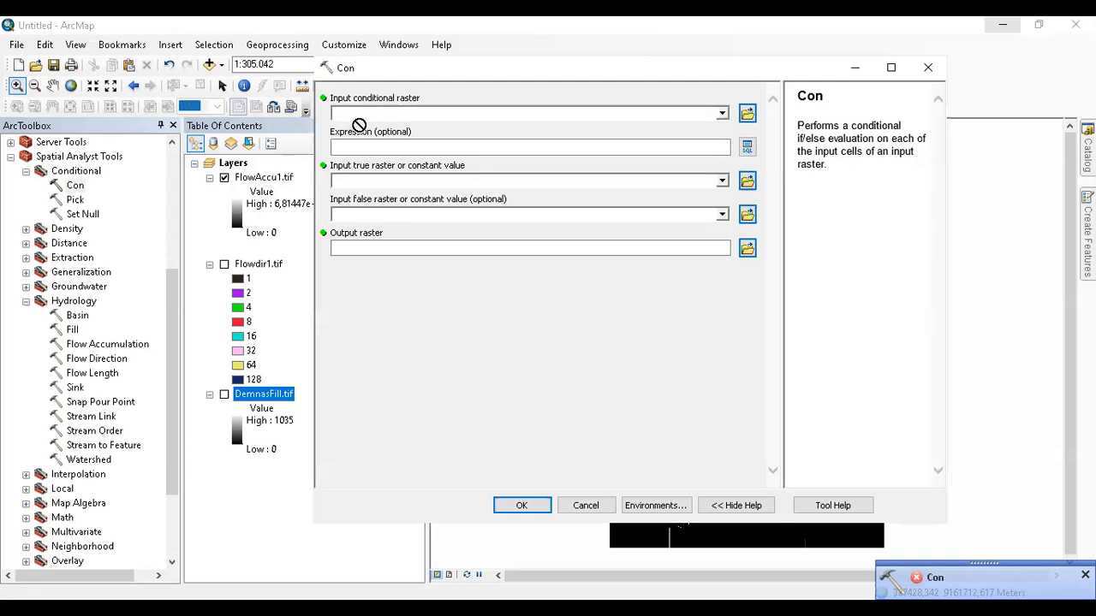
left_click_drag(361, 118, 362, 117)
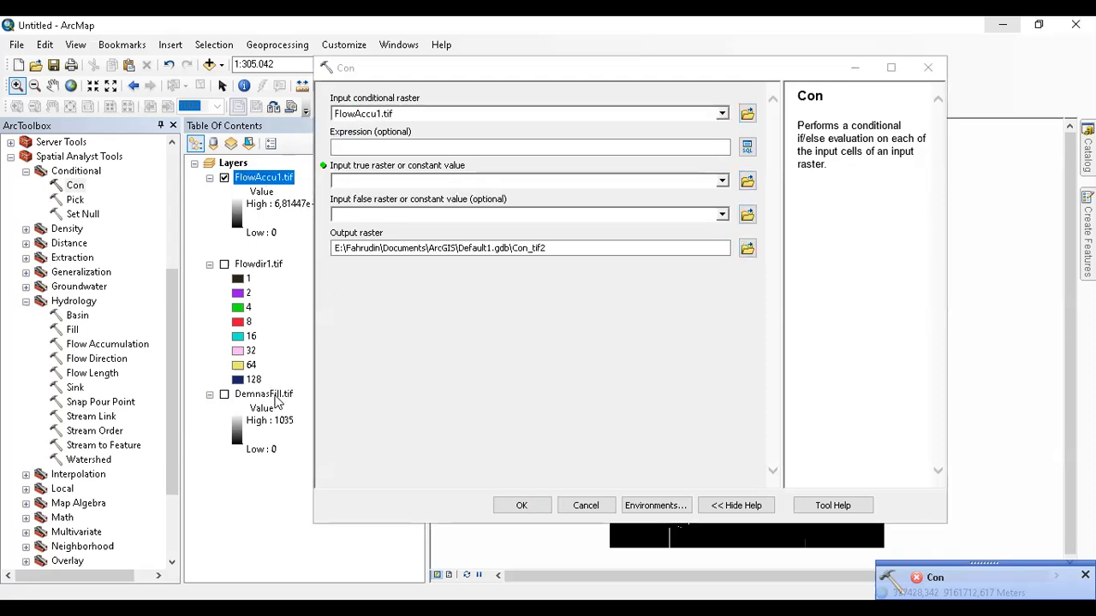
left_click(263, 396)
left_click_drag(263, 396, 366, 211)
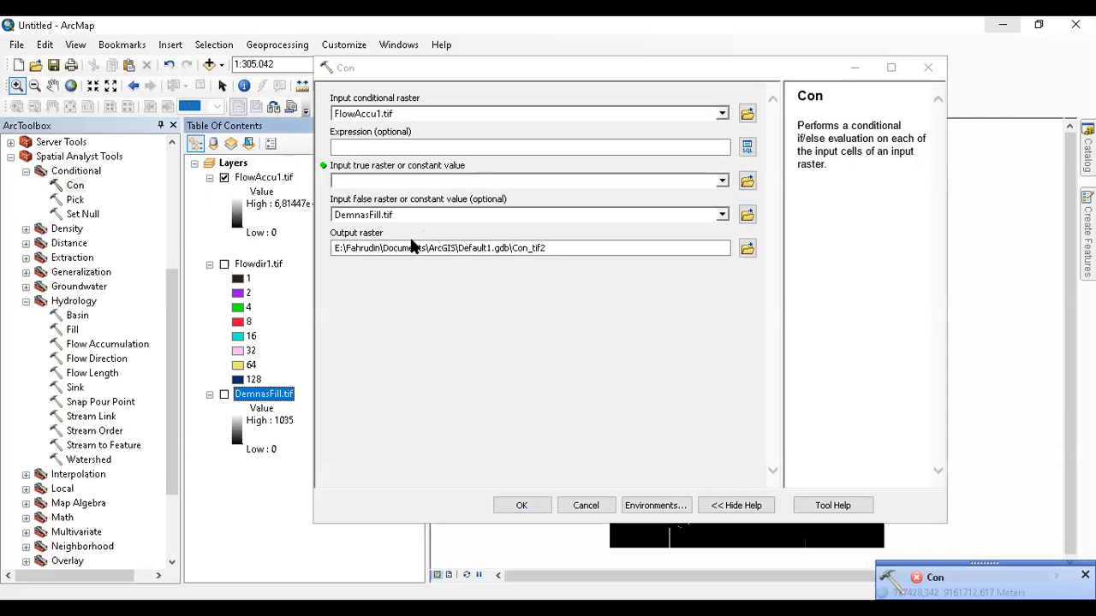
left_click_drag(685, 215, 179, 239)
key("BackSpace")
left_click_drag(248, 403, 393, 183)
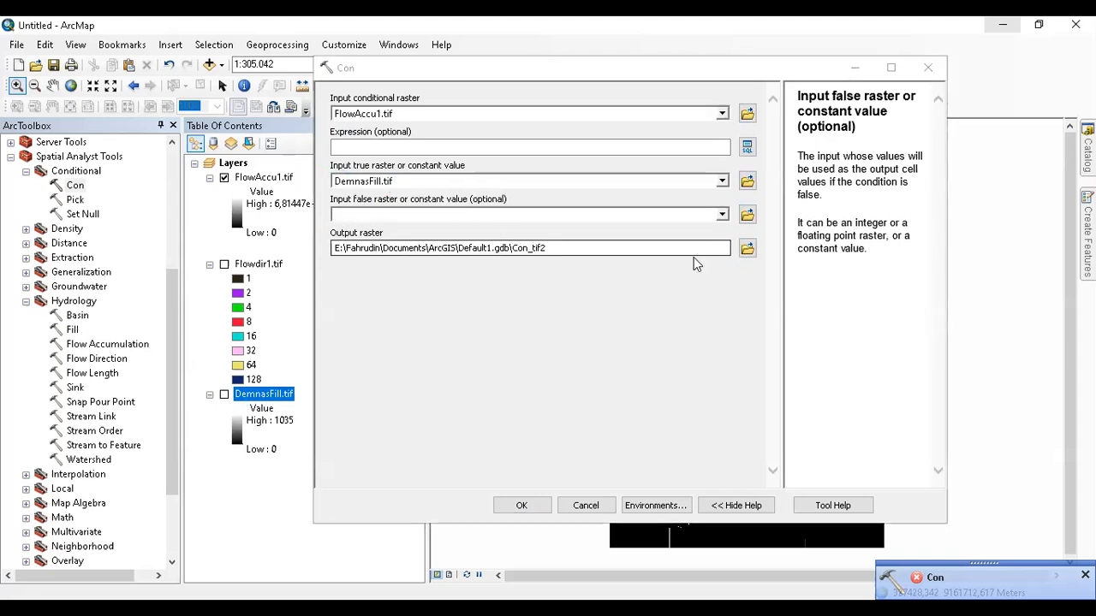
- Enter the copied condition as the Con expression and remove its spaces so it reads VALUE>100
left_click(414, 148)
key("ctrl+v")
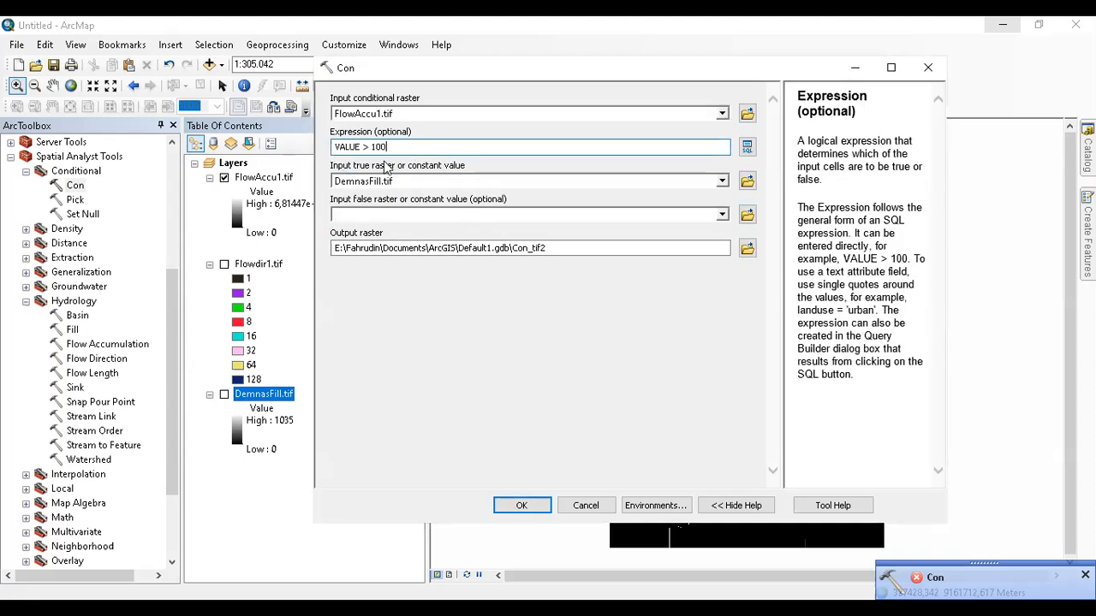
left_click(361, 147)
left_click(403, 148)
left_click(370, 147)
key("BackSpace")
left_click(362, 148)
key("BackSpace")
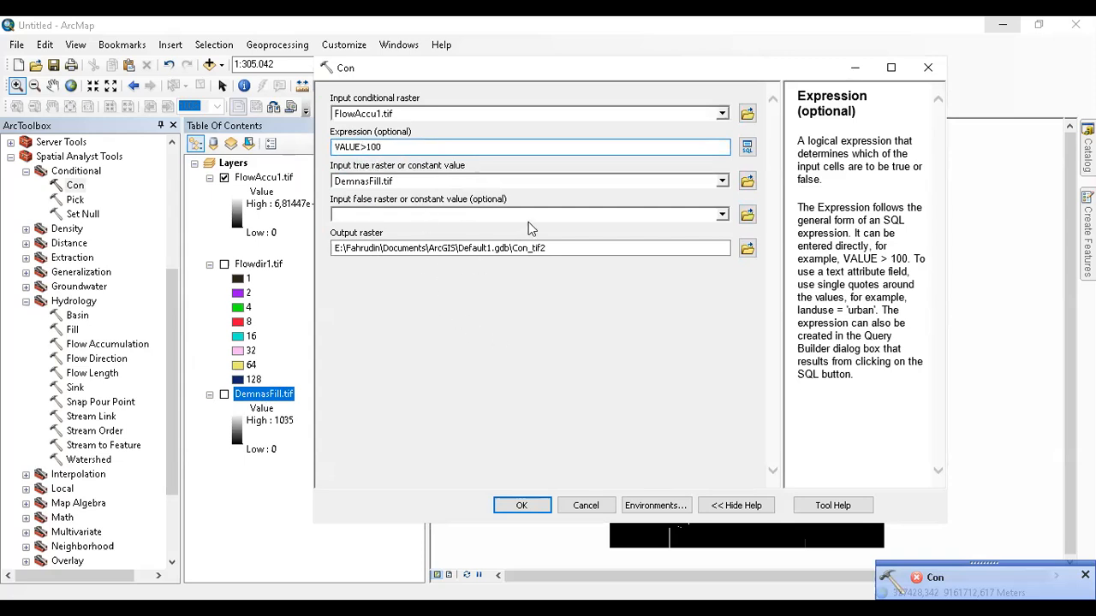
left_click(740, 250)
left_click(744, 250)
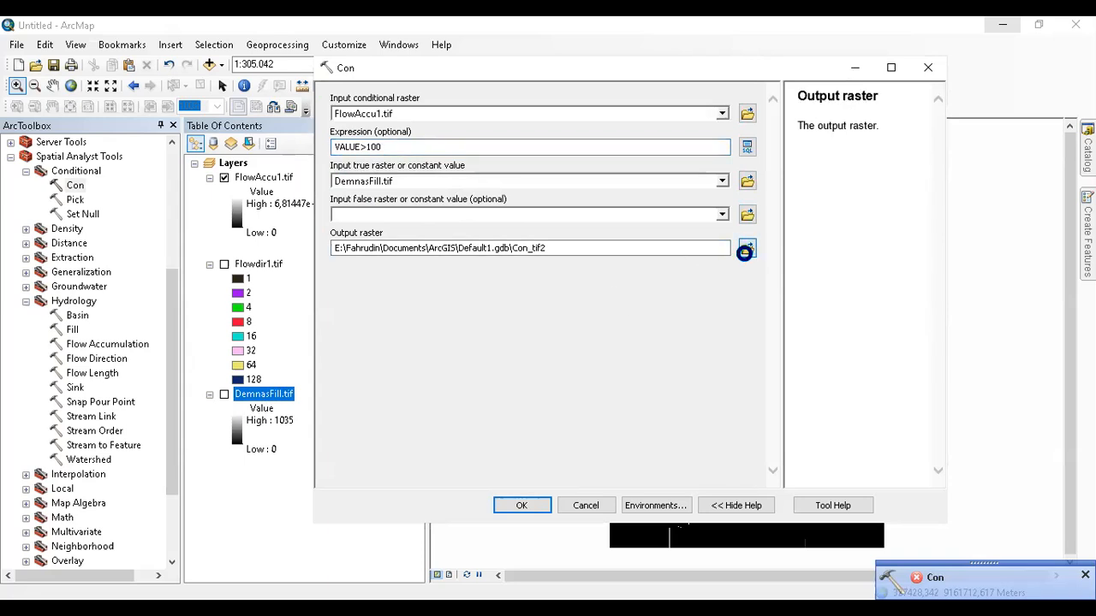
left_click(468, 218)
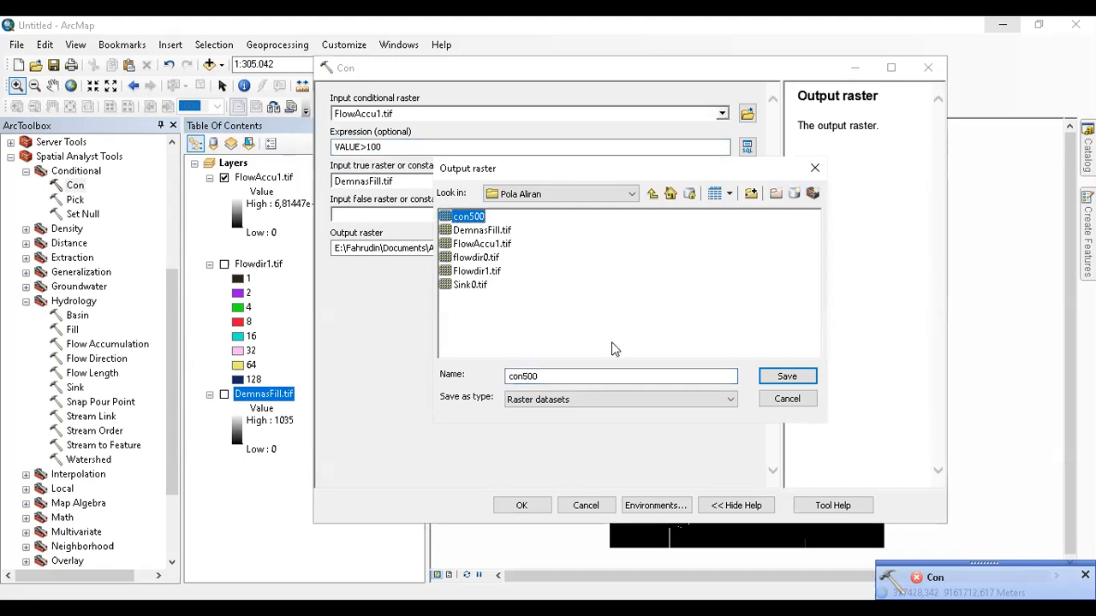
left_click(555, 376)
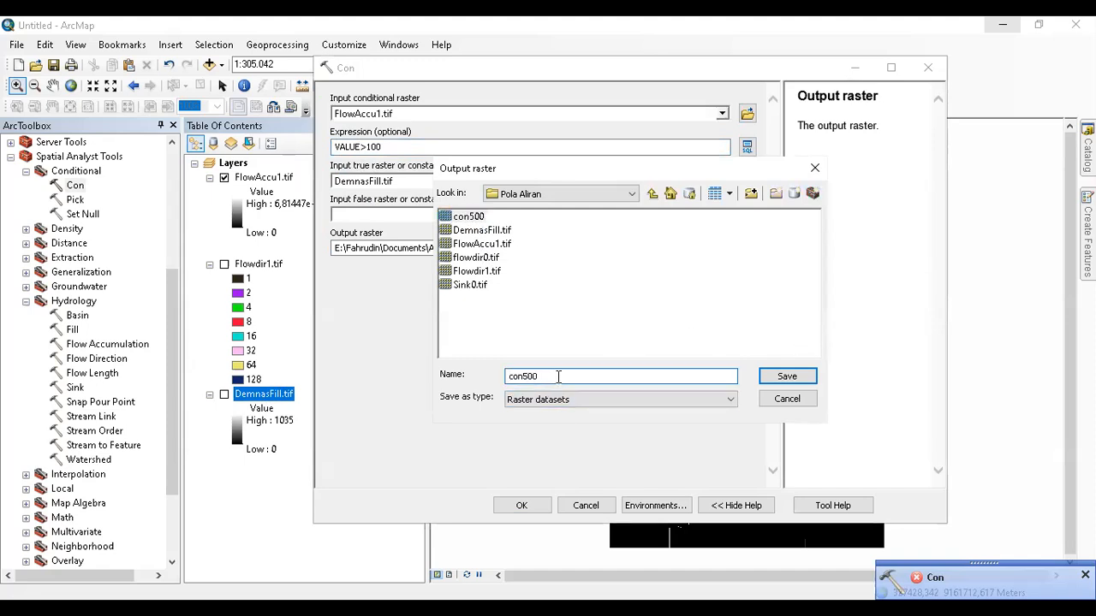
left_click(784, 399)
- Change the threshold in the Con expression so it reads VALUE>501
left_click(366, 146)
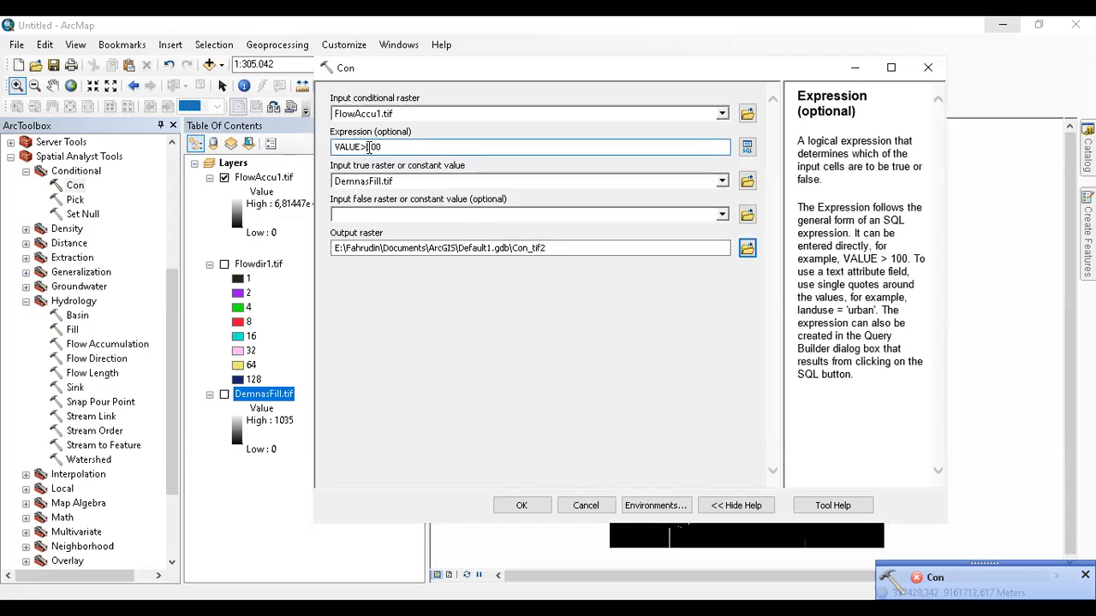
key("BackSpace")
type("50")
key("BackSpace")
key("BackSpace")
- Set the output raster to Con501.tif in the Pola Aliran folder and run the Con tool
left_click(571, 252)
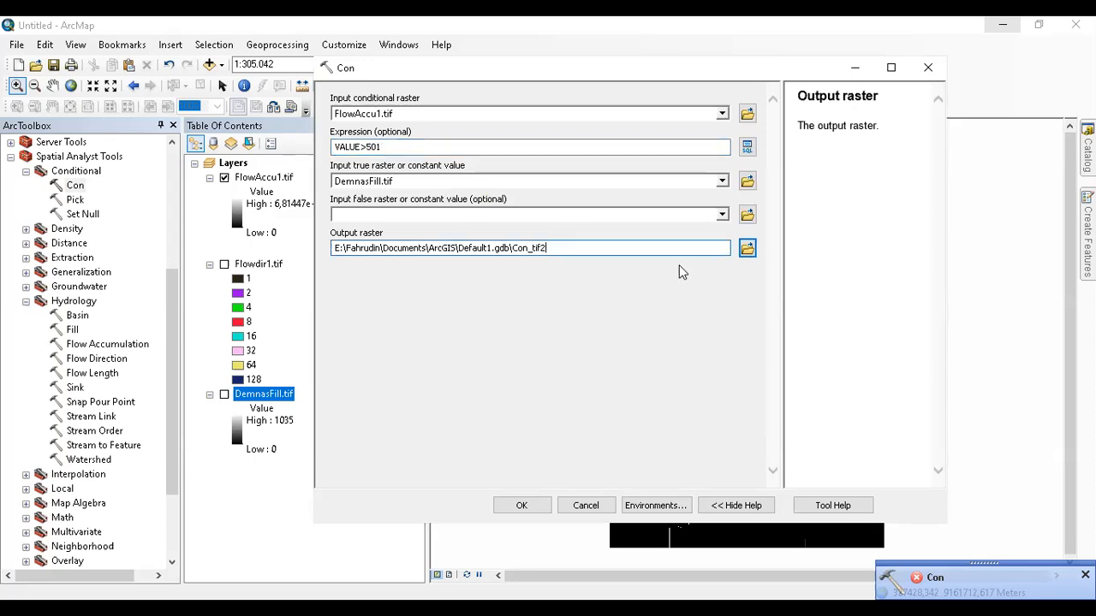
left_click(747, 248)
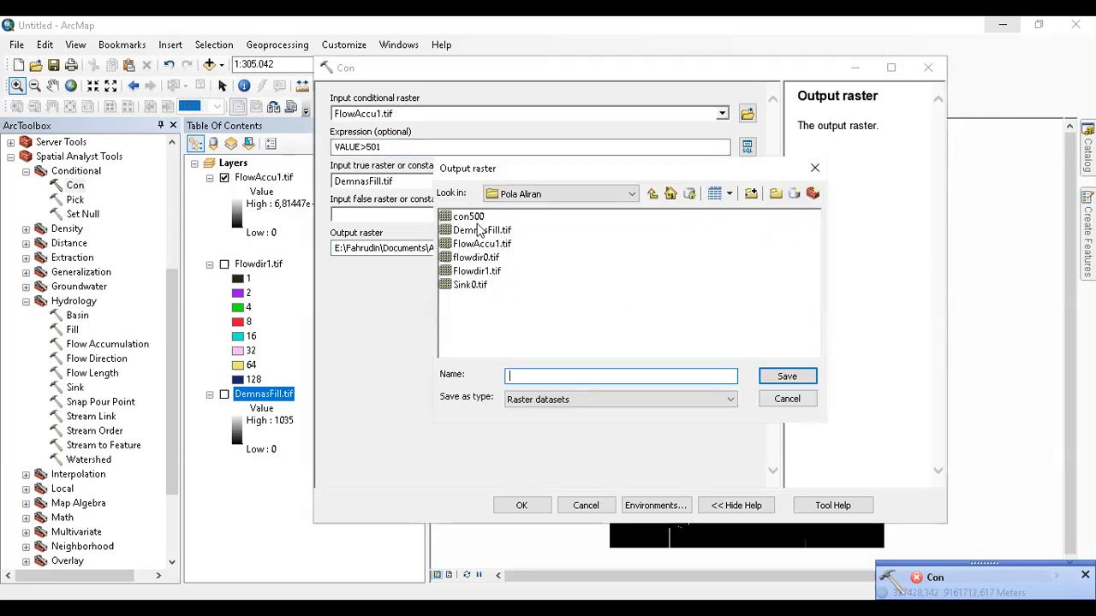
type("n501.tif")
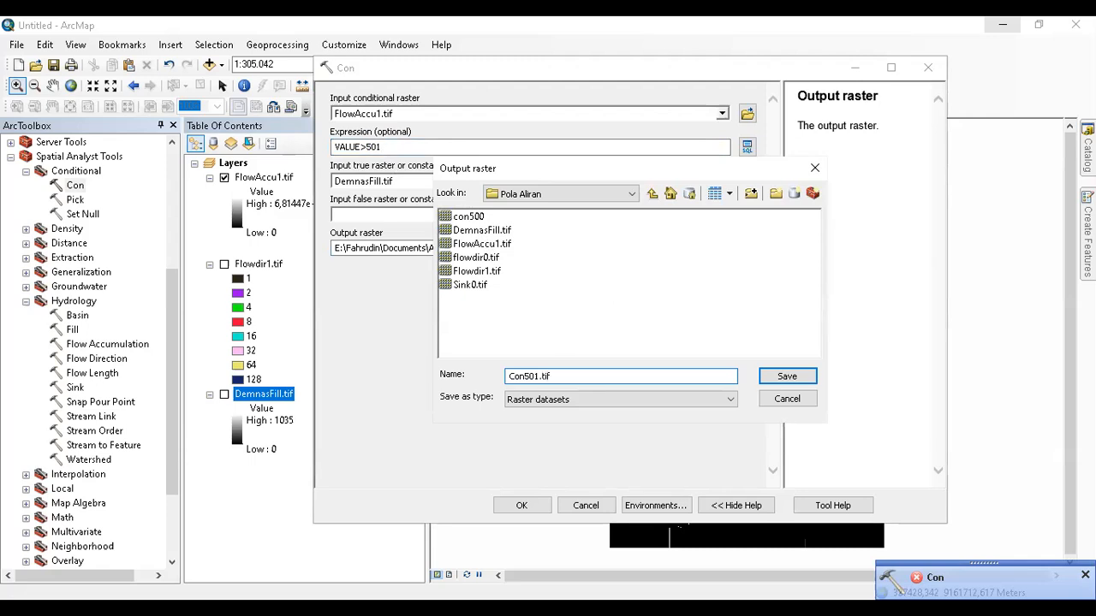
key("Return")
left_click(520, 506)
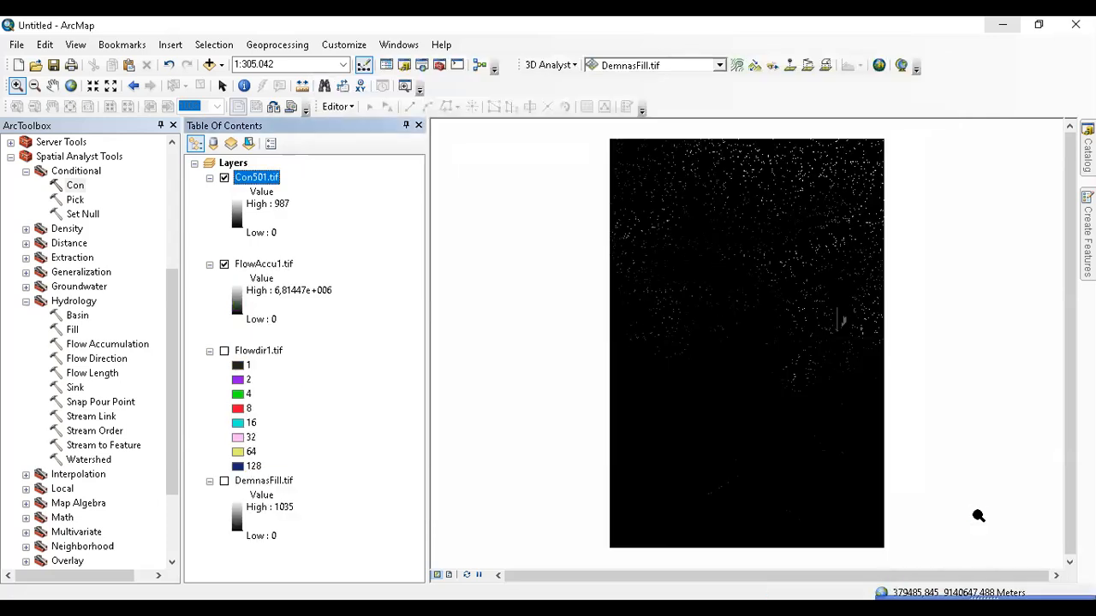
- Hide the FlowAccu1.tif layer and inspect the southern part of the Con501.tif stream raster up close
left_click(224, 265)
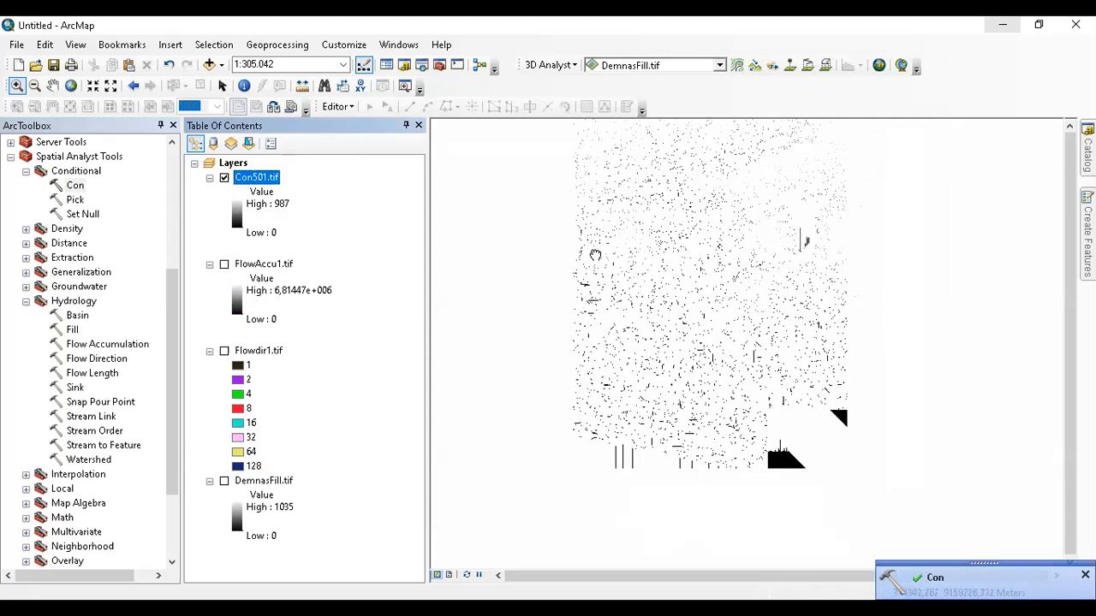
left_click_drag(638, 265, 789, 125)
left_click_drag(632, 306, 782, 496)
left_click_drag(657, 407, 714, 444)
left_click_drag(750, 316, 637, 456)
left_click_drag(830, 304, 540, 471)
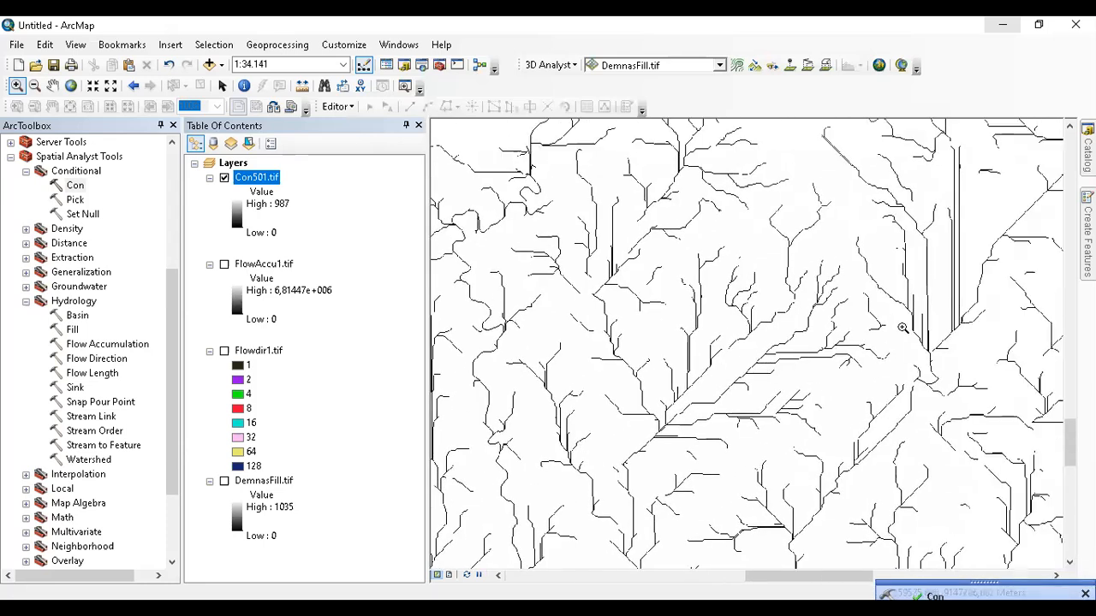
- Examine the stream pattern of Con501.tif at several scales, from the flat southern area up to the hilly north
left_click_drag(932, 282, 739, 384)
left_click_drag(717, 302, 819, 449)
scroll(624, 405, "up", 5)
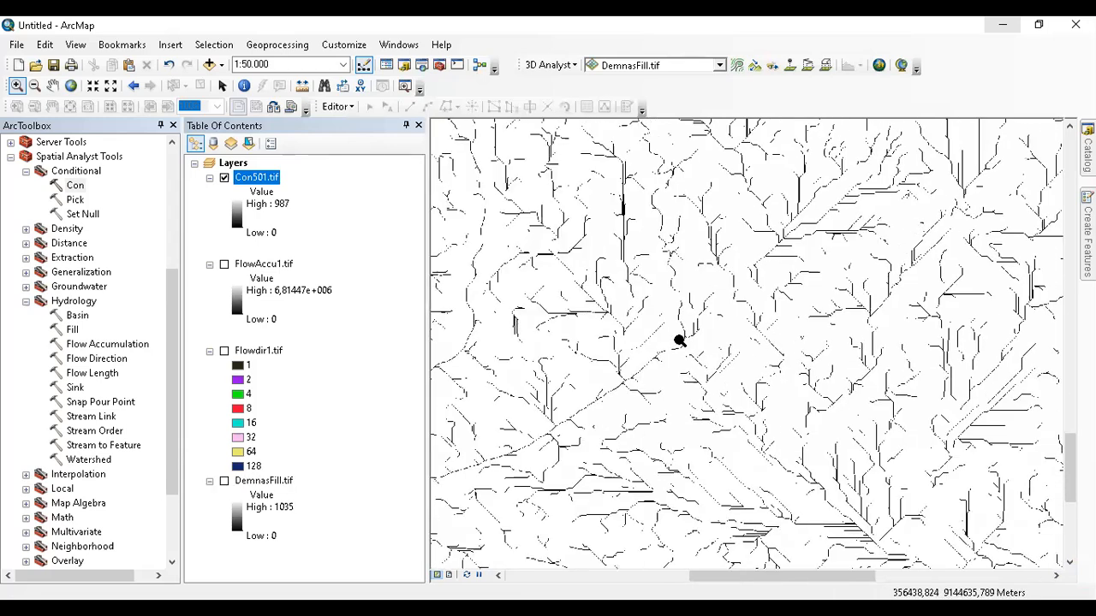
left_click_drag(680, 341, 816, 259)
left_click_drag(689, 296, 890, 371)
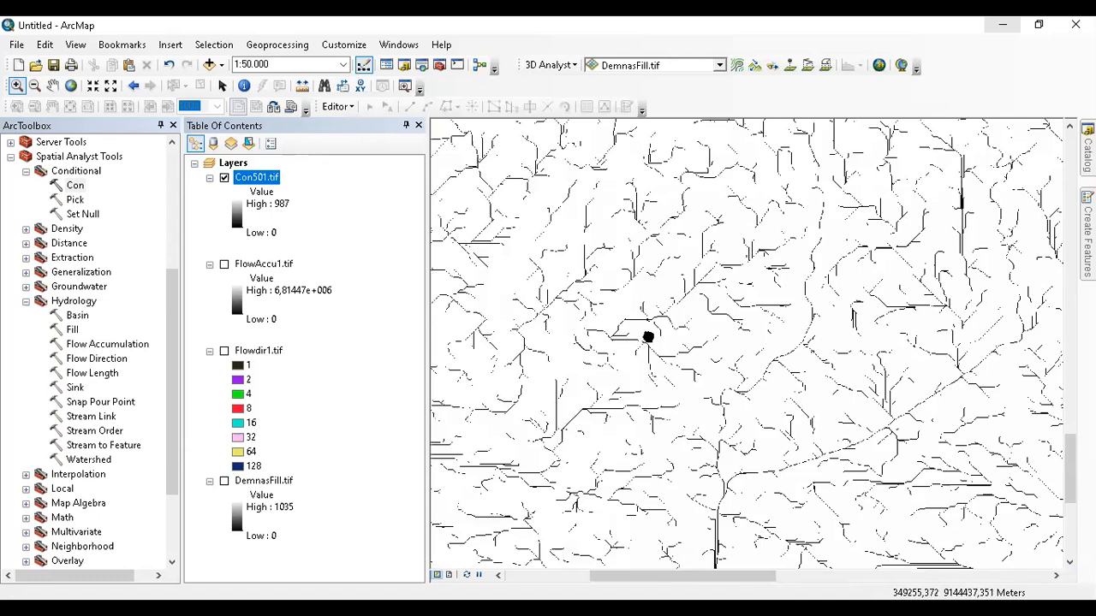
left_click_drag(648, 337, 913, 247)
left_click_drag(789, 367, 946, 456)
scroll(770, 357, "down", 3)
scroll(839, 350, "up", 6)
scroll(824, 384, "up", 1)
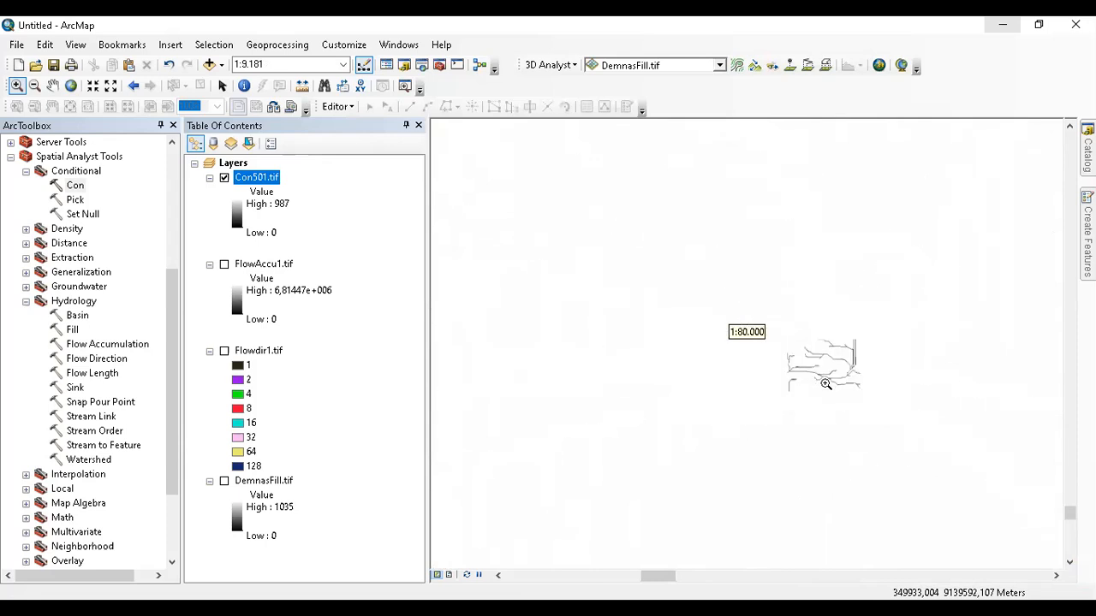
left_click_drag(762, 321, 729, 490)
left_click_drag(835, 459, 638, 155)
left_click_drag(742, 278, 775, 442)
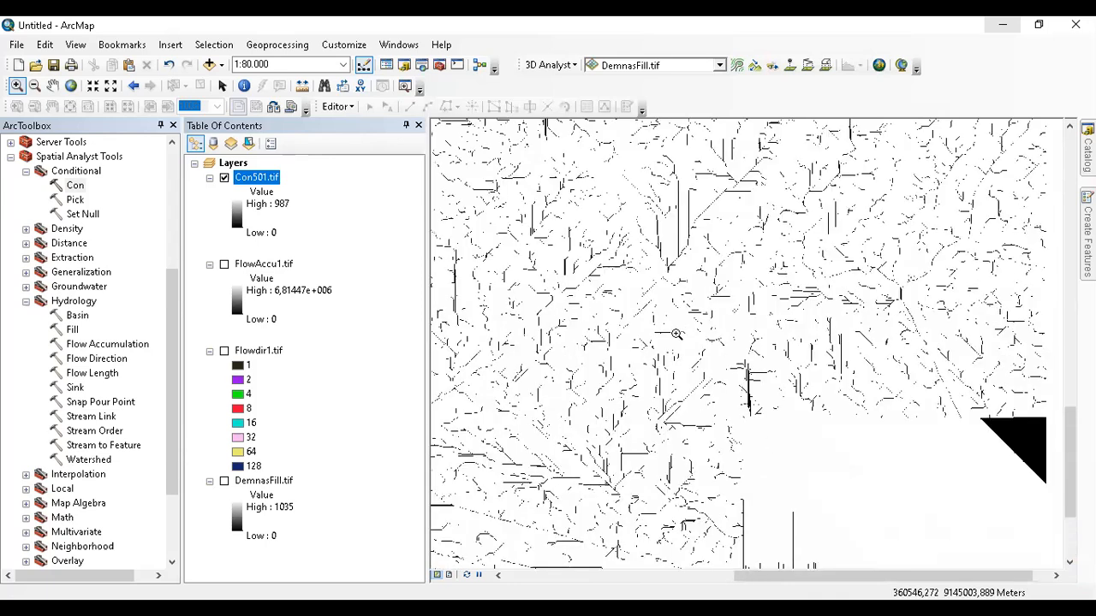
left_click_drag(673, 316, 769, 418)
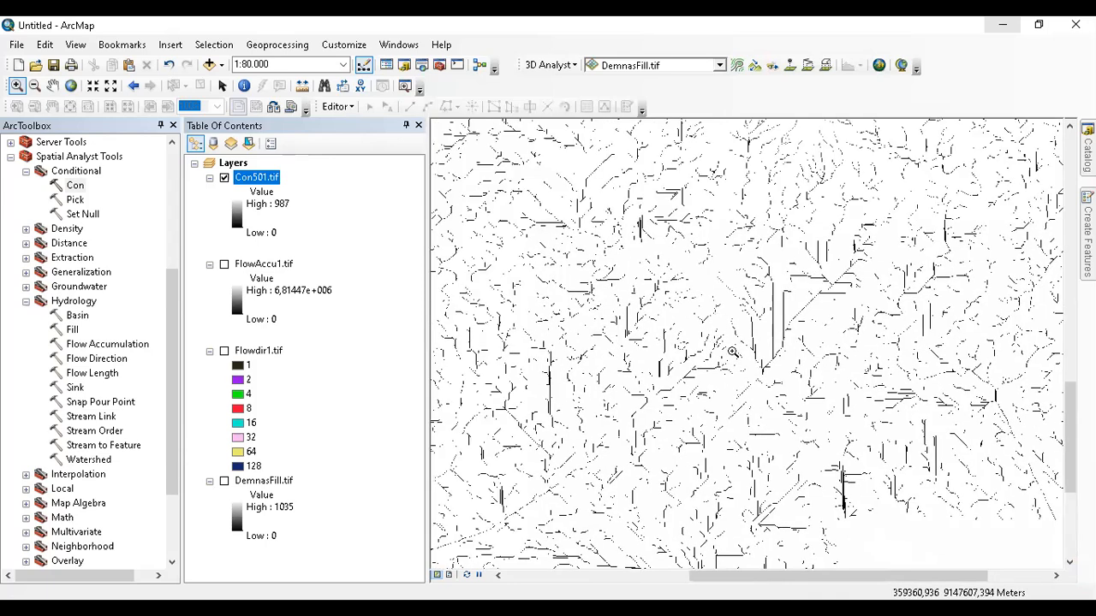
scroll(772, 341, "down", 2)
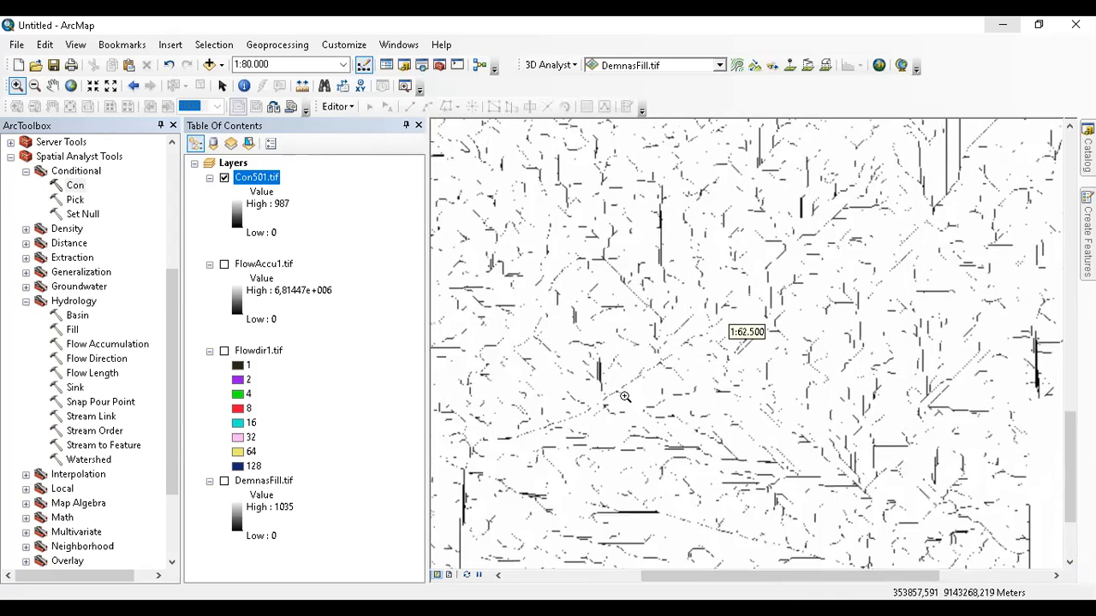
scroll(868, 354, "down", 1)
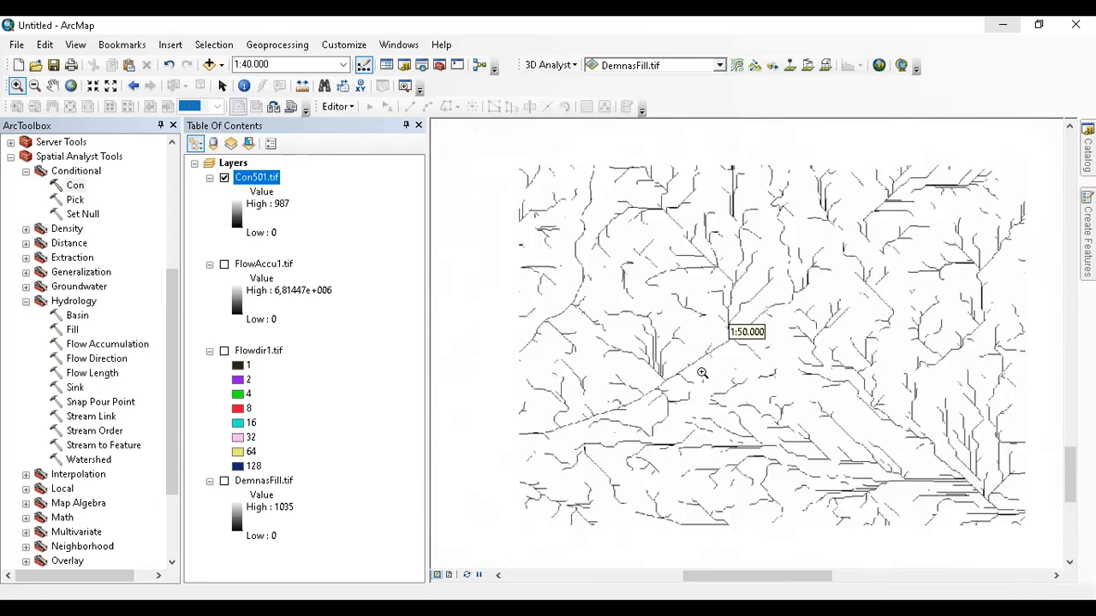
left_click_drag(590, 416, 876, 239)
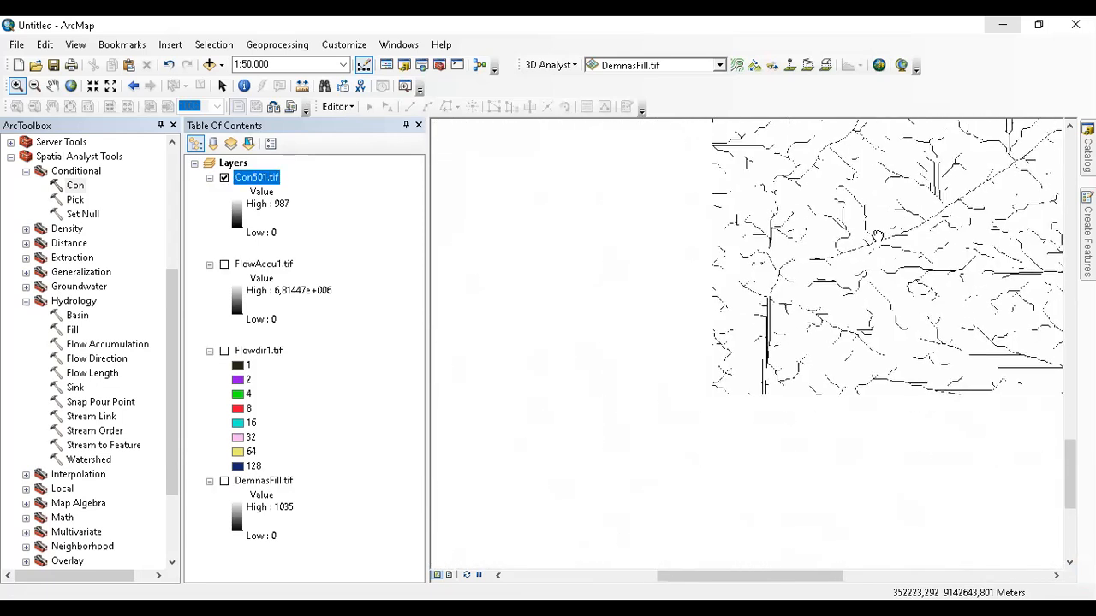
left_click_drag(685, 279, 895, 494)
left_click_drag(835, 414, 835, 534)
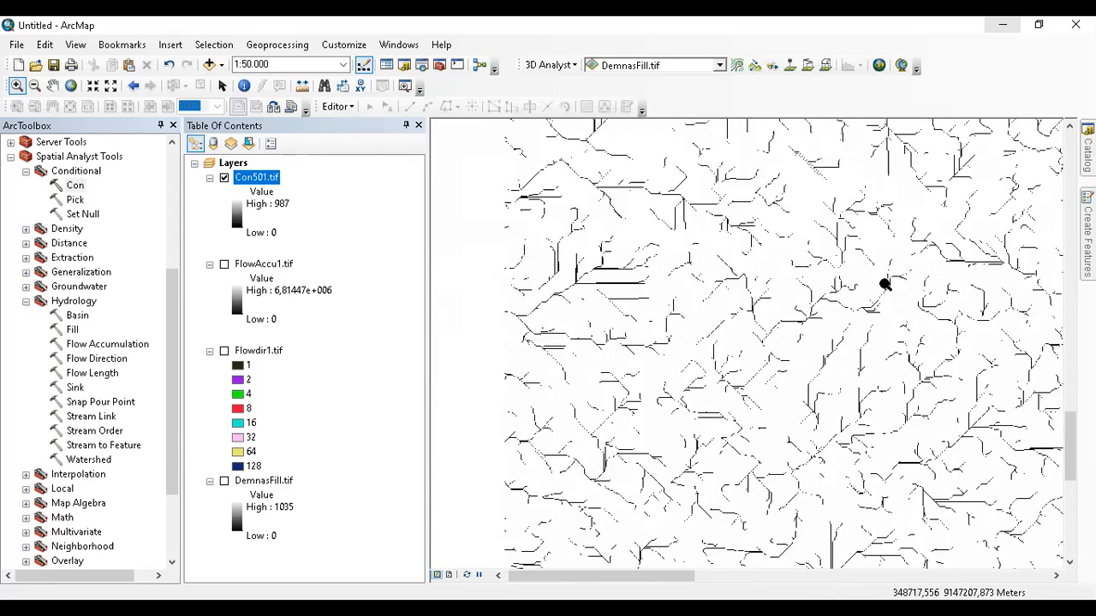
left_click_drag(885, 281, 858, 468)
left_click_drag(929, 327, 802, 439)
left_click_drag(866, 356, 736, 495)
left_click_drag(750, 318, 709, 504)
left_click_drag(756, 434, 739, 445)
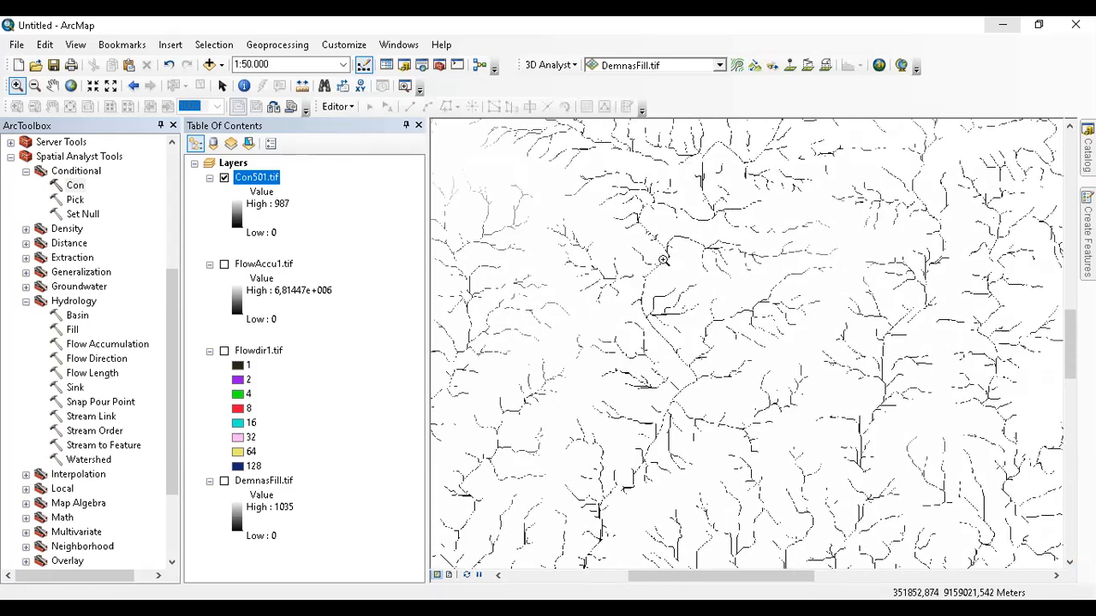
scroll(795, 313, "up", 5)
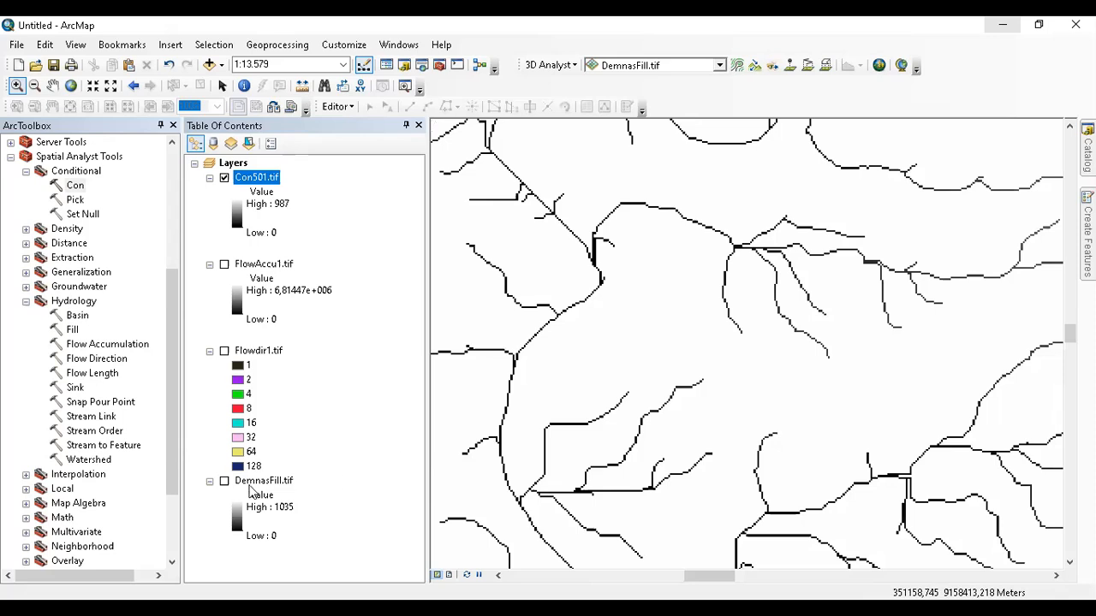
- Show the DemnasFill.tif layer and apply a light-to-dark orange color ramp to the stretched Con501.tif symbology
left_click(224, 482)
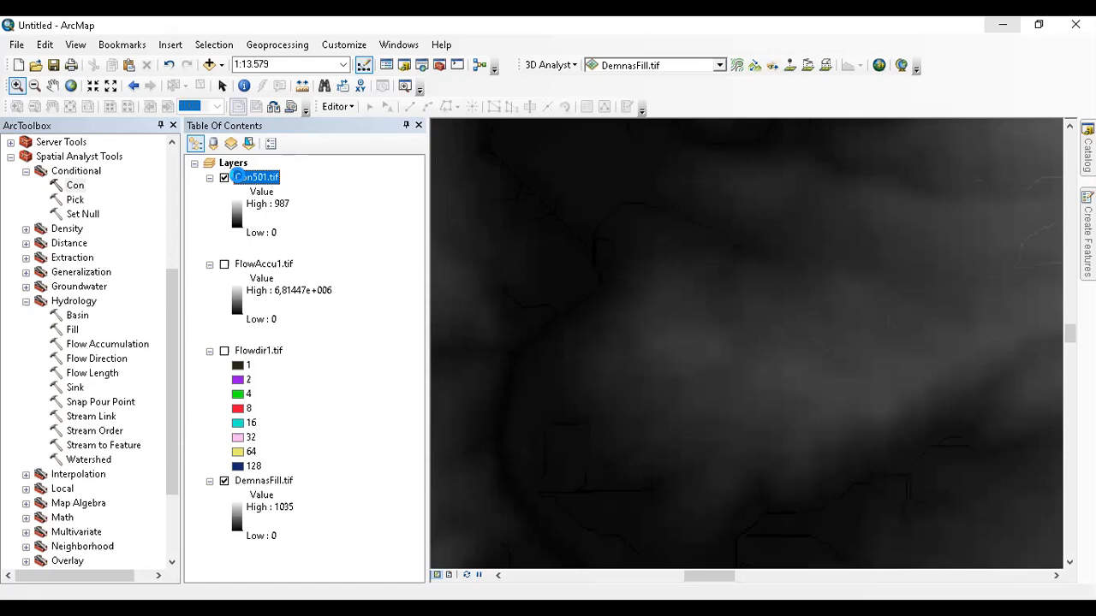
left_click(516, 151)
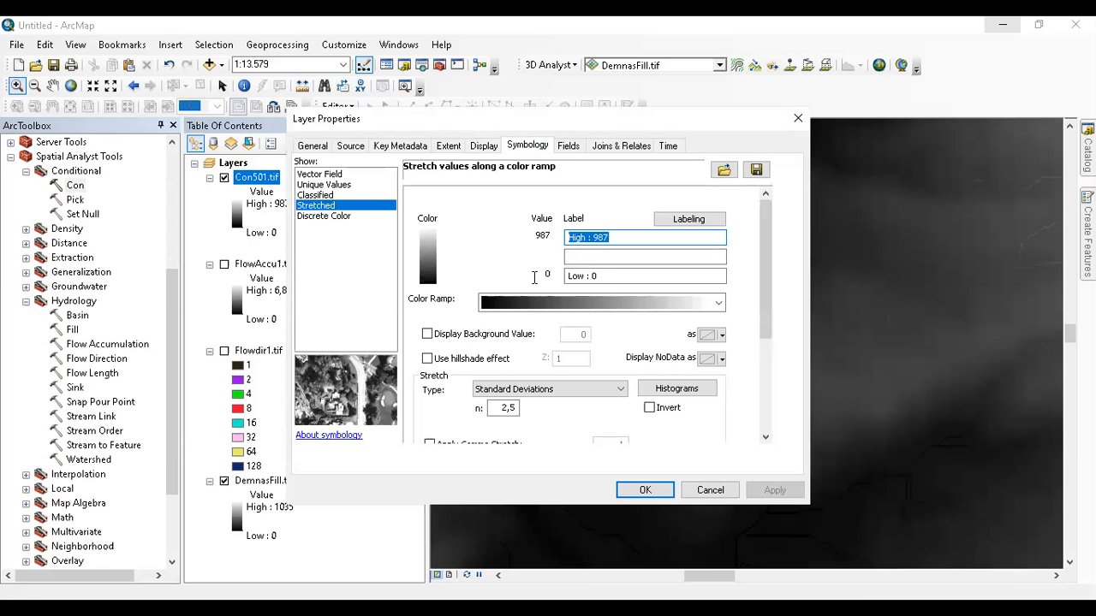
left_click(535, 303)
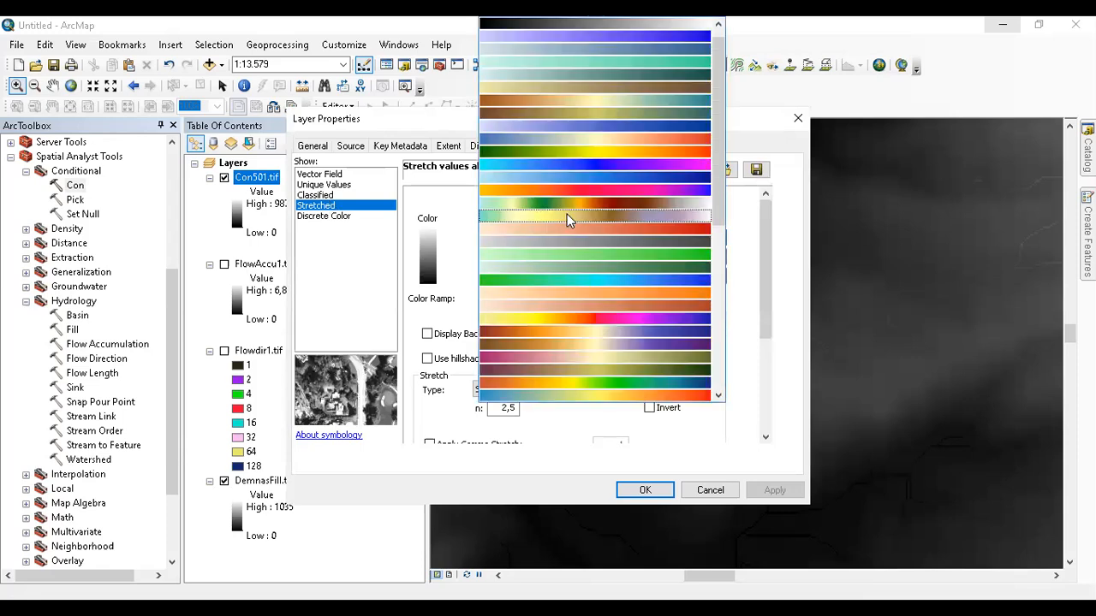
left_click(595, 295)
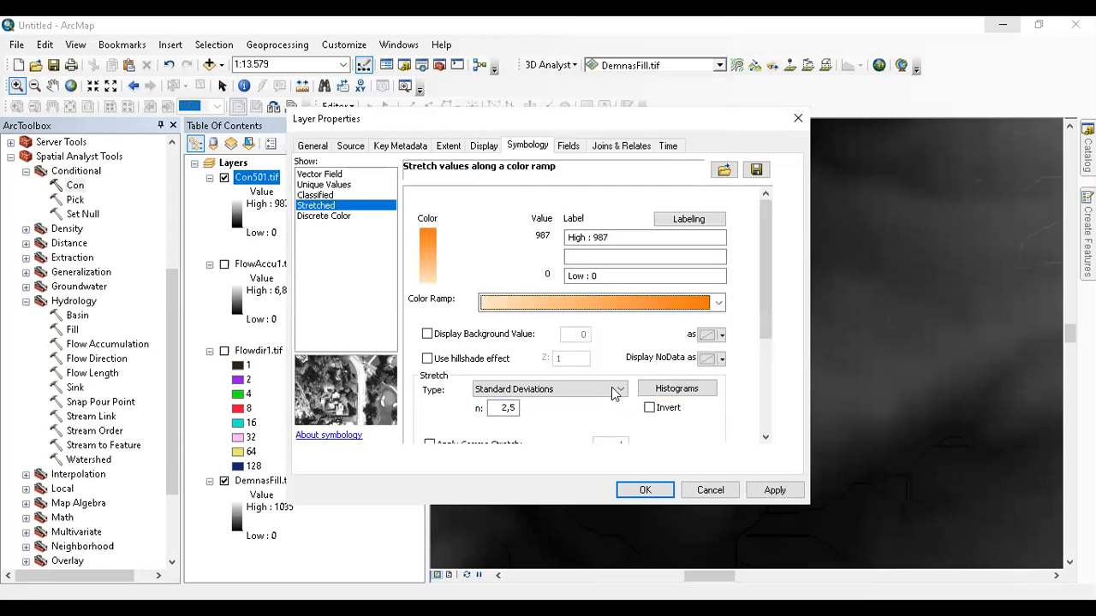
left_click(644, 490)
- Compare the Con501.tif streams with the DemnasFill.tif terrain at different scales, switching the stream layer's visibility off and on
scroll(722, 379, "down", 1)
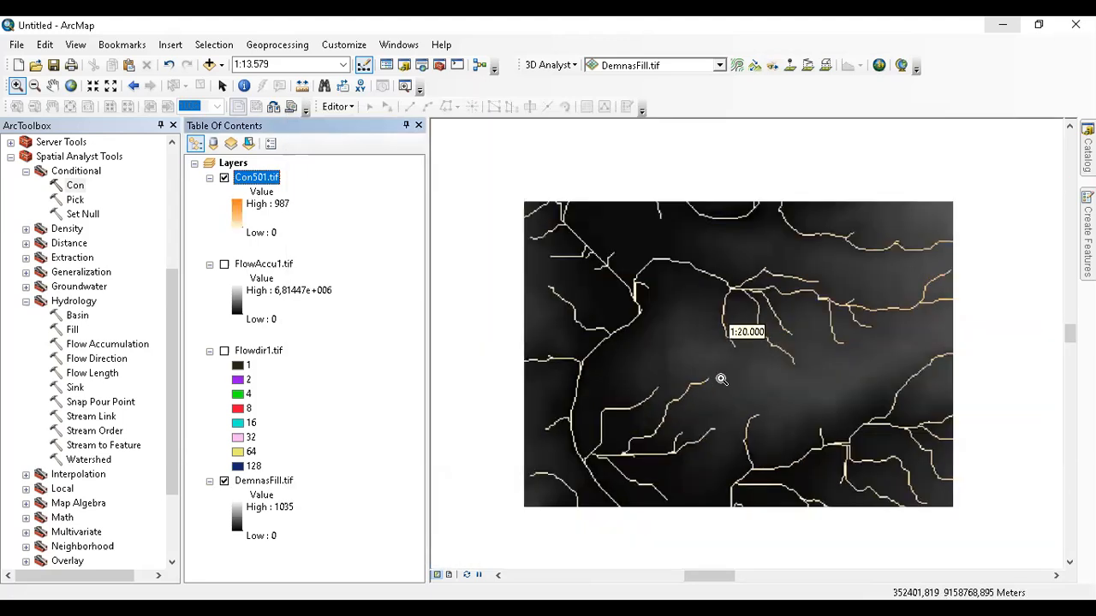
scroll(721, 379, "down", 2)
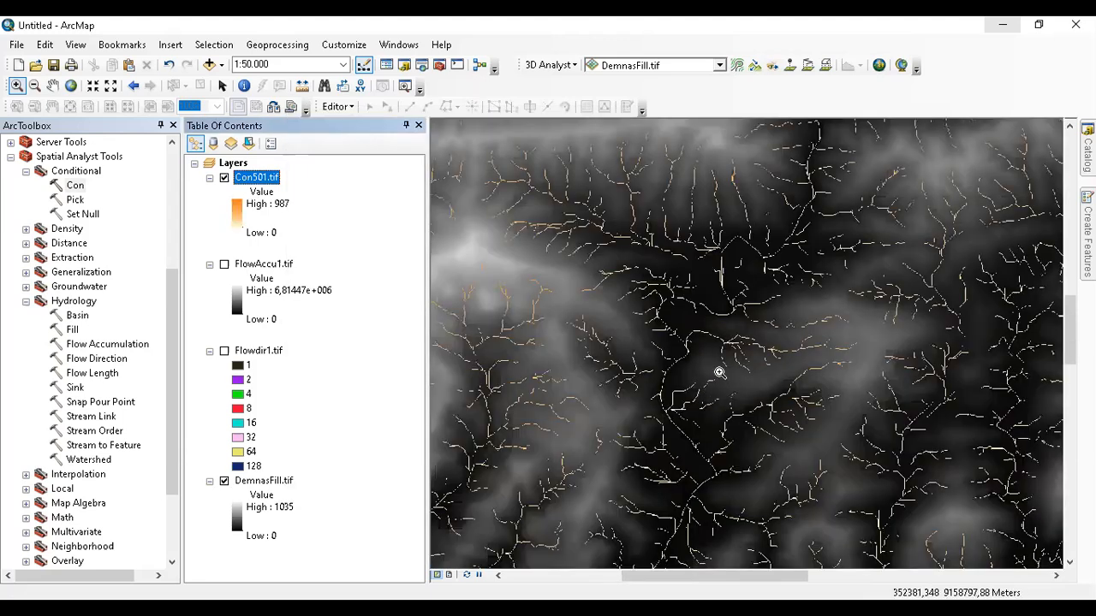
left_click(224, 178)
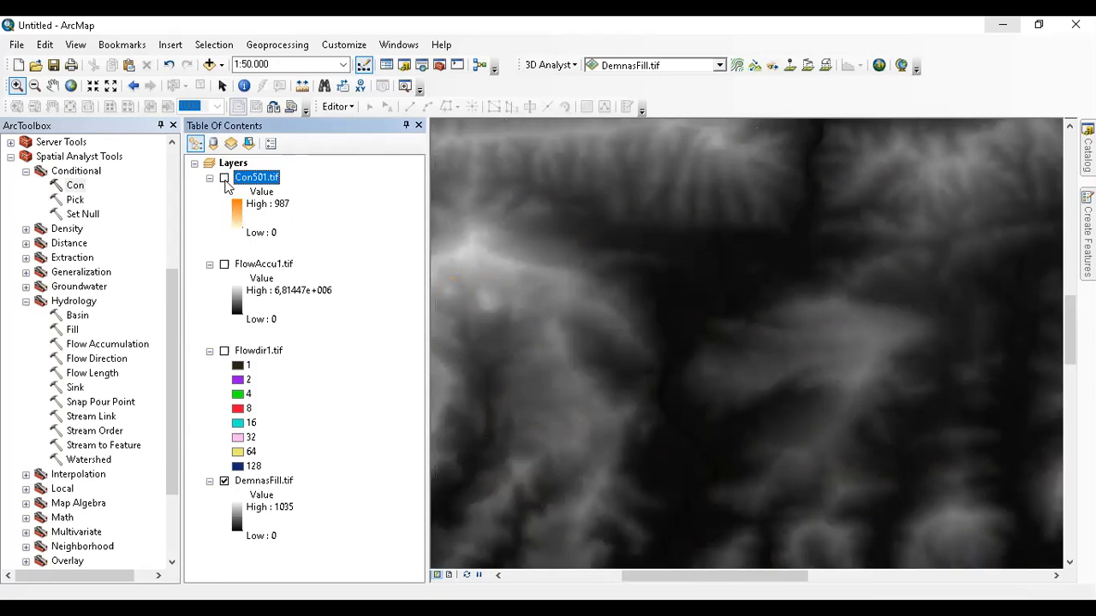
scroll(758, 428, "up", 2)
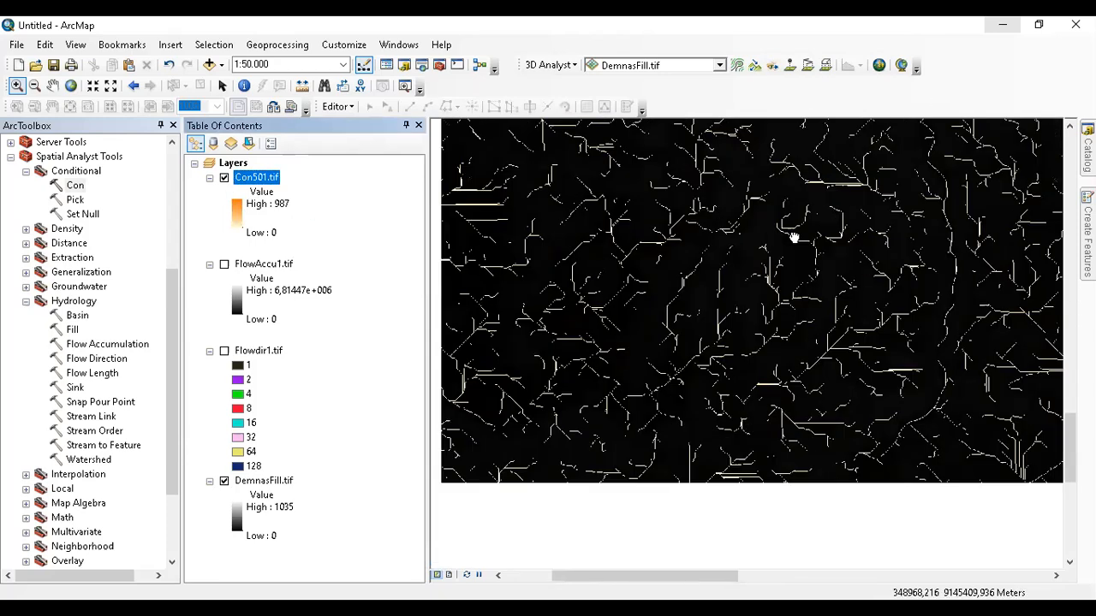
scroll(827, 313, "up", 3)
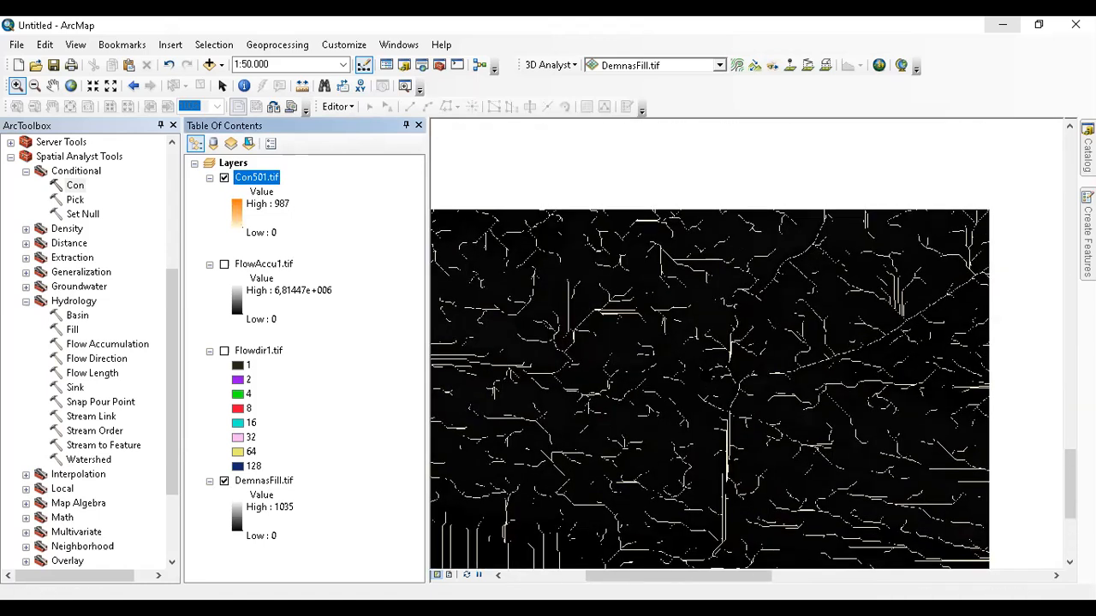
left_click_drag(706, 279, 860, 399)
scroll(759, 377, "down", 3)
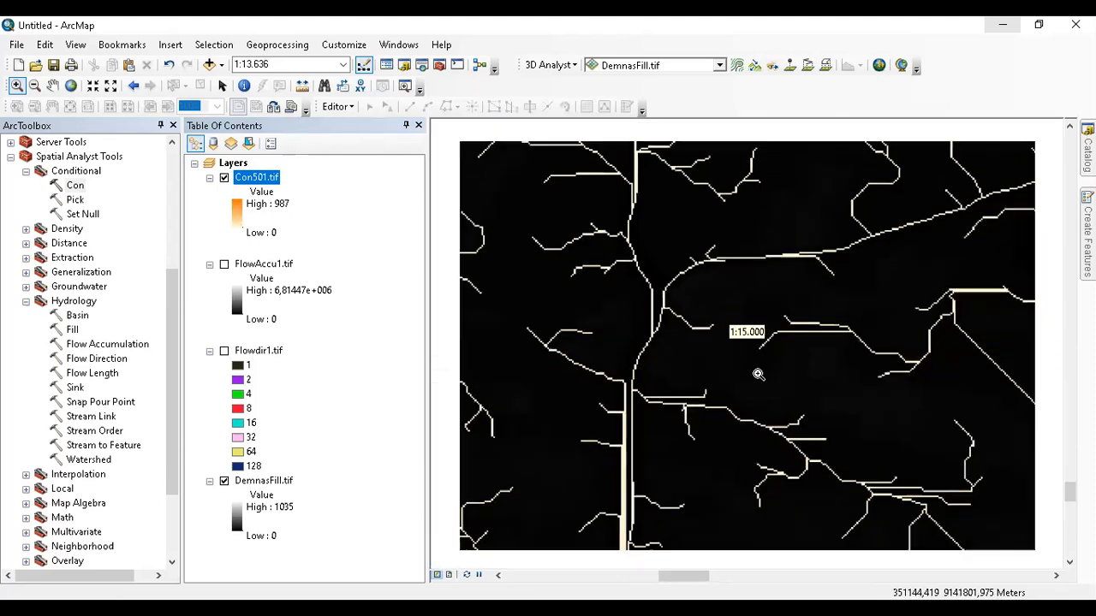
scroll(759, 378, "down", 2)
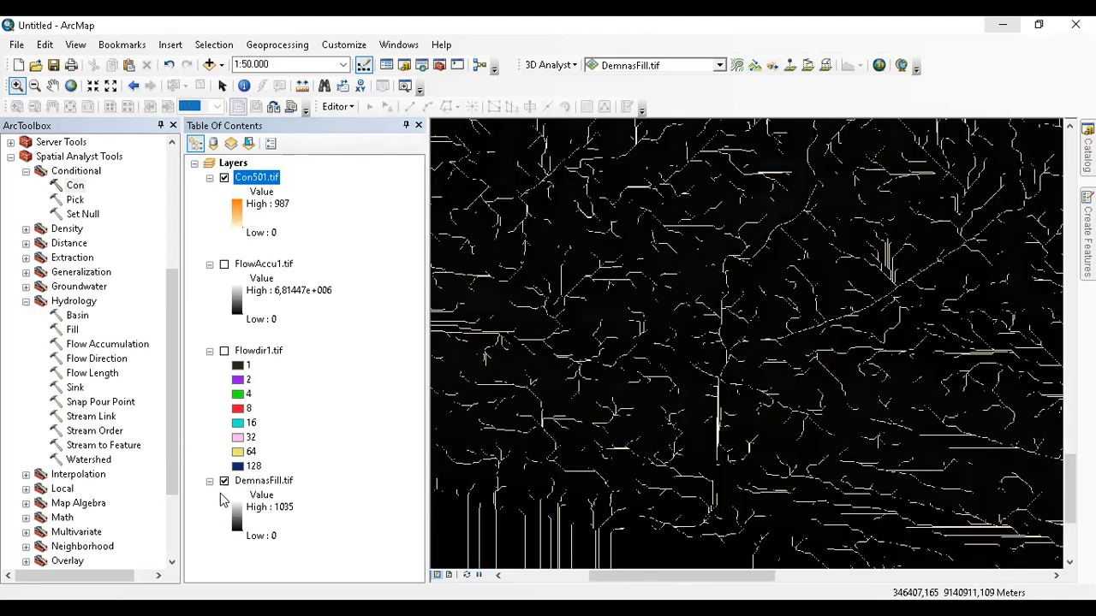
- Hide the DemnasFill.tif layer and zoom the map to the extent of Con501.tif
left_click(224, 481)
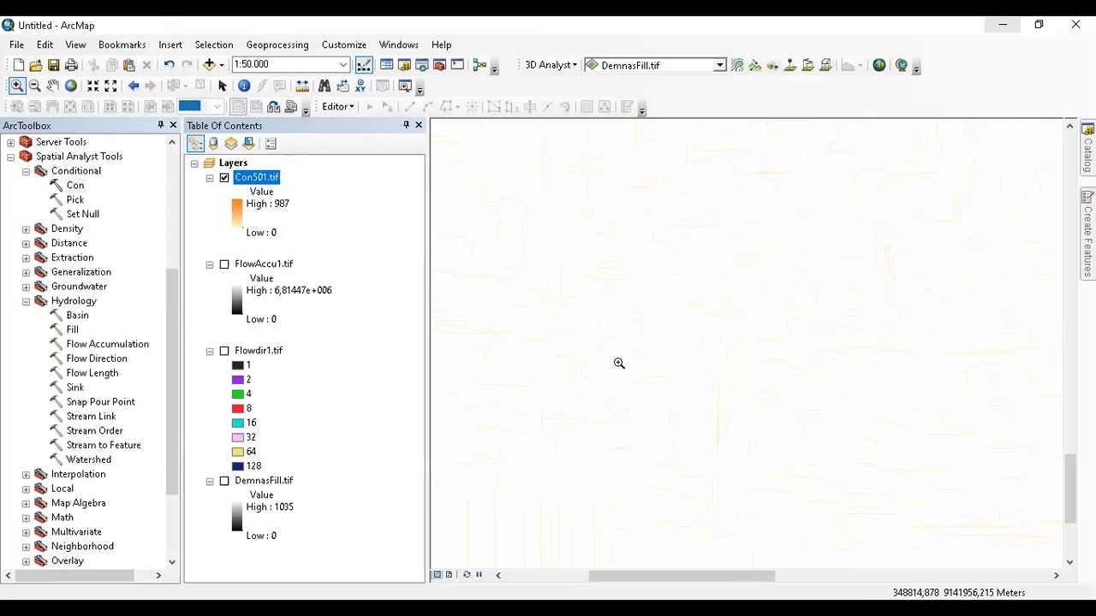
left_click_drag(561, 210, 736, 565)
right_click(241, 181)
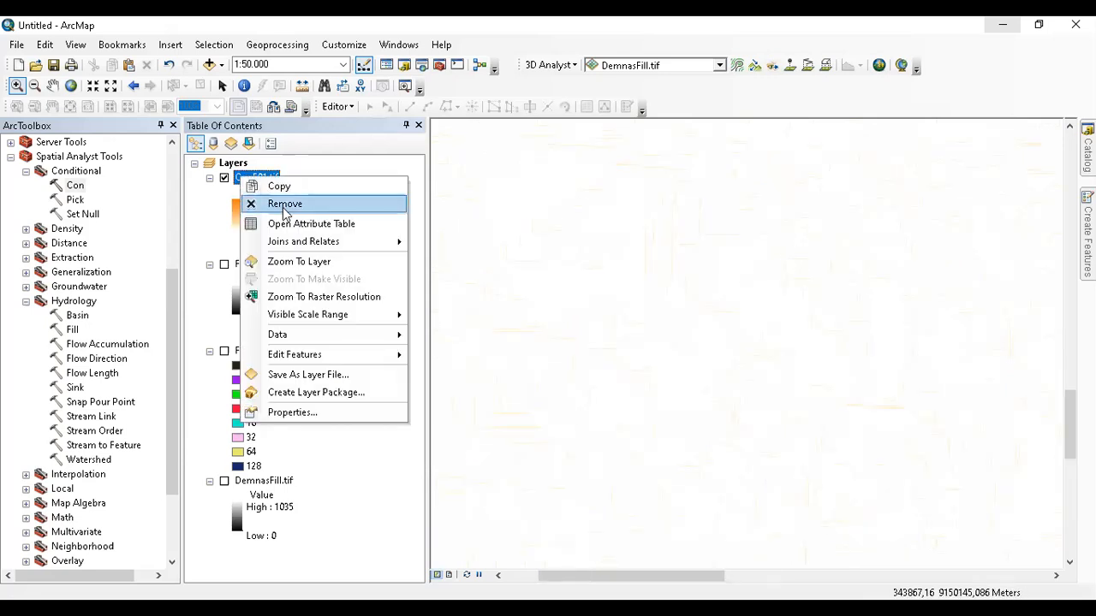
left_click(286, 260)
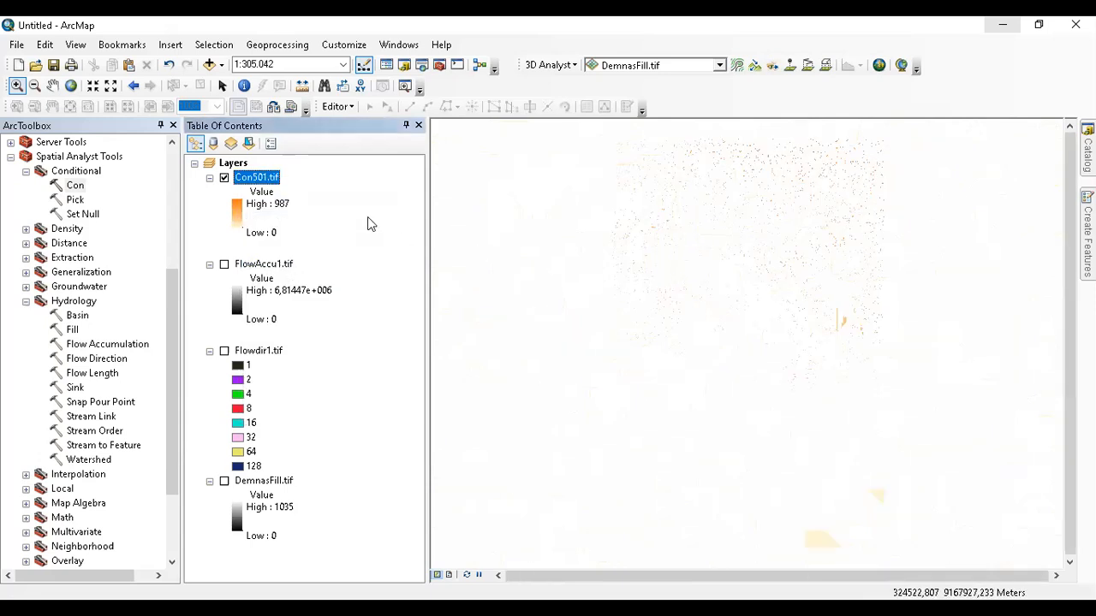
double_click(257, 178)
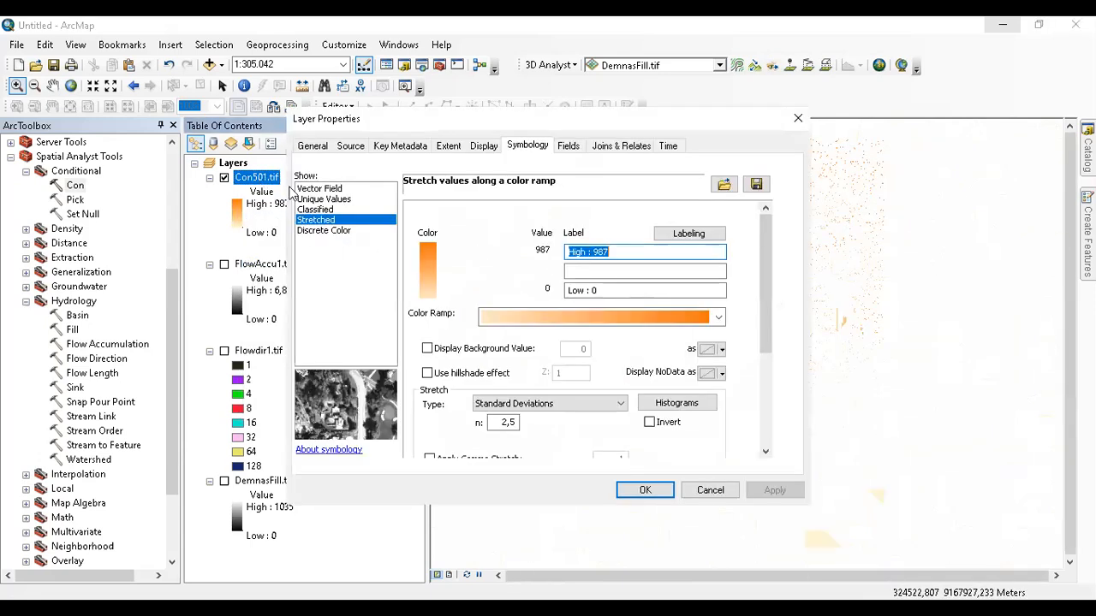
left_click(562, 316)
scroll(582, 239, "down", 5)
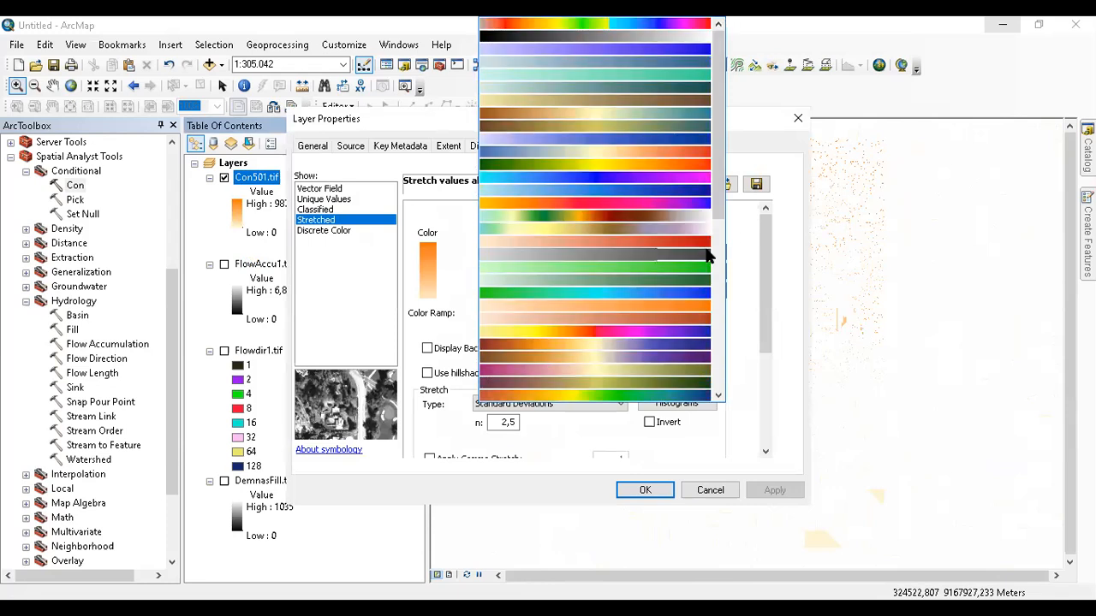
left_click(742, 231)
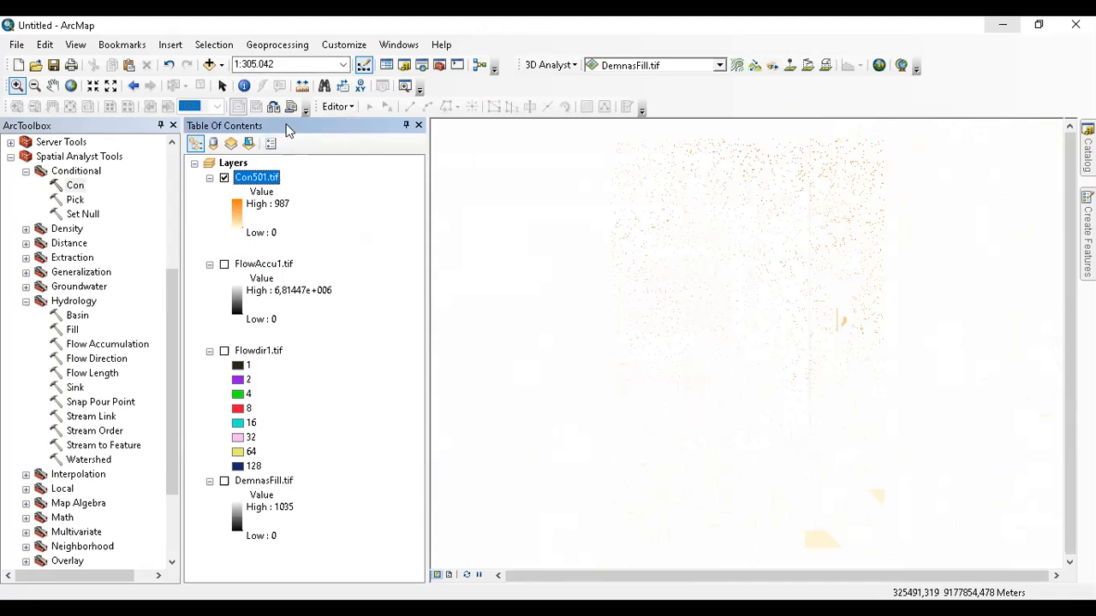
- Add the Imagery basemap beneath the rasters and zoom the map to the extent of Con501.tif
left_click(222, 66)
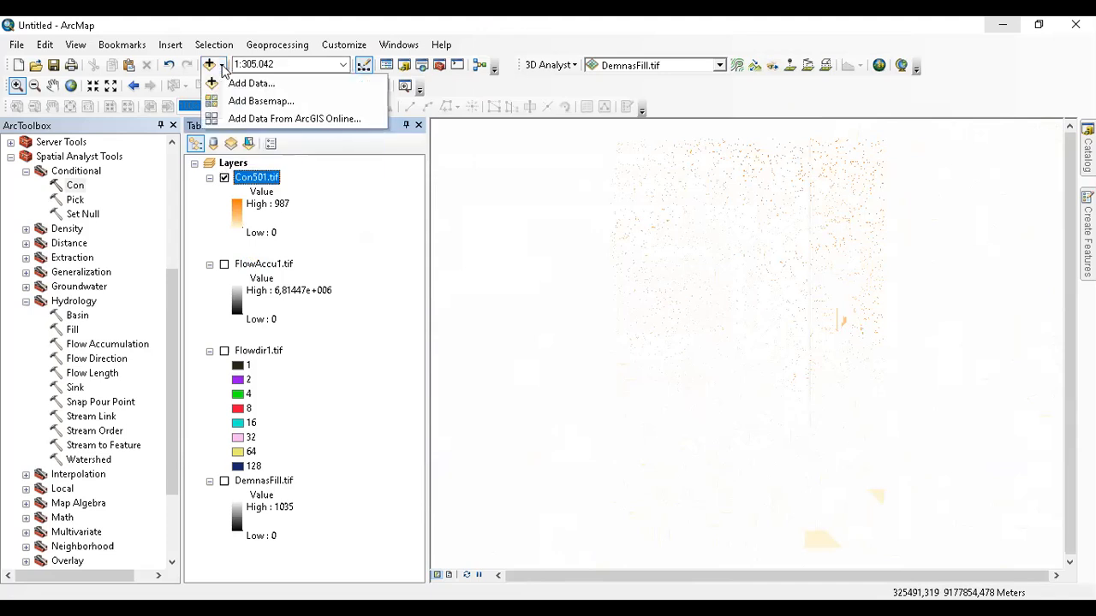
left_click(228, 99)
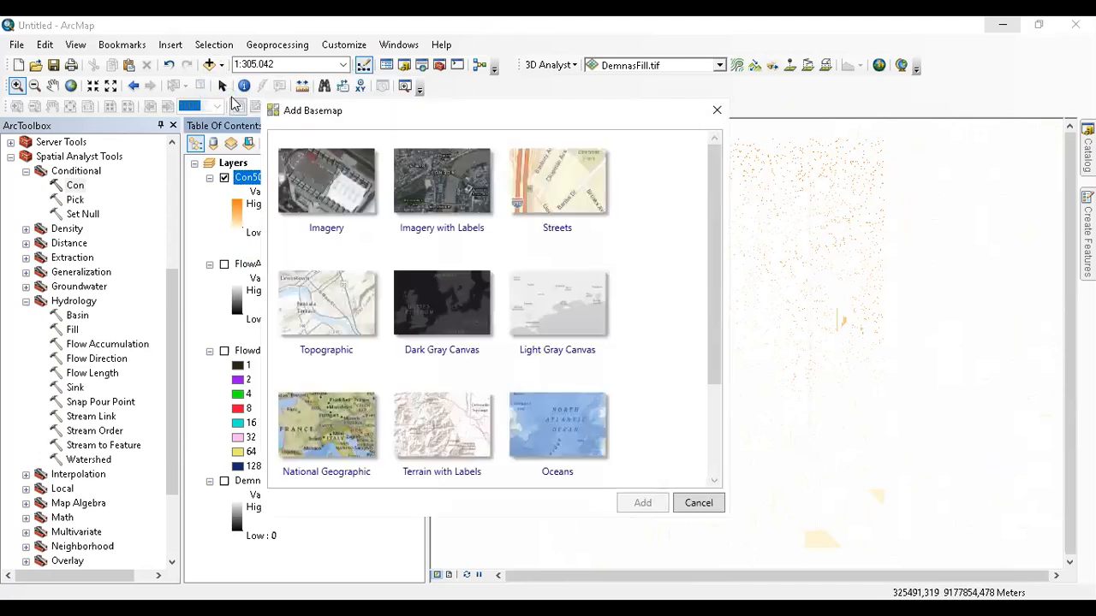
left_click(299, 202)
left_click(640, 507)
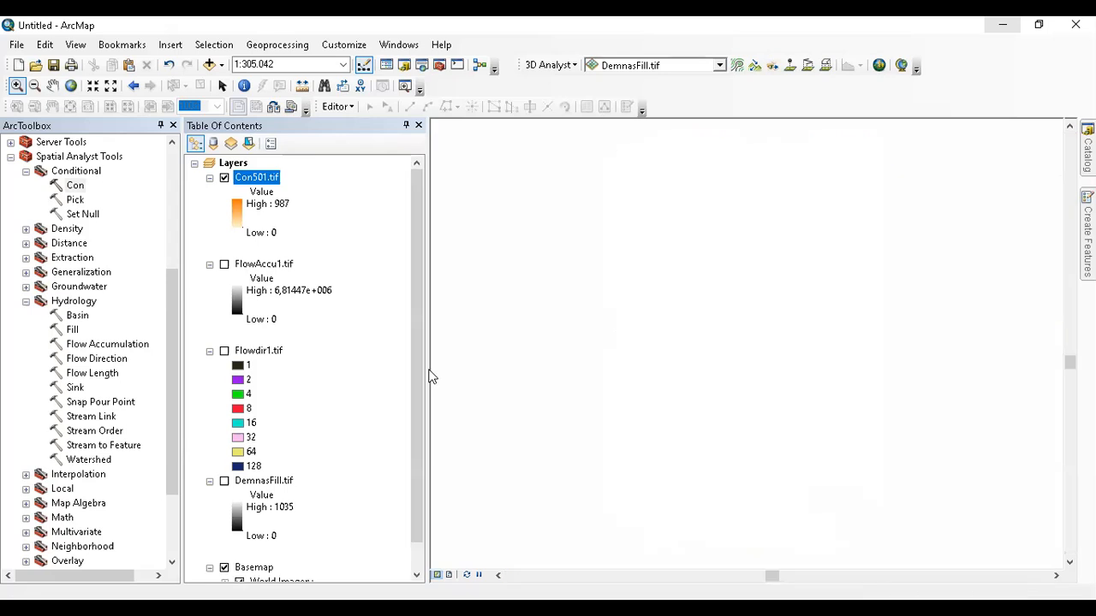
left_click_drag(418, 327, 288, 500)
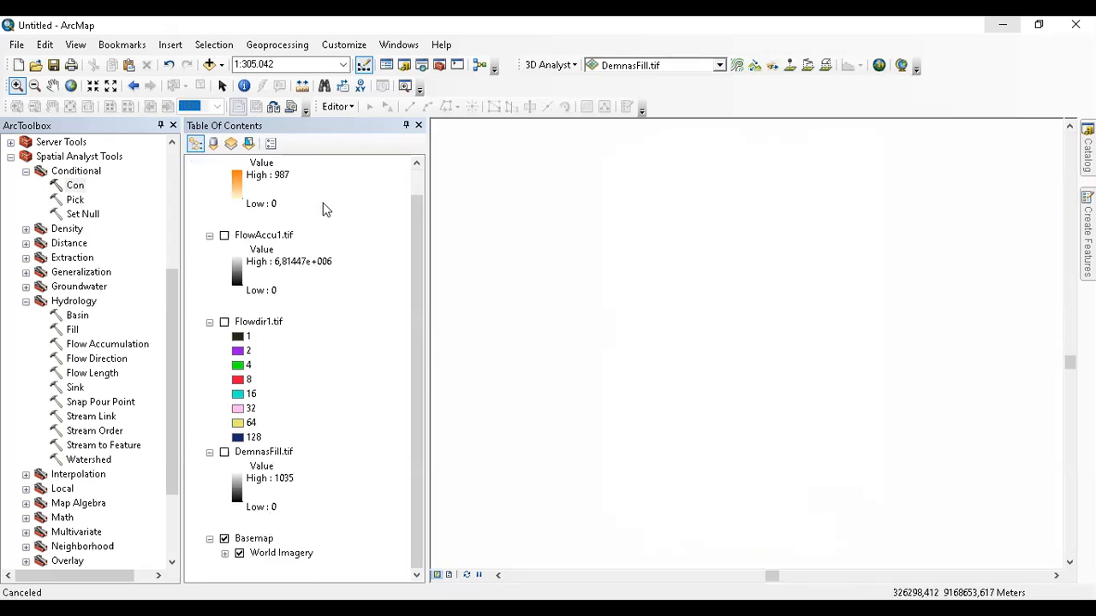
left_click(422, 172)
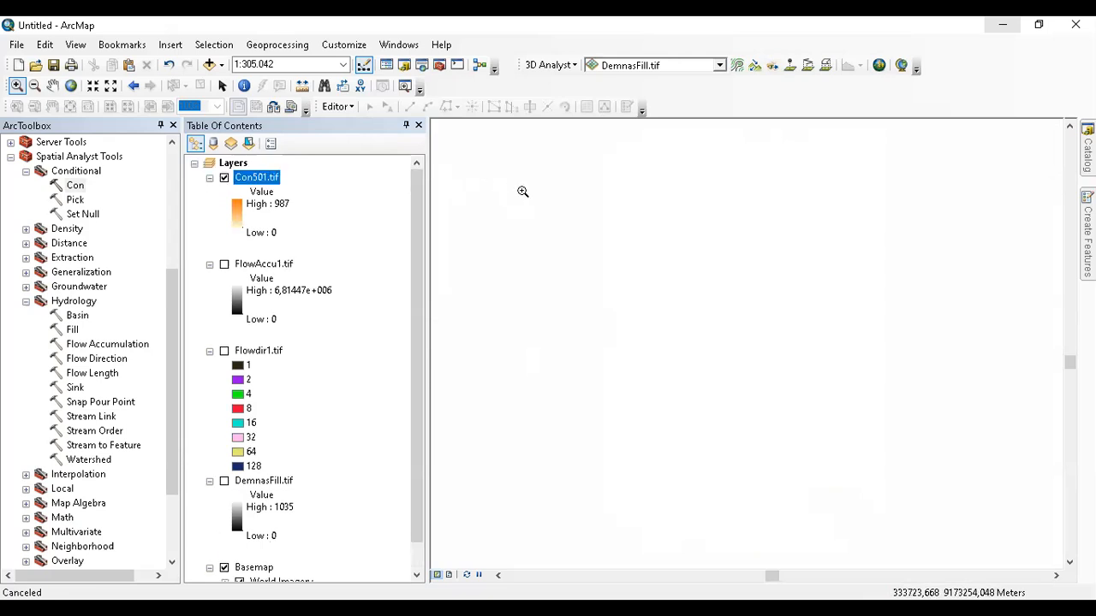
right_click(259, 180)
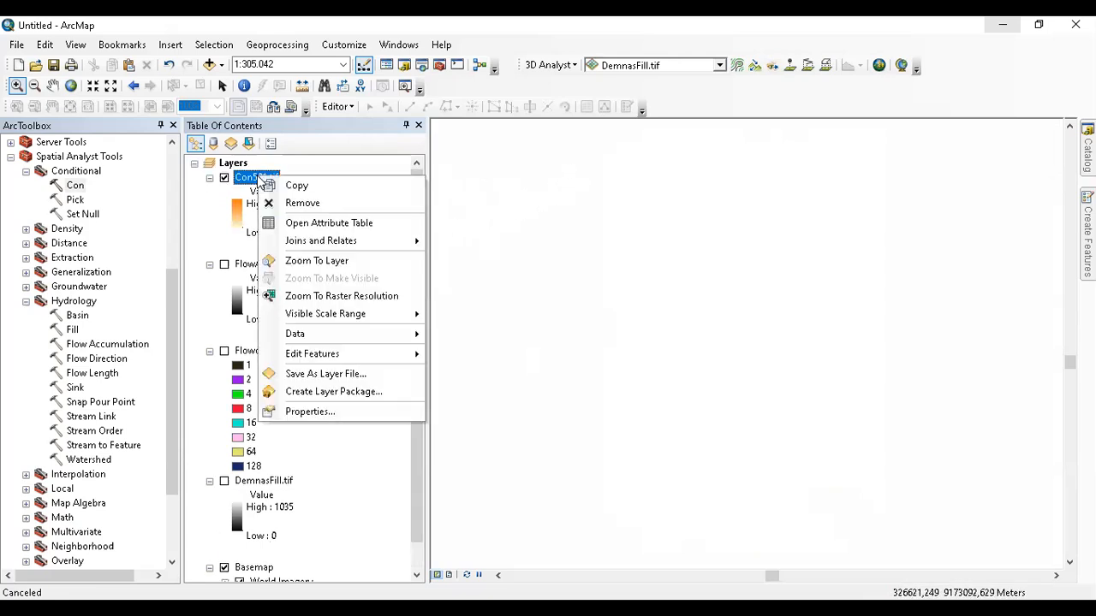
left_click(318, 260)
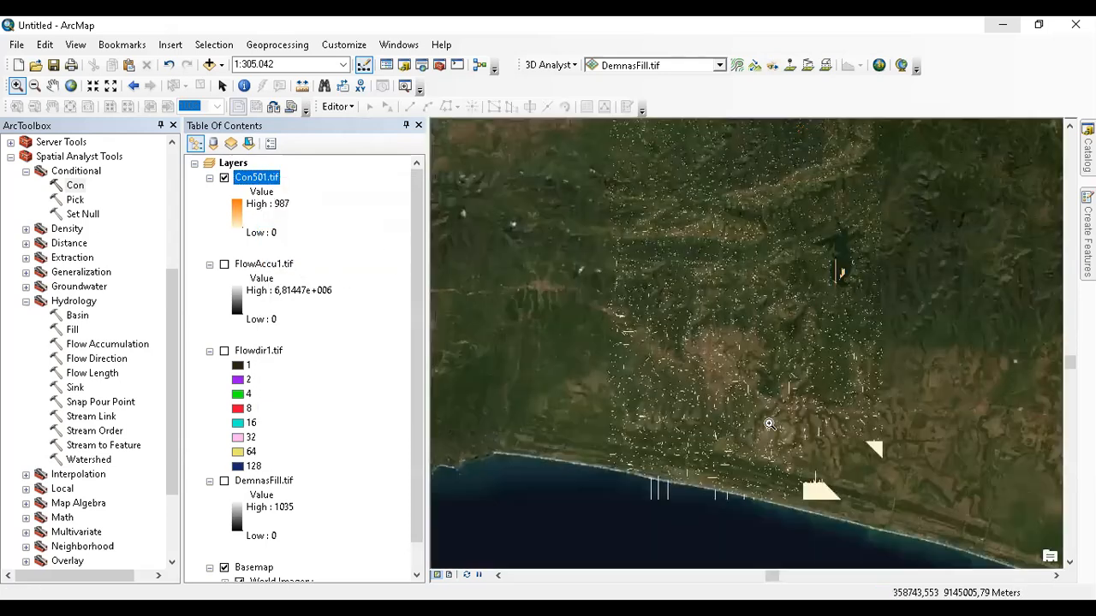
- Compare the Con501.tif streams with the rivers on the satellite imagery, following the main river northward at close scale
left_click_drag(737, 355, 763, 451)
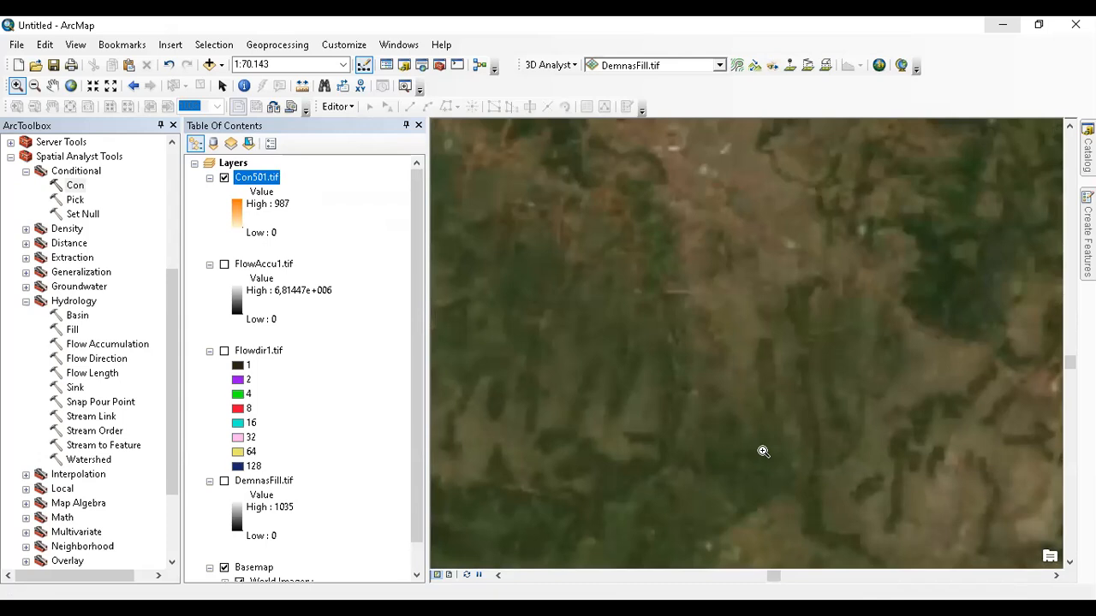
left_click_drag(796, 430, 810, 224)
left_click_drag(588, 353, 737, 451)
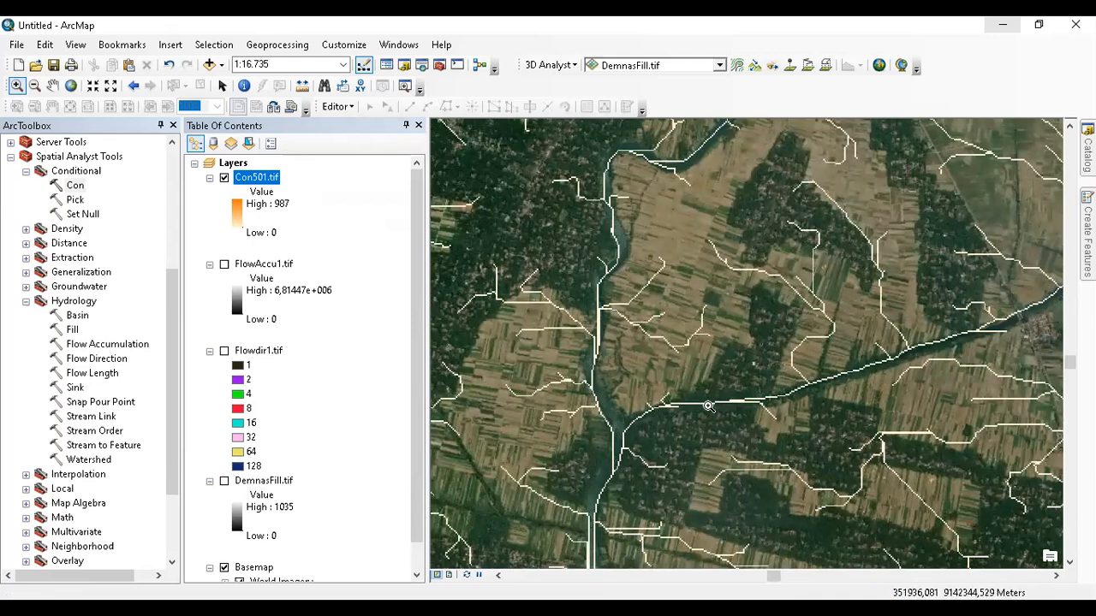
left_click_drag(734, 233, 715, 511)
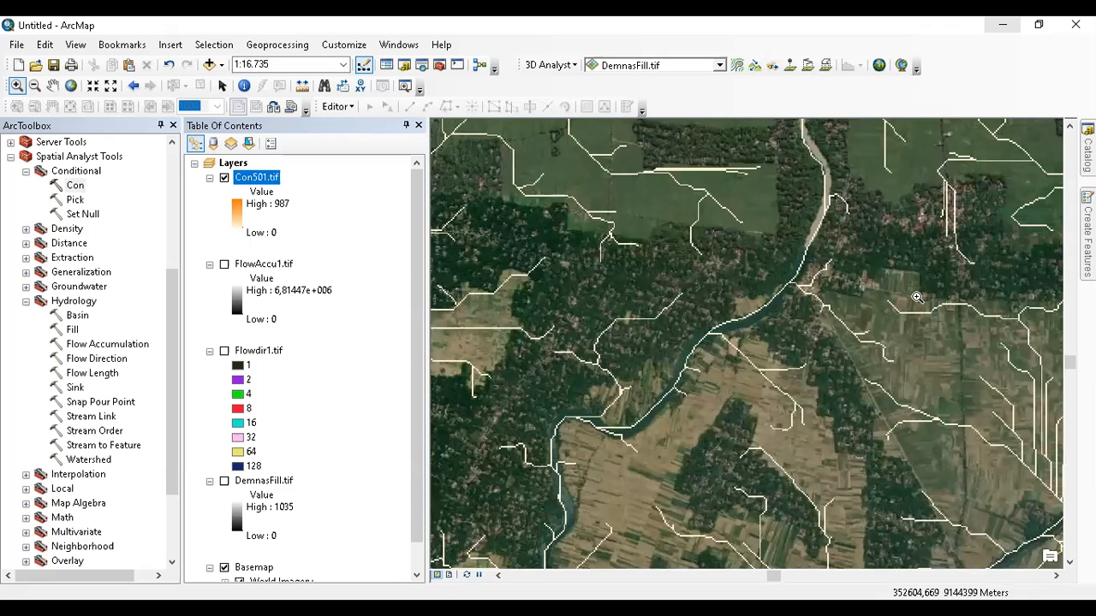
left_click_drag(825, 357, 810, 543)
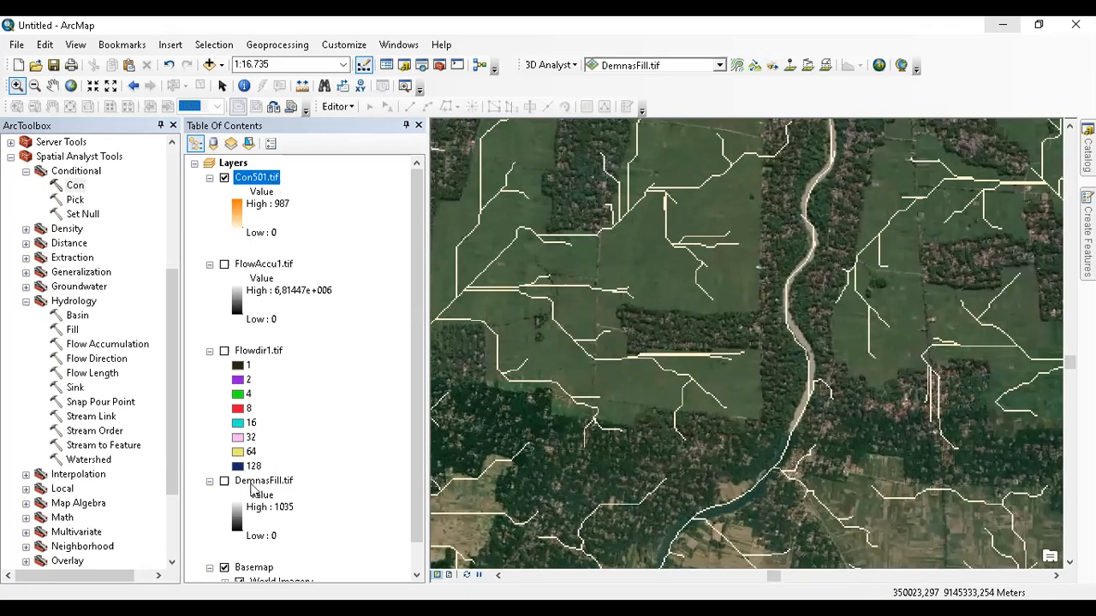
- Hide the basemap and apply a black-to-white color ramp to the stretched Con501.tif symbology
left_click(224, 568)
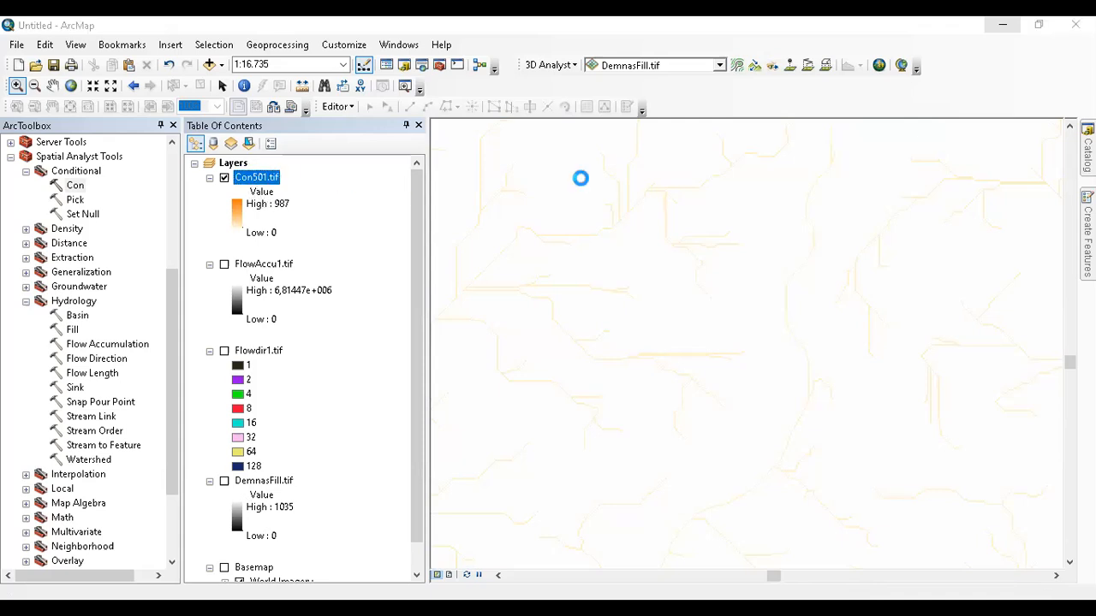
left_click(595, 317)
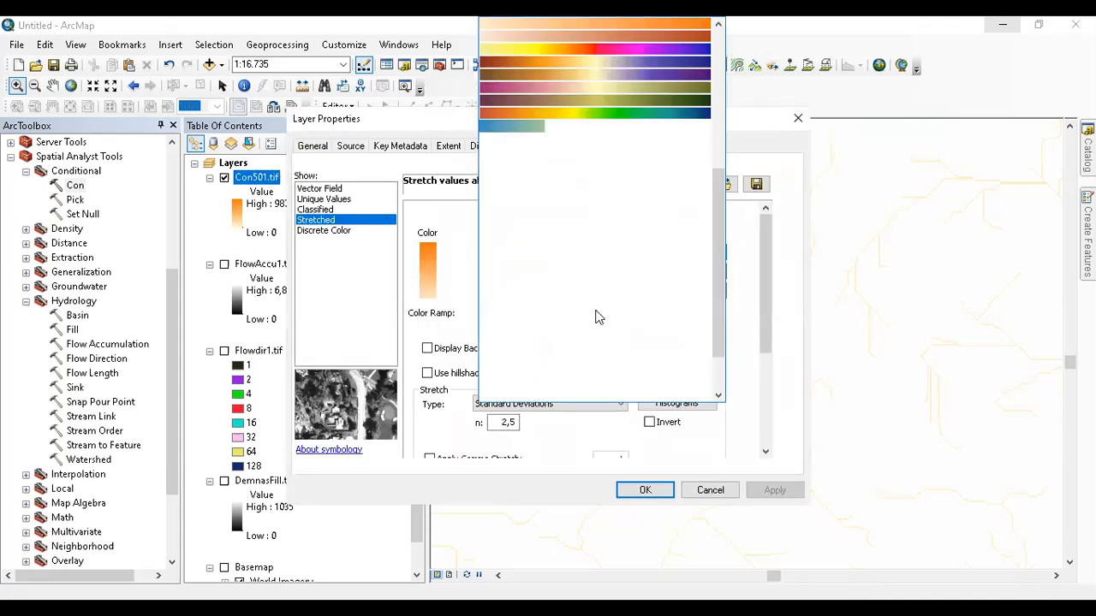
left_click(618, 37)
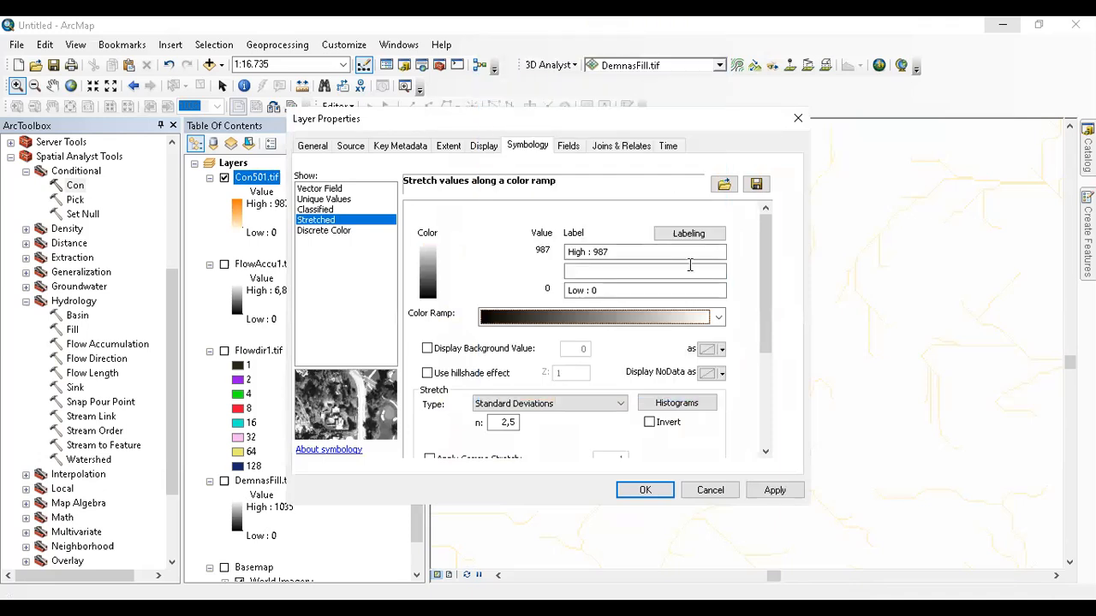
left_click(645, 489)
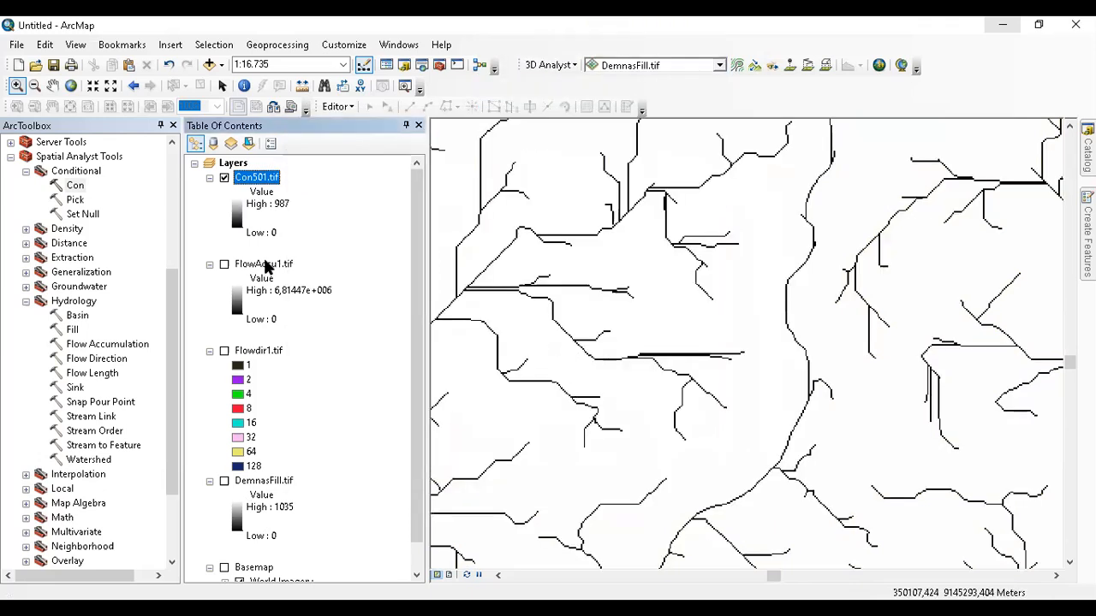
- Set up the Con tool with FlowAccu1.tif as conditional raster, expression VALUE>1000 and DemnasFill.tif as true raster
left_click(75, 185)
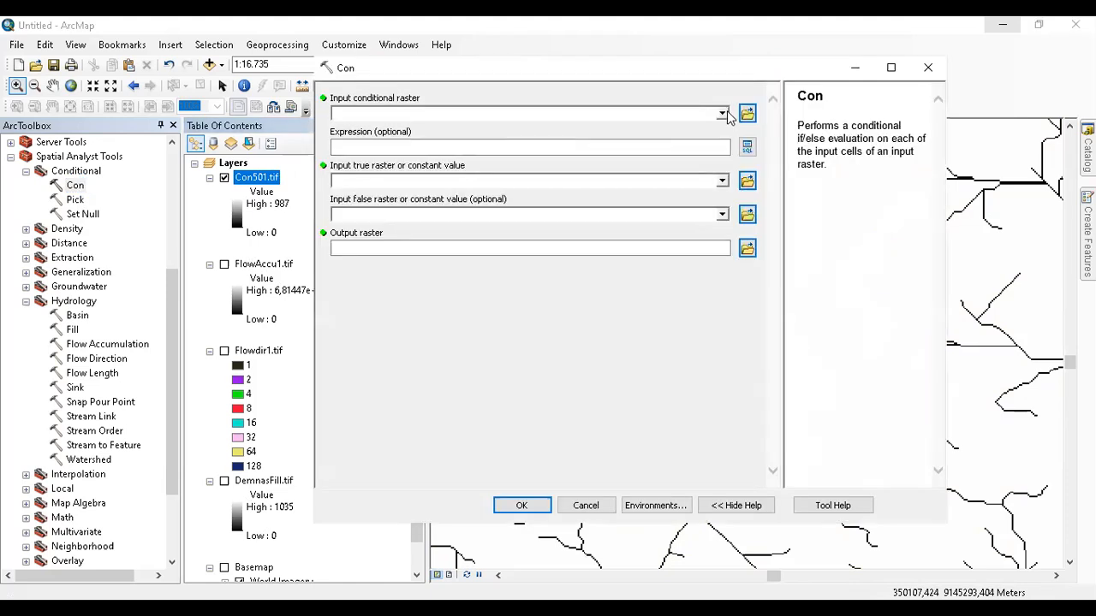
left_click(722, 114)
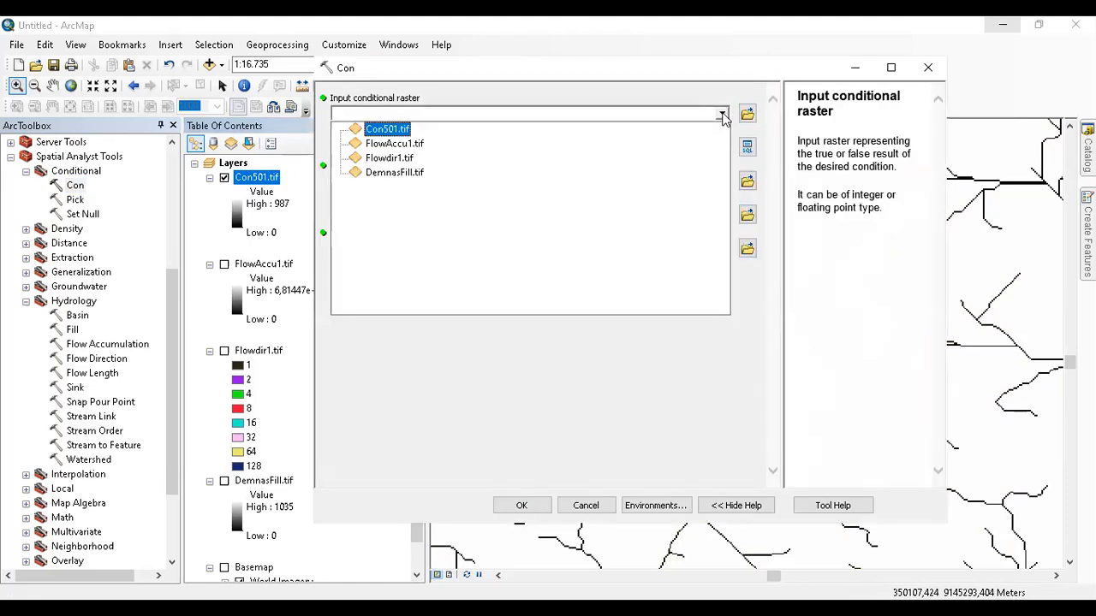
left_click(416, 143)
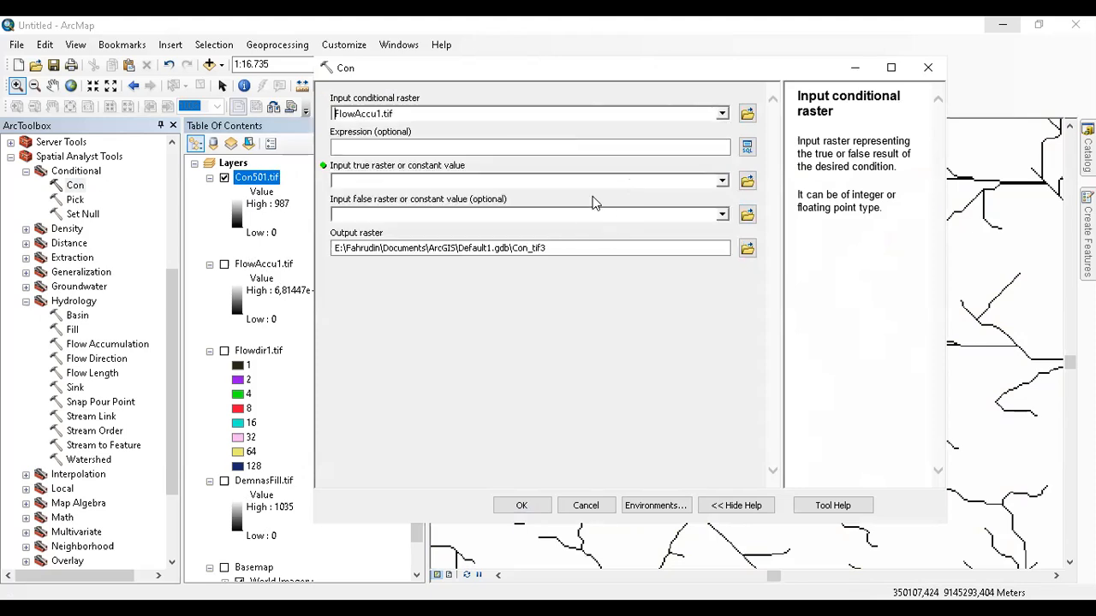
left_click(723, 184)
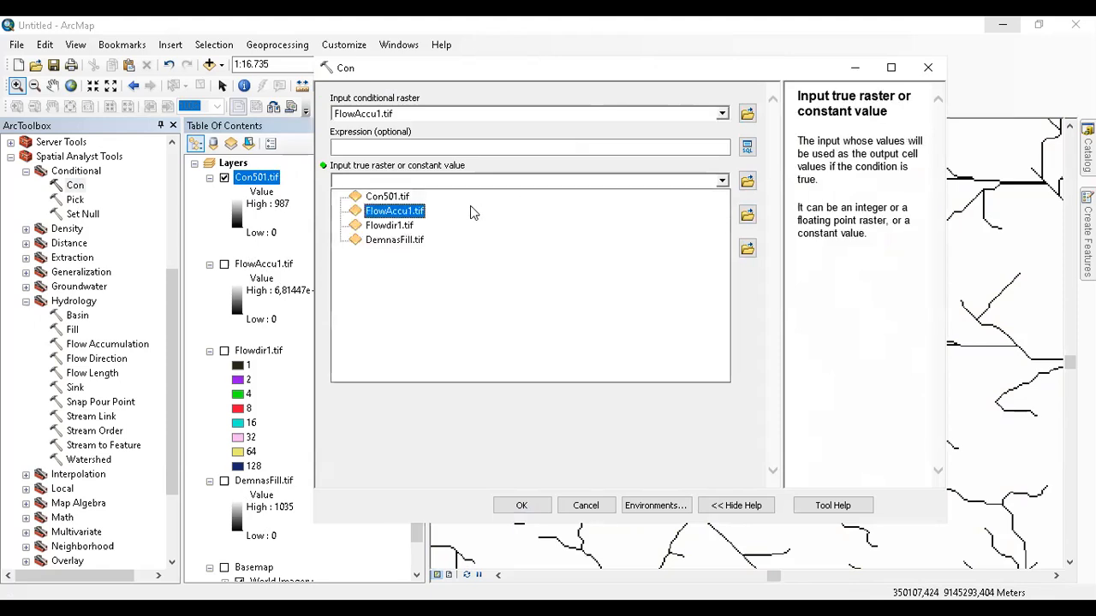
left_click(394, 239)
left_click(451, 146)
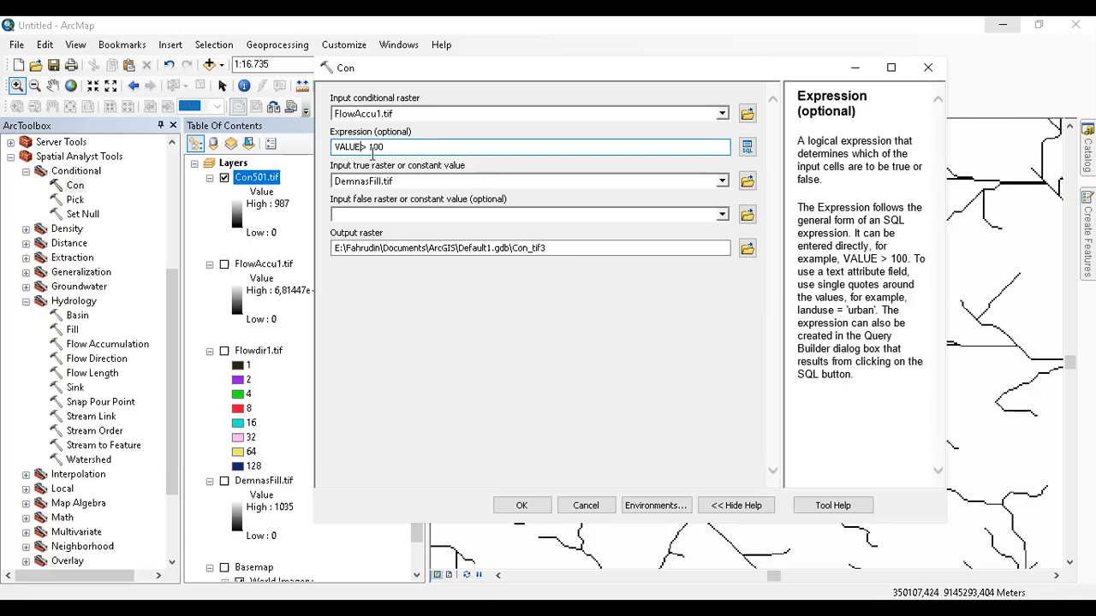
key("BackSpace")
double_click(374, 146)
left_click(386, 146)
- Set the Con output raster to Con1000.tif in the Pola Aliran folder and run the tool
left_click(745, 248)
left_click(476, 231)
left_click(530, 377)
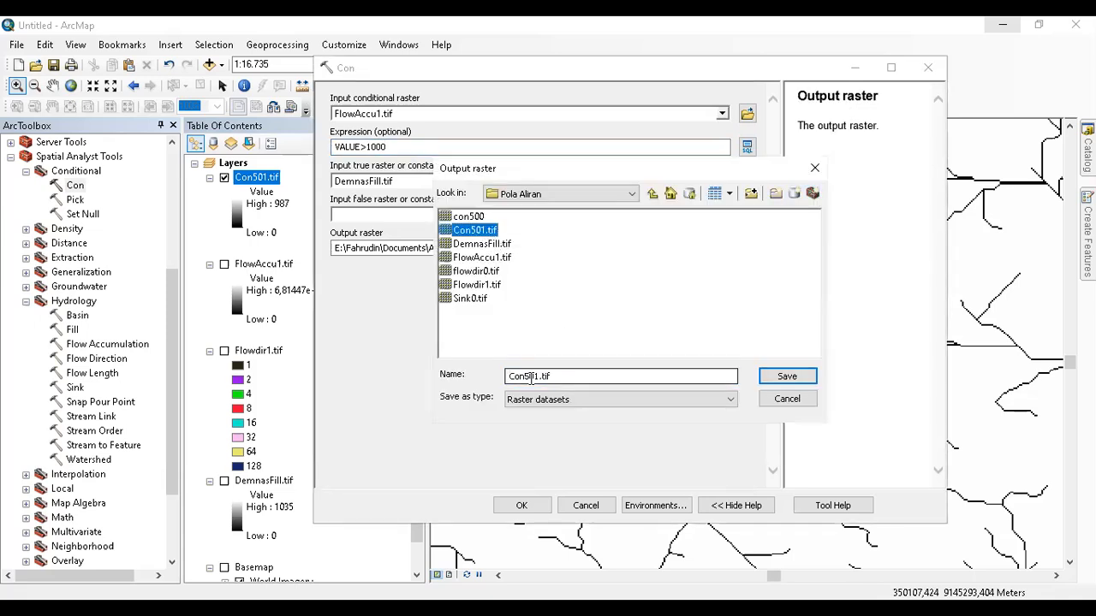
left_click_drag(526, 378, 582, 390)
type("1000")
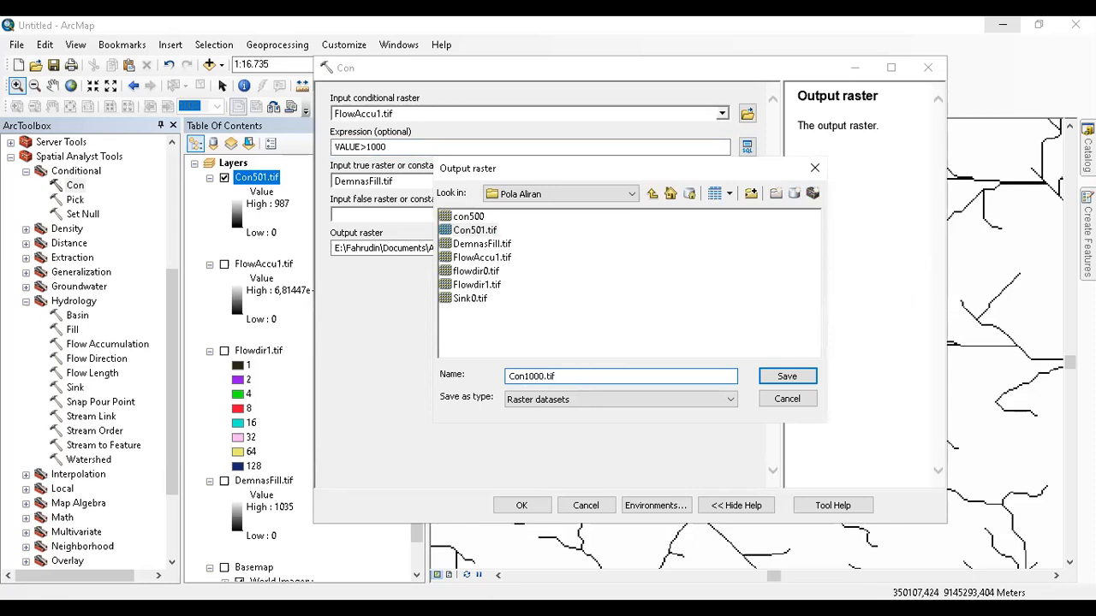
type(".tif")
key("Return")
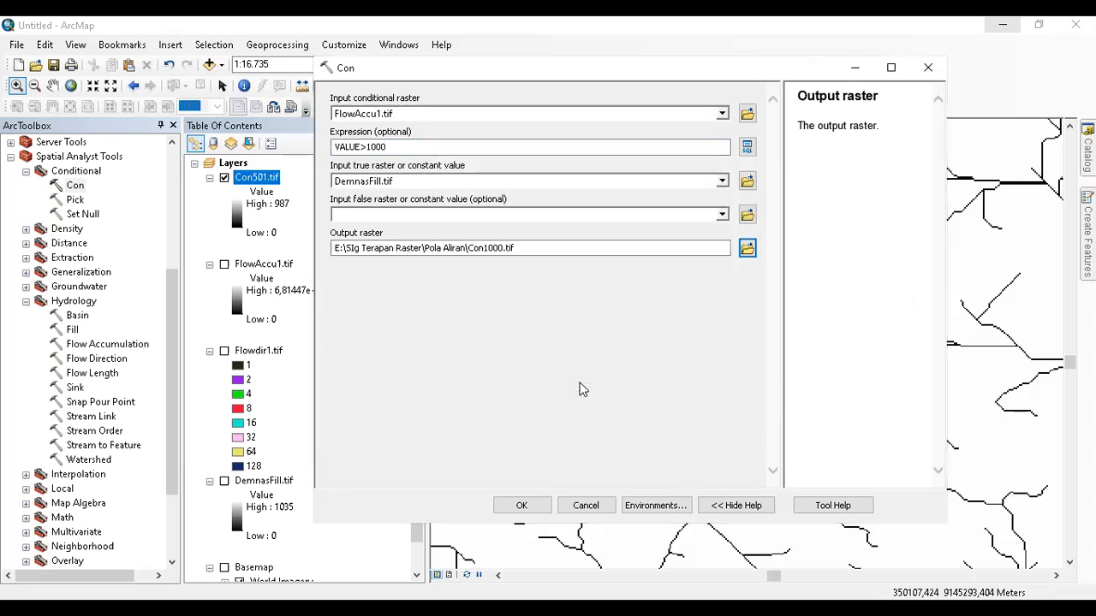
left_click(535, 505)
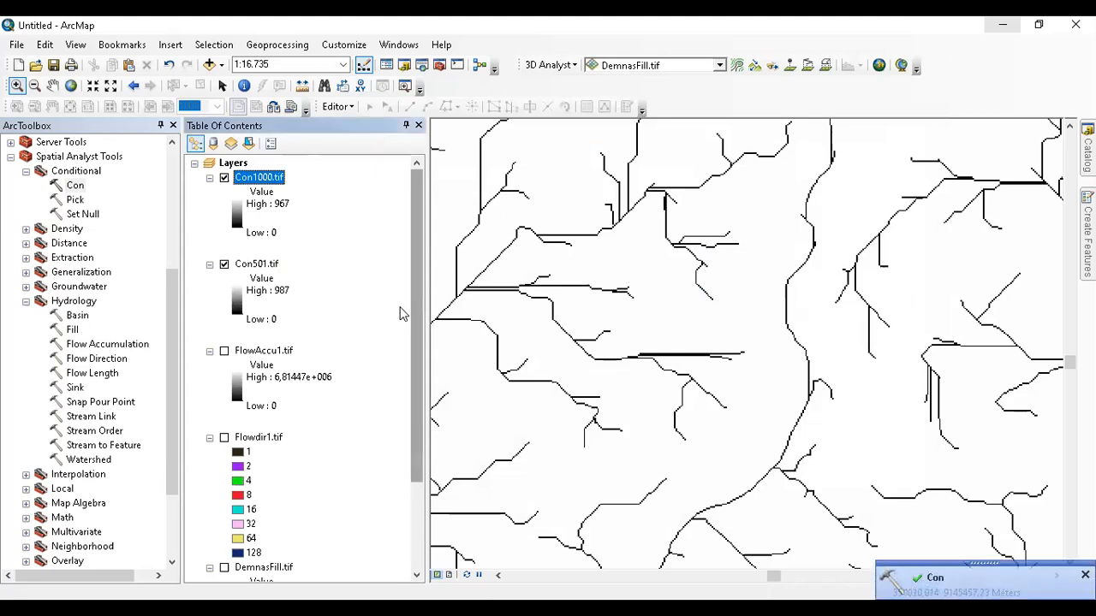
- Apply an orange-red-magenta-blue color ramp to the stretched Con1000.tif symbology
scroll(285, 387, "down", 3)
scroll(285, 387, "up", 3)
scroll(285, 387, "down", 3)
scroll(285, 387, "up", 3)
scroll(469, 227, "up", 5)
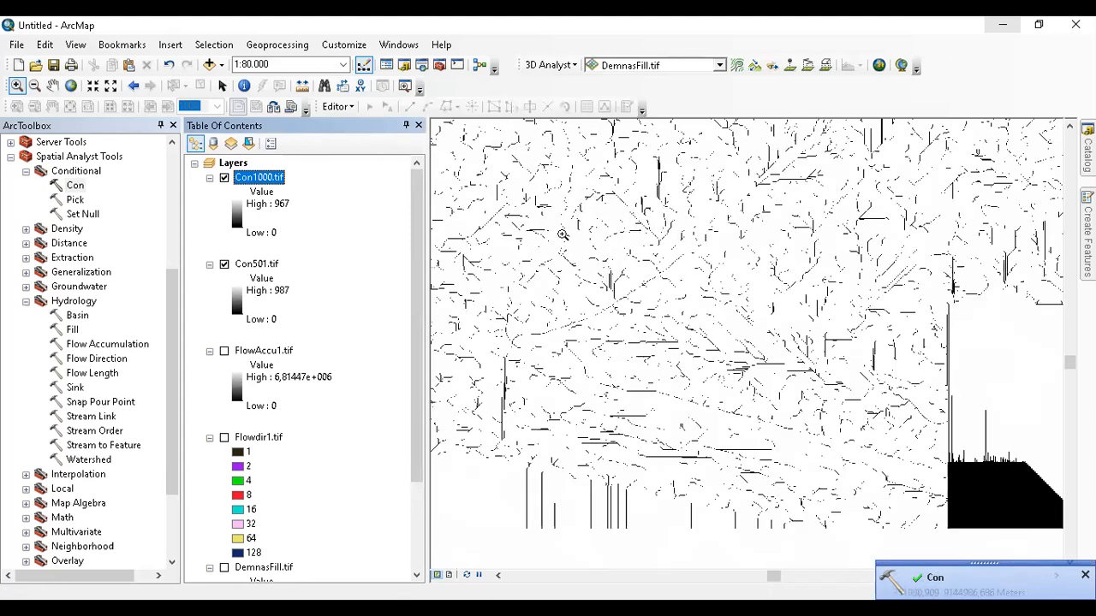
right_click(261, 184)
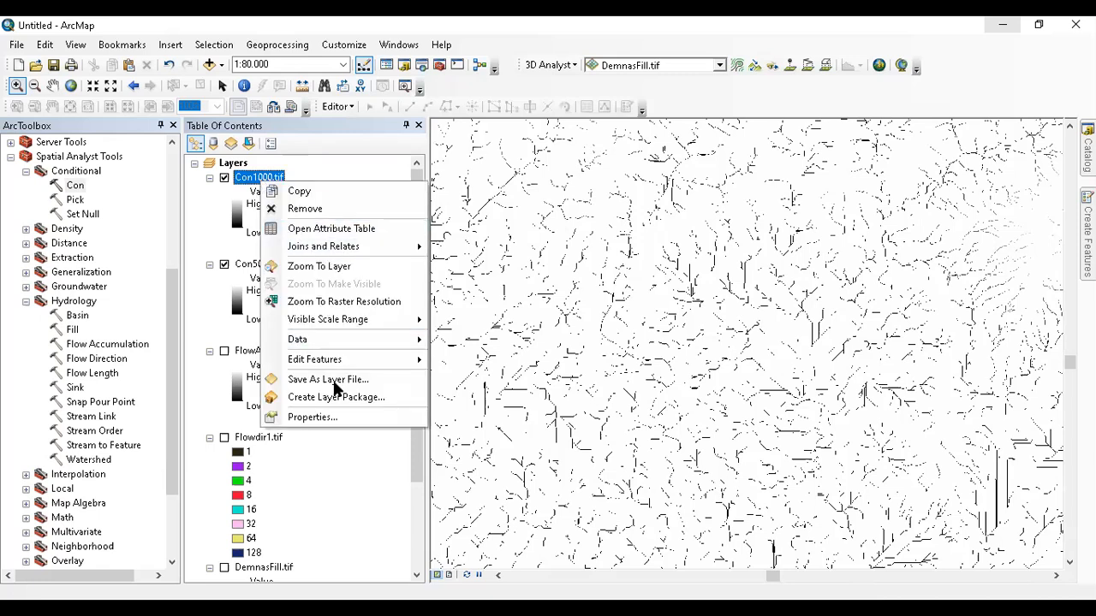
left_click(335, 420)
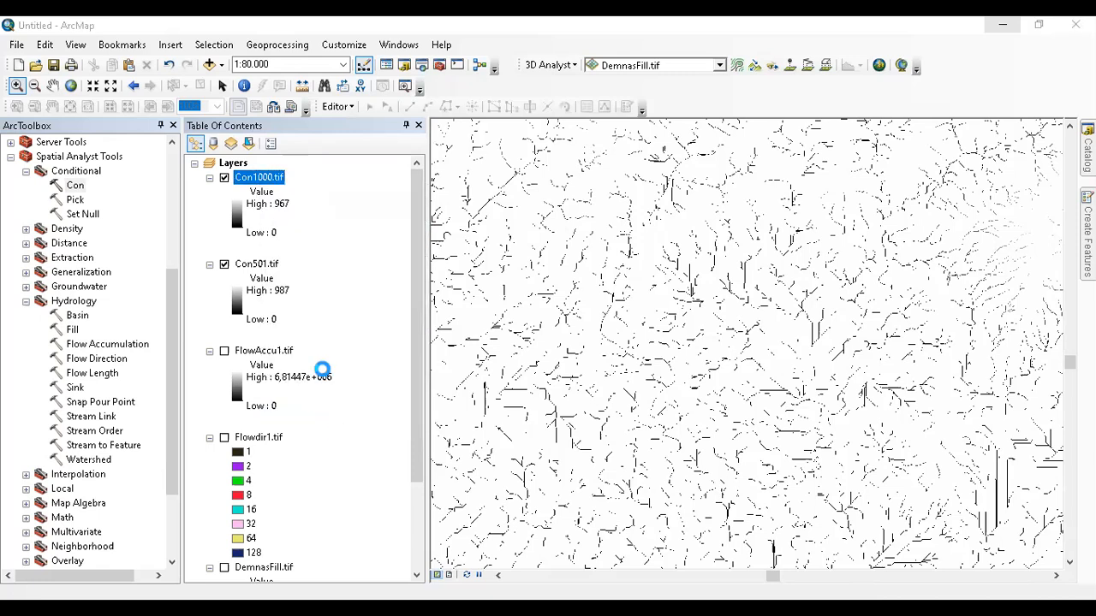
left_click(550, 313)
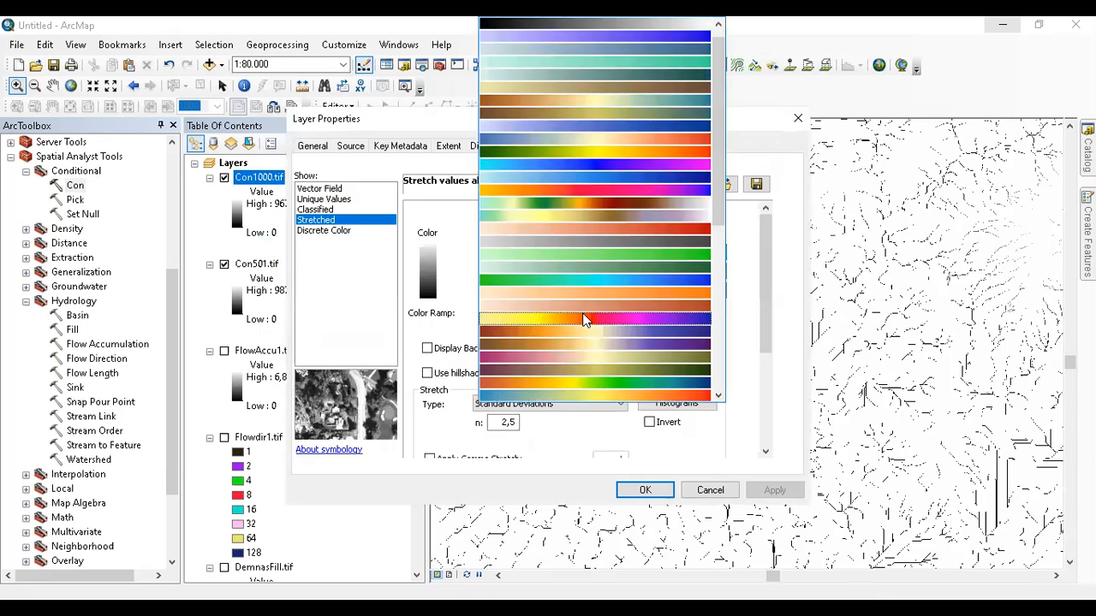
left_click(635, 189)
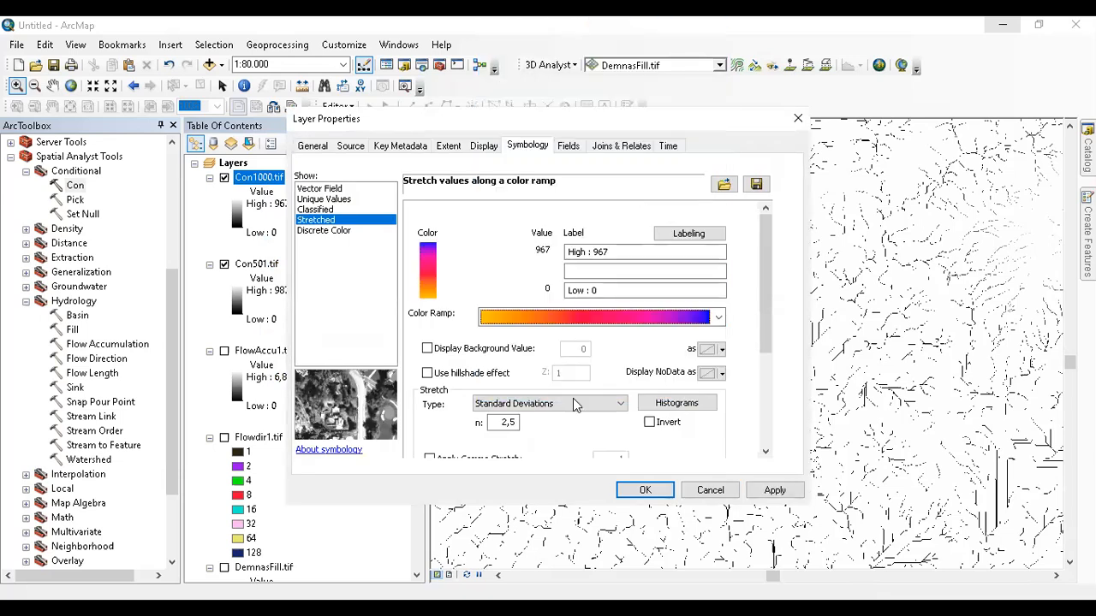
left_click(626, 491)
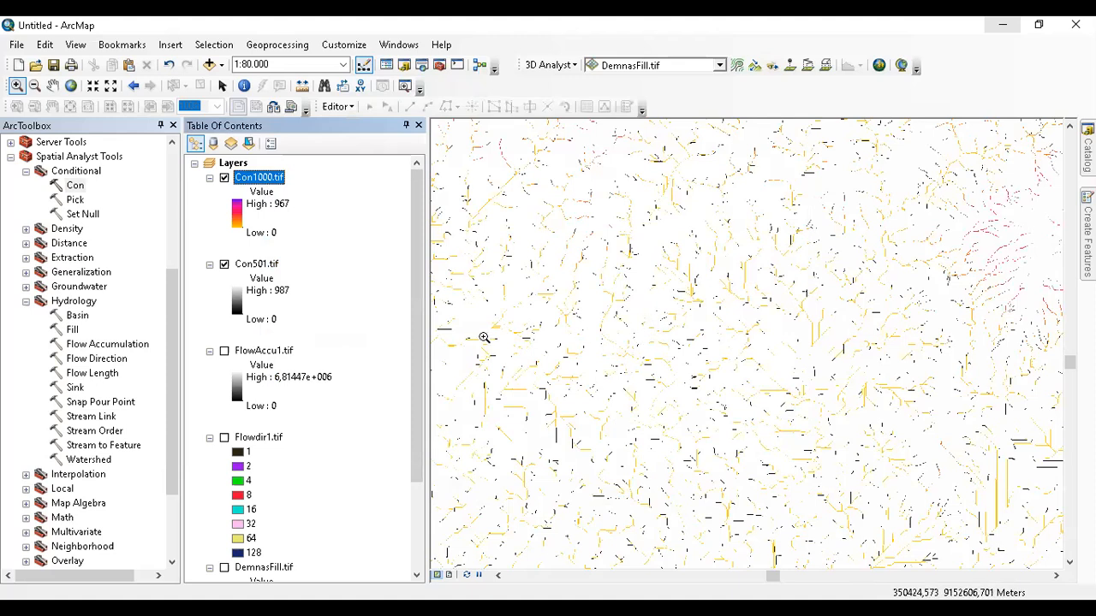
- Compare the stream density of Con1000.tif and Con501.tif at different scales, switching each layer's visibility off and on
left_click(443, 229)
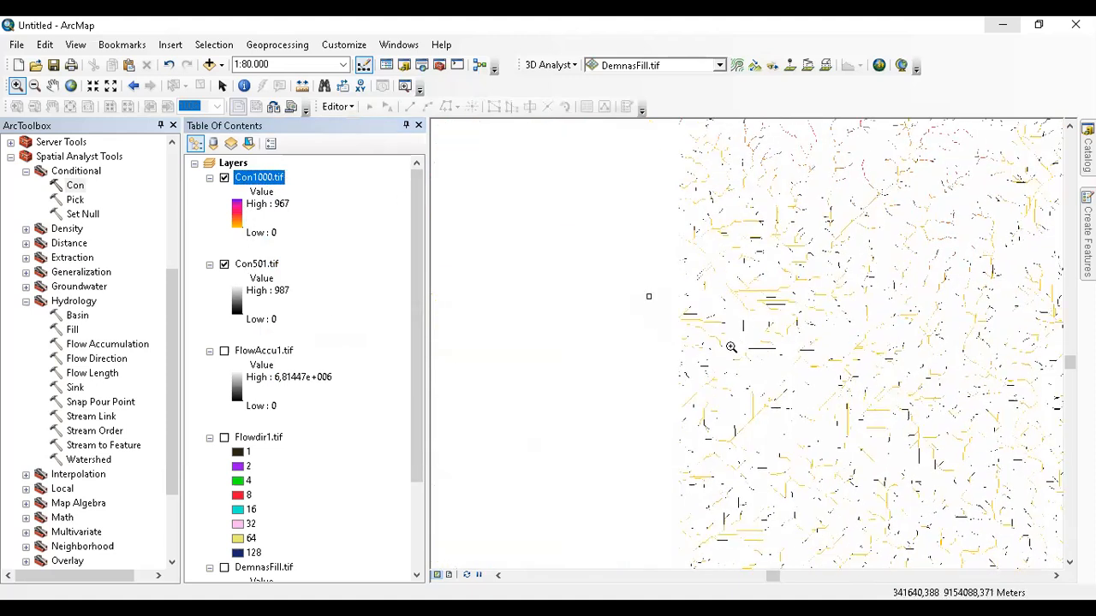
left_click(731, 346)
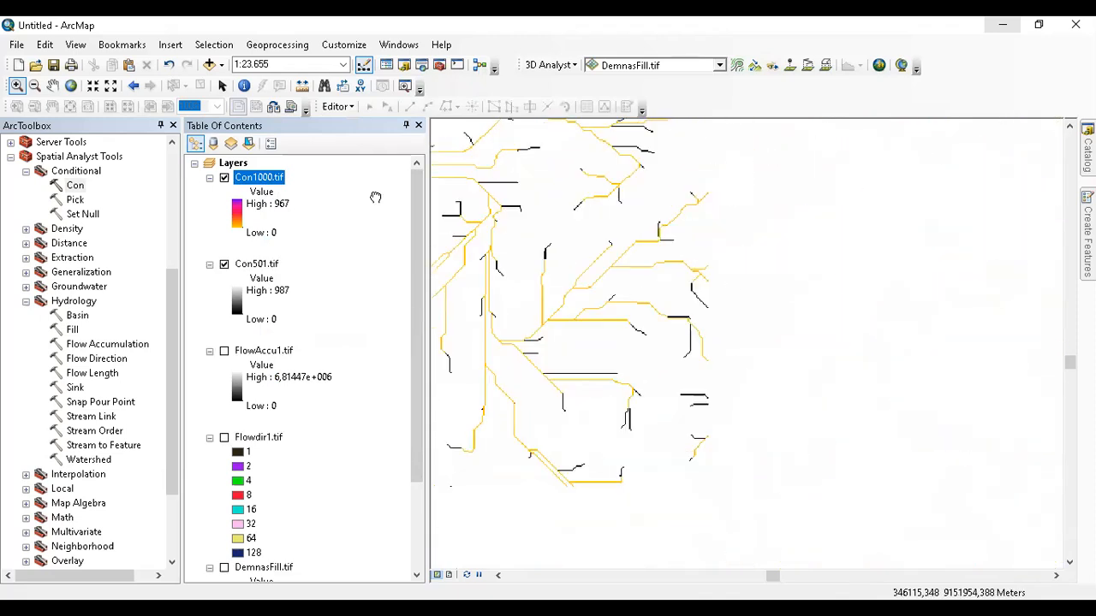
left_click(223, 178)
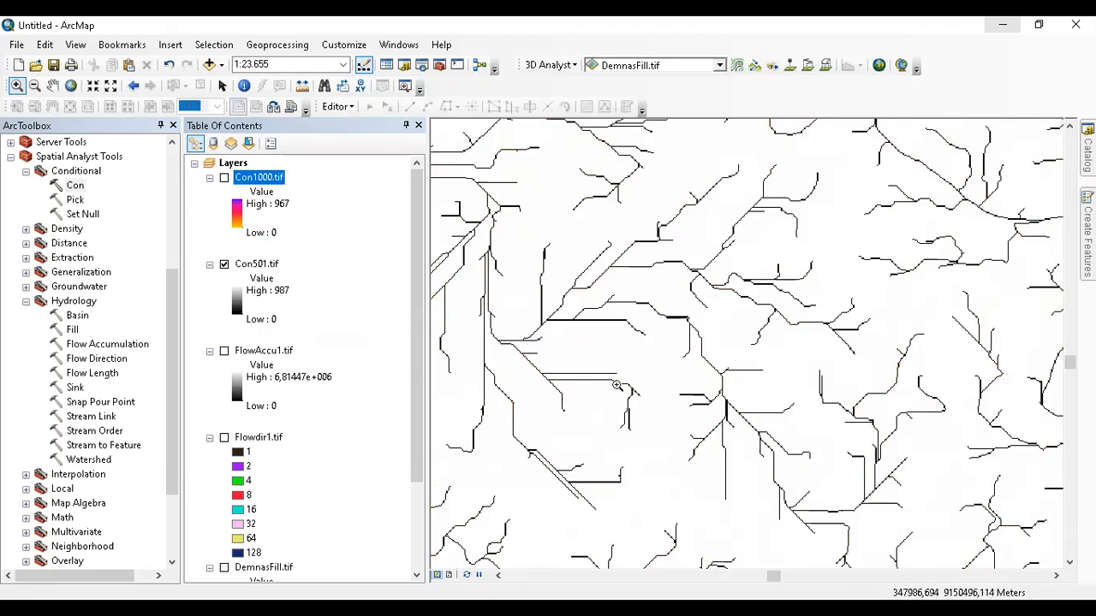
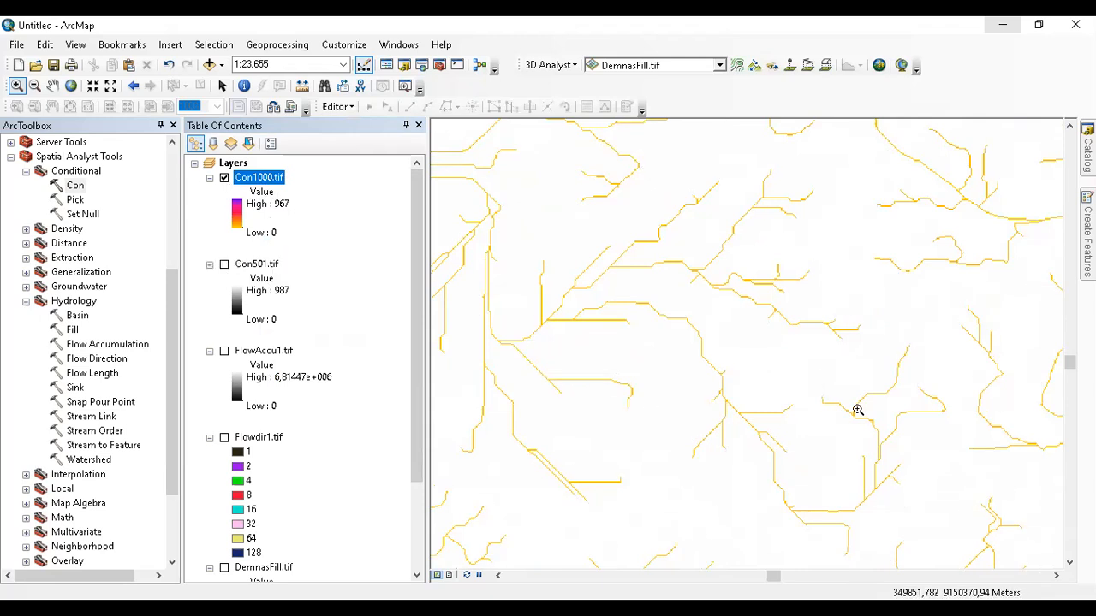
scroll(853, 415, "down", 3)
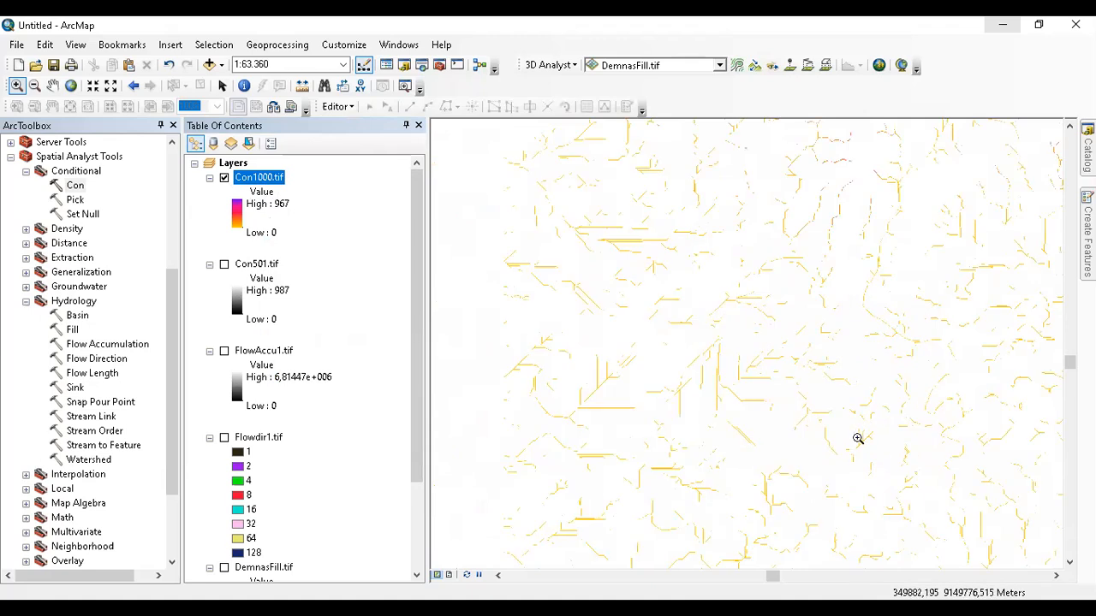
- Turn on the Basemap imagery and check how the Con1000.tif streams follow the rivers in it
left_click_drag(754, 323, 570, 132)
left_click_drag(607, 283, 1027, 117)
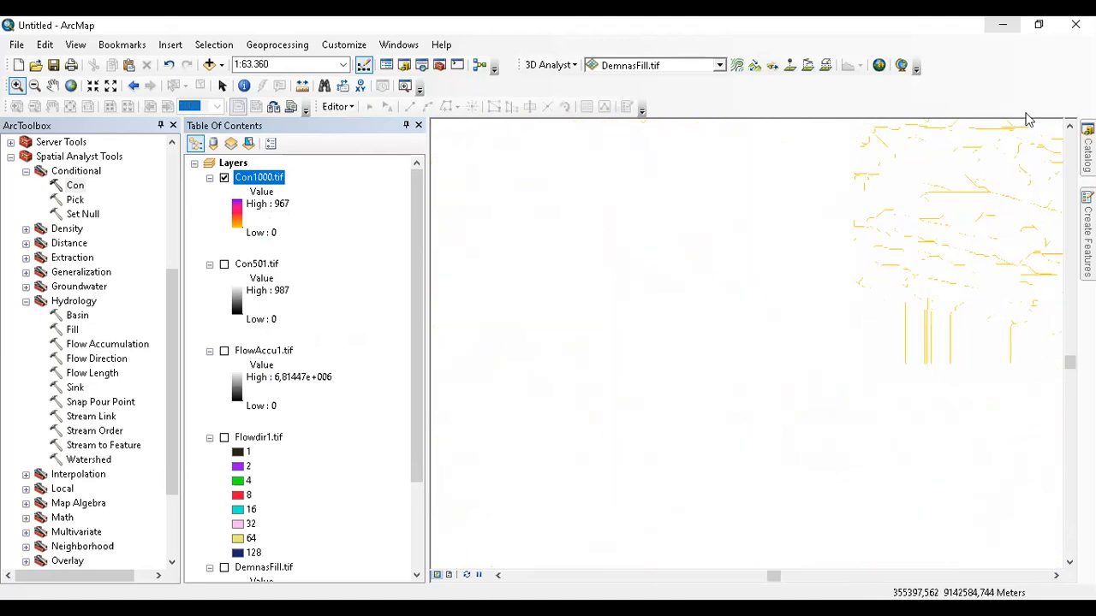
left_click_drag(759, 257, 788, 435)
left_click_drag(790, 245, 773, 298)
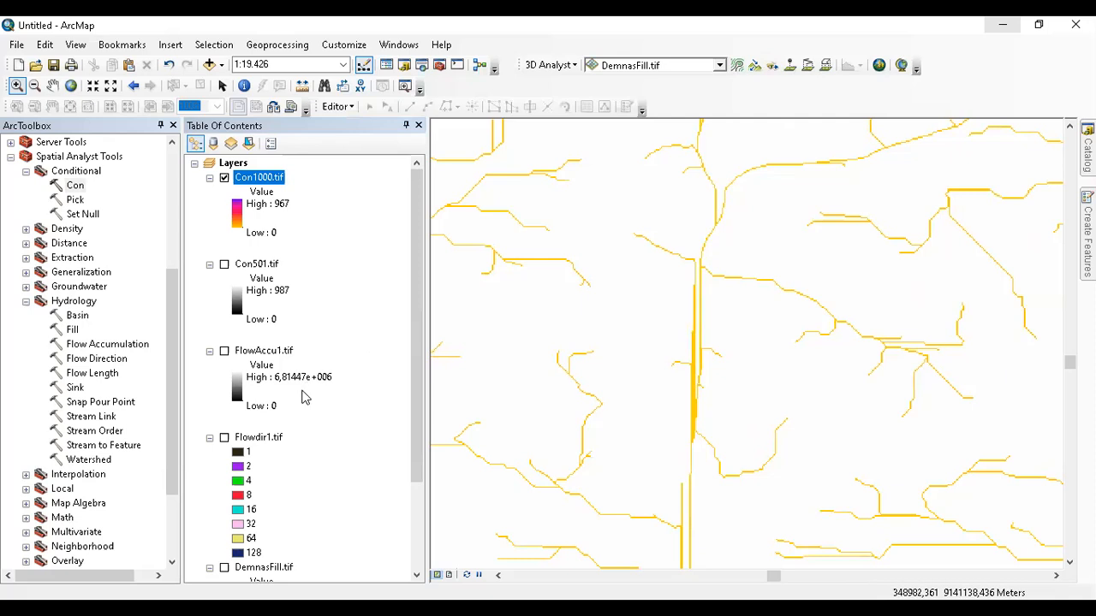
left_click_drag(423, 418, 450, 543)
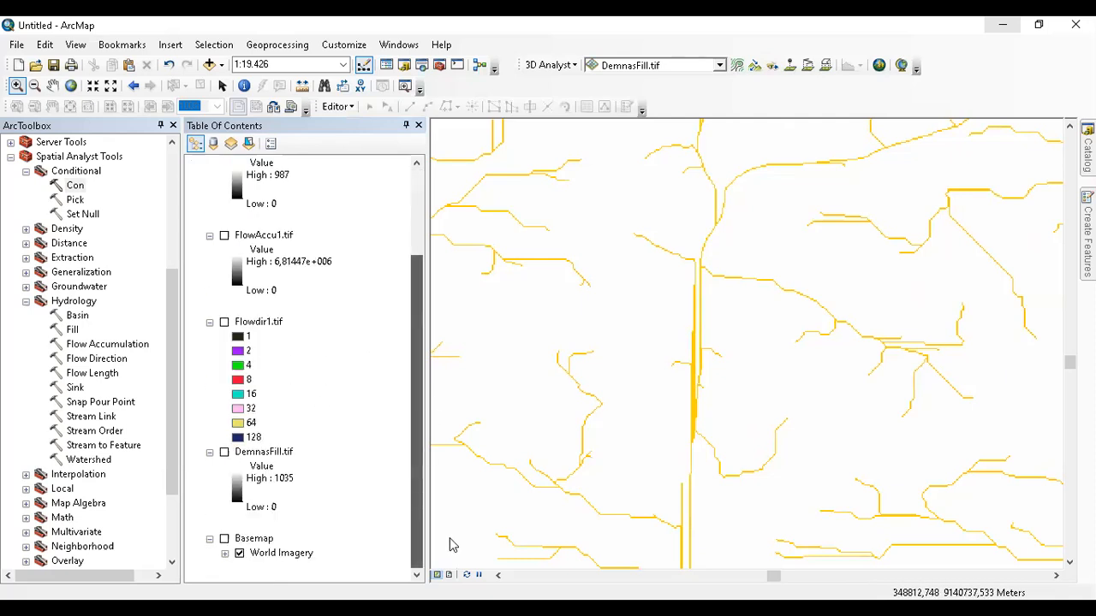
left_click(225, 540)
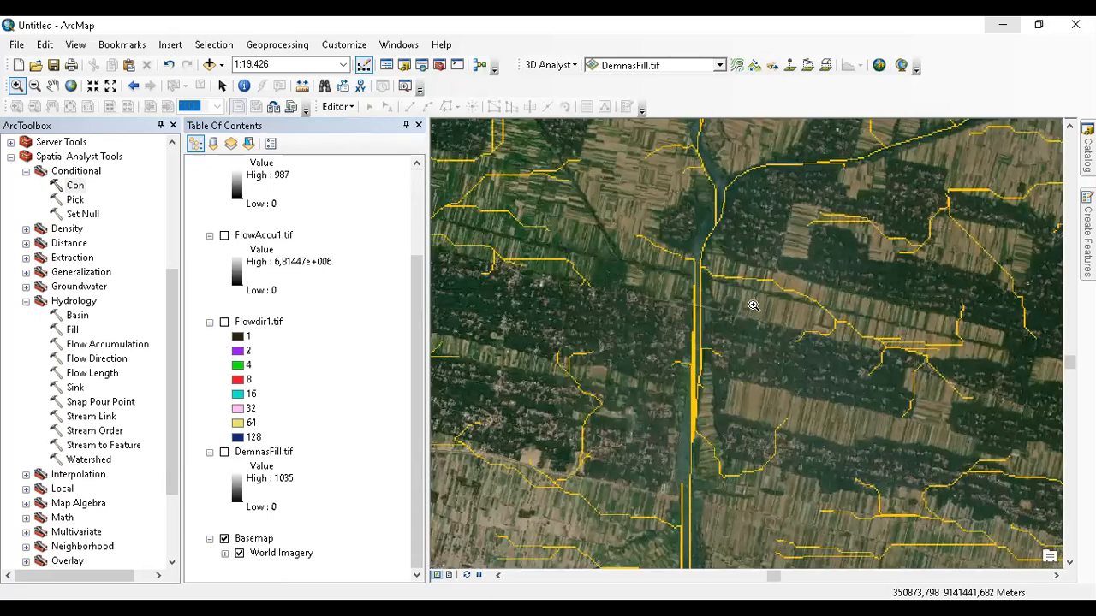
left_click_drag(709, 249, 679, 410)
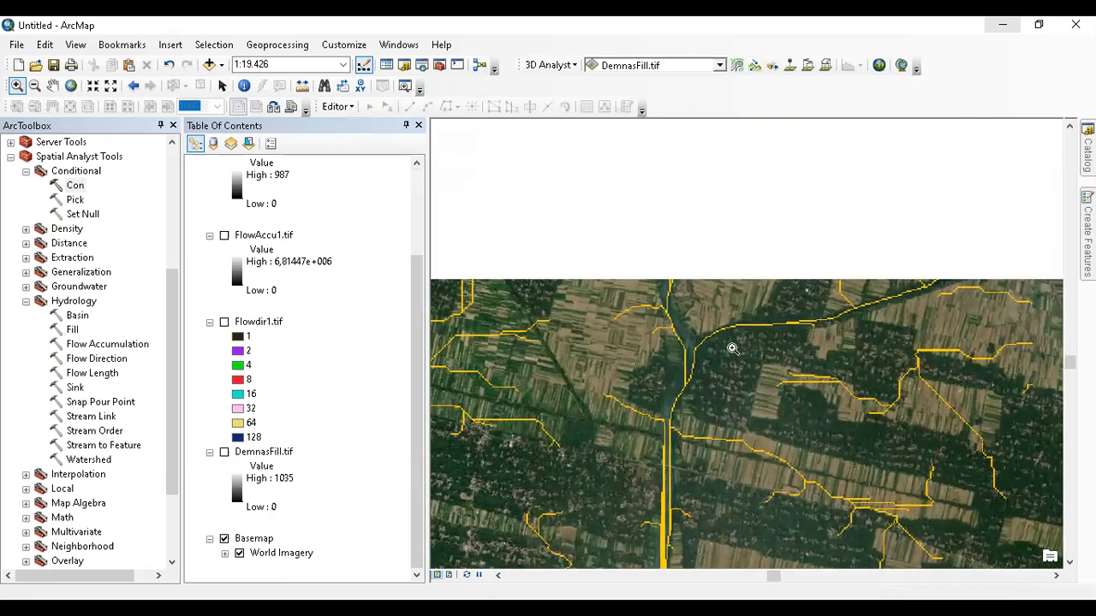
left_click_drag(666, 313, 679, 399)
- Compare Con501.tif with Con1000.tif over the imagery by showing Con501.tif and hiding it again
left_click_drag(416, 287, 416, 198)
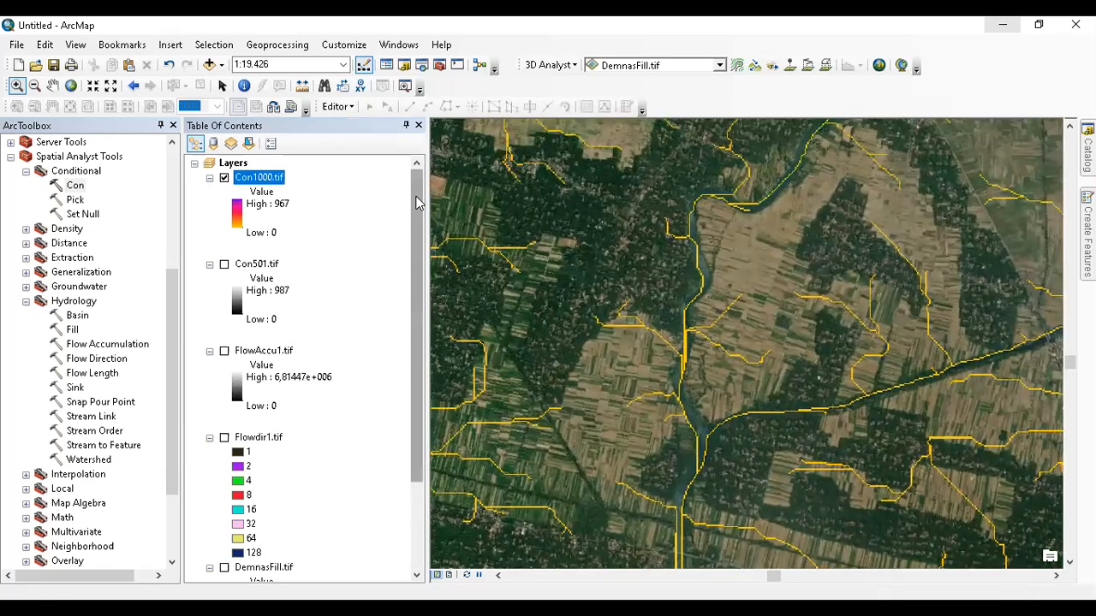
left_click(223, 265)
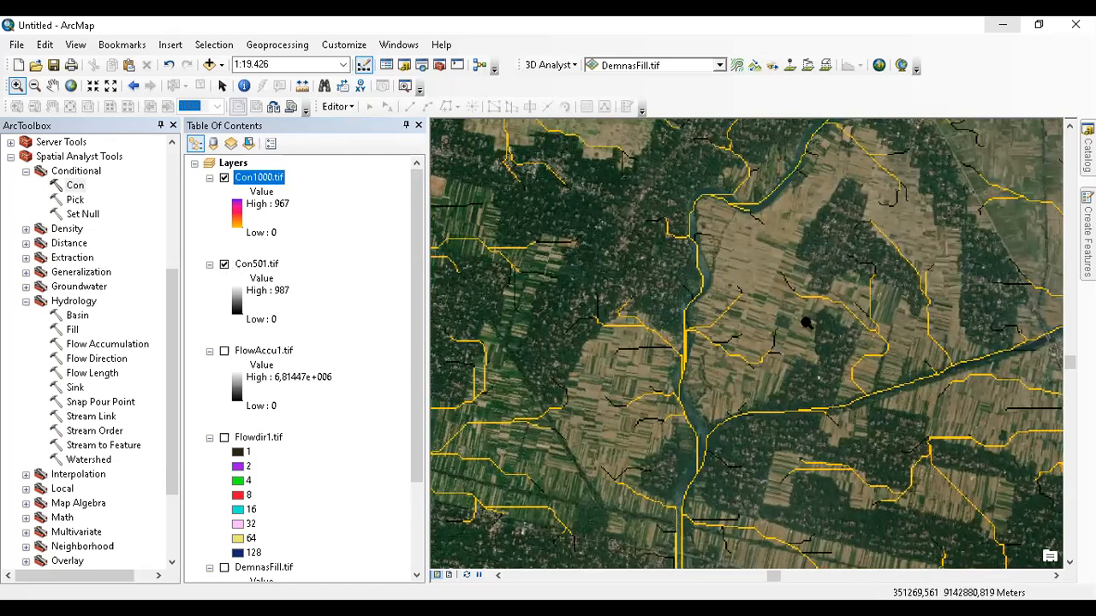
left_click(224, 265)
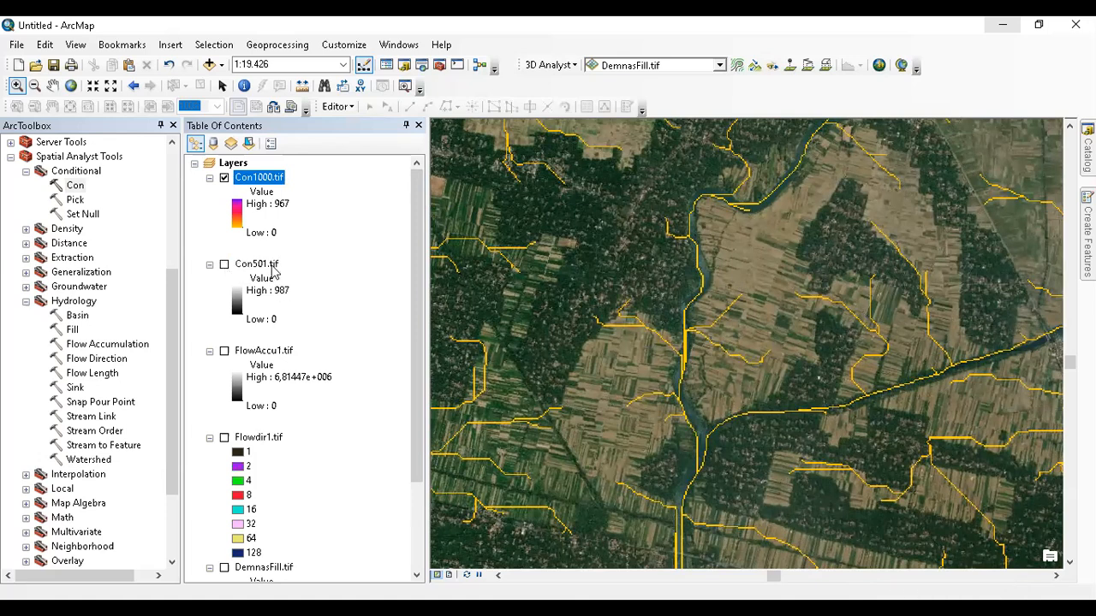
scroll(291, 330, "down", 3)
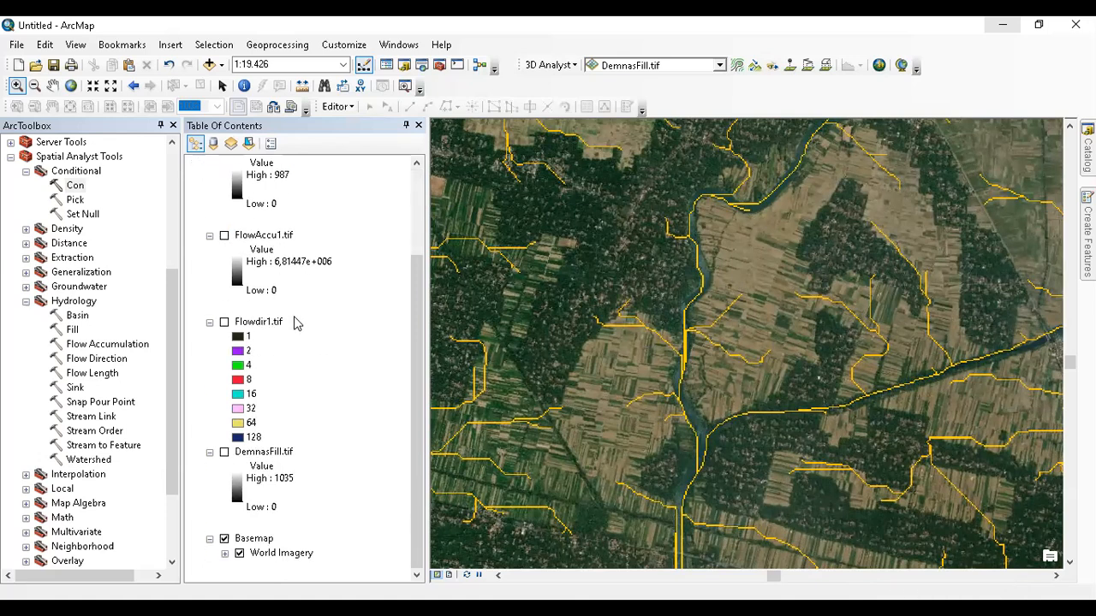
scroll(294, 310, "up", 3)
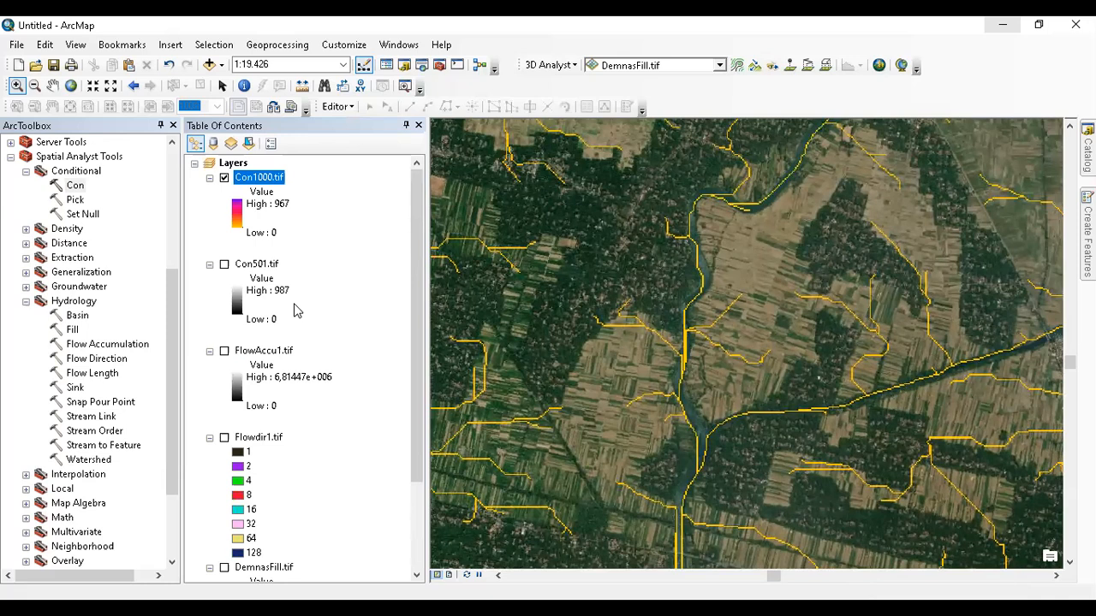
- Hide the Con1000.tif layer and collapse the legends of Con1000.tif and Con501.tif
left_click(224, 179)
left_click(210, 178)
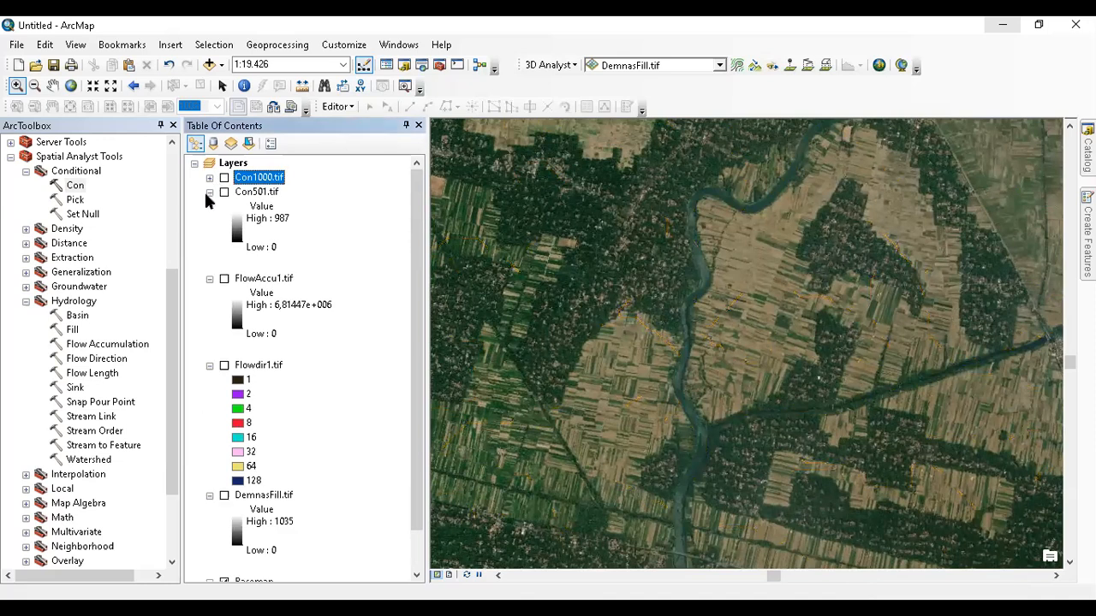
left_click(210, 191)
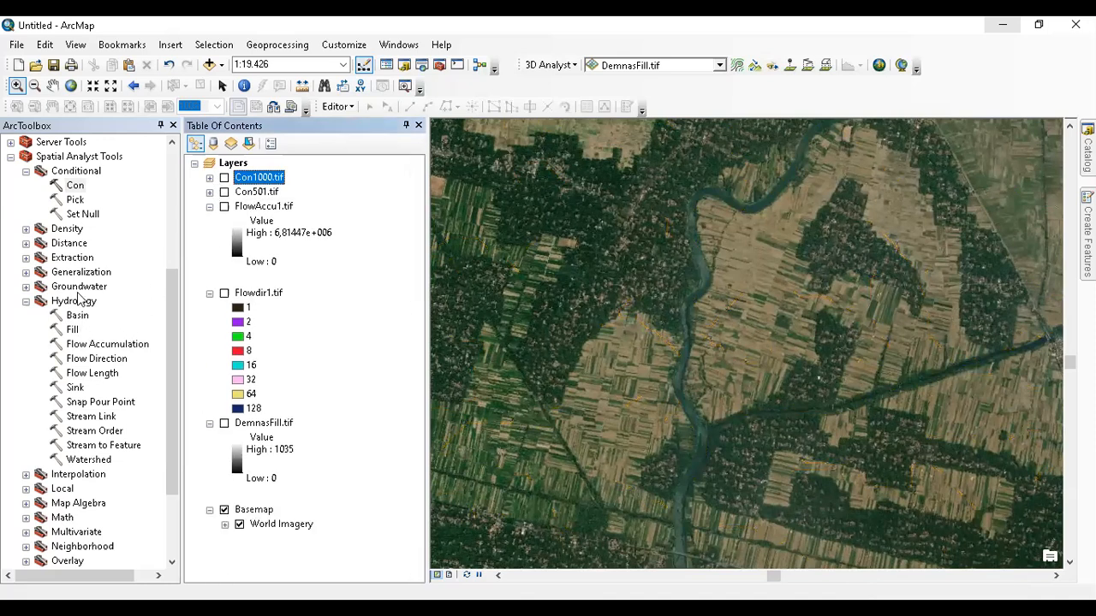
- Set up a new Con run with FlowAccu1.tif as conditional raster and DemnasFill.tif as true raster
double_click(75, 185)
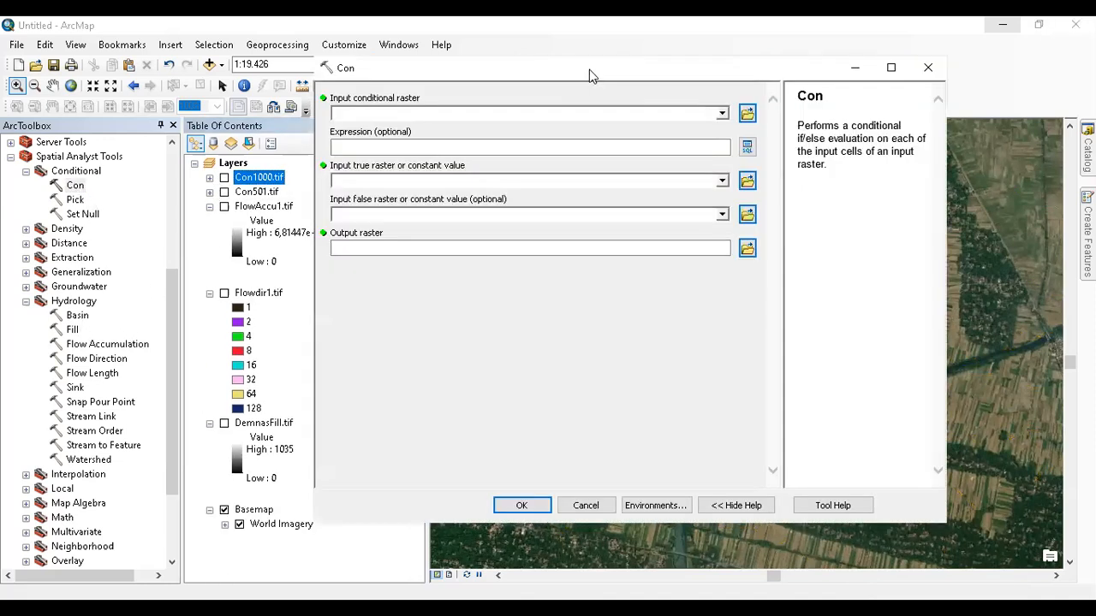
left_click_drag(589, 75, 612, 159)
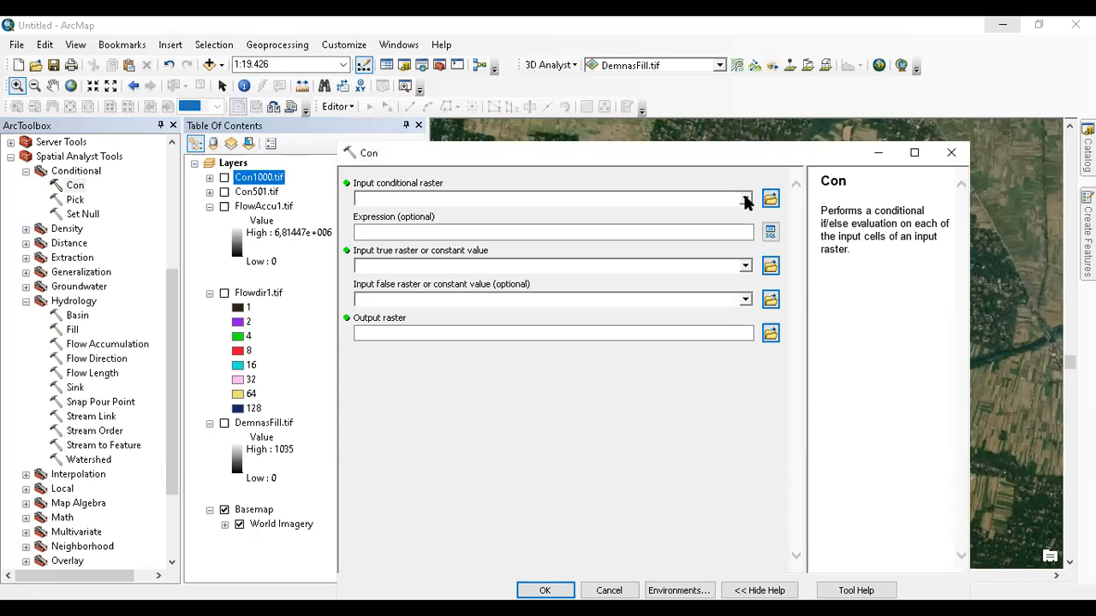
left_click(744, 200)
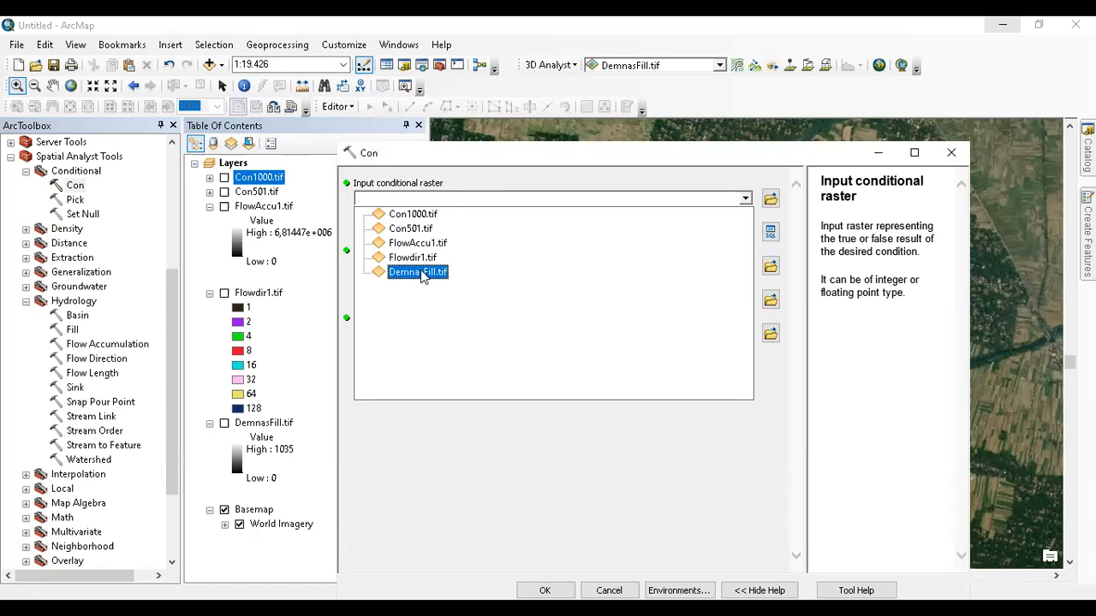
left_click(424, 244)
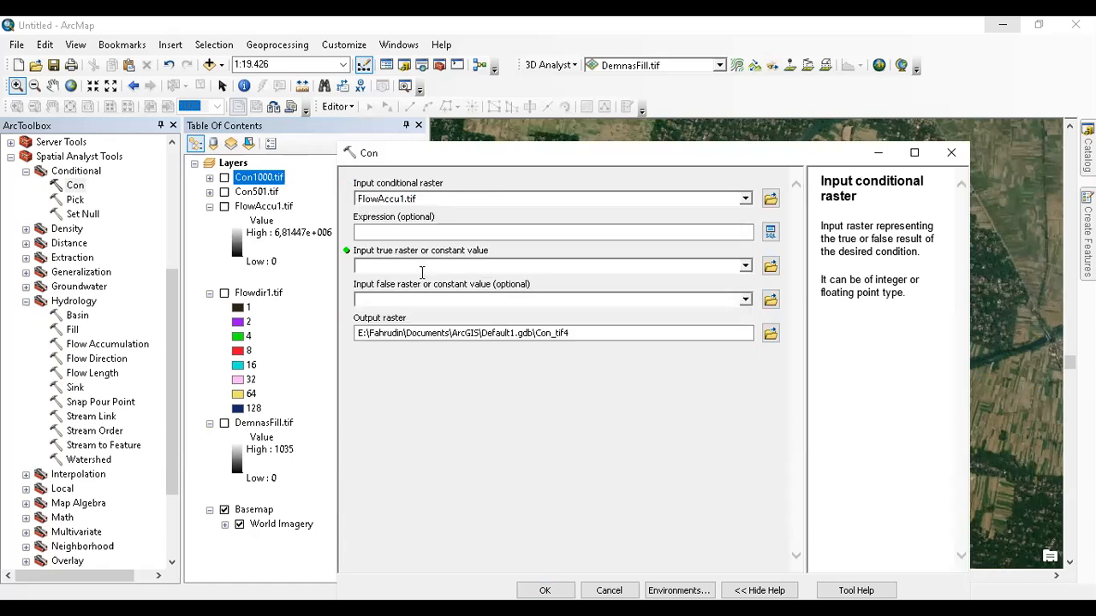
left_click(413, 268)
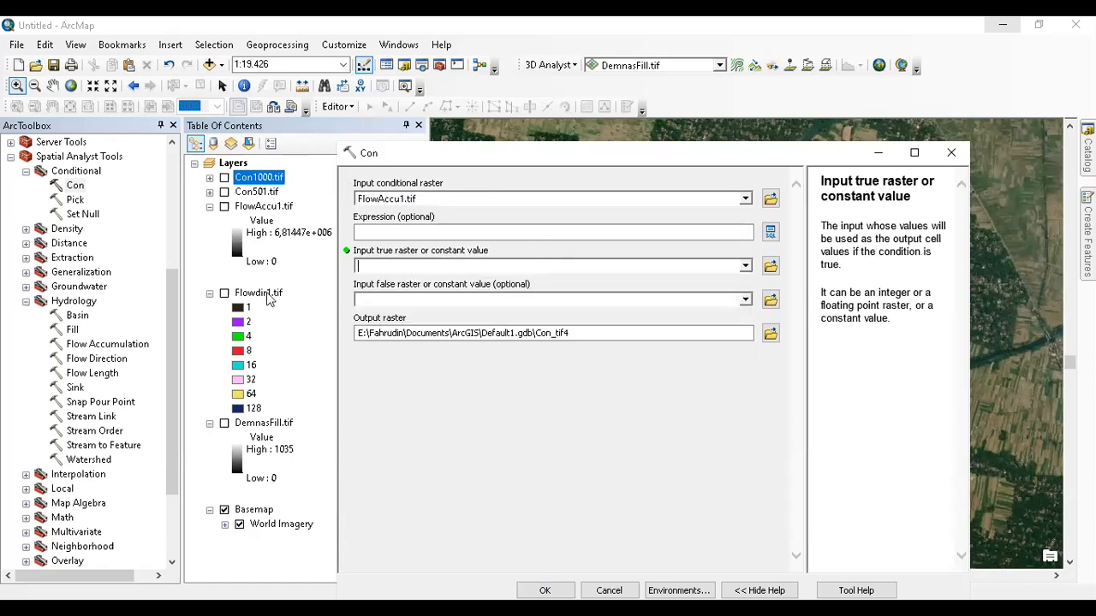
left_click(746, 266)
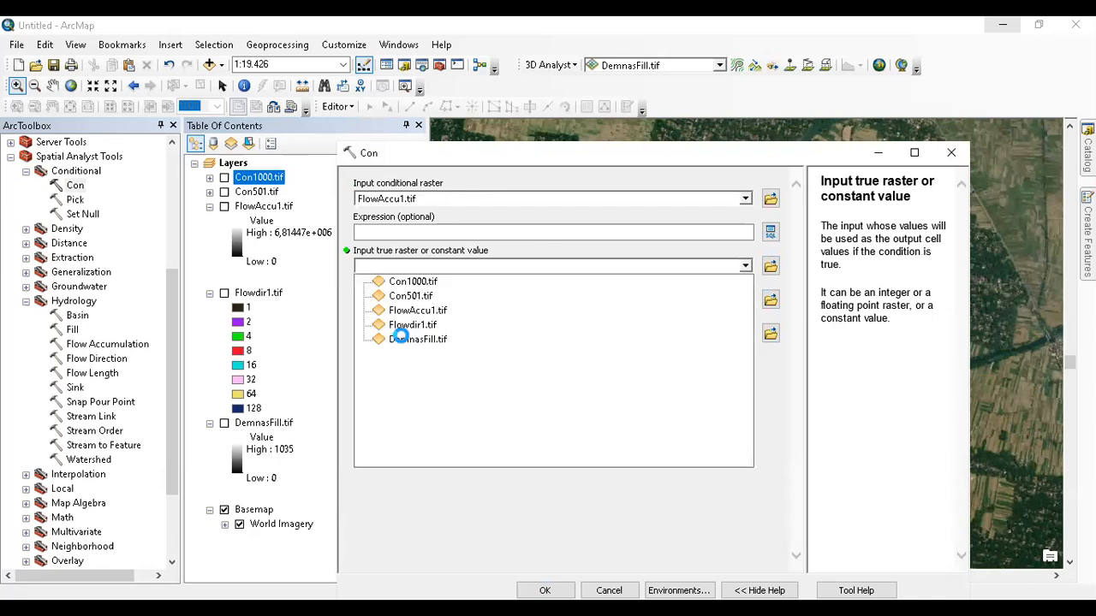
left_click(432, 339)
- Set the Con output raster to Con2000.tif in the Pola Aliran folder
left_click(768, 335)
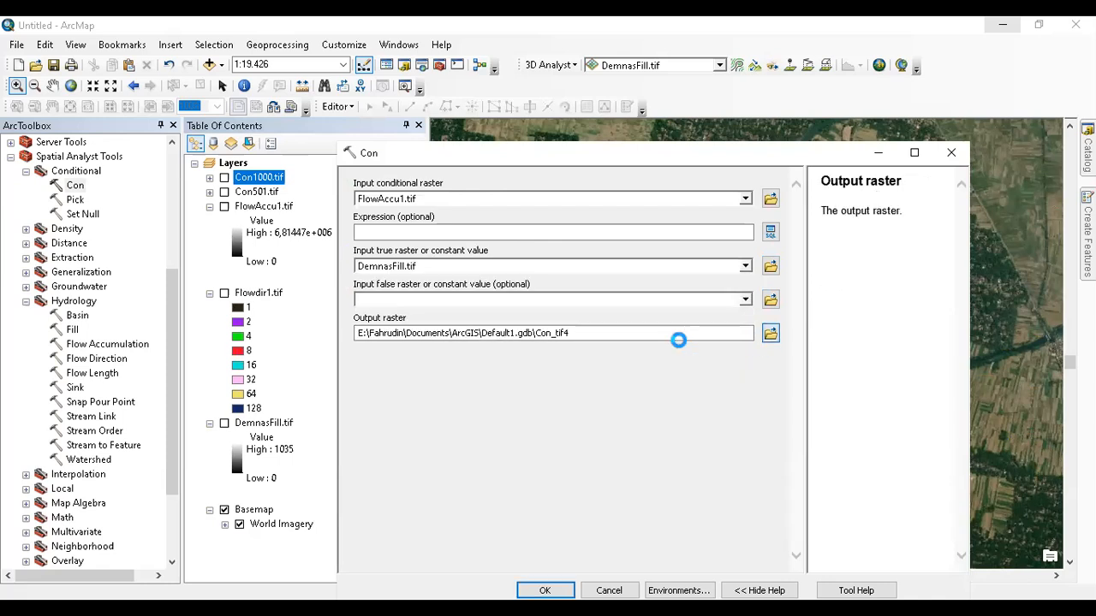
left_click(500, 302)
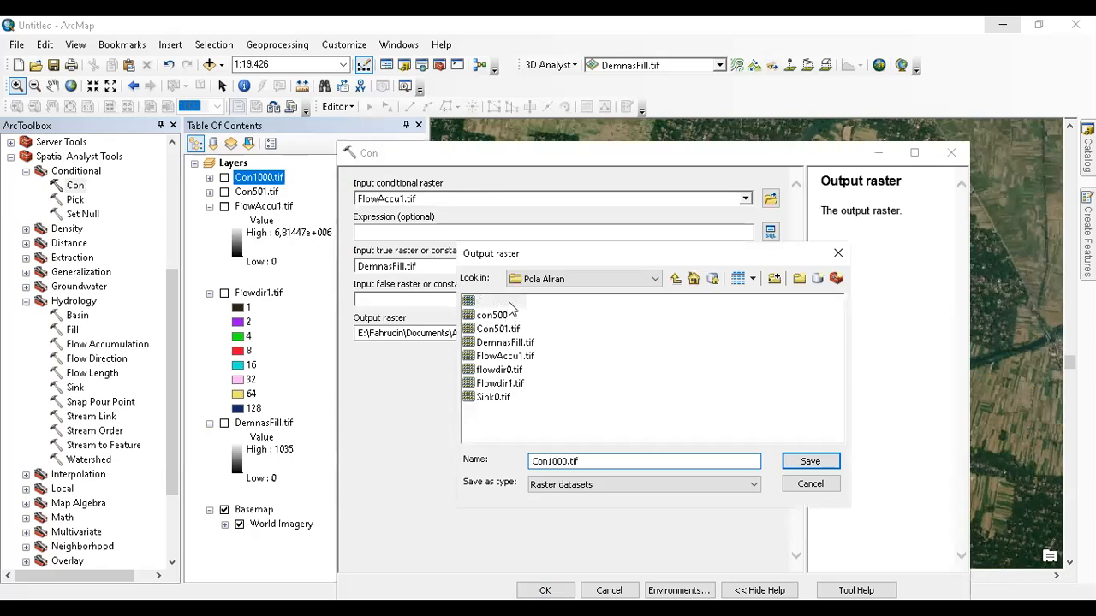
left_click(548, 463)
type("2")
left_click(810, 461)
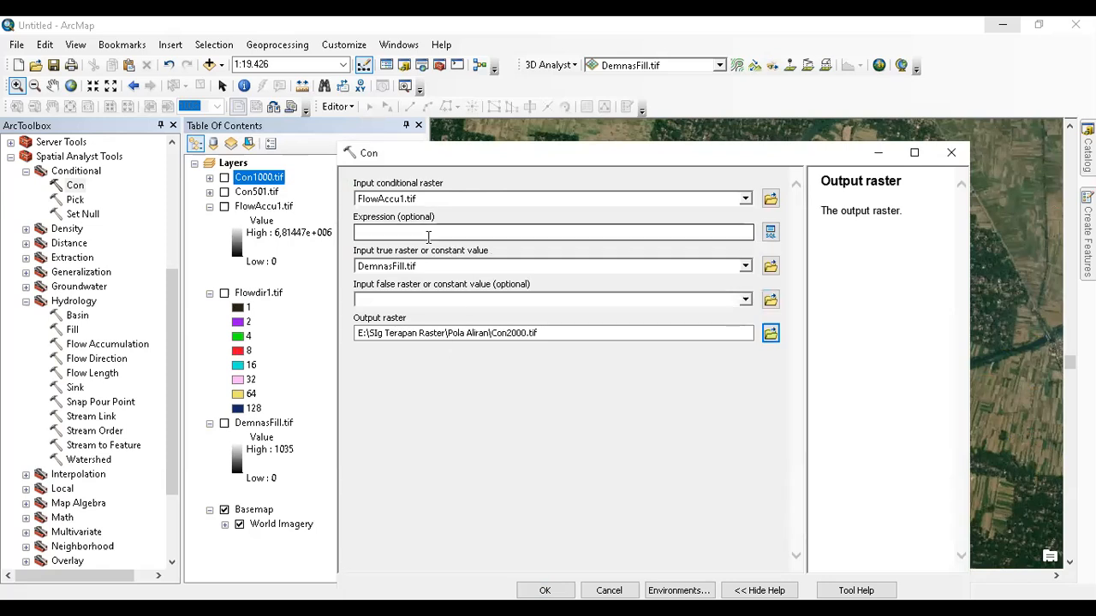
- Enter the Con expression VALUE>2000 and run the tool
left_click(428, 237)
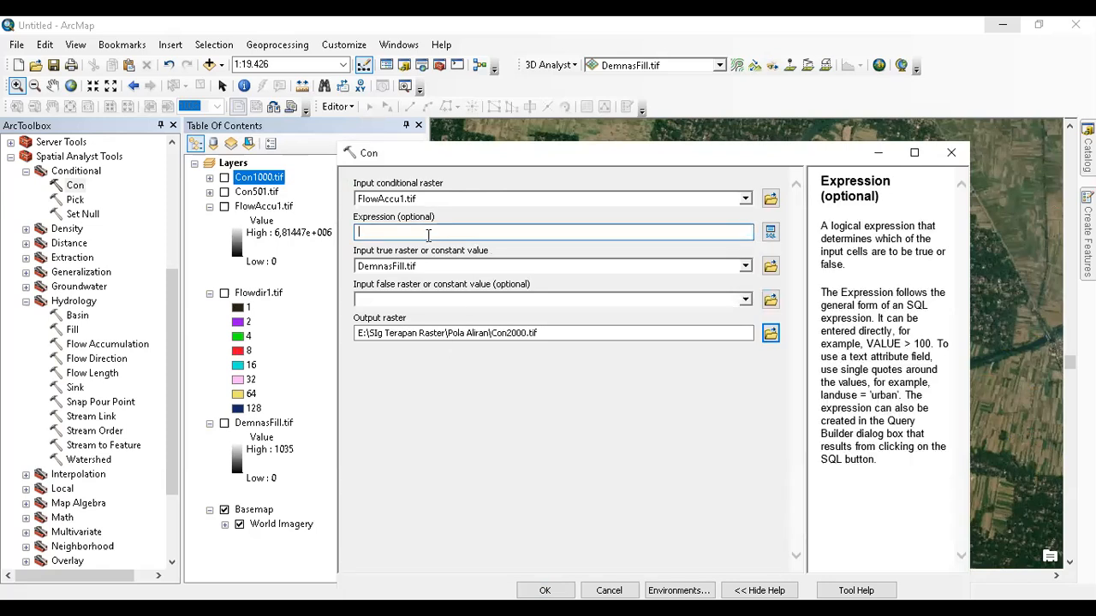
type("VALUE > 100")
type("0")
left_click_drag(597, 147, 524, 40)
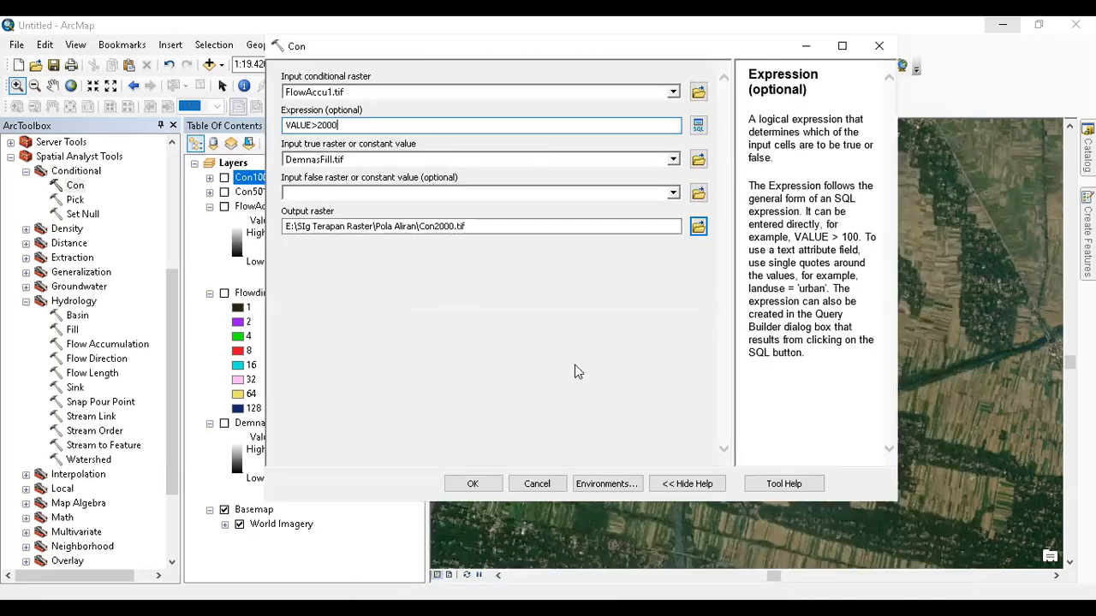
left_click(475, 484)
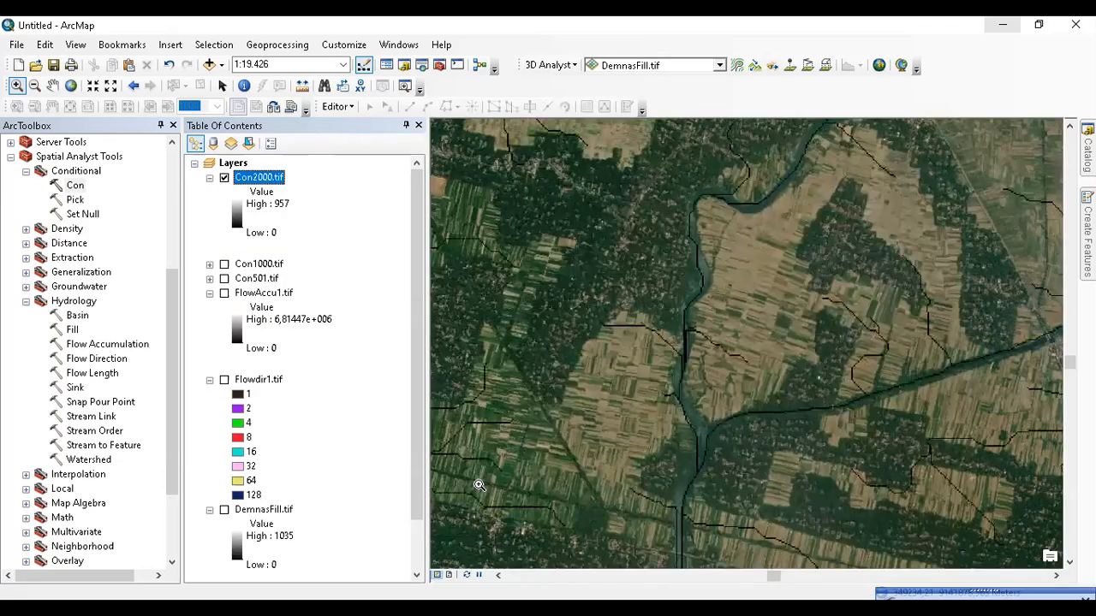
- Collapse the legends of FlowAccu1.tif, Flowdir1.tif and DemnasFill.tif, and hide the Basemap group
left_click(209, 292)
left_click(209, 307)
left_click(210, 321)
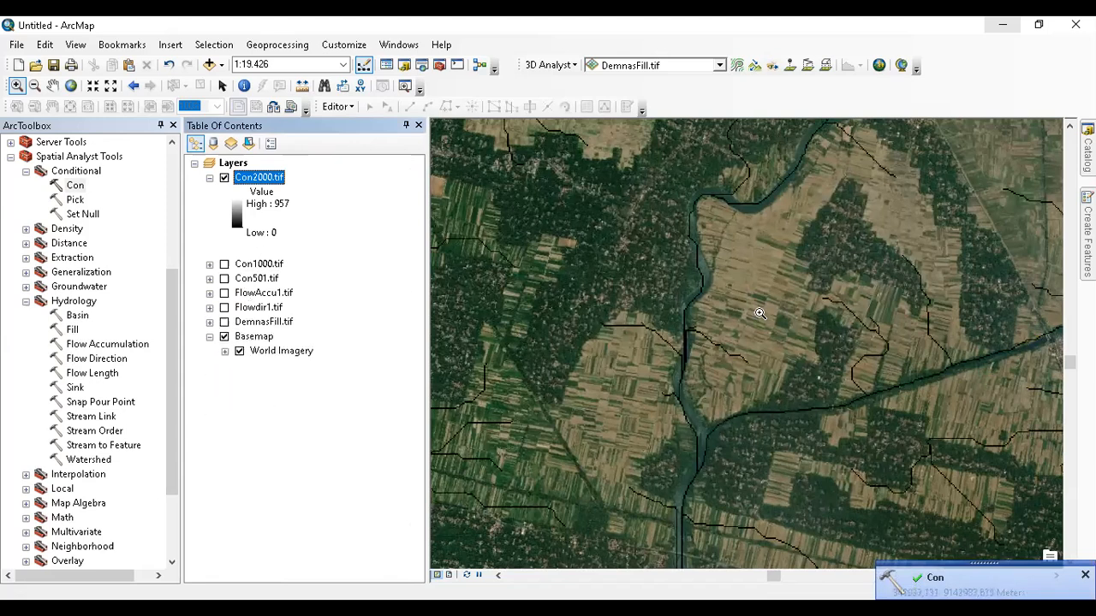
scroll(753, 321, "up", 2)
left_click(224, 337)
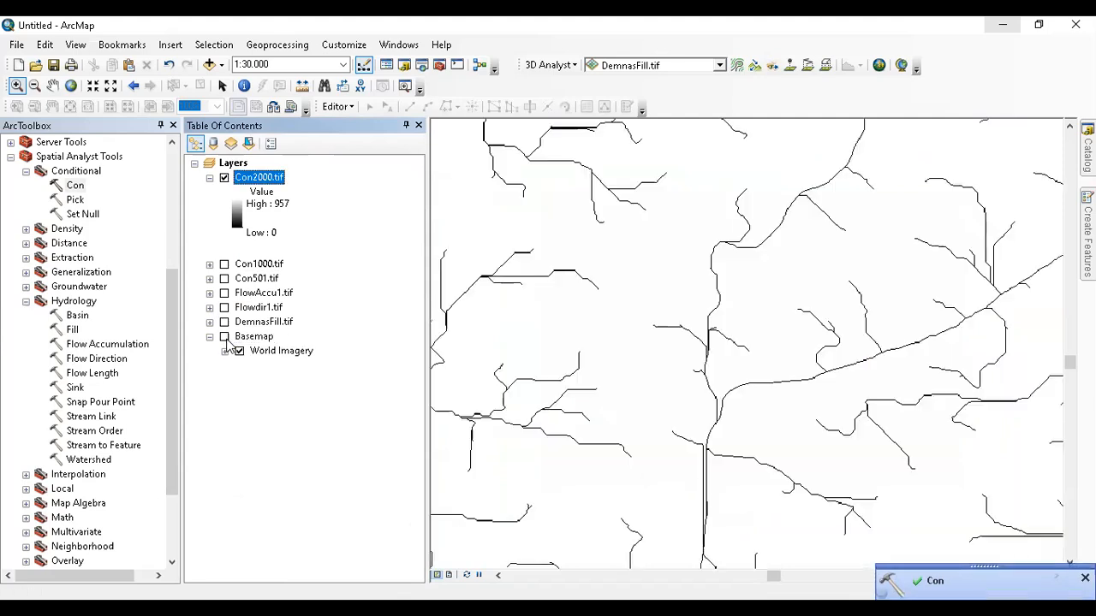
- Examine the Con2000.tif stream pattern at several scales and compare it with Con501.tif by showing and hiding that layer
scroll(717, 397, "up", 6)
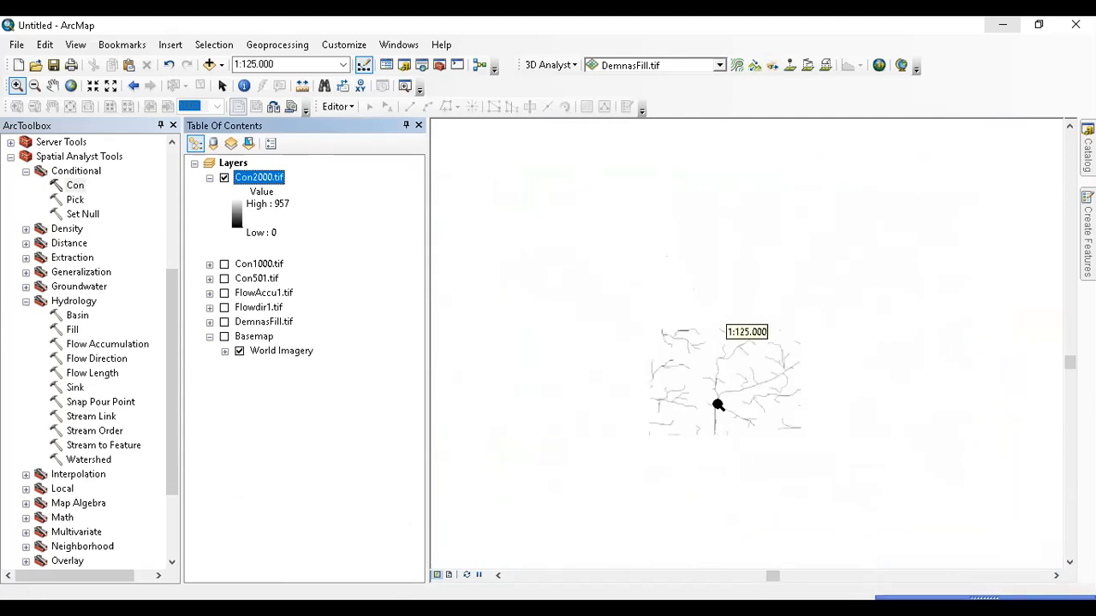
scroll(729, 401, "up", 4)
scroll(730, 401, "down", 3)
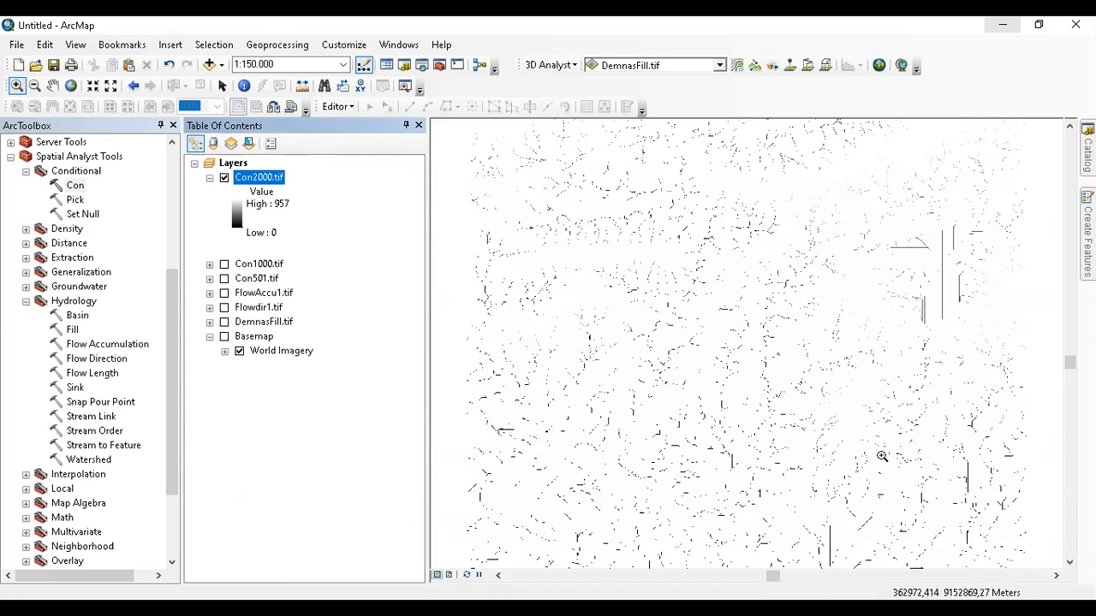
scroll(615, 252, "down", 3)
left_click_drag(617, 253, 879, 519)
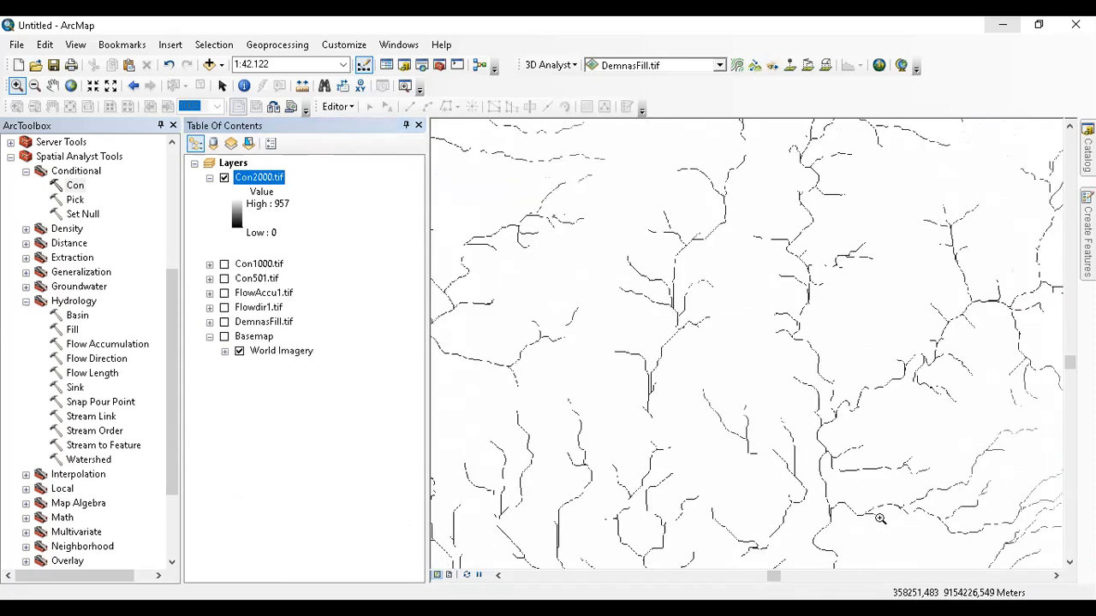
left_click(224, 279)
left_click(224, 279)
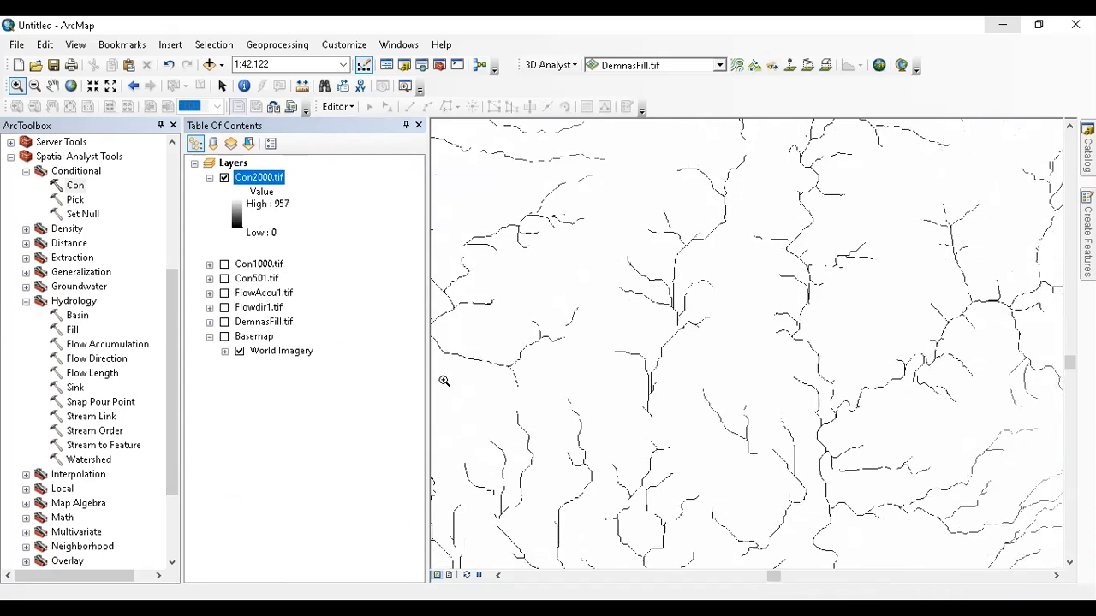
left_click_drag(615, 412, 685, 472)
- Inspect the Con2000.tif stream network from its full extent down to close-up areas, ending at the full layer extent
right_click(242, 182)
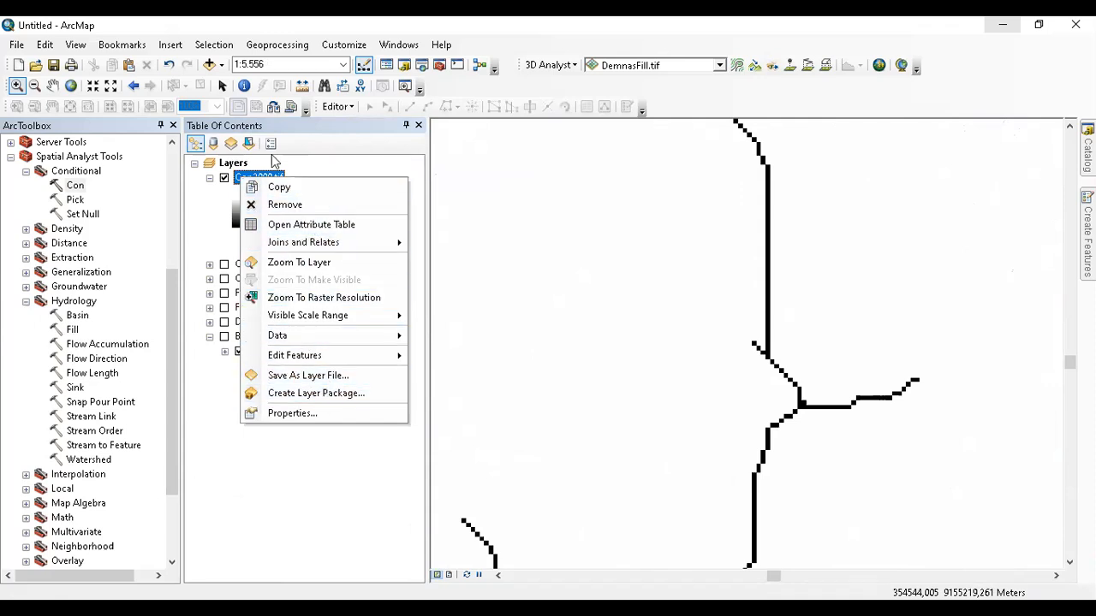
left_click(288, 262)
left_click_drag(691, 286, 877, 376)
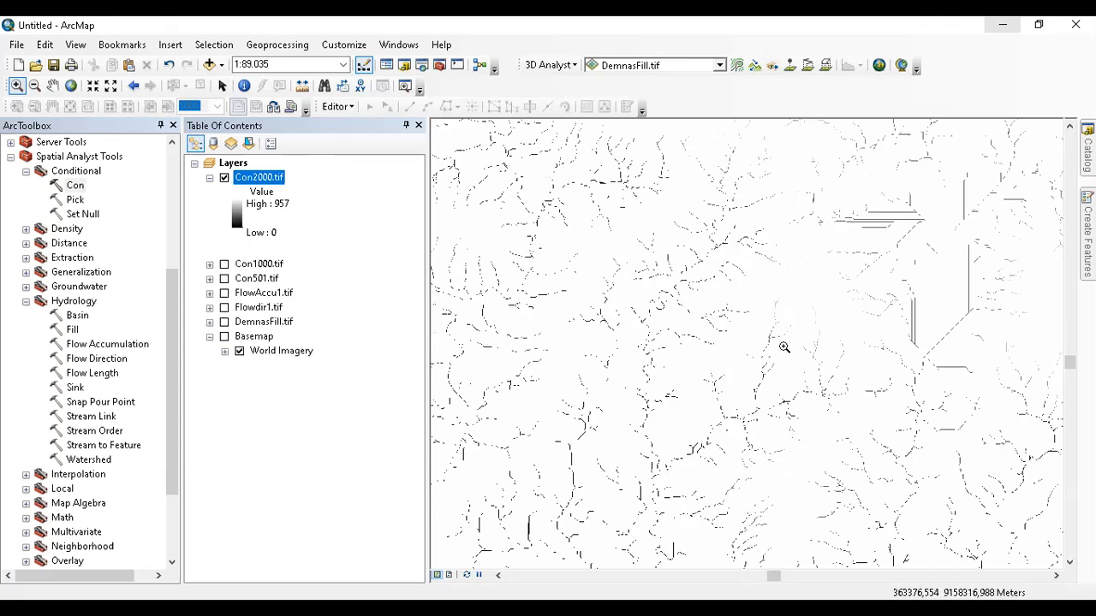
left_click_drag(742, 302, 882, 443)
left_click_drag(770, 297, 834, 188)
left_click_drag(727, 407, 856, 253)
left_click_drag(700, 509, 829, 260)
left_click_drag(832, 221, 1002, 24)
left_click_drag(790, 377, 957, 190)
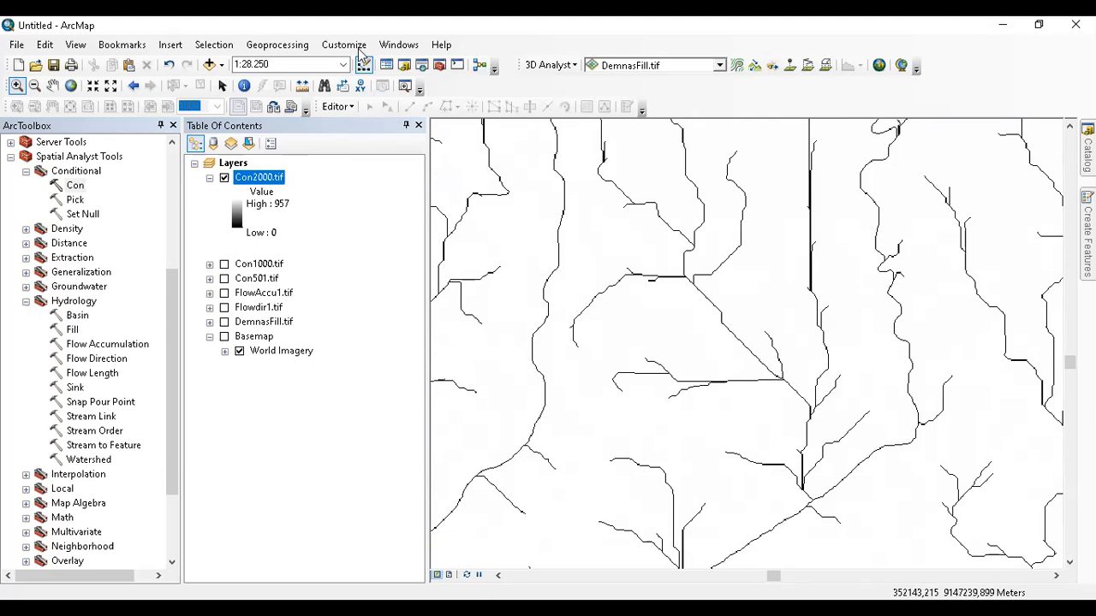
right_click(287, 181)
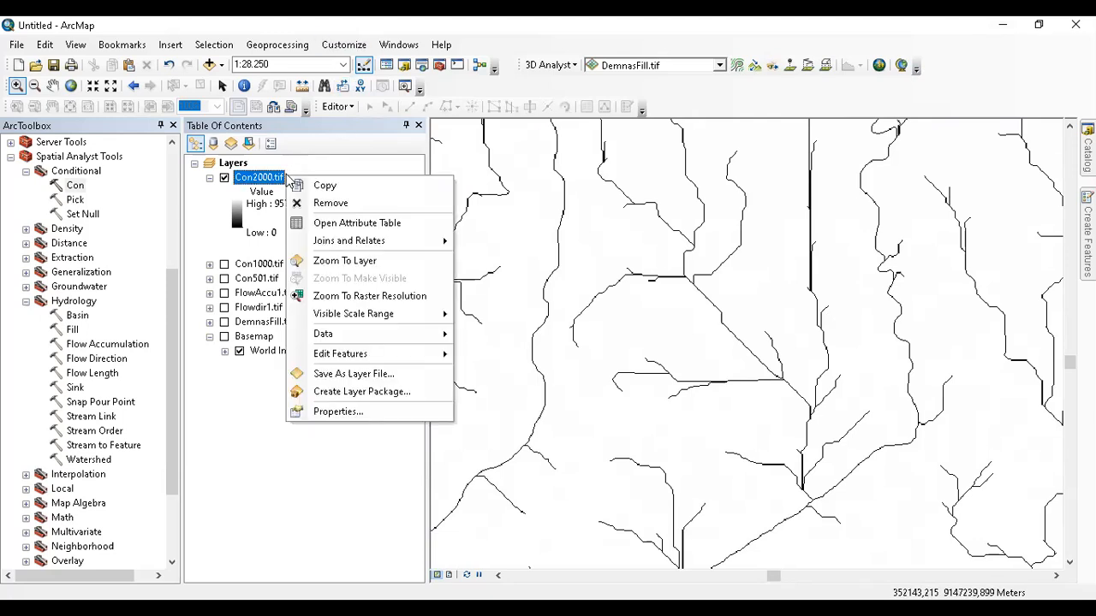
left_click(338, 260)
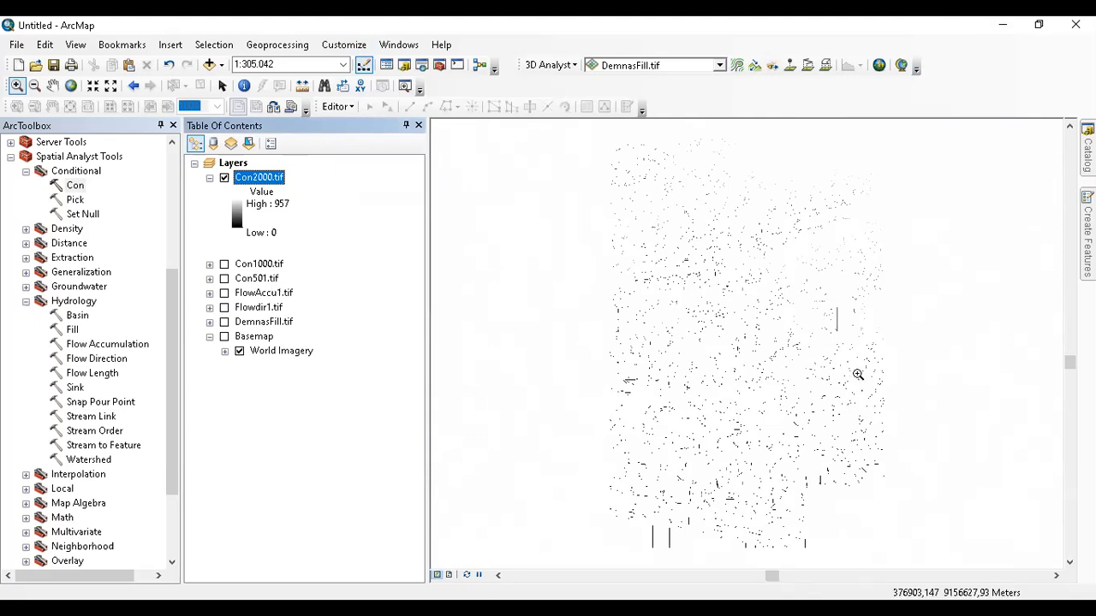
- Set up the Stream Link tool with Con2000.tif as the input stream raster and Flowdir1.tif as the flow direction raster
left_click_drag(701, 289, 798, 388)
left_click_drag(741, 348, 795, 395)
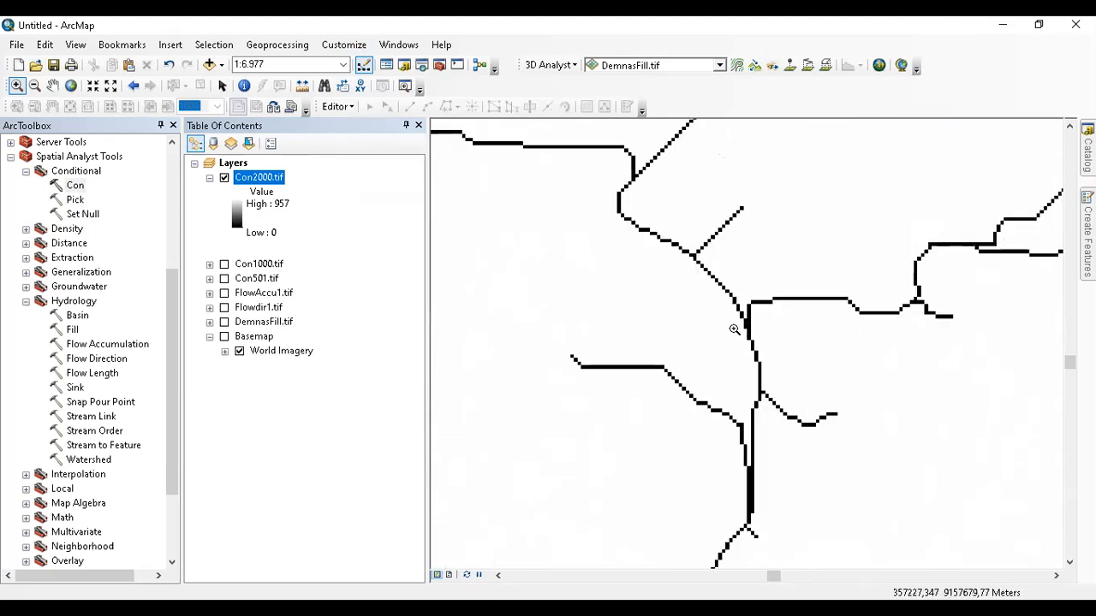
scroll(746, 333, "up", 5)
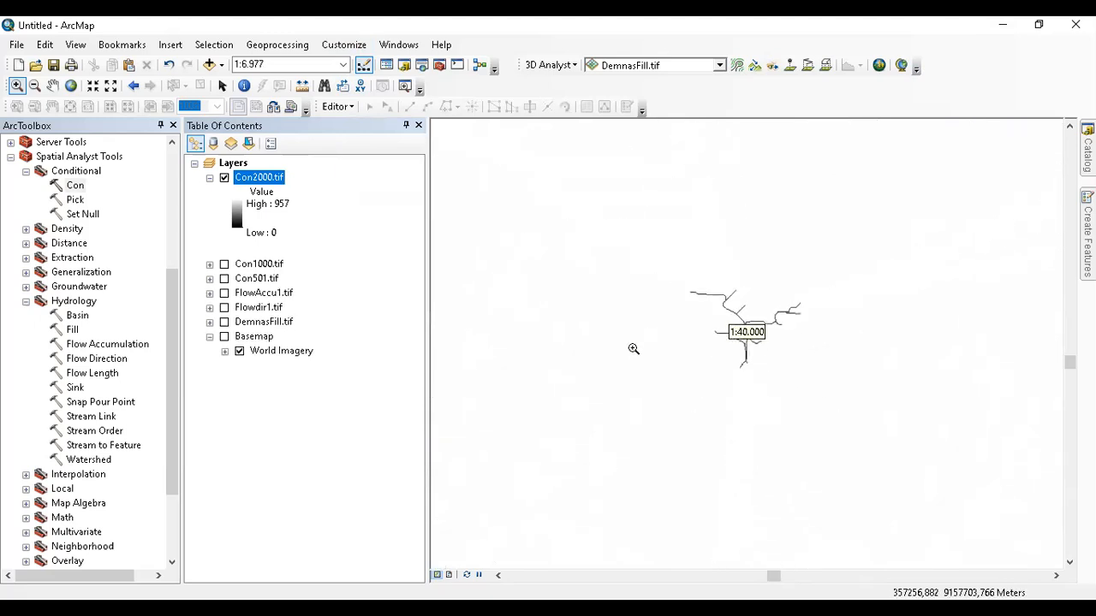
left_click(94, 417)
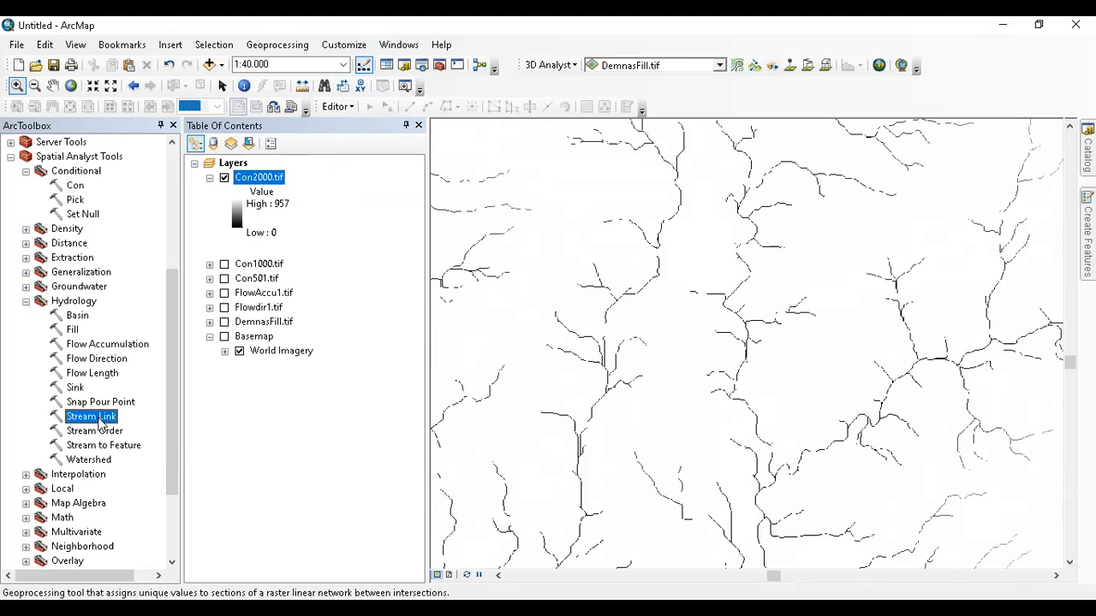
double_click(94, 417)
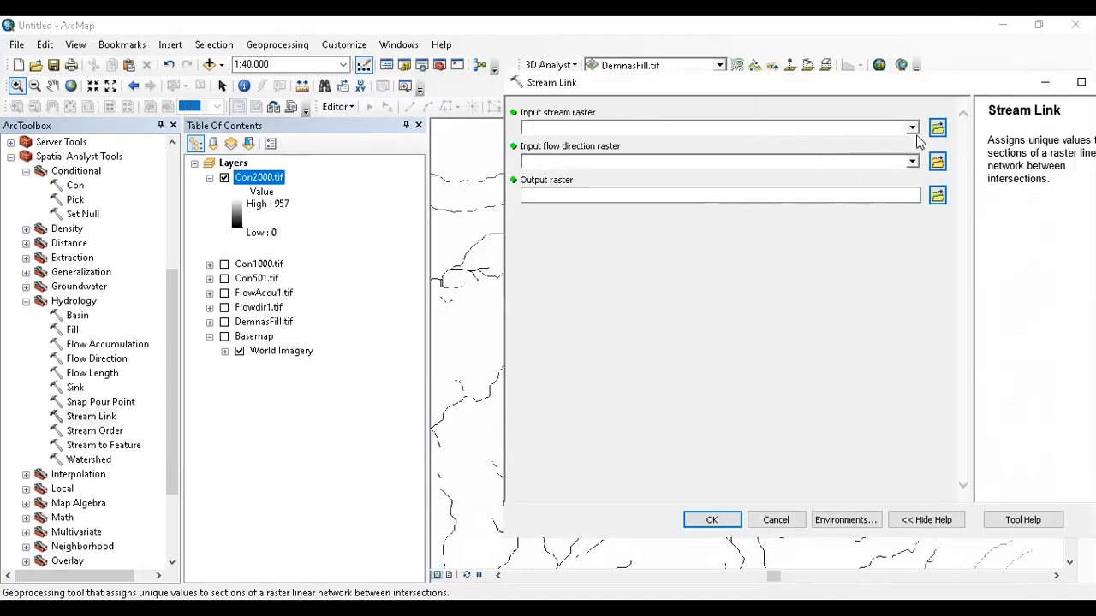
left_click_drag(259, 178, 523, 129)
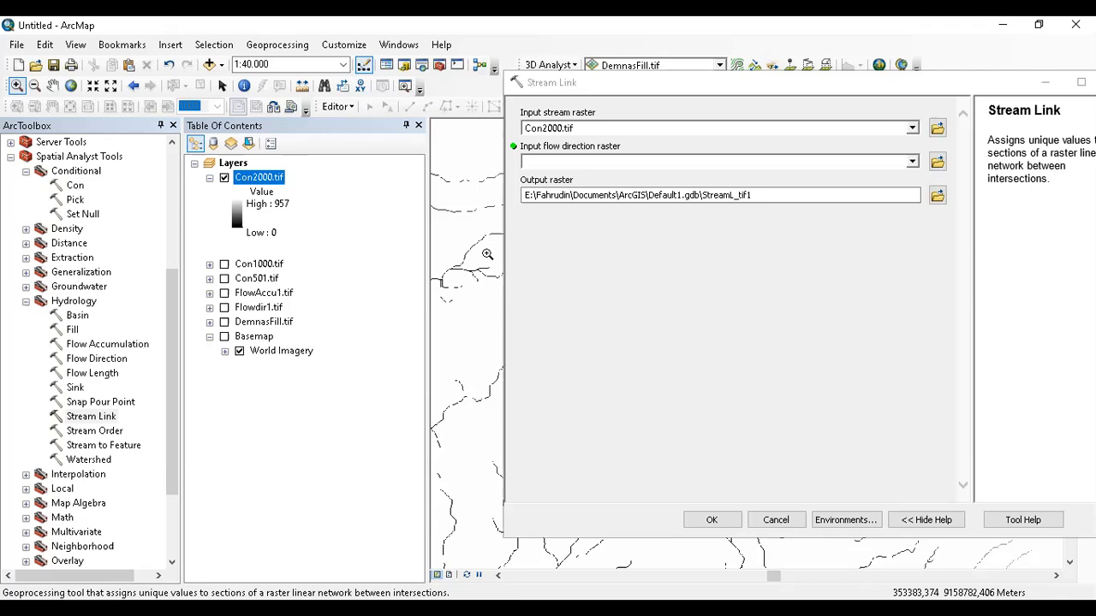
left_click_drag(267, 307, 549, 168)
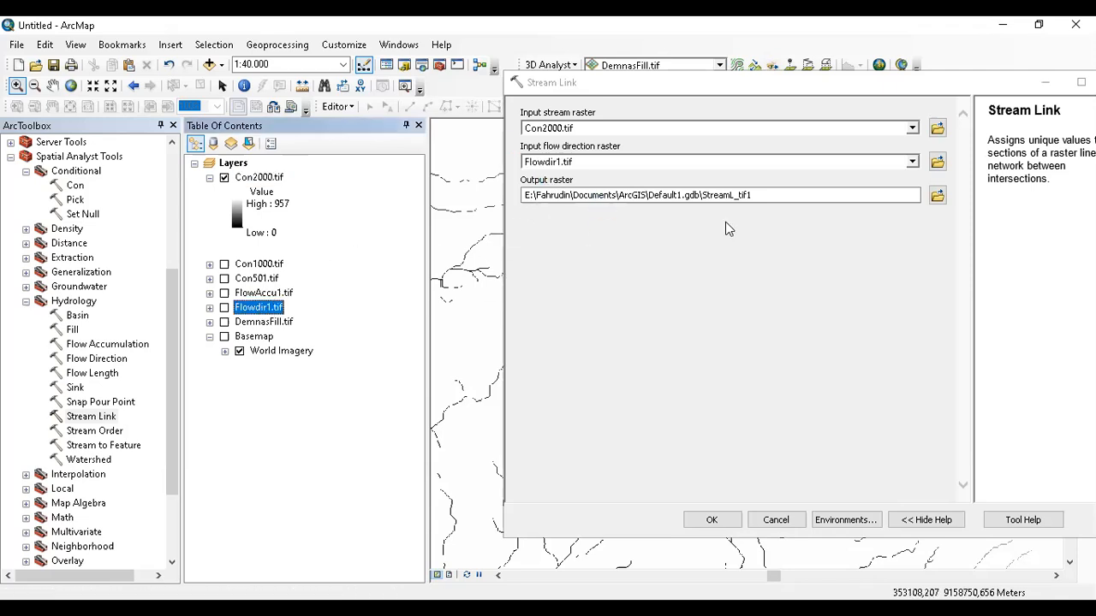
- Run Stream Link with the output SreamLink.tif in the Pola Aliran folder, and hide and collapse the Con2000.tif layer
left_click(936, 196)
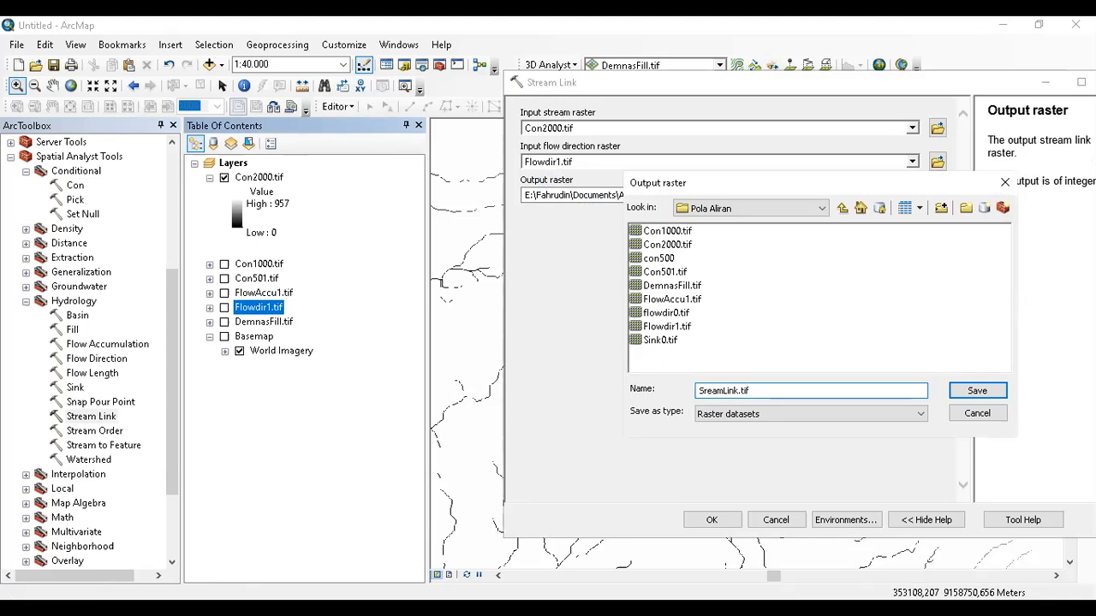
left_click(975, 391)
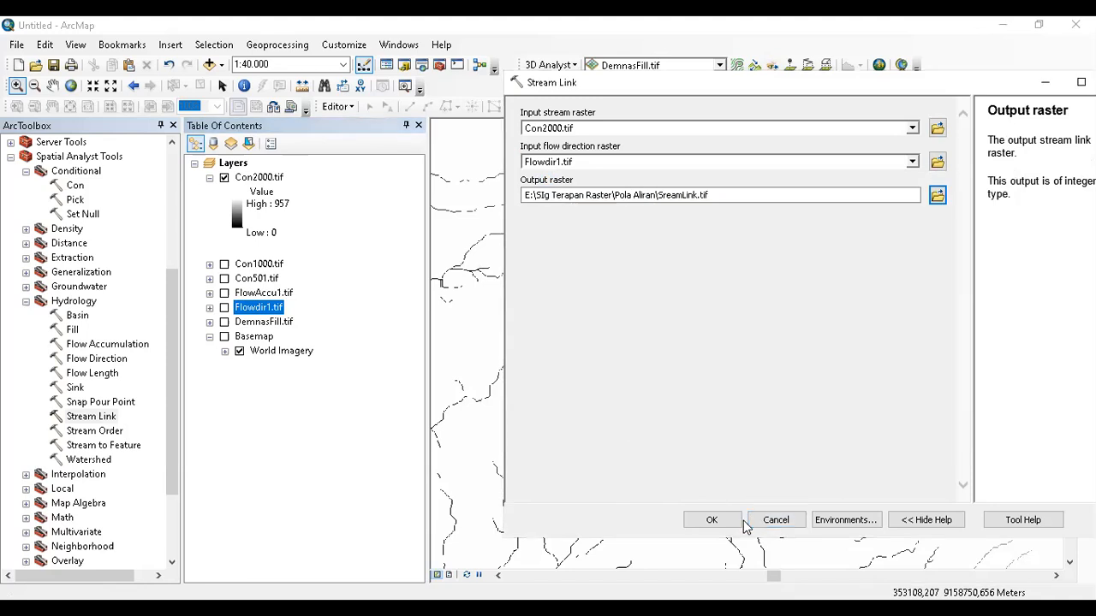
left_click(738, 522)
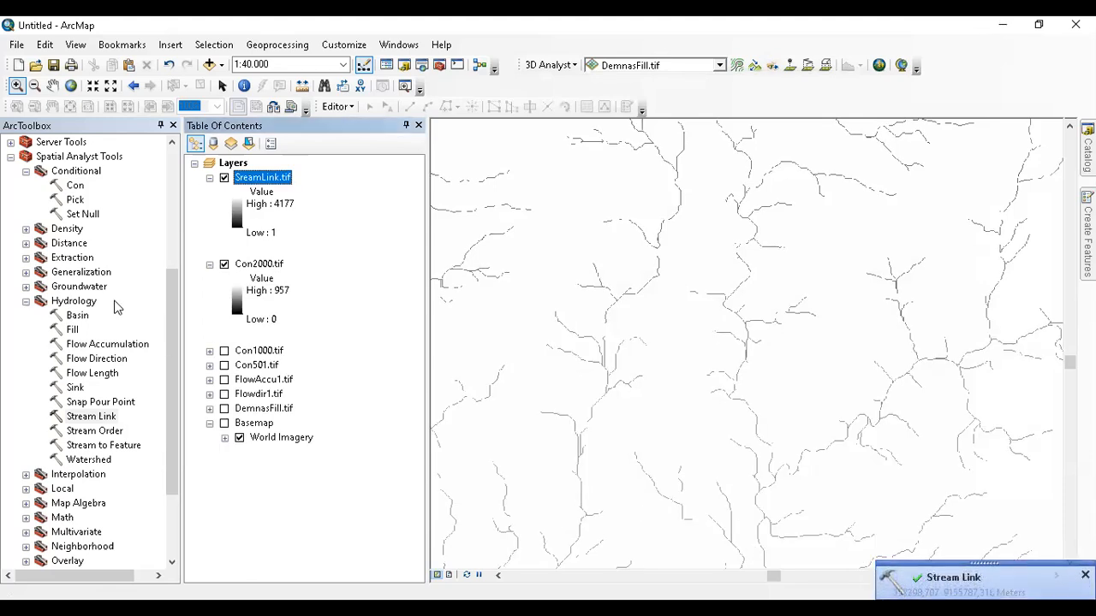
left_click(224, 264)
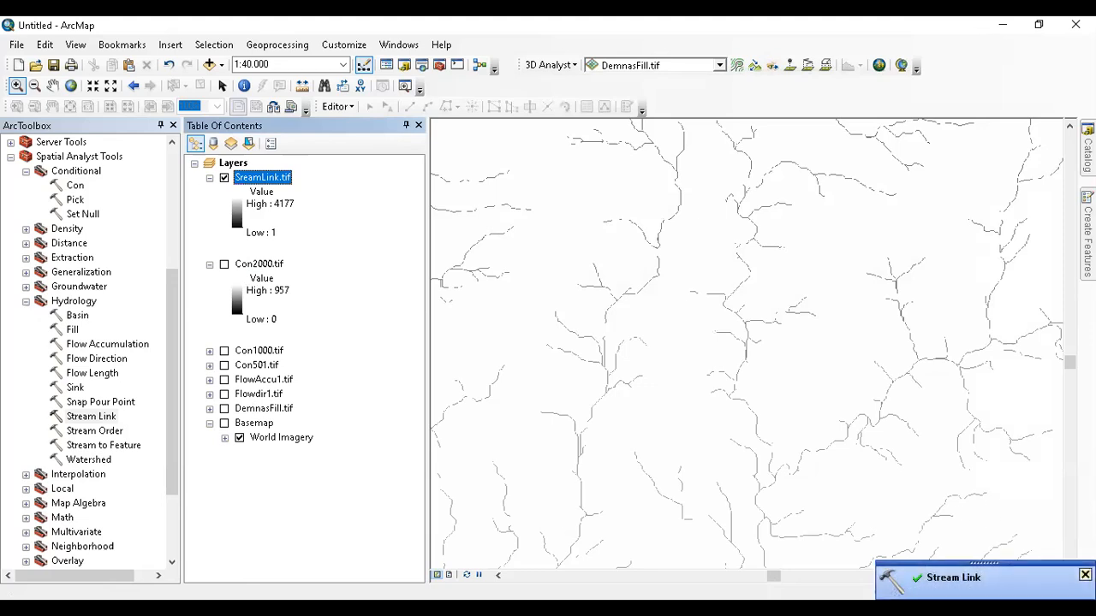
left_click(209, 265)
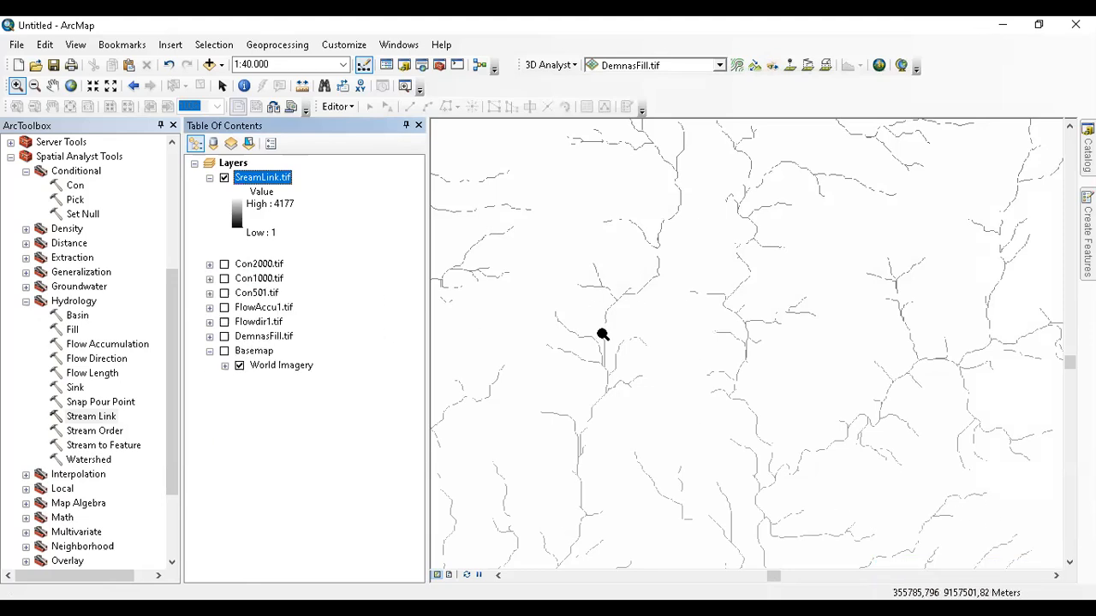
- Set up Stream Order with SreamLink.tif as stream raster, Flowdir1.tif as flow direction raster and OrdeSungai.tif in Pola Aliran as output
left_click(110, 431)
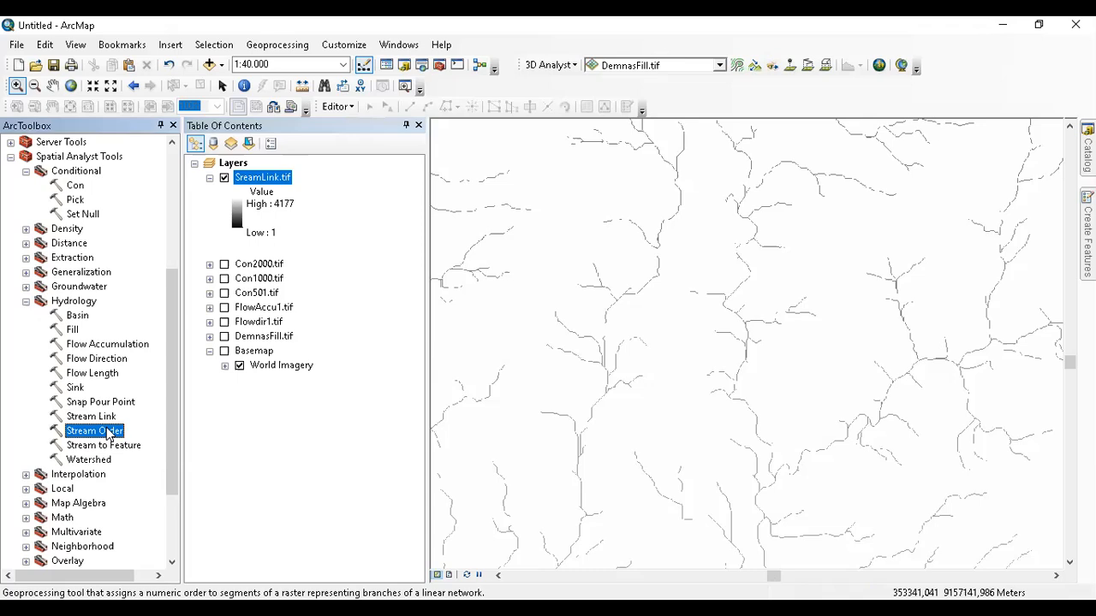
double_click(107, 432)
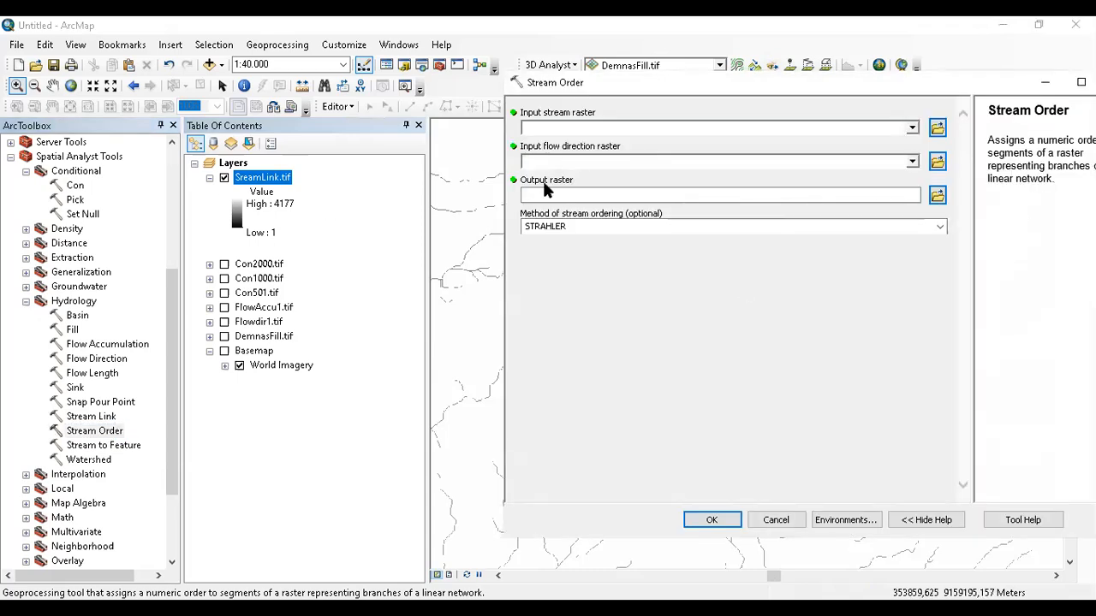
left_click_drag(279, 186, 579, 129)
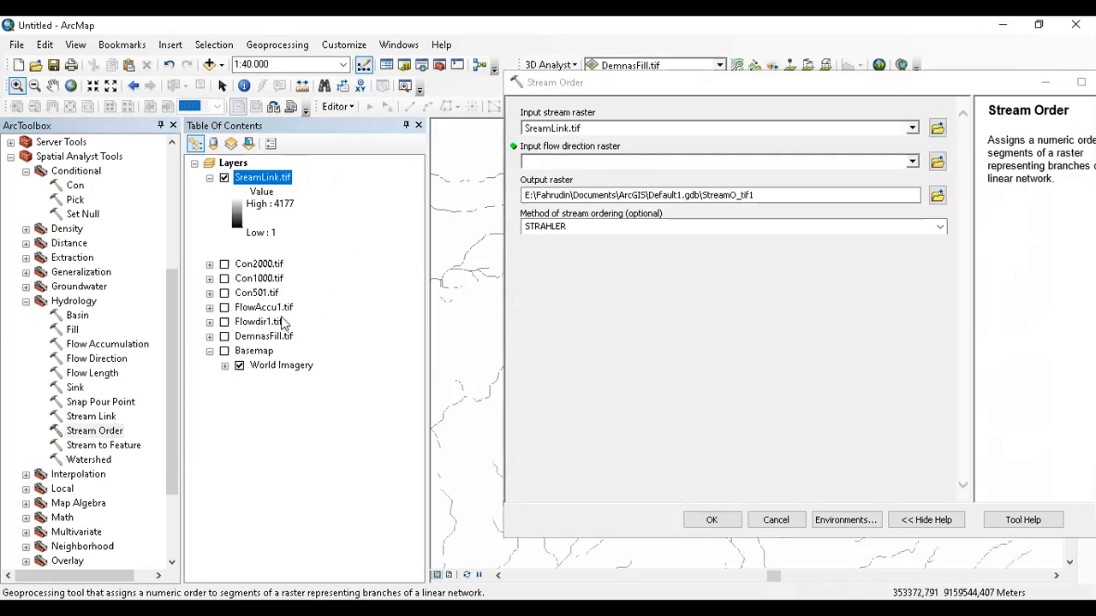
left_click_drag(264, 323, 542, 161)
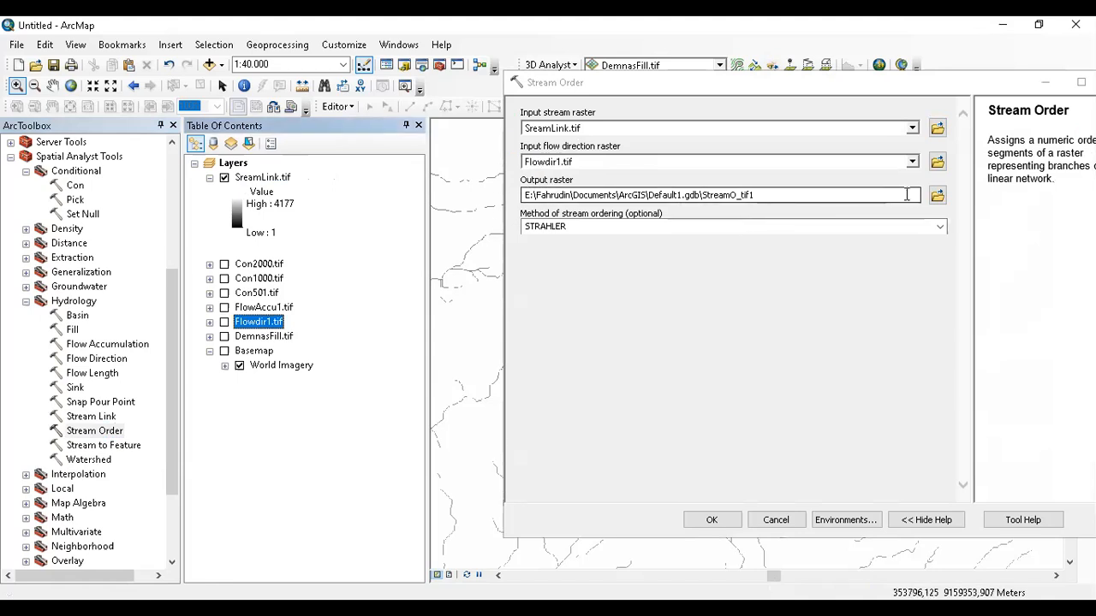
left_click(935, 197)
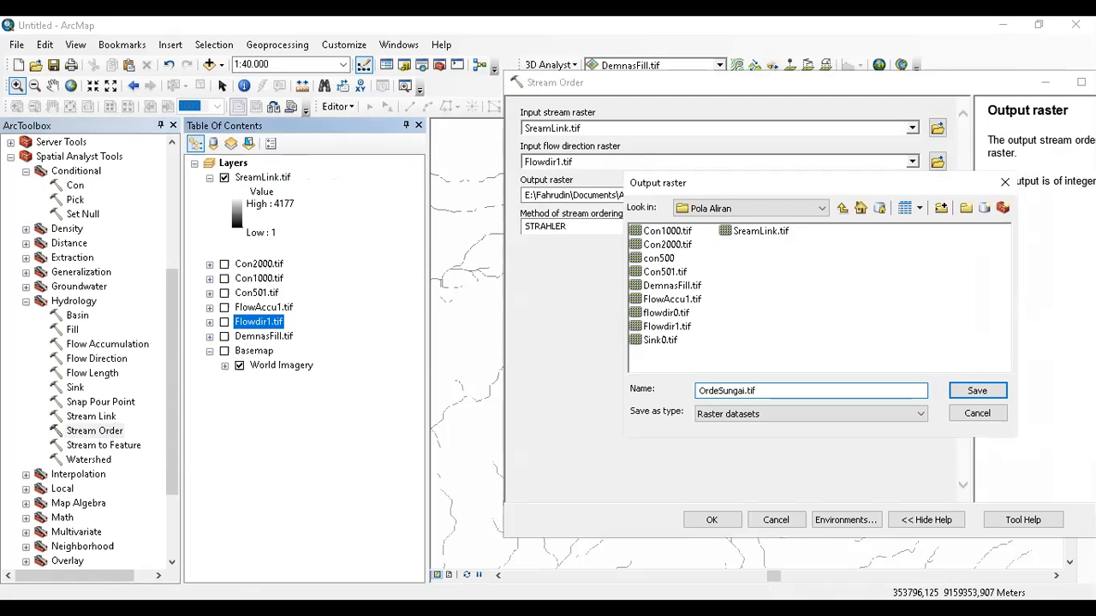
key("Return")
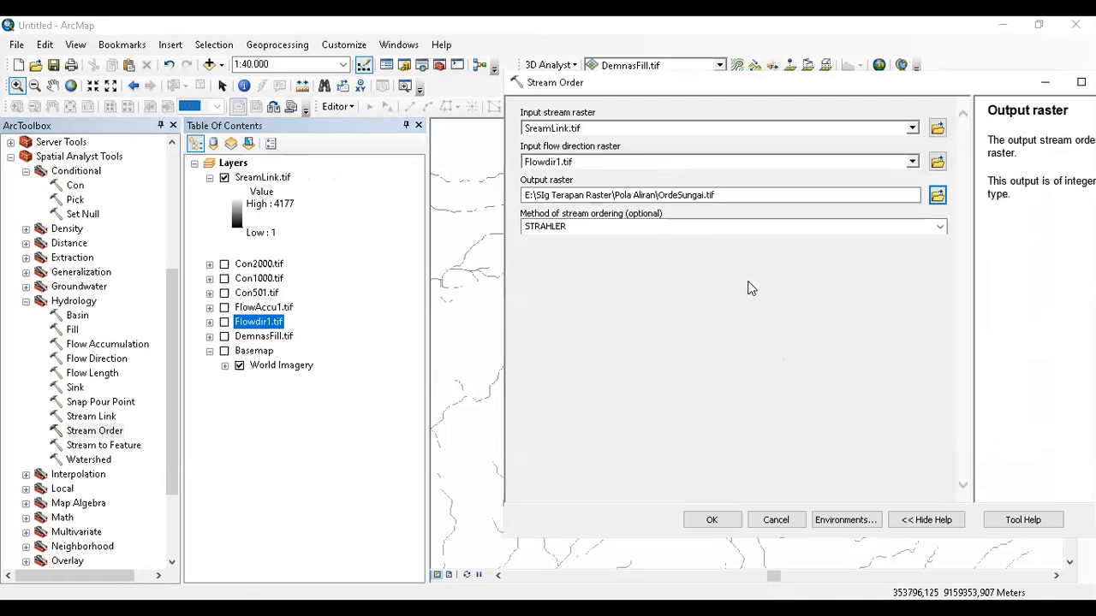
- Review the help on the stream ordering methods, choose STRAHLER and run Stream Order
left_click(939, 226)
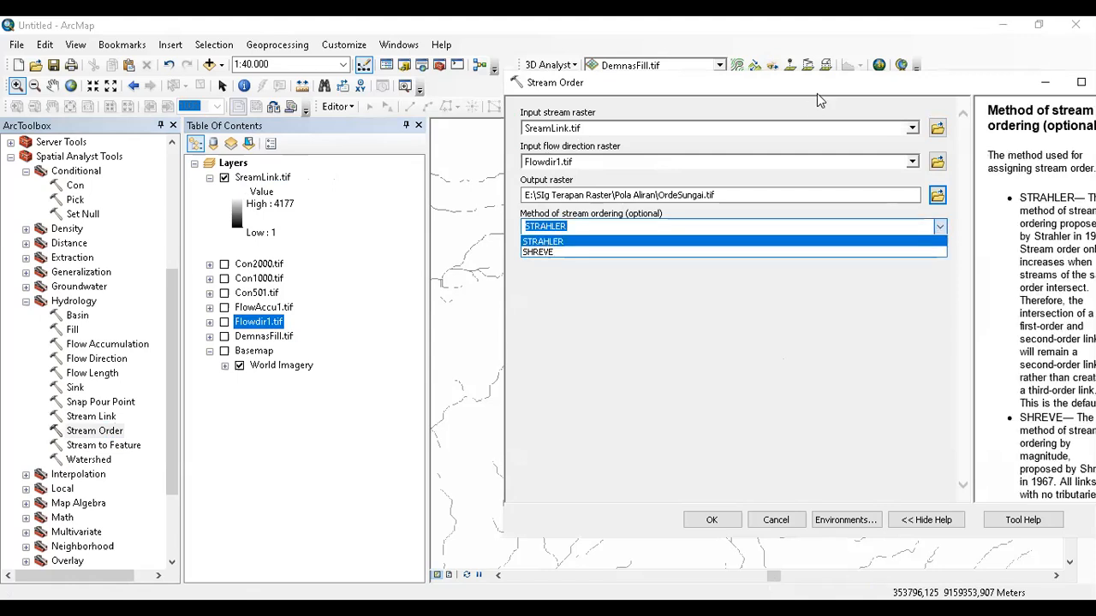
left_click(440, 31)
left_click_drag(607, 83, 287, 41)
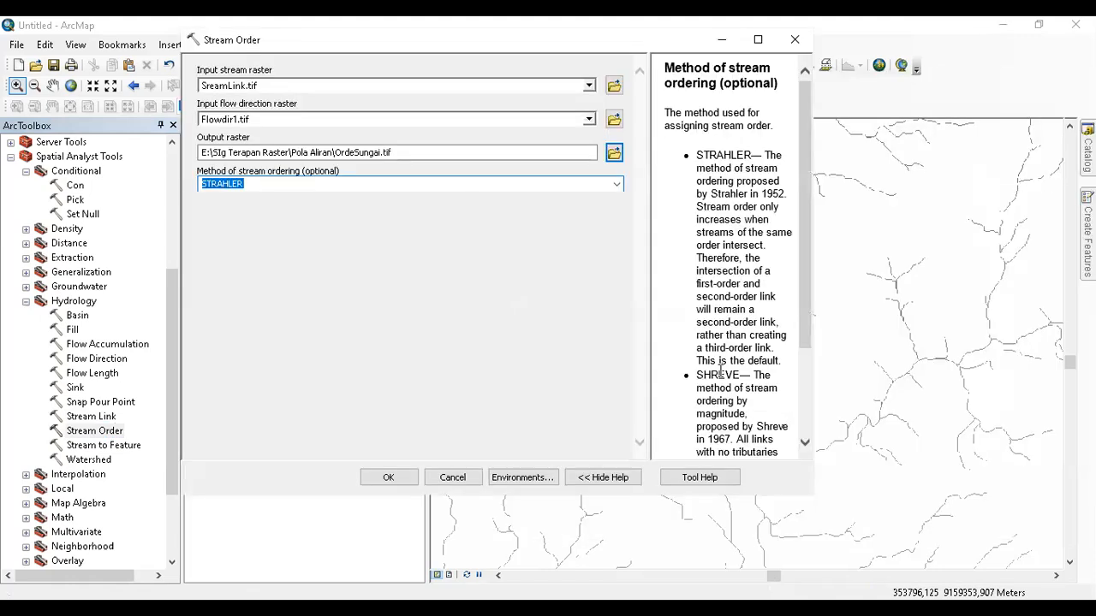
mouse_move(802, 289)
left_mouse_down()
mouse_move(817, 413)
mouse_move(804, 283)
left_mouse_up()
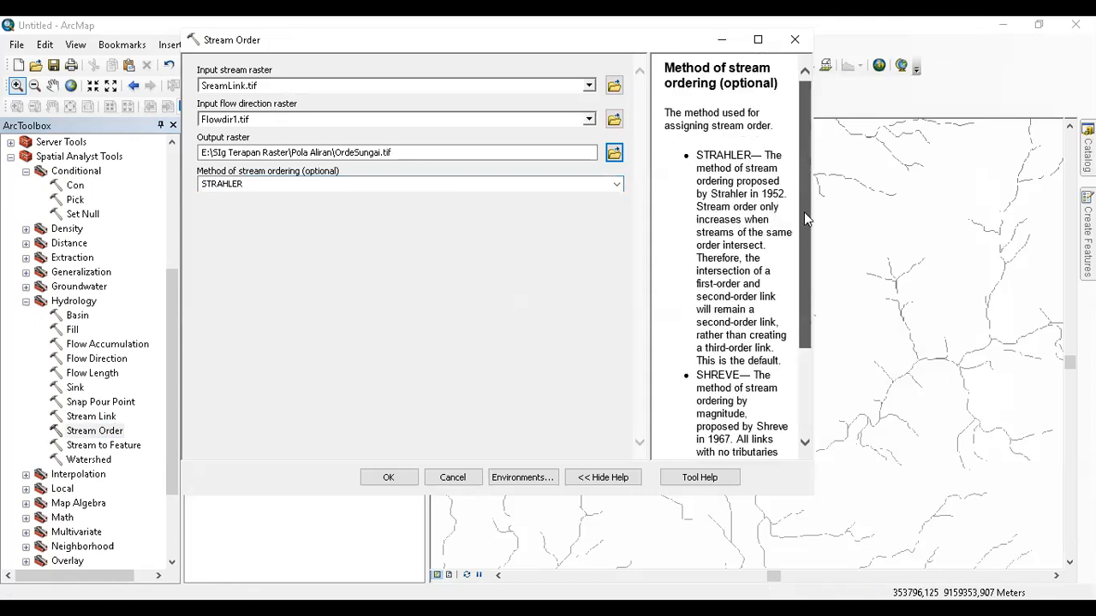
left_click(616, 187)
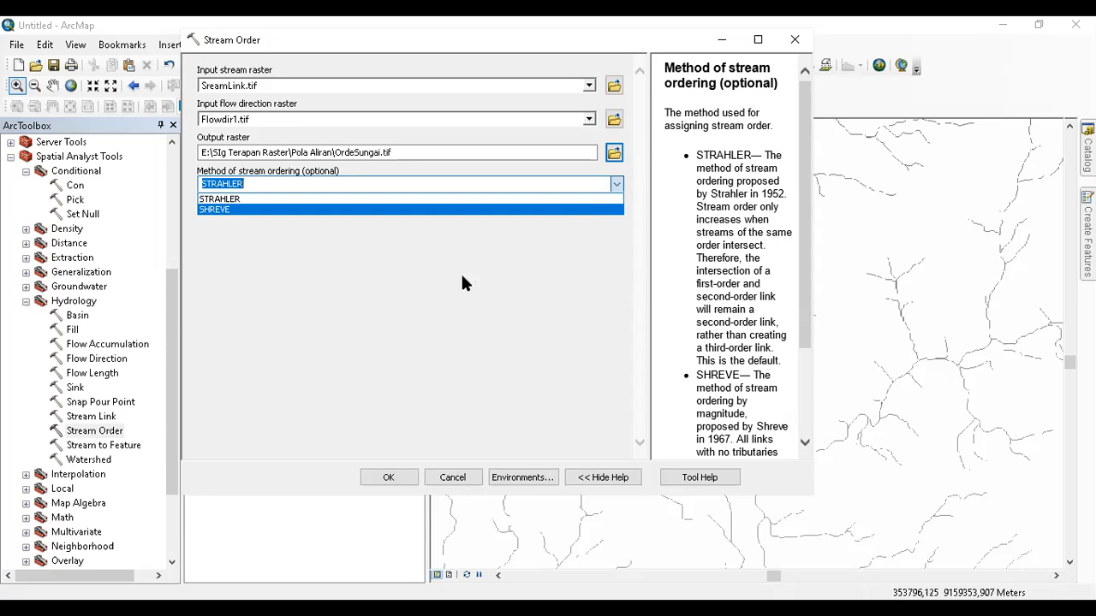
left_click(395, 199)
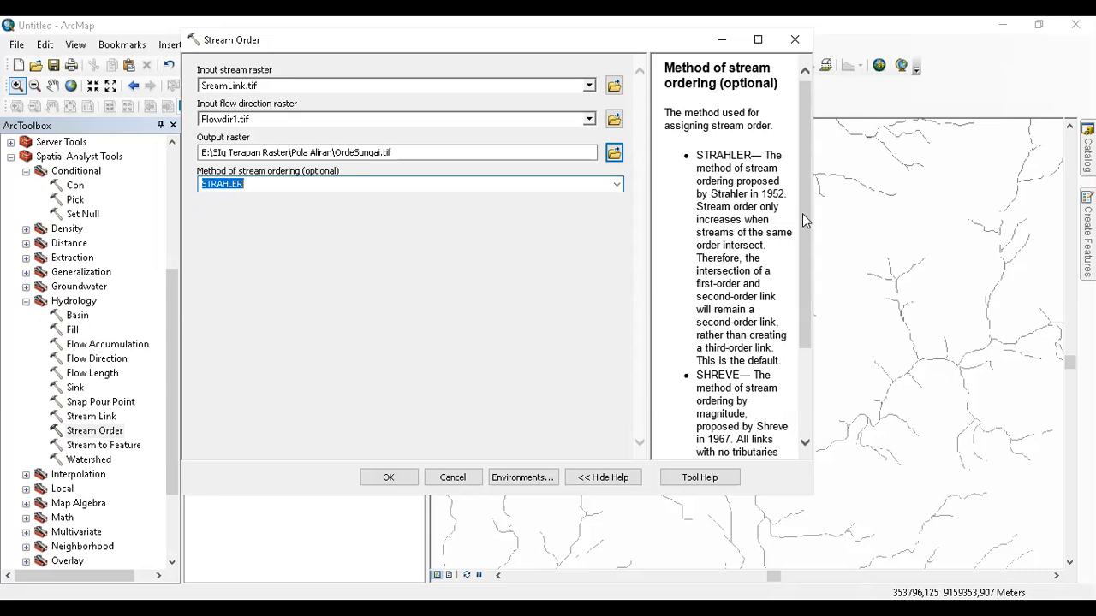
left_click_drag(802, 214, 795, 368)
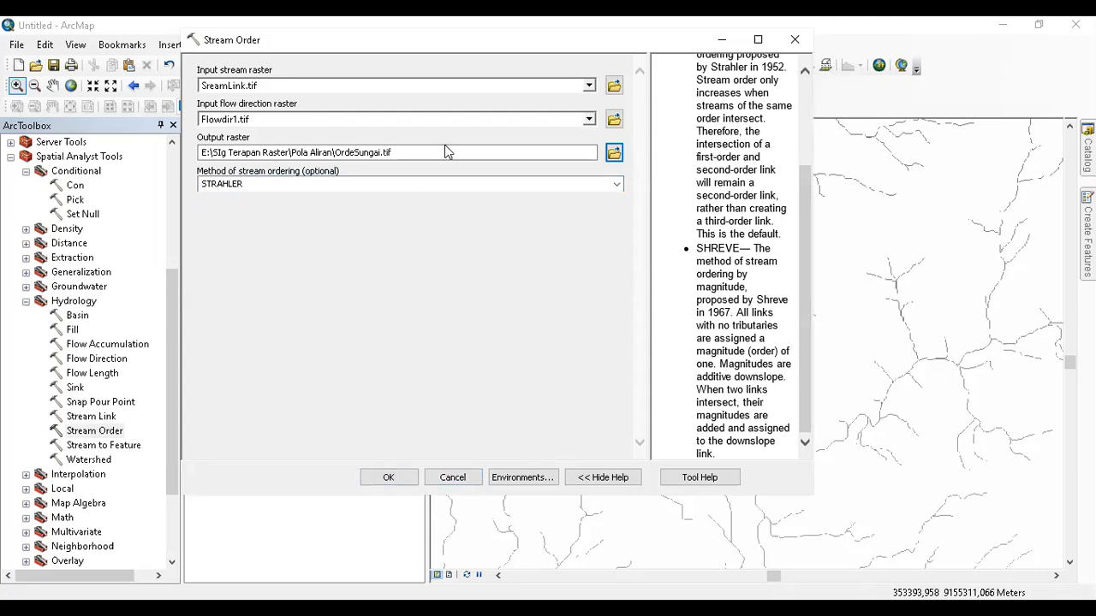
left_click(407, 479)
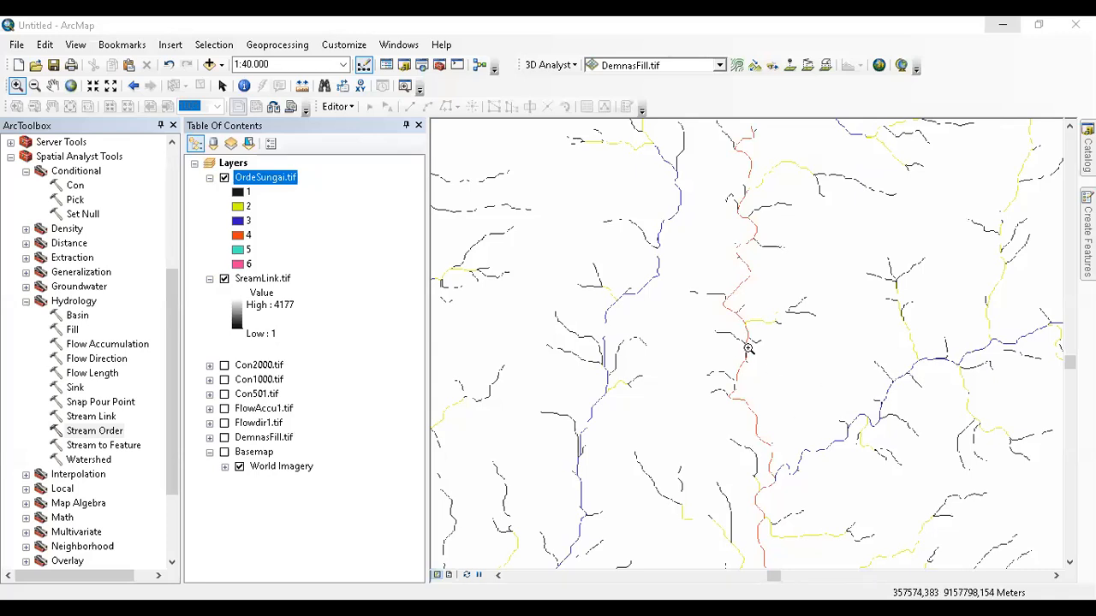
- Hide SreamLink.tif and examine the OrdeSungai.tif stream orders and their junctions at several scales
scroll(684, 296, "down", 2)
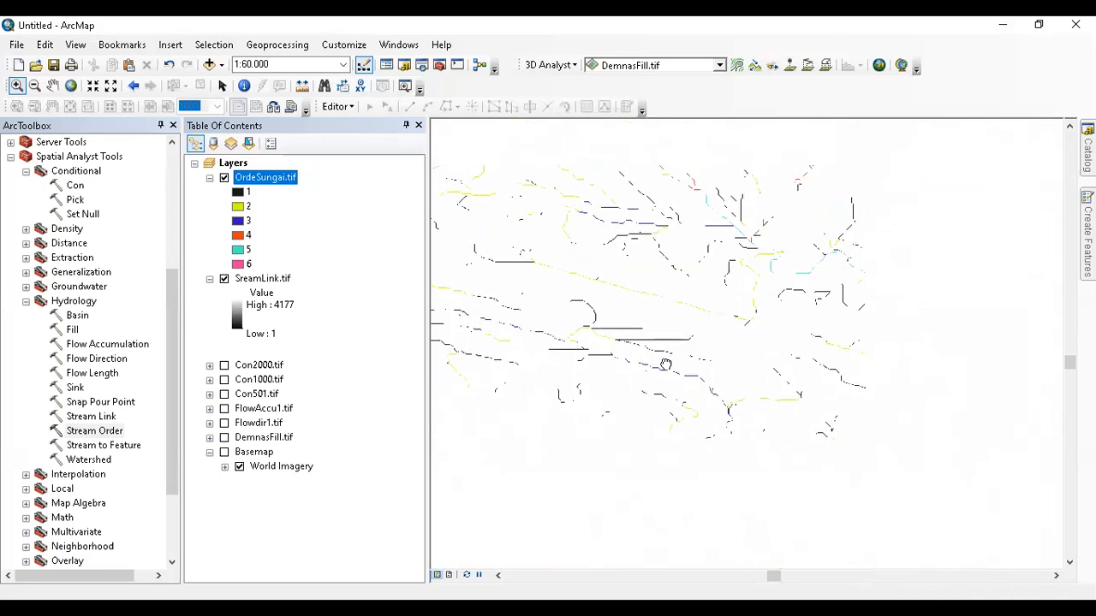
left_click_drag(660, 295, 797, 428)
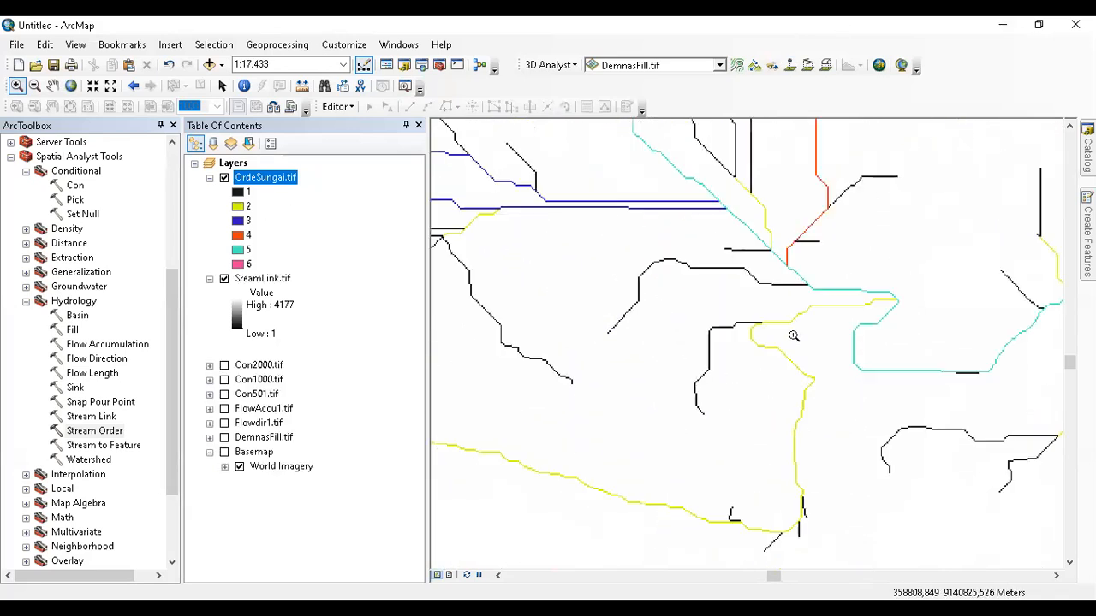
scroll(812, 398, "up", 2)
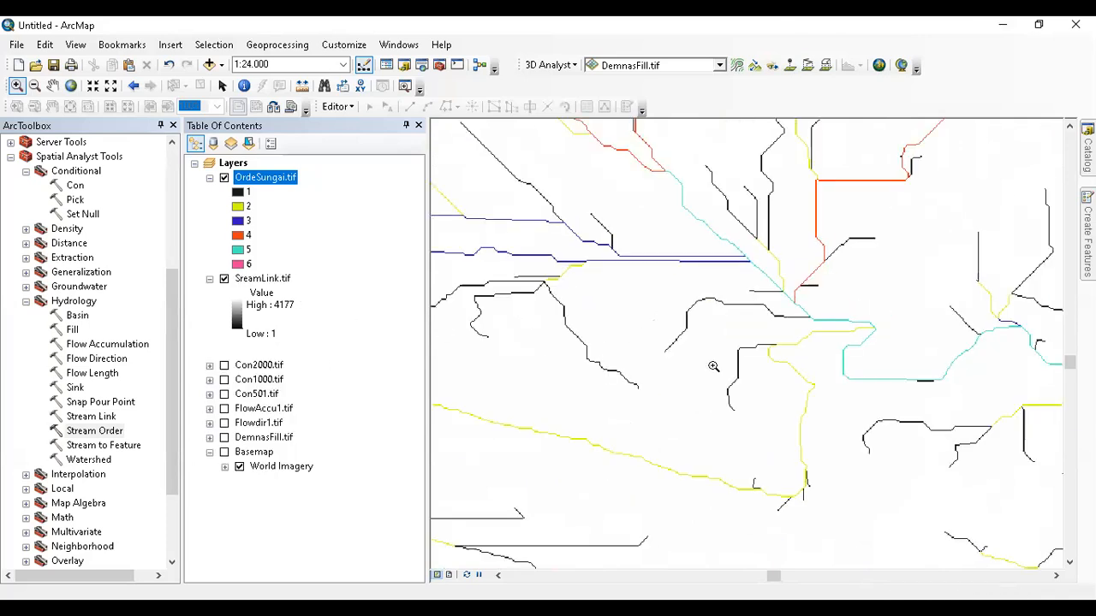
scroll(810, 379, "up", 1)
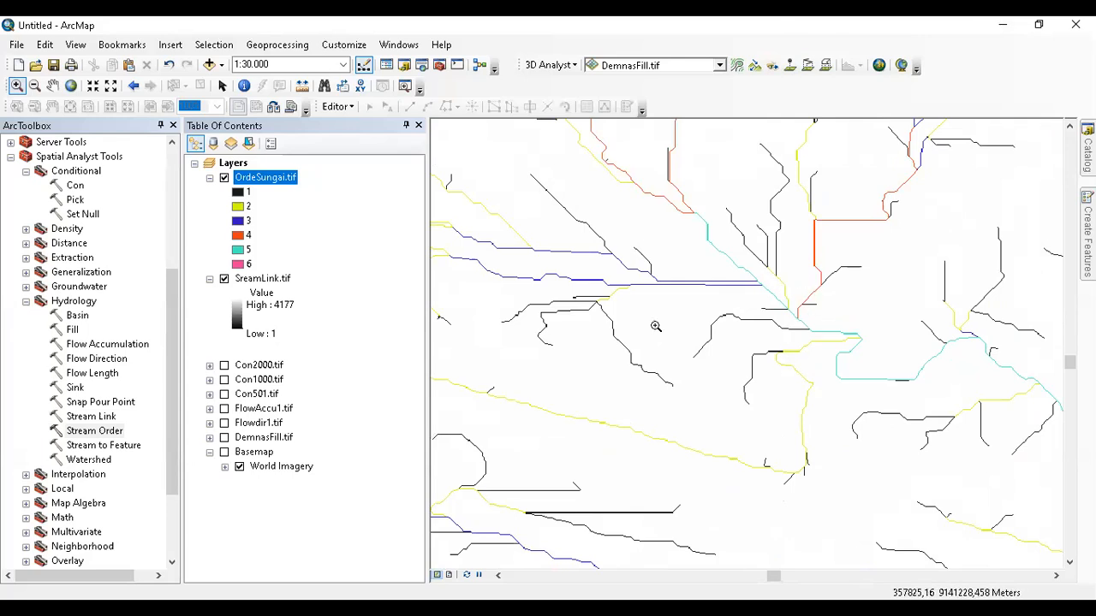
left_click(225, 278)
left_click_drag(721, 311, 723, 368)
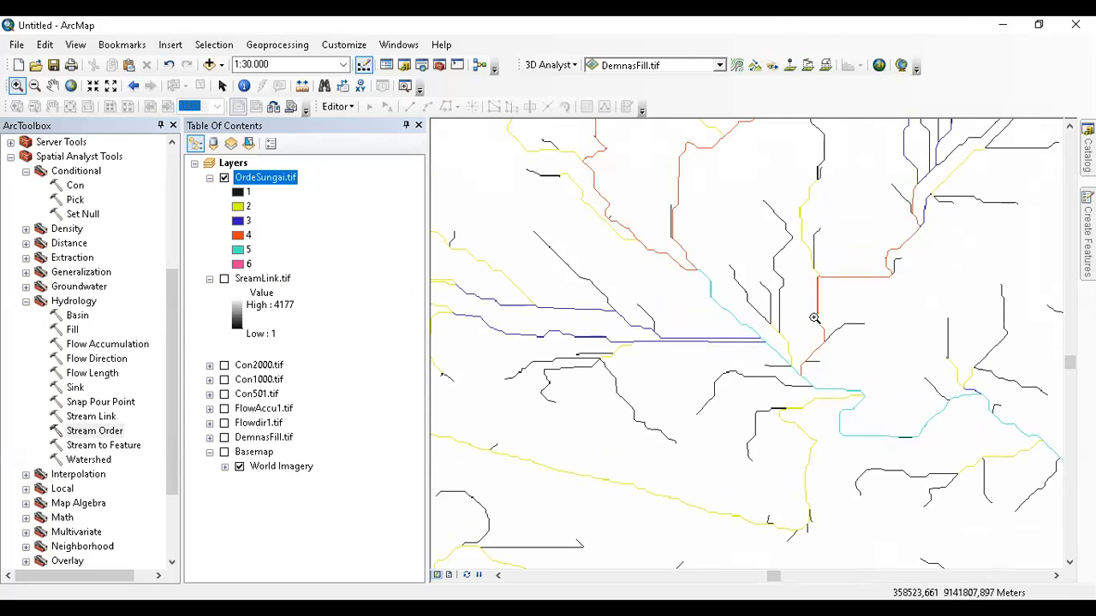
scroll(880, 328, "up", 2)
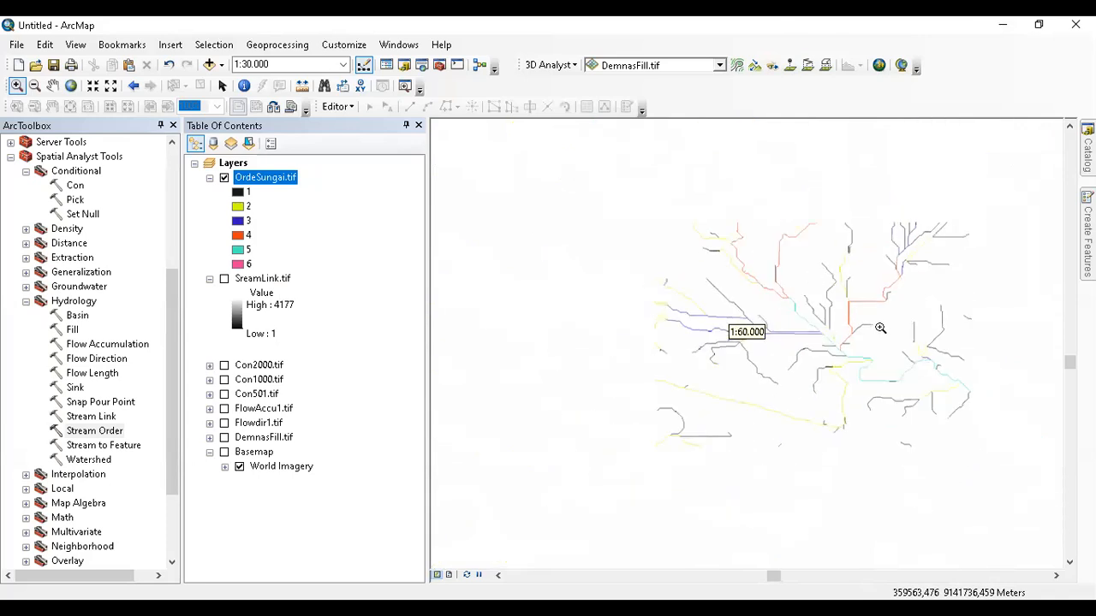
left_click_drag(733, 371, 848, 486)
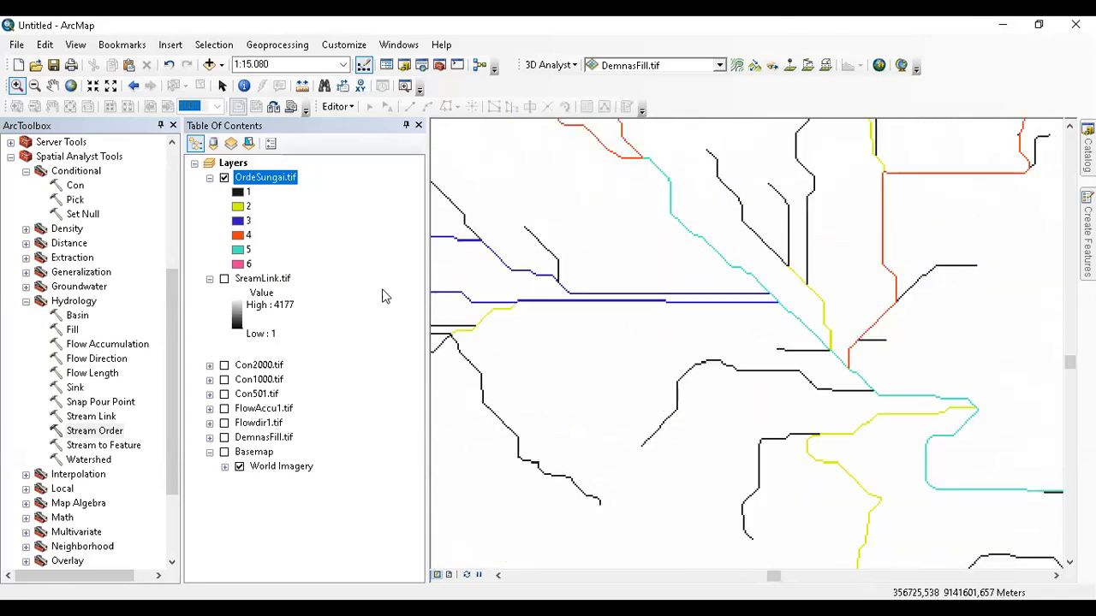
scroll(822, 316, "up", 3)
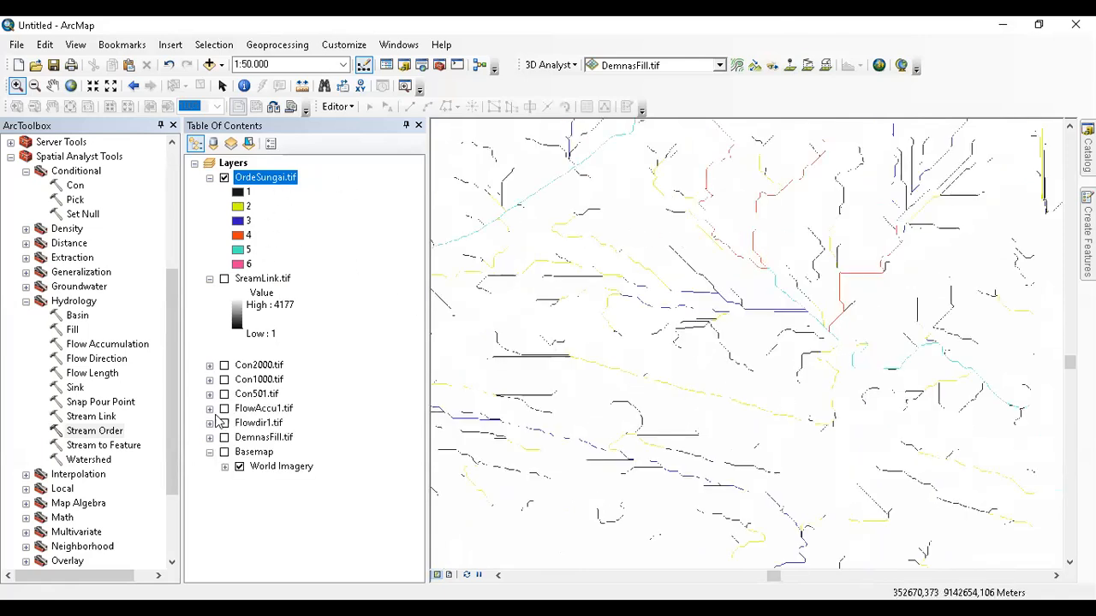
- Set up Stream to Feature with OrdeSungai.tif as the input stream raster and Flowdir1.tif as the flow direction raster
left_click(112, 447)
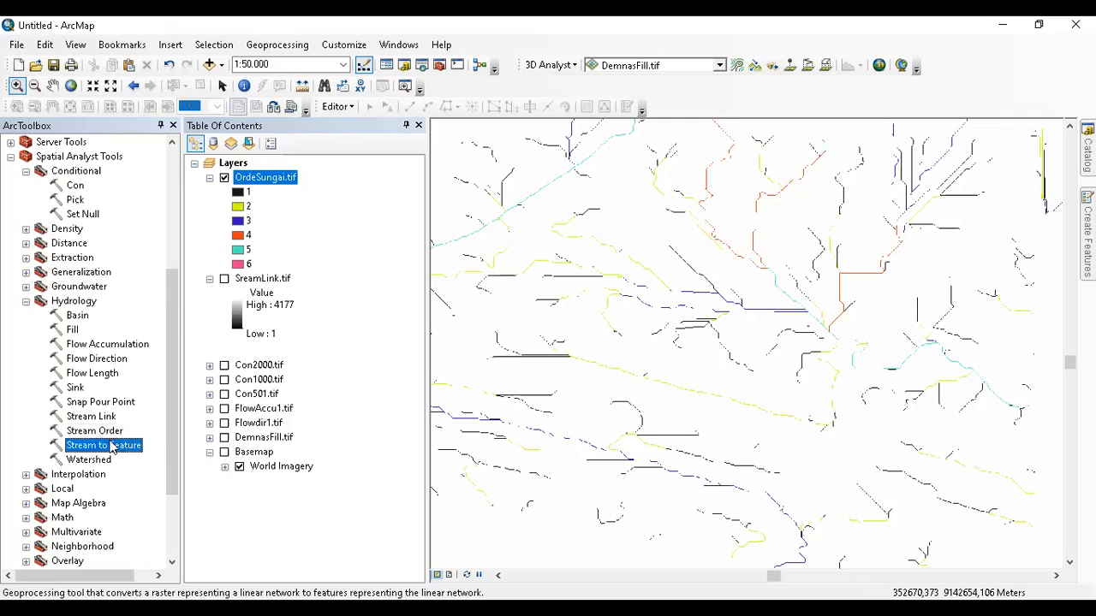
double_click(112, 445)
left_click_drag(407, 46, 714, 71)
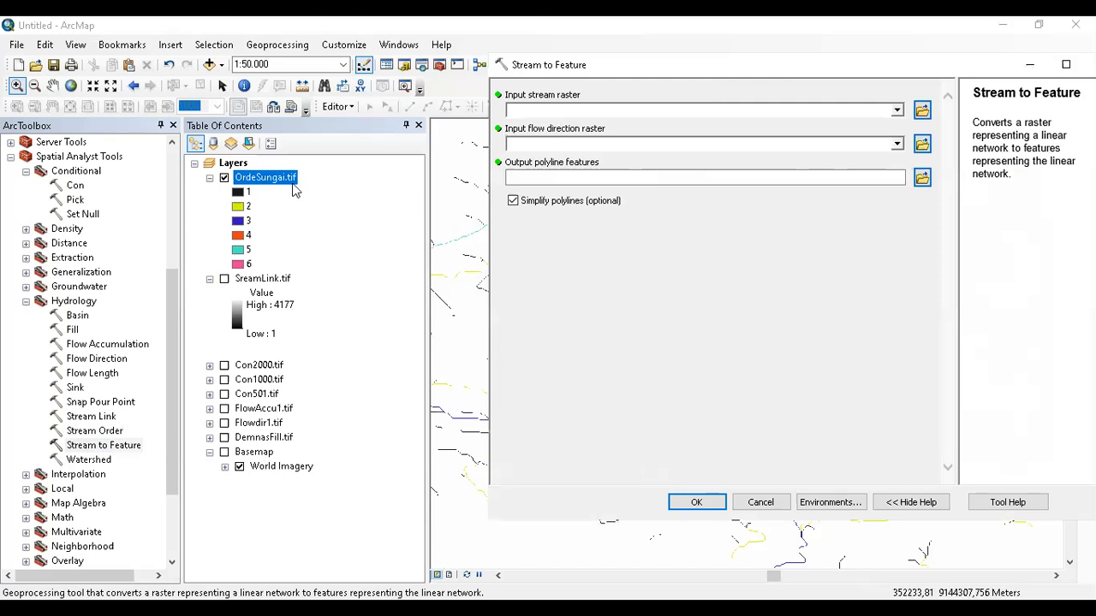
left_click_drag(288, 181, 609, 106)
left_click_drag(274, 423, 590, 147)
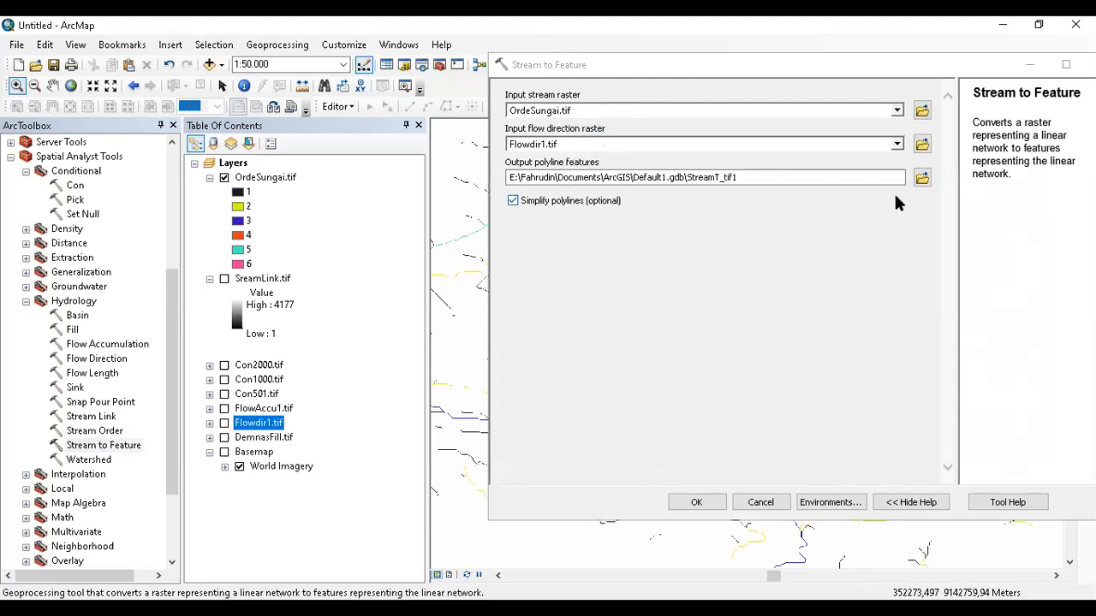
- Set the output polyline features to Orde SUngai in the Pola Aliran folder and run Stream to Feature
left_click(921, 182)
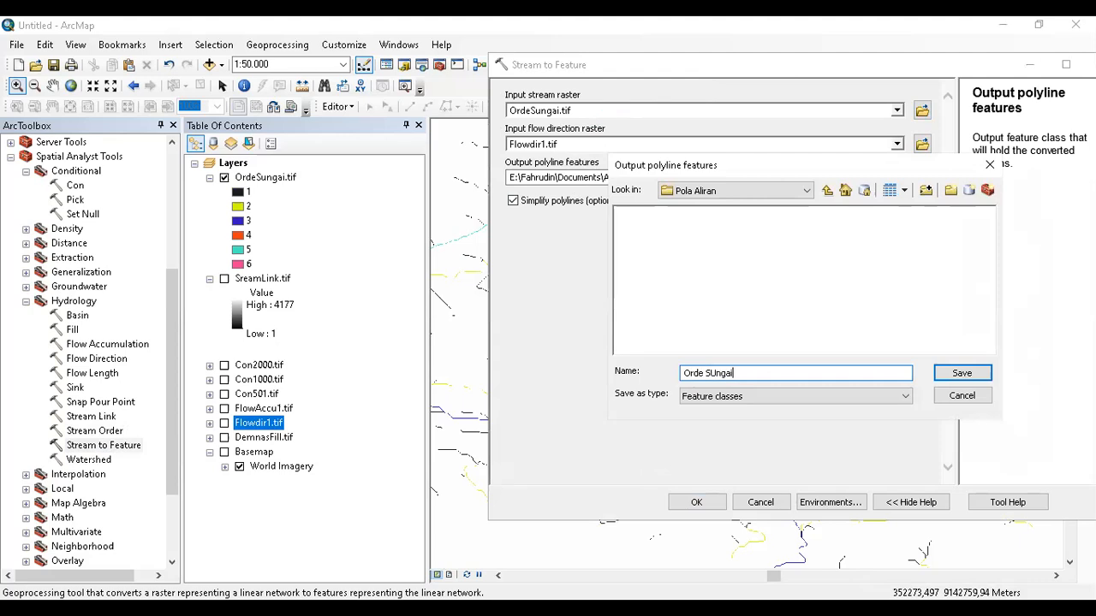
left_click(792, 392)
left_click(792, 407)
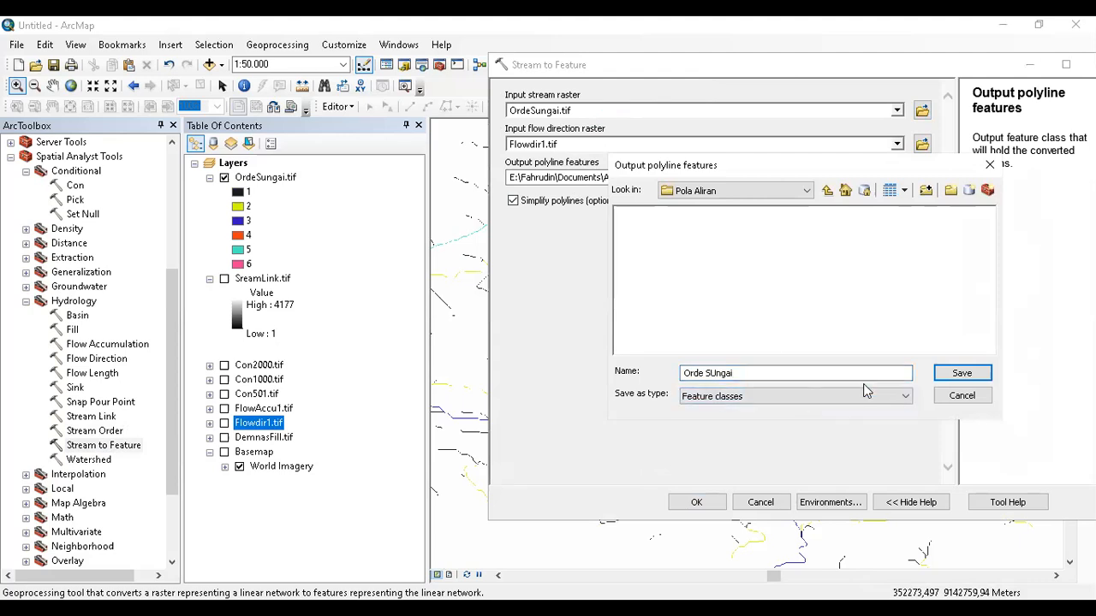
left_click(957, 373)
left_click(698, 502)
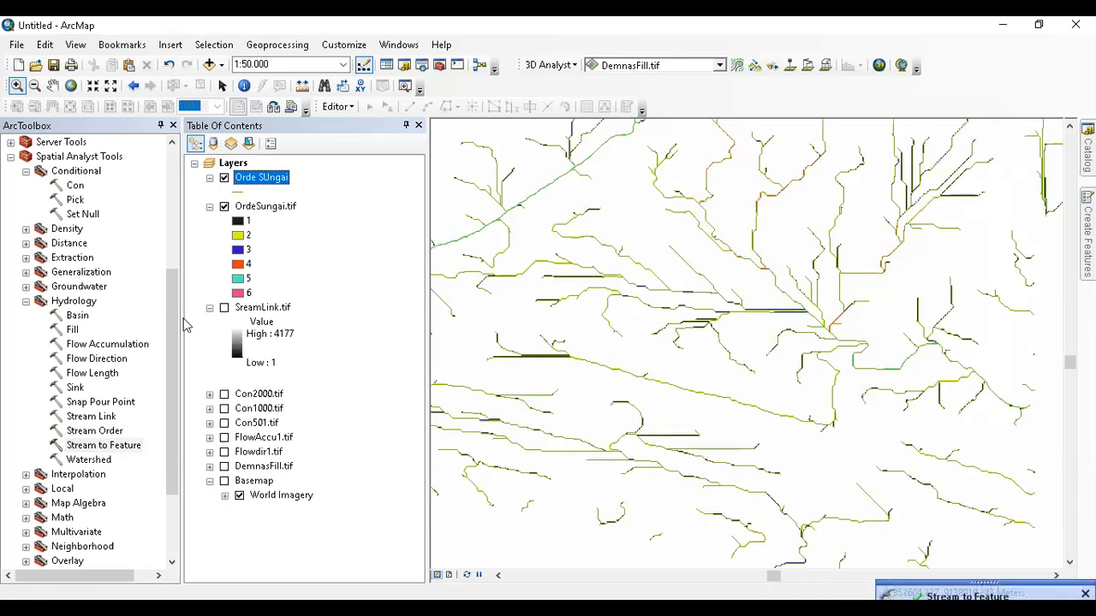
- Hide the OrdeSungai.tif raster and collapse its legend so only the Orde SUngai polylines are displayed
left_click(224, 207)
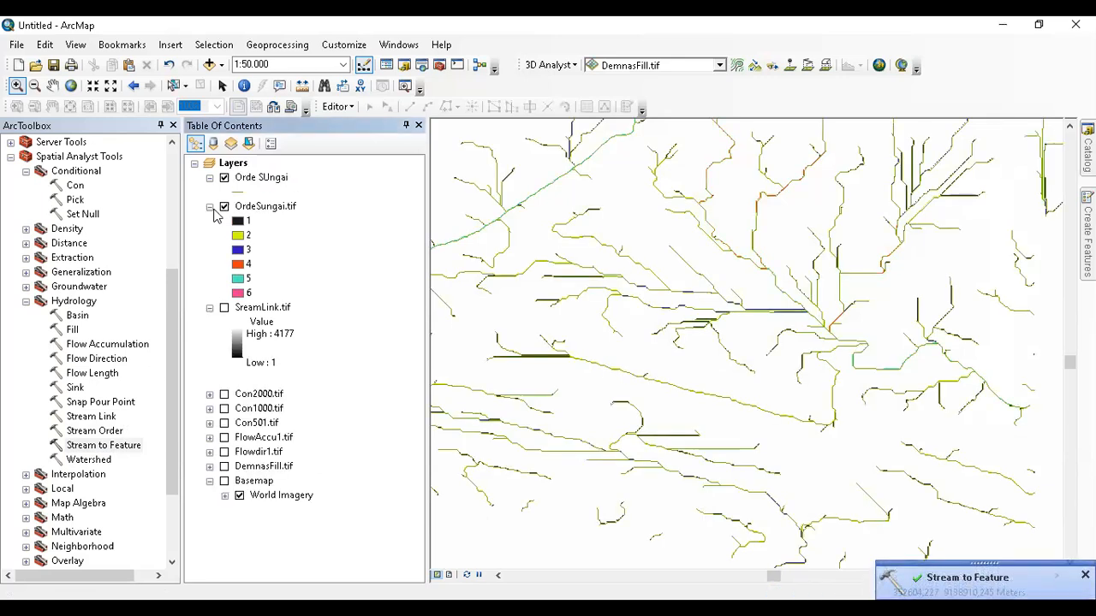
left_click(210, 206)
scroll(599, 304, "up", 3)
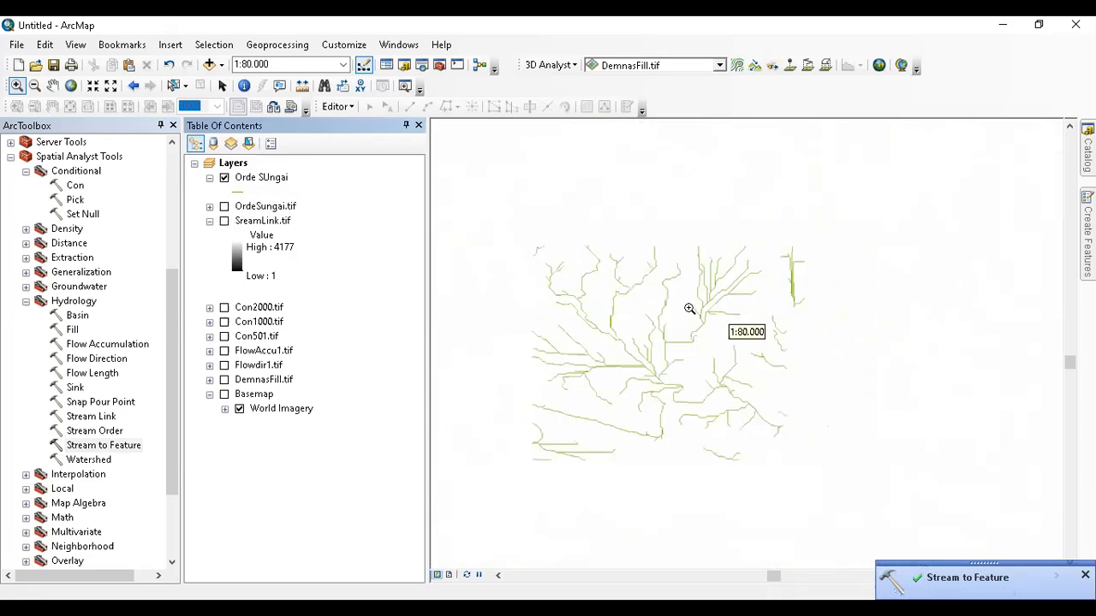
- Inspect the field list and the attribute table of the Orde SUngai polyline layer
left_click(253, 179)
double_click(253, 179)
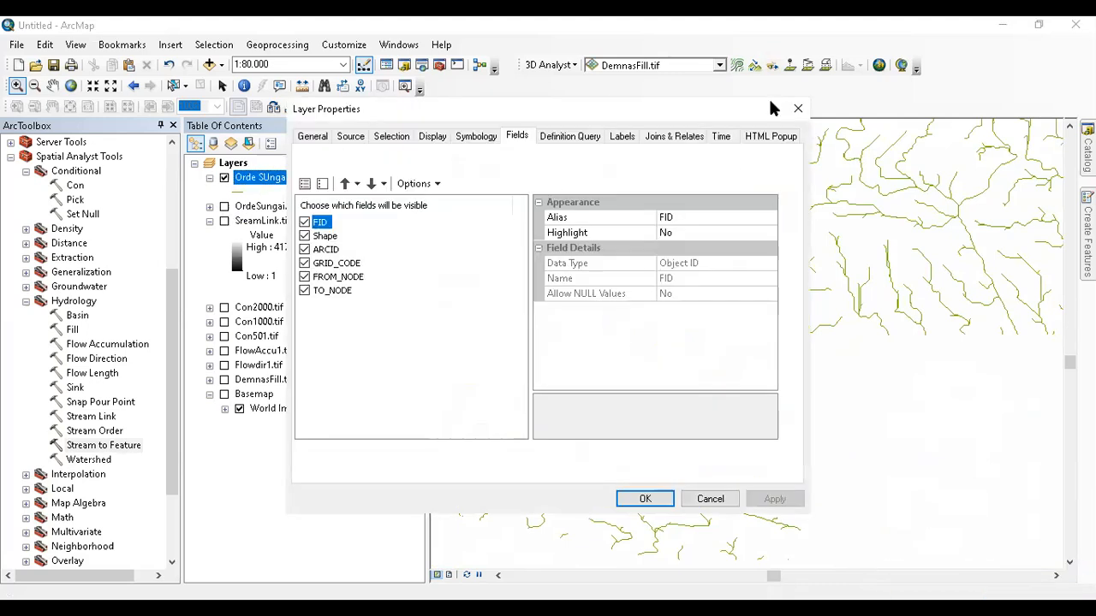
left_click(796, 110)
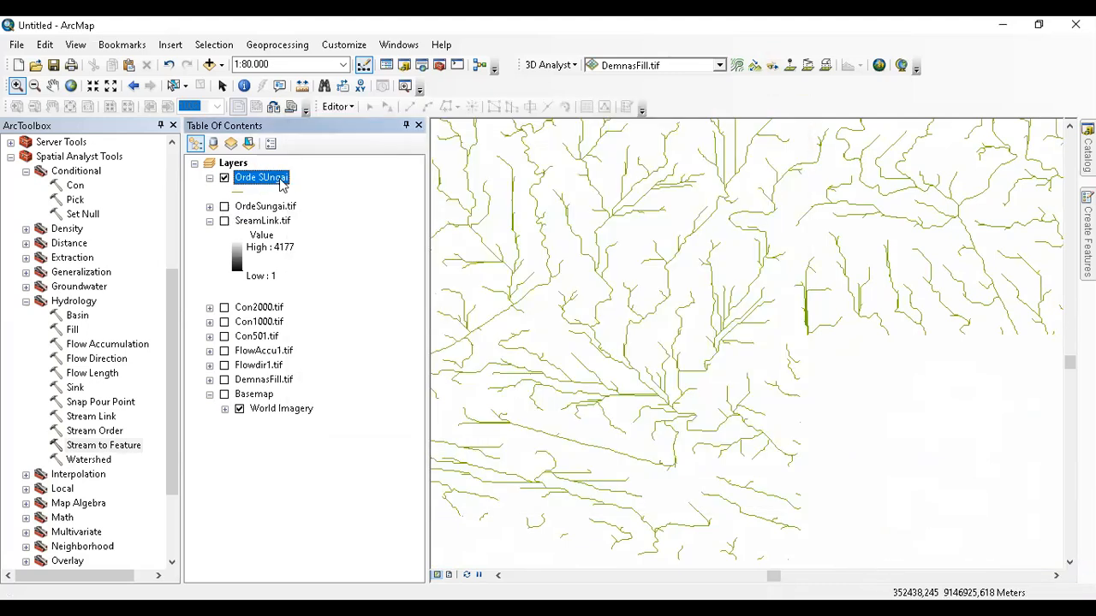
right_click(280, 181)
left_click(332, 226)
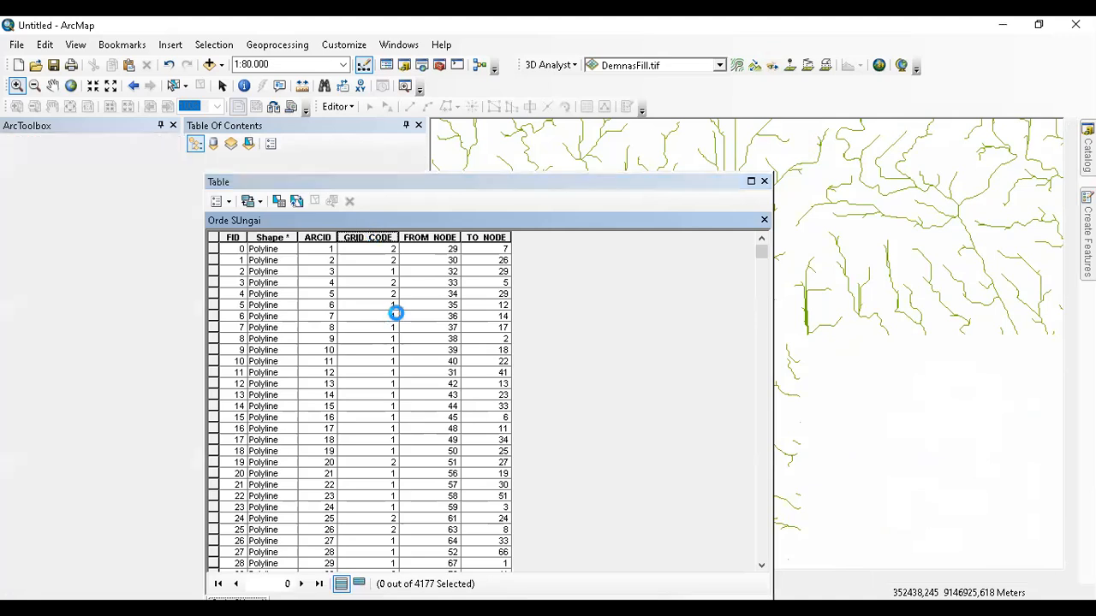
left_click(764, 183)
- Symbolize the Orde SUngai layer by unique GRID_CODE values, adding all values, with a yellow-to-red-to-blue color ramp
right_click(274, 177)
left_click(357, 506)
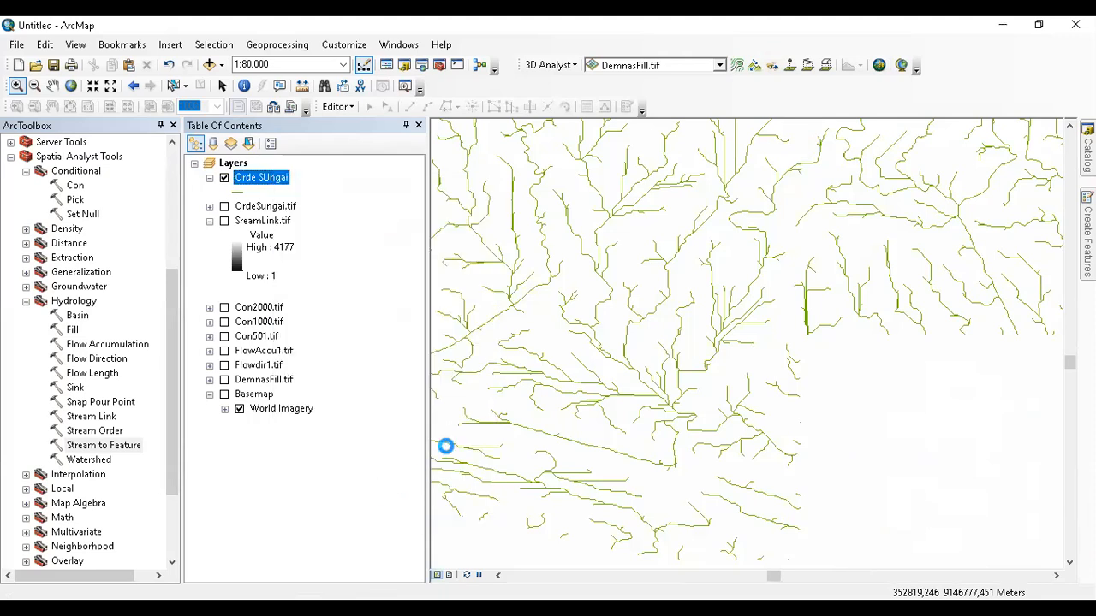
left_click(480, 138)
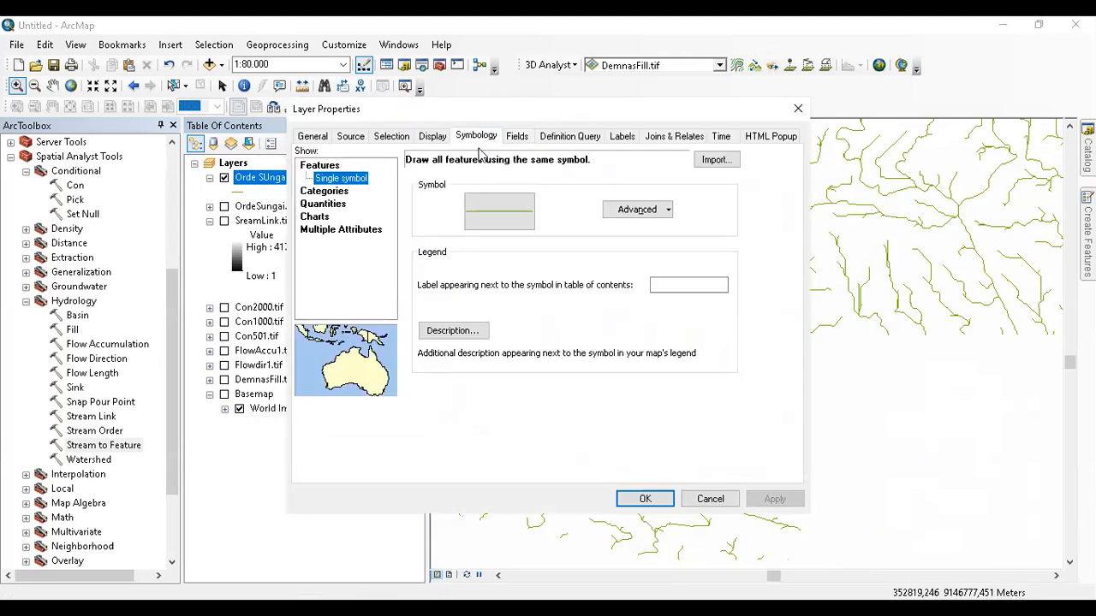
left_click(342, 191)
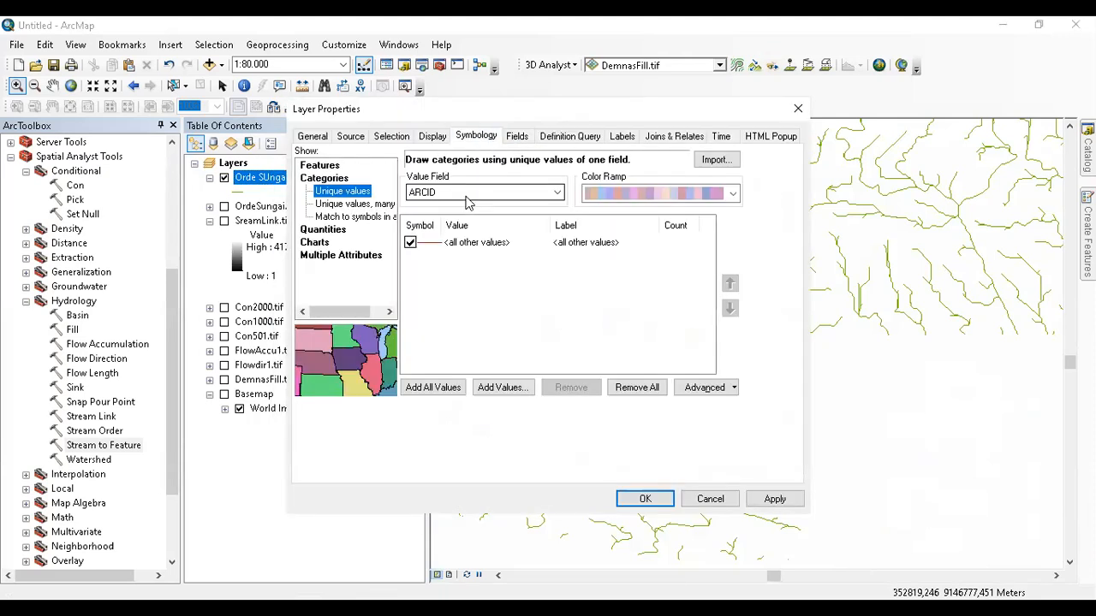
left_click(468, 193)
left_click(462, 215)
left_click(432, 387)
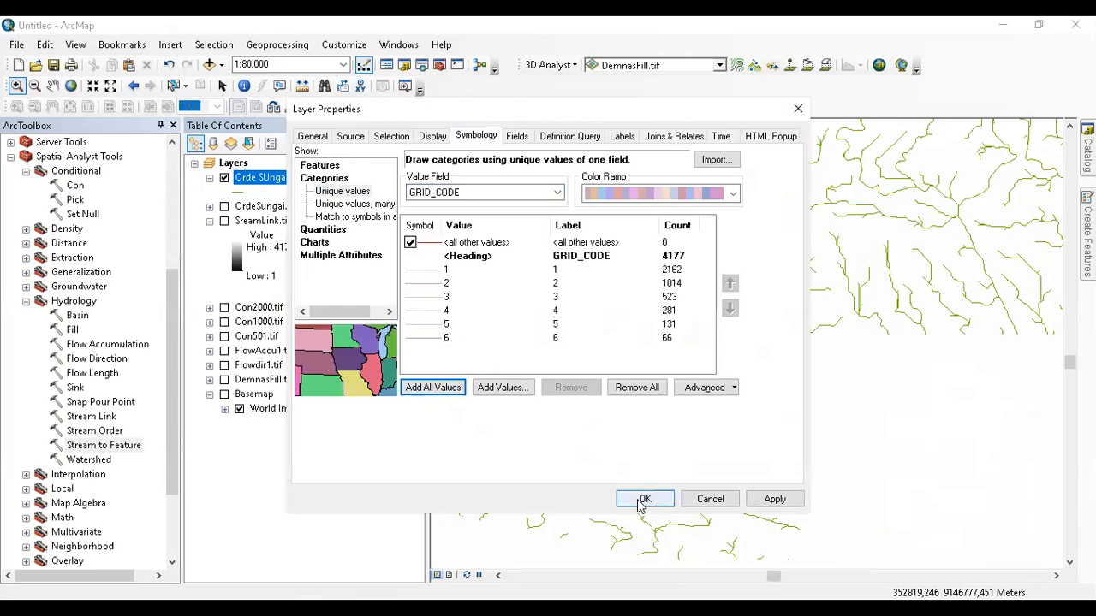
left_click(642, 193)
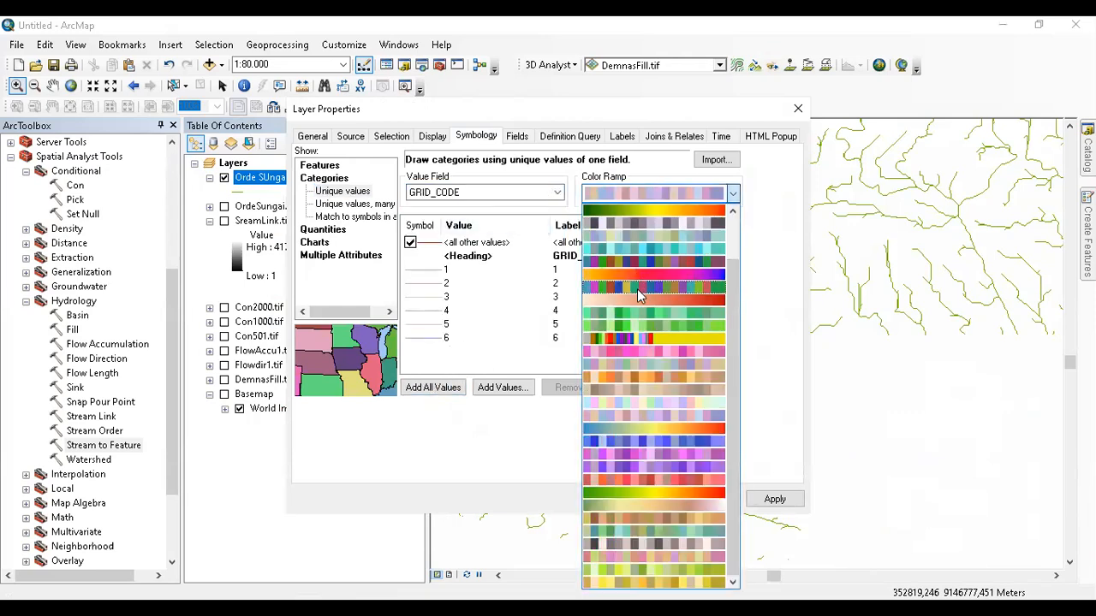
left_click(637, 288)
left_click(622, 498)
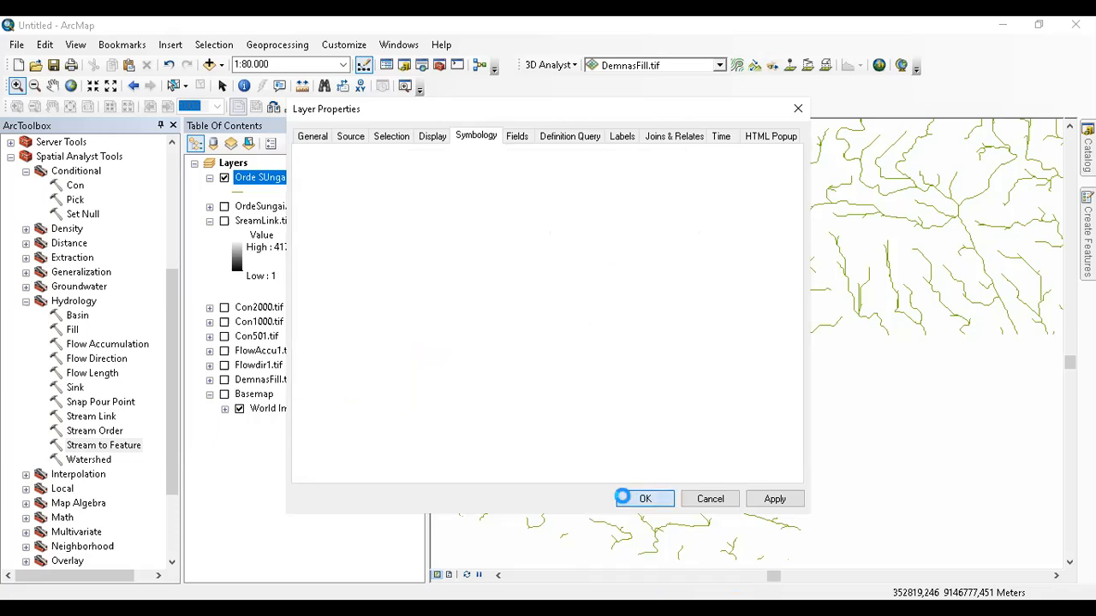
- Examine the Orde SUngai streams and how their GRID_CODE orders join across the study area at several scales
left_click_drag(670, 372, 780, 245)
mouse_move(670, 244)
left_mouse_down()
mouse_move(724, 341)
mouse_move(651, 472)
left_mouse_up()
scroll(724, 340, "up", 2)
scroll(724, 340, "up", 2)
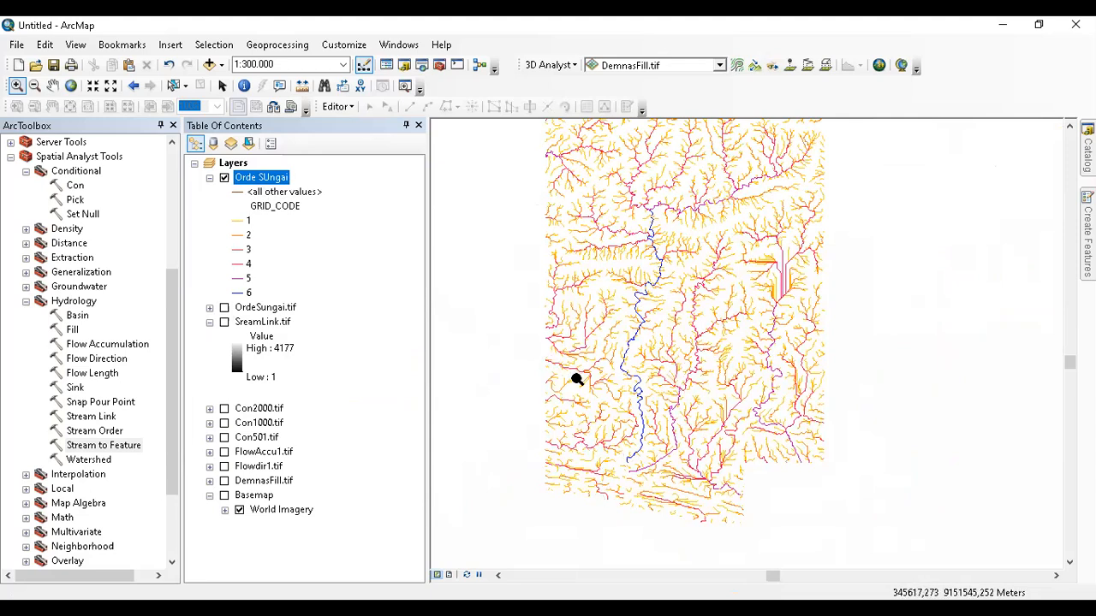
left_click_drag(592, 369, 714, 485)
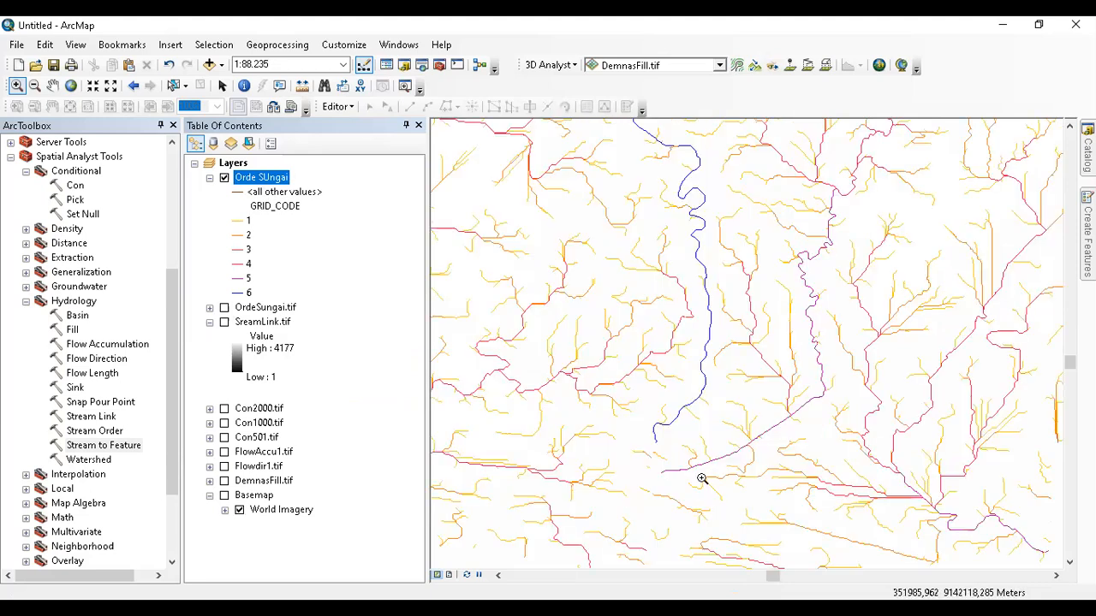
scroll(760, 363, "up", 2)
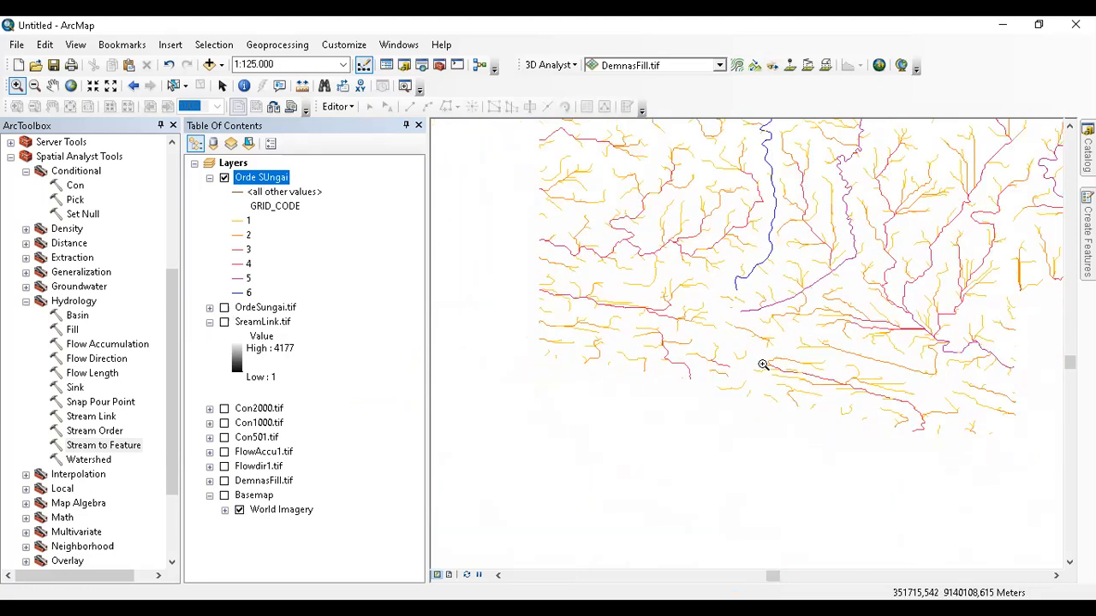
left_click_drag(781, 373, 656, 392)
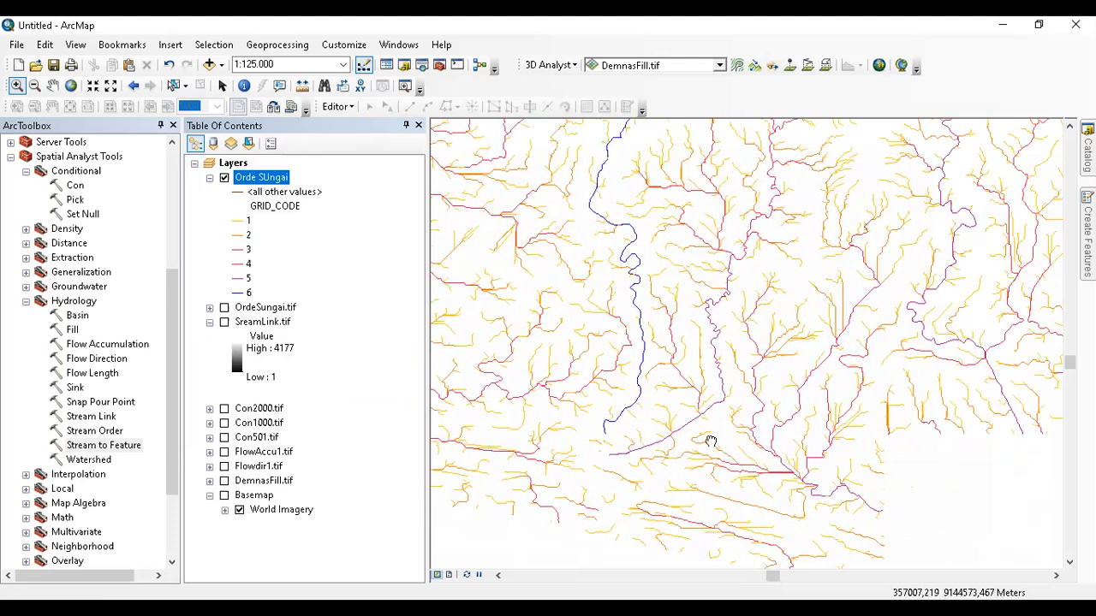
left_click_drag(709, 441, 676, 487)
left_click_drag(678, 372, 726, 395)
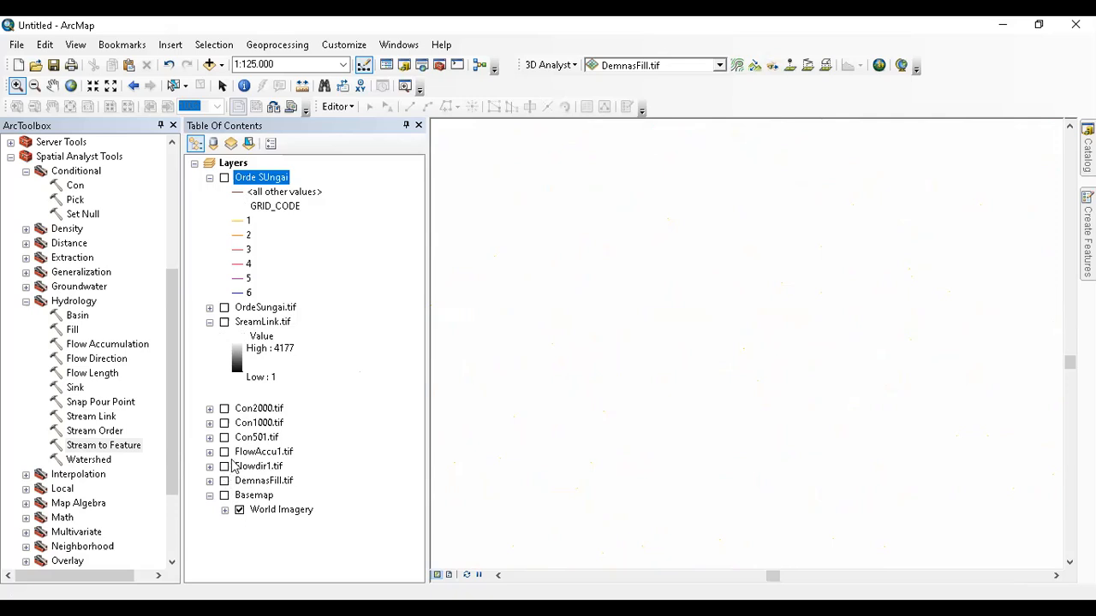
- Reopen Stream Order, review the help on the STRAHLER and SHREVE ordering methods, and cancel the tool
left_click(118, 432)
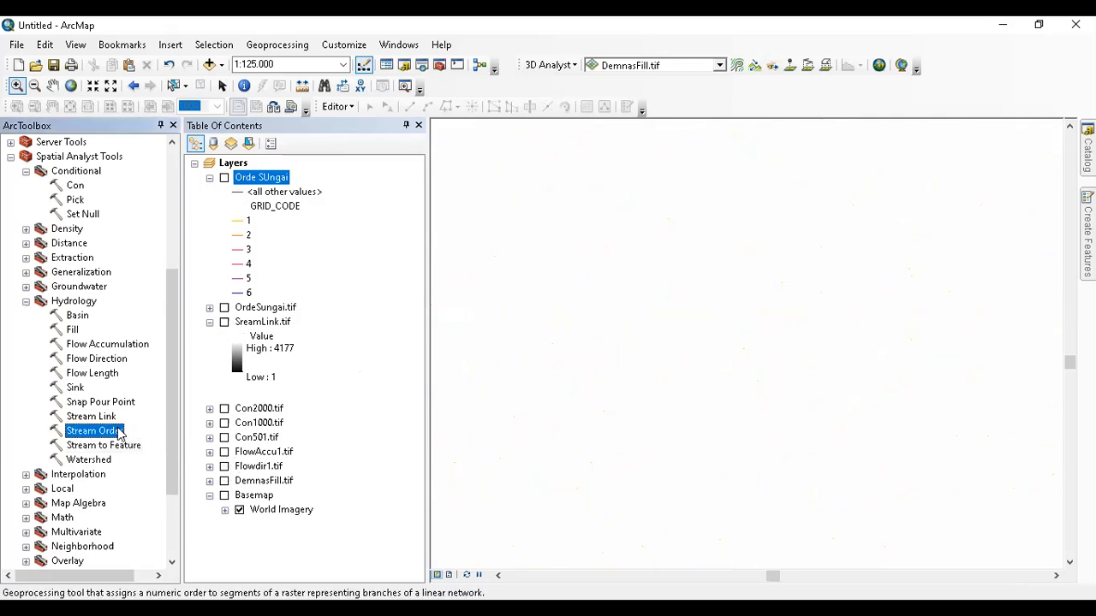
double_click(118, 432)
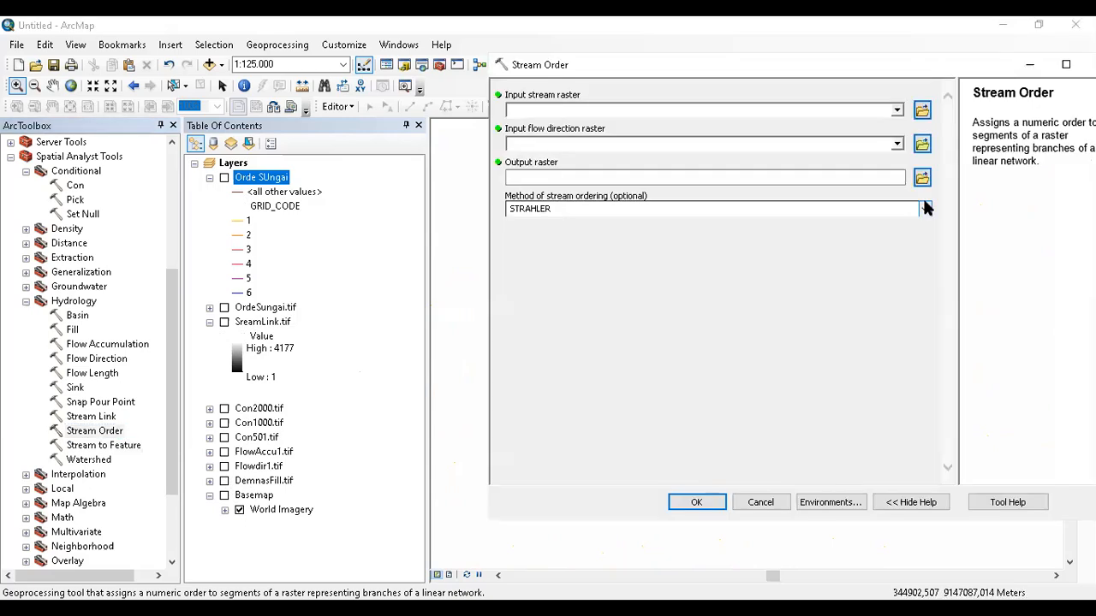
left_click(924, 209)
left_click(925, 210)
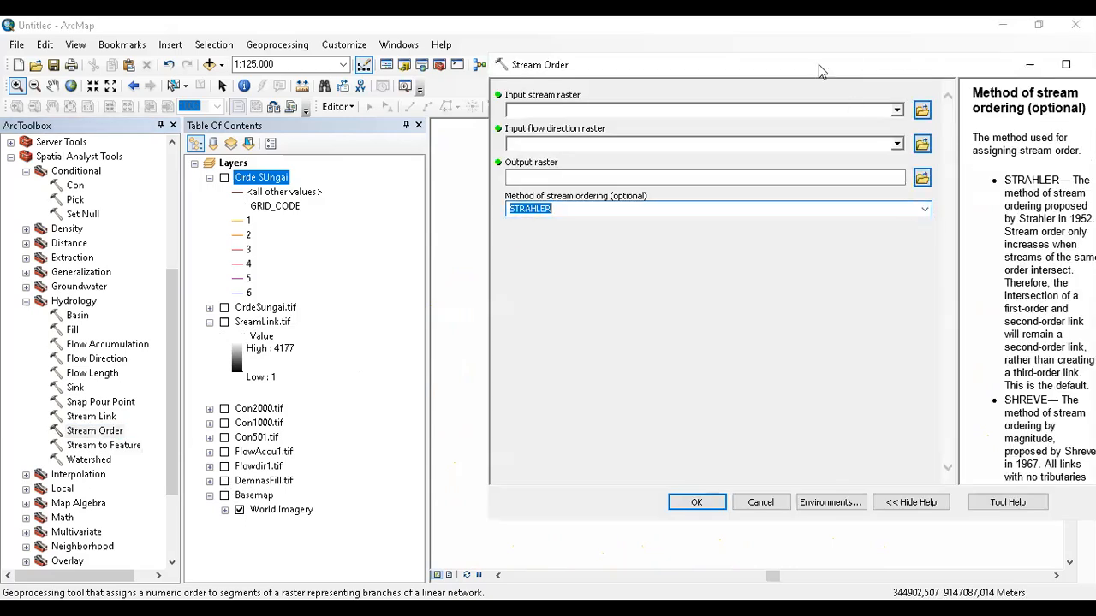
left_click_drag(818, 64, 565, 17)
left_click(517, 500)
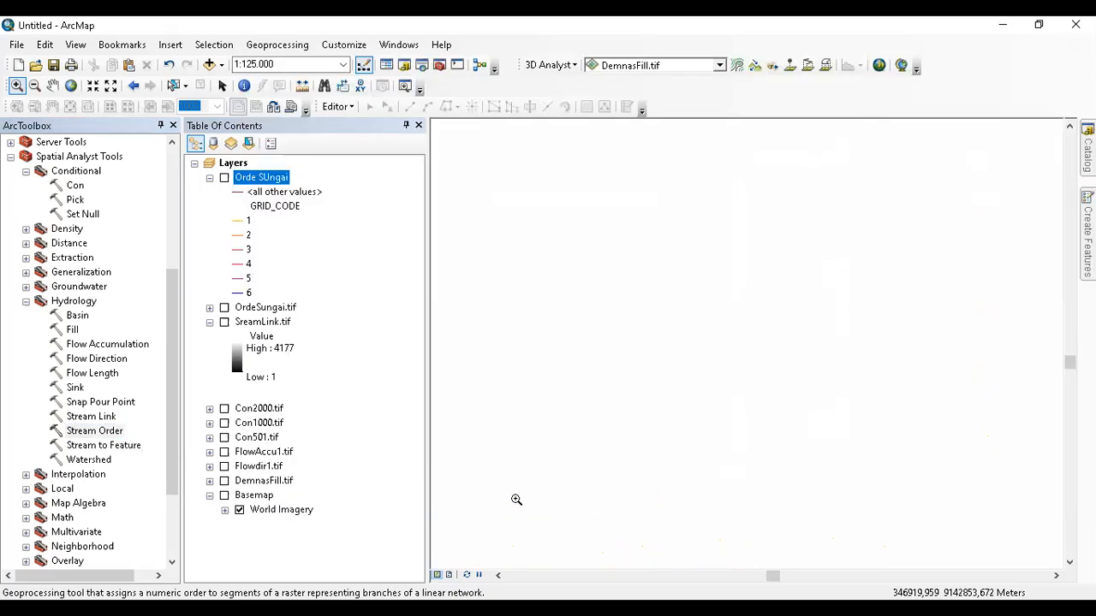